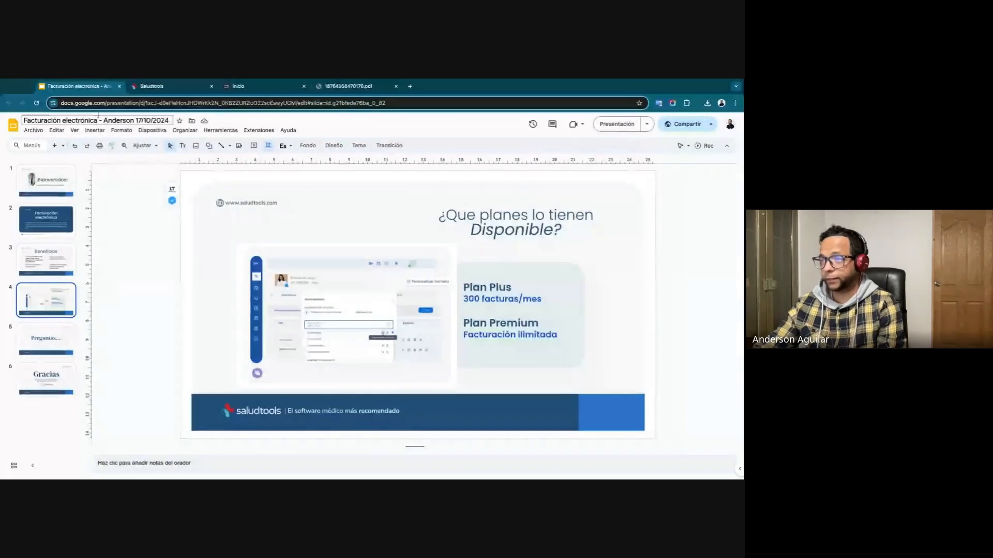
Switch to Saludtools and open the company data form in the advanced billing configuration.
{"action": "left_click", "coordinate": [155, 87]}
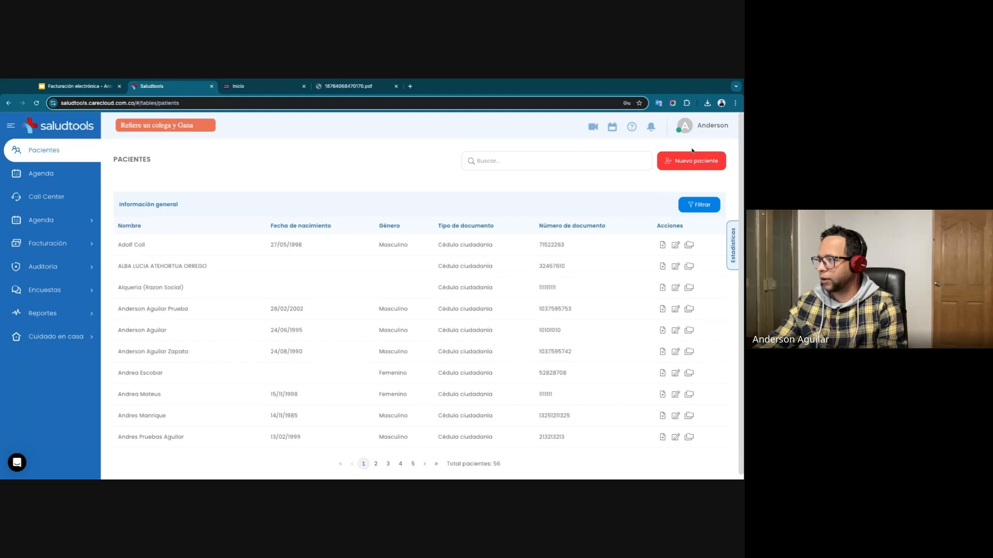
{"action": "left_click", "coordinate": [703, 132]}
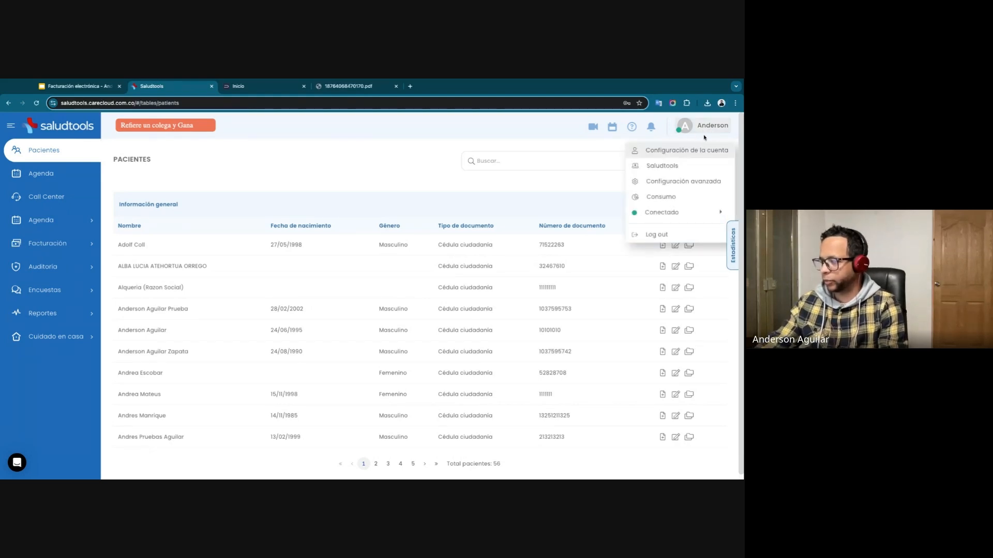
{"action": "left_click", "coordinate": [692, 181]}
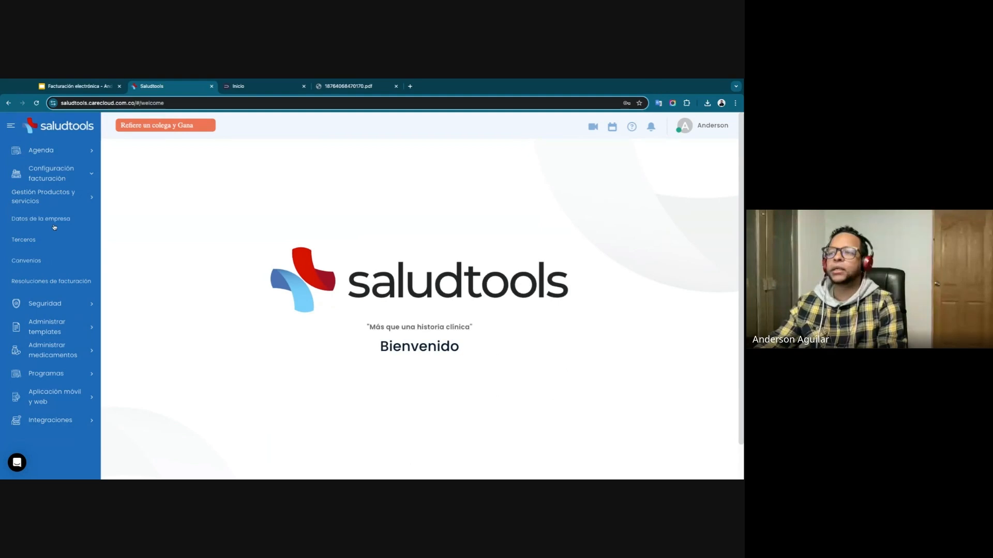
{"action": "left_click", "coordinate": [77, 181]}
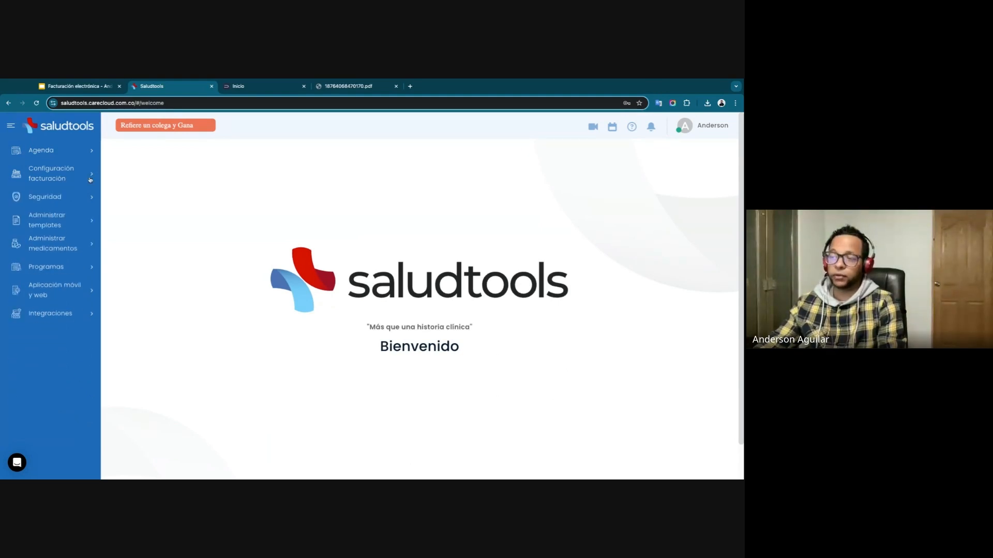
{"action": "left_click", "coordinate": [86, 182]}
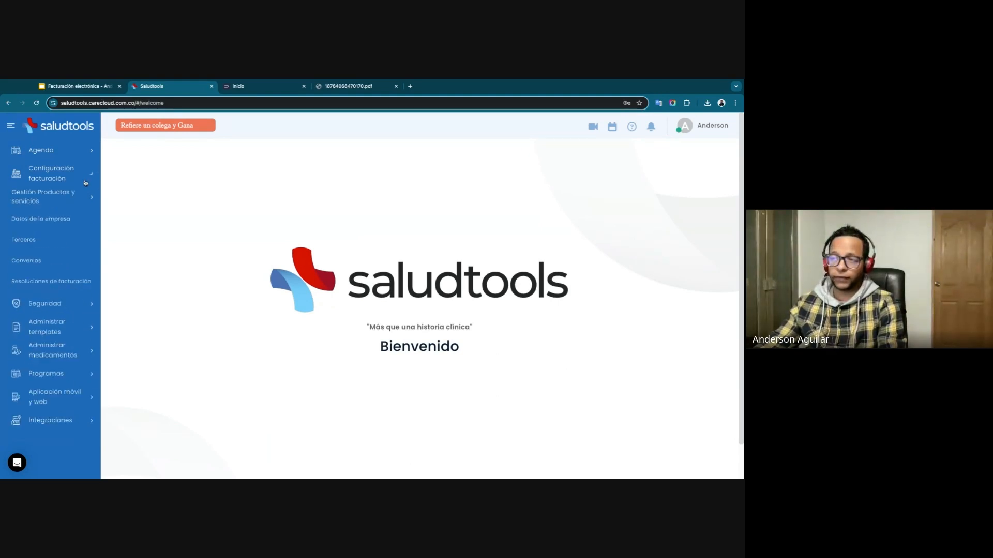
{"action": "left_click", "coordinate": [46, 224]}
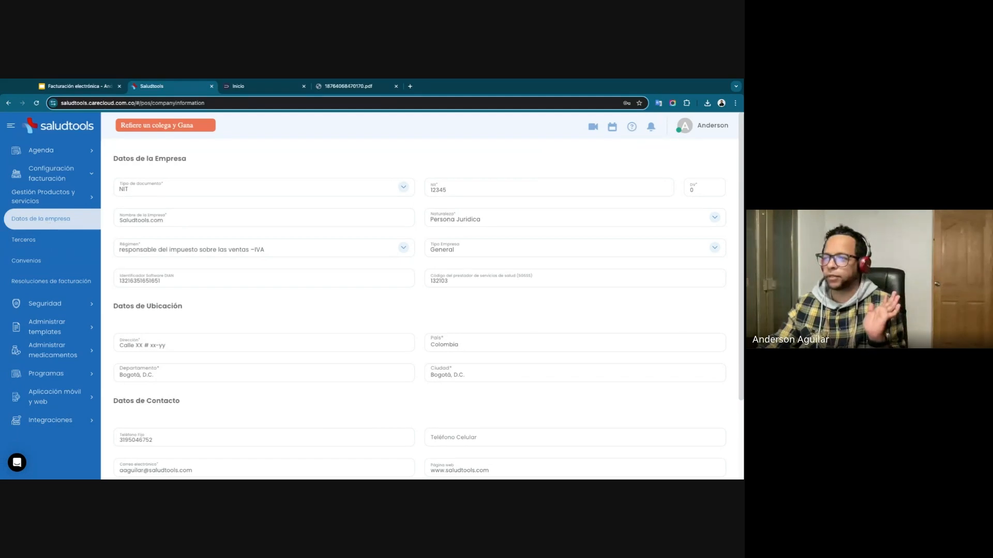
Choose NIT as the company's document type and "responsable del impuesto sobre las ventas –IVA" as its tax regime.
{"action": "left_click", "coordinate": [189, 191]}
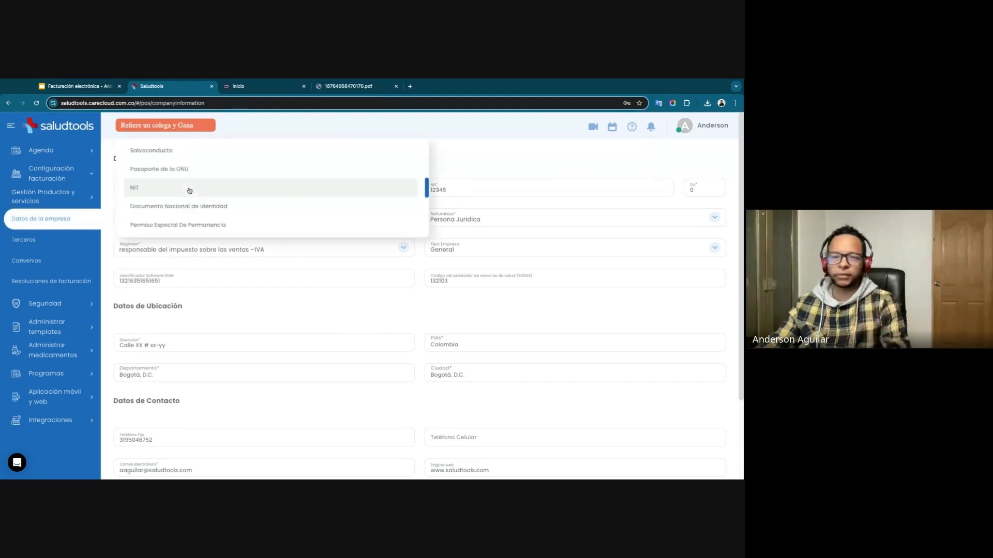
{"action": "left_click", "coordinate": [189, 191]}
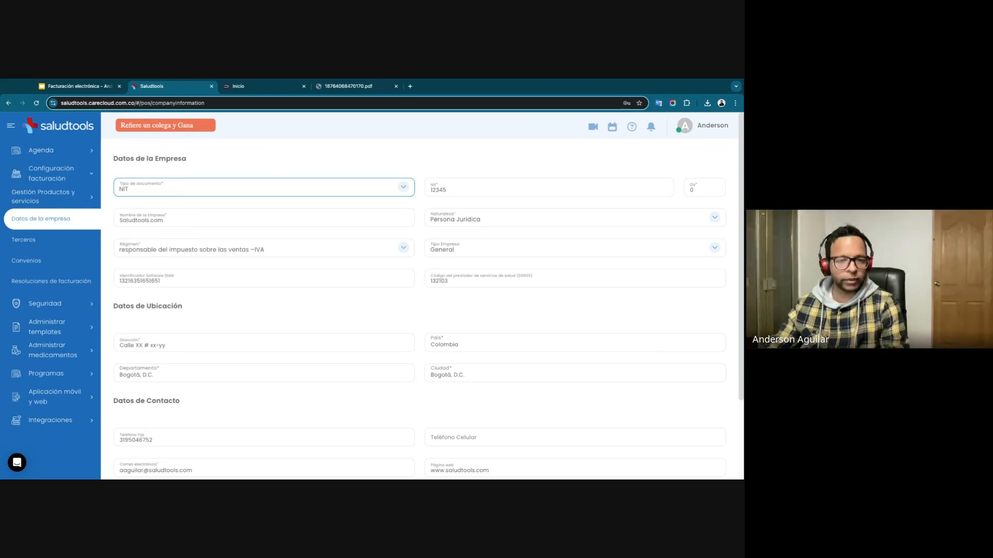
{"action": "double_click", "coordinate": [455, 191]}
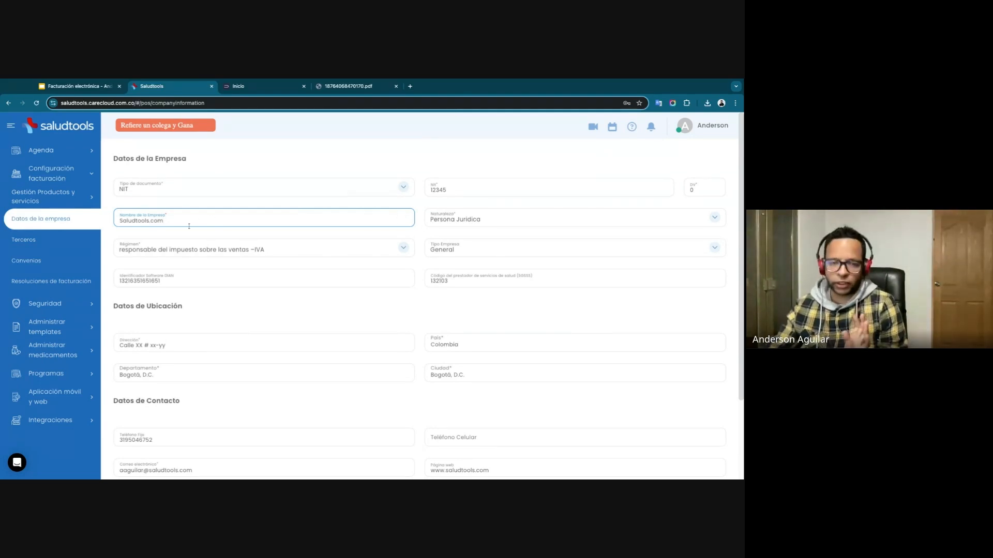
{"action": "left_click", "coordinate": [299, 250]}
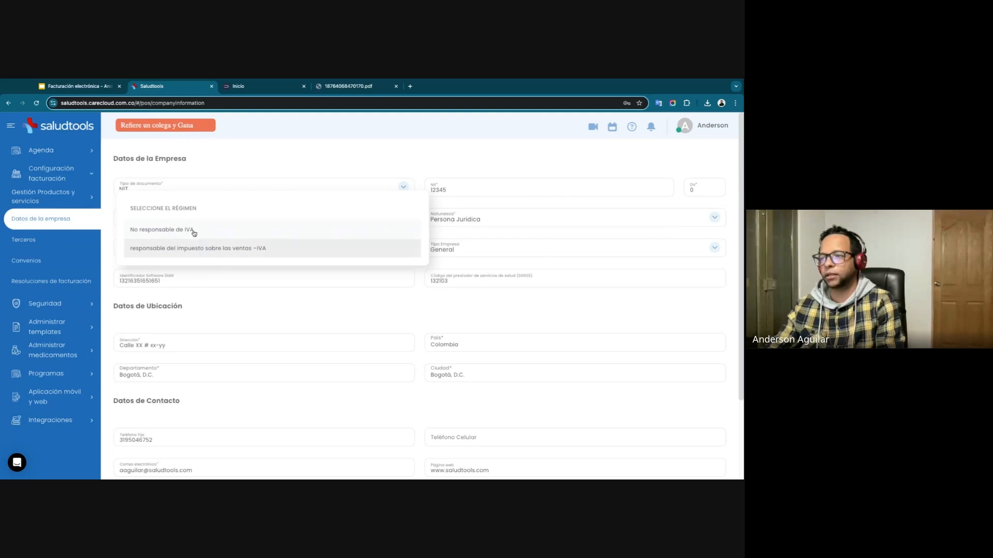
{"action": "left_click", "coordinate": [348, 249]}
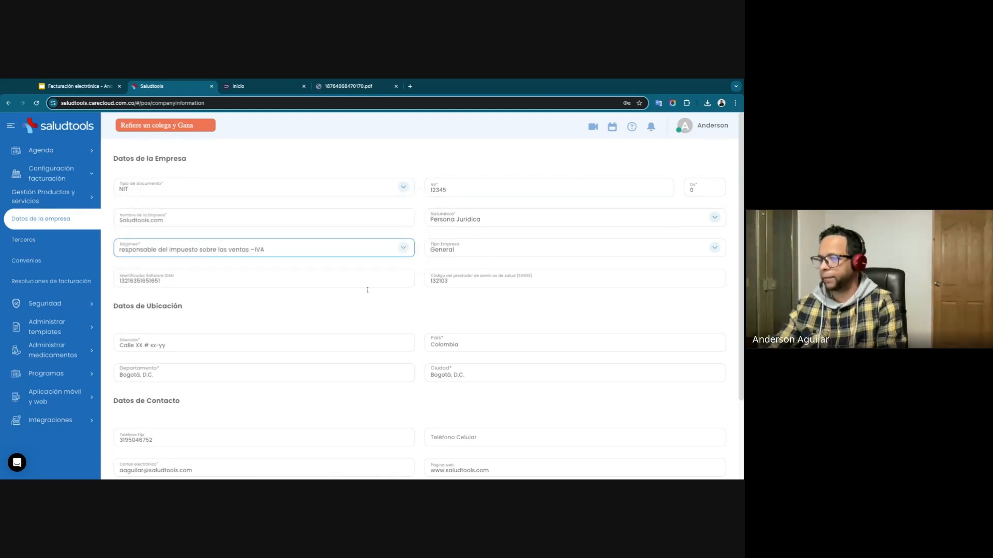
Save the company data and dismiss the information dialog.
{"action": "scroll", "coordinate": [346, 279], "scroll_direction": "down", "scroll_amount": 2}
{"action": "scroll", "coordinate": [262, 259], "scroll_direction": "down", "scroll_amount": 1}
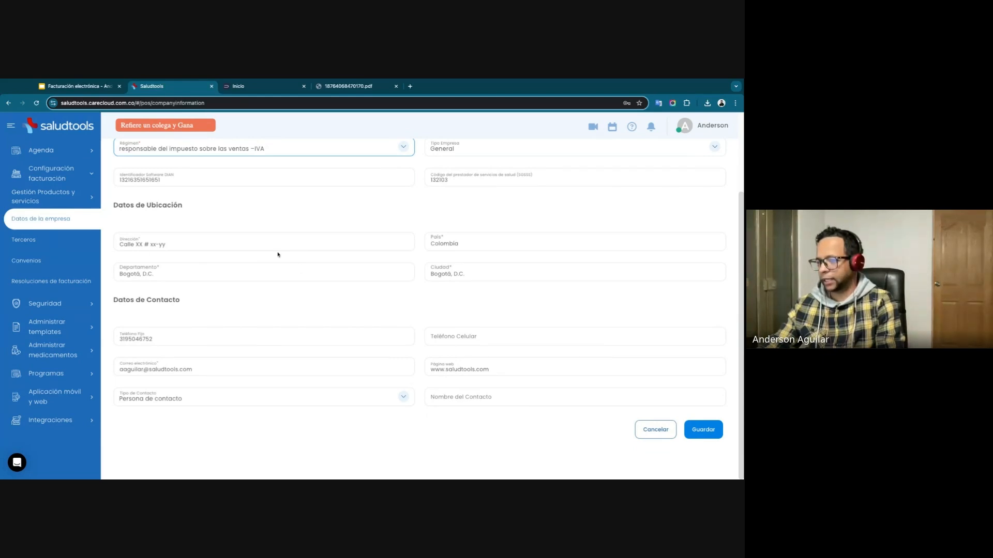
{"action": "left_click", "coordinate": [715, 437]}
{"action": "left_click", "coordinate": [387, 337]}
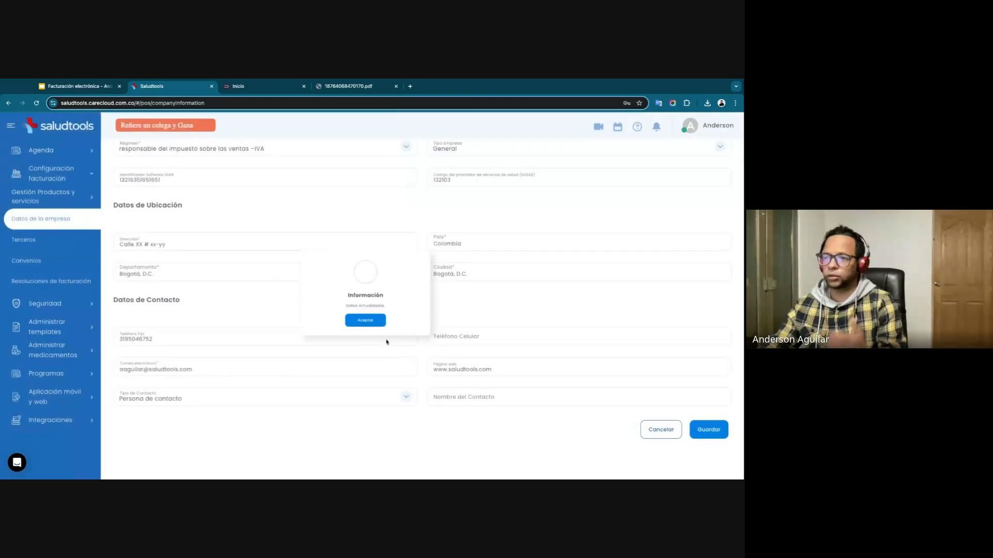
{"action": "left_click", "coordinate": [363, 321]}
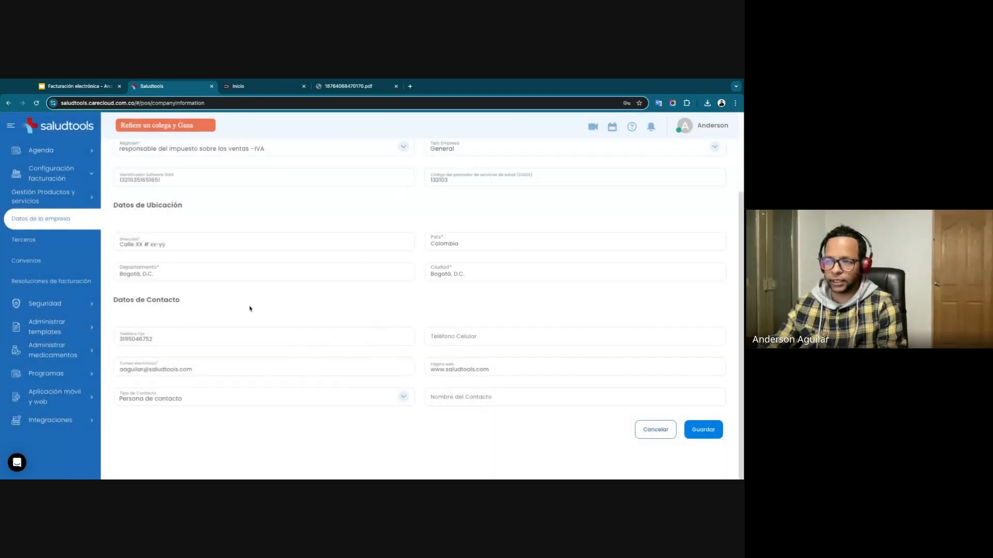
Create a billing resolution group named "Facturación electrónica" without a description.
{"action": "left_click", "coordinate": [74, 286]}
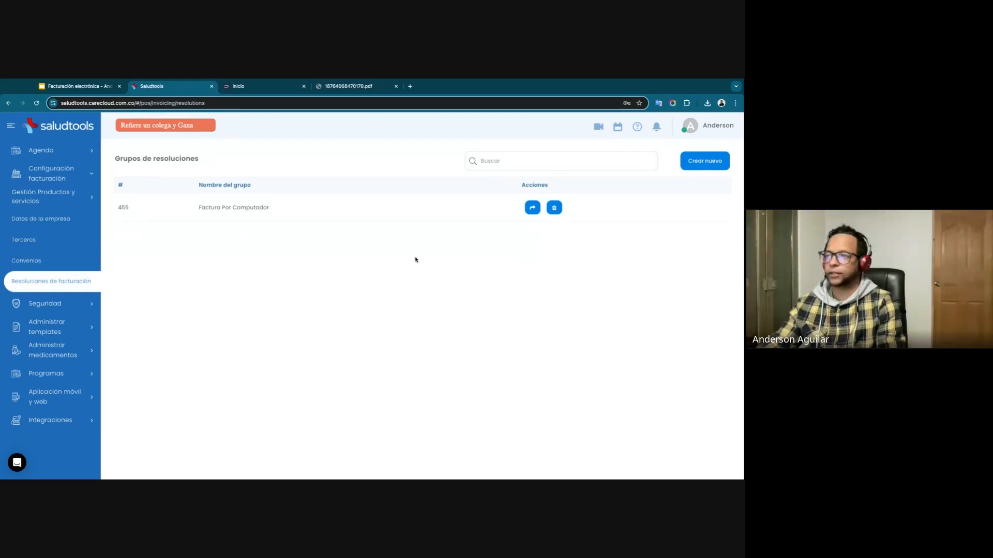
{"action": "left_click", "coordinate": [706, 168]}
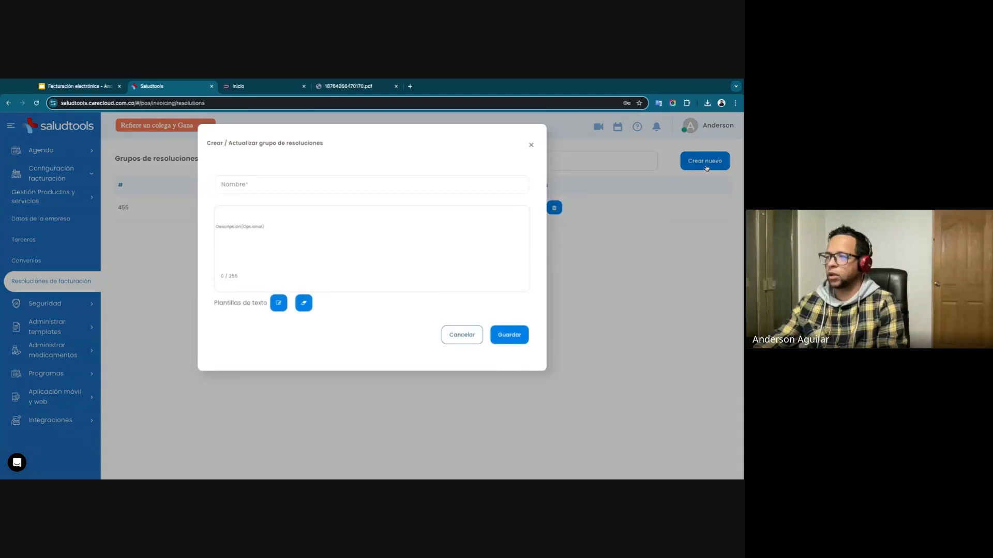
{"action": "left_click", "coordinate": [386, 184]}
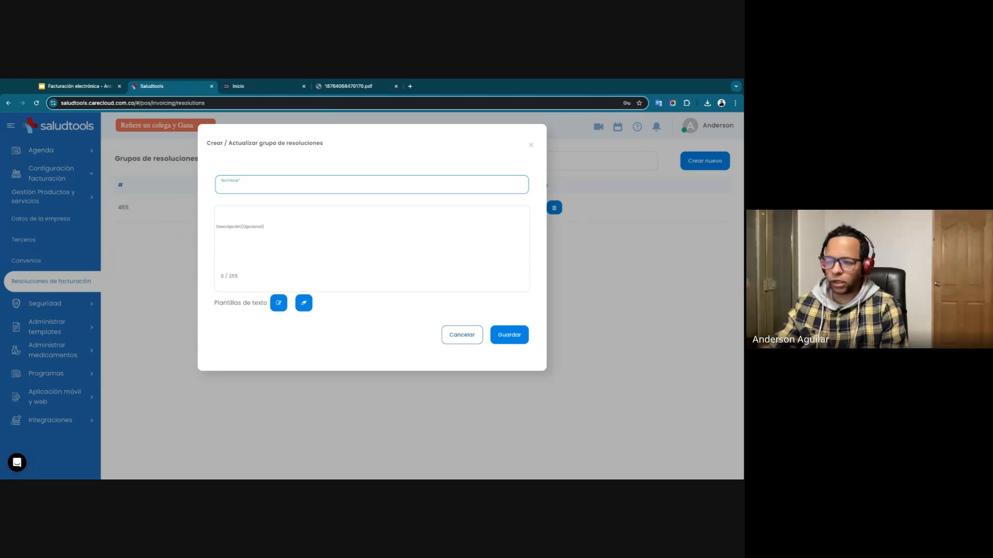
{"action": "type", "text": "Fa"}
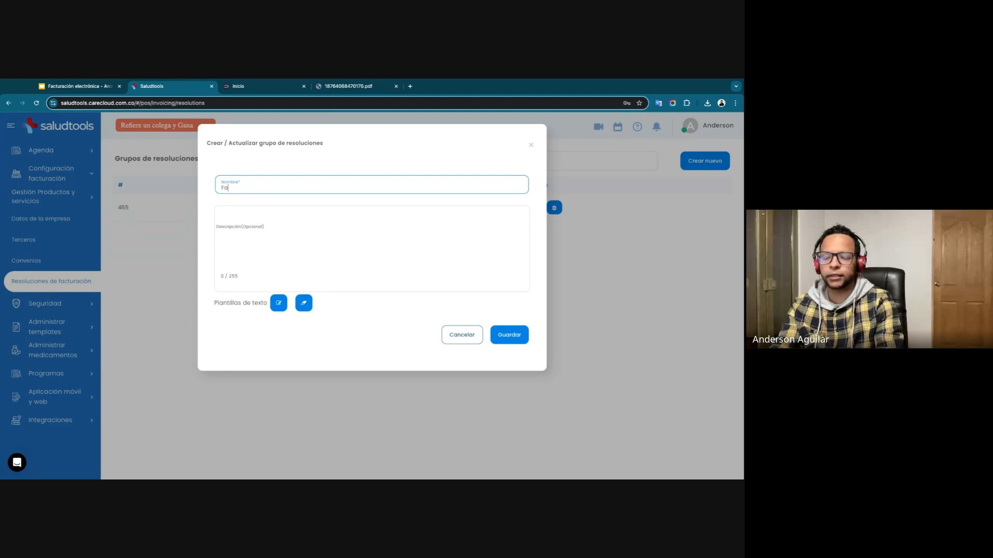
{"action": "type", "text": "ctur"}
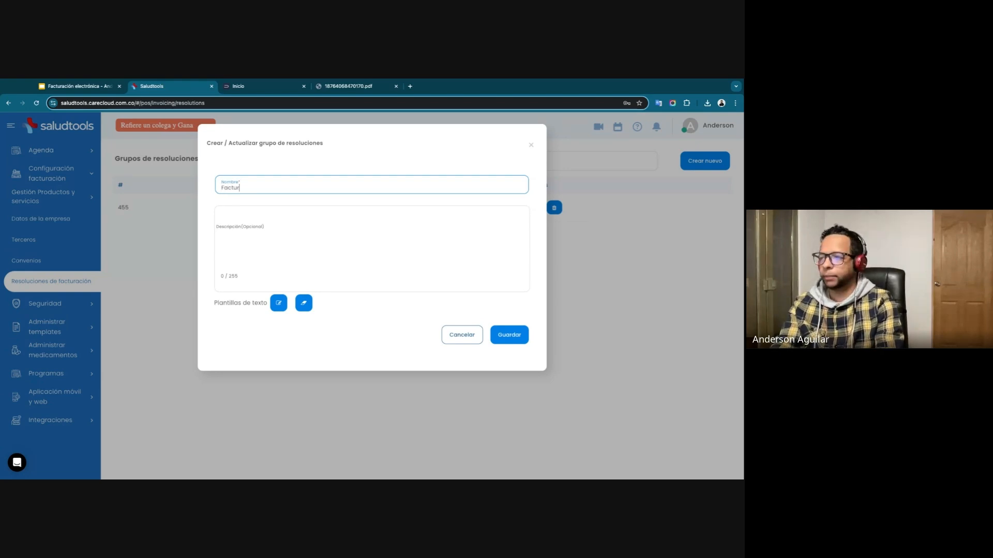
{"action": "type", "text": "ación elec"}
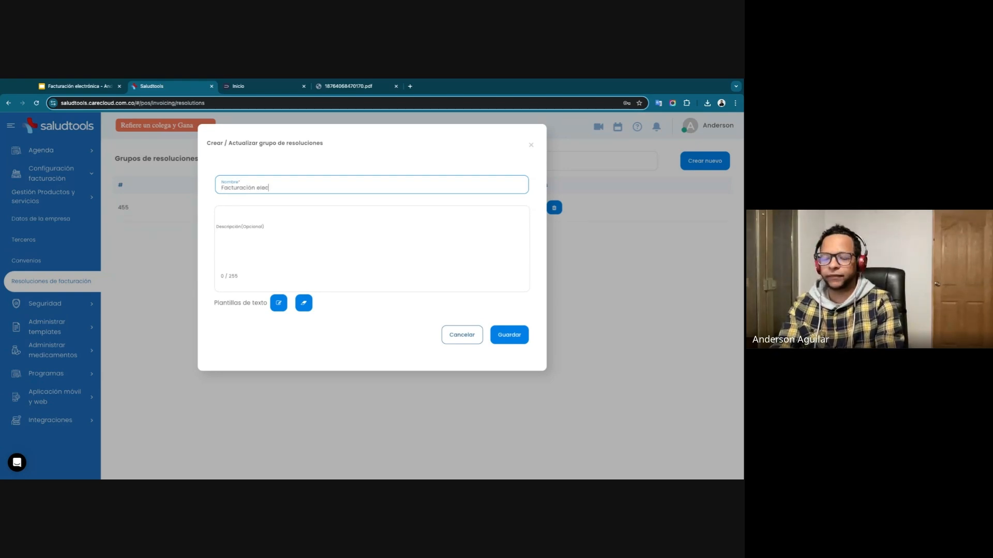
{"action": "type", "text": "trónica"}
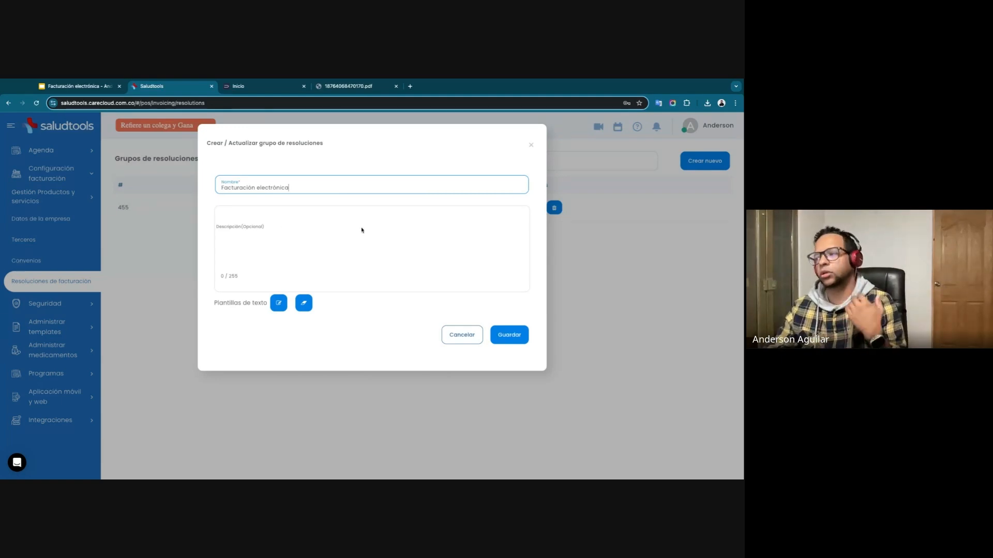
{"action": "left_click", "coordinate": [513, 336]}
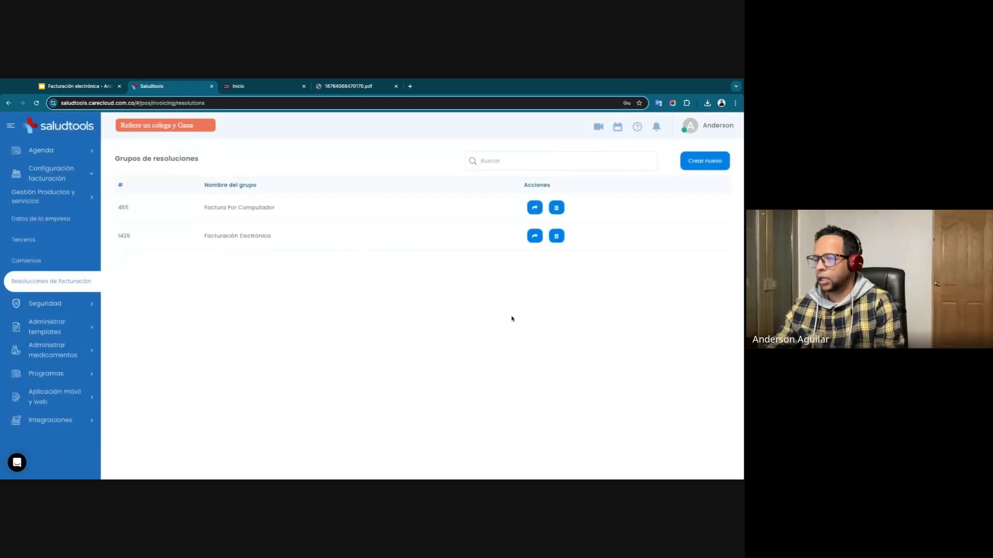
Start a new range in the Facturación electrónica group and review the DIAN numbering authorization PDF.
{"action": "left_click", "coordinate": [535, 237]}
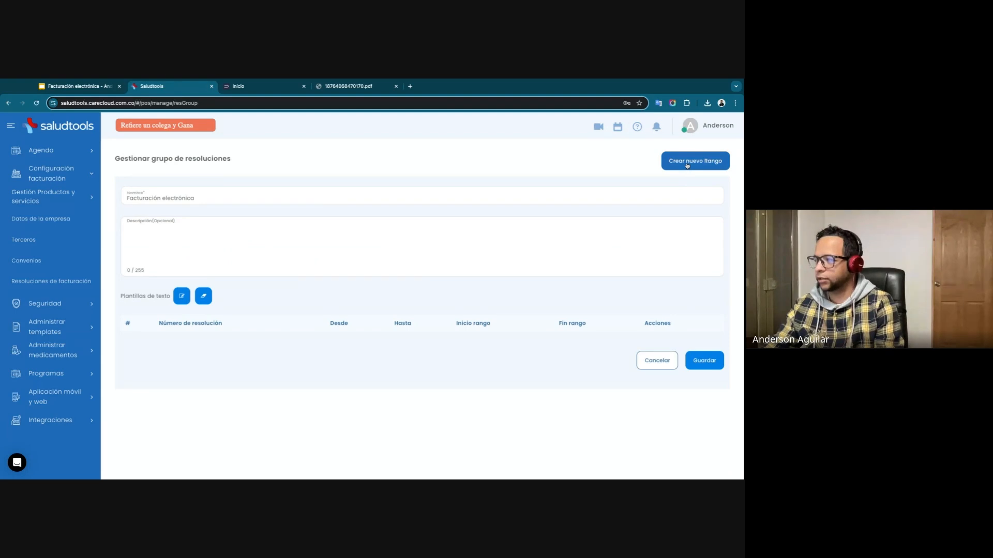
{"action": "left_click", "coordinate": [687, 164]}
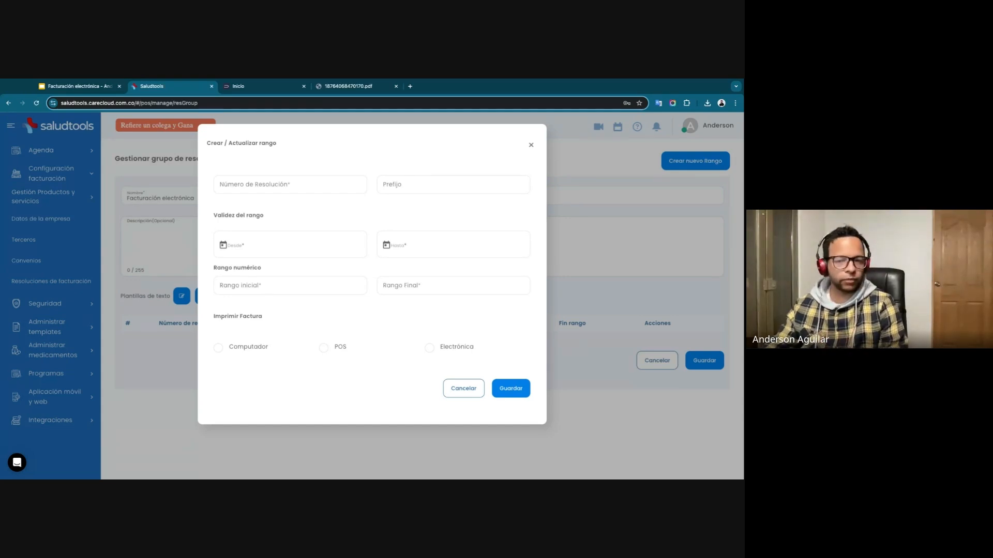
{"action": "left_click", "coordinate": [349, 86]}
{"action": "scroll", "coordinate": [317, 256], "scroll_direction": "up", "scroll_amount": 3}
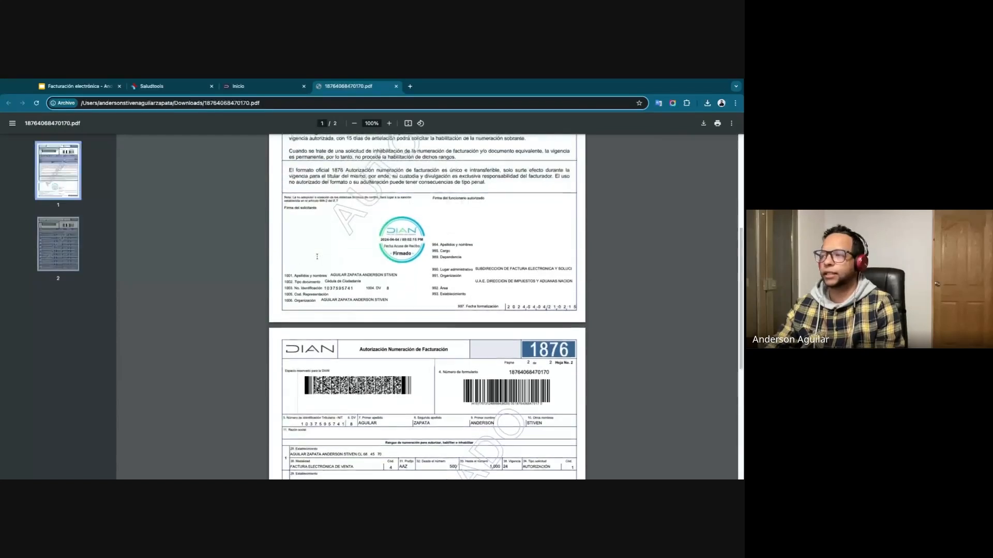
{"action": "scroll", "coordinate": [316, 256], "scroll_direction": "up", "scroll_amount": 5}
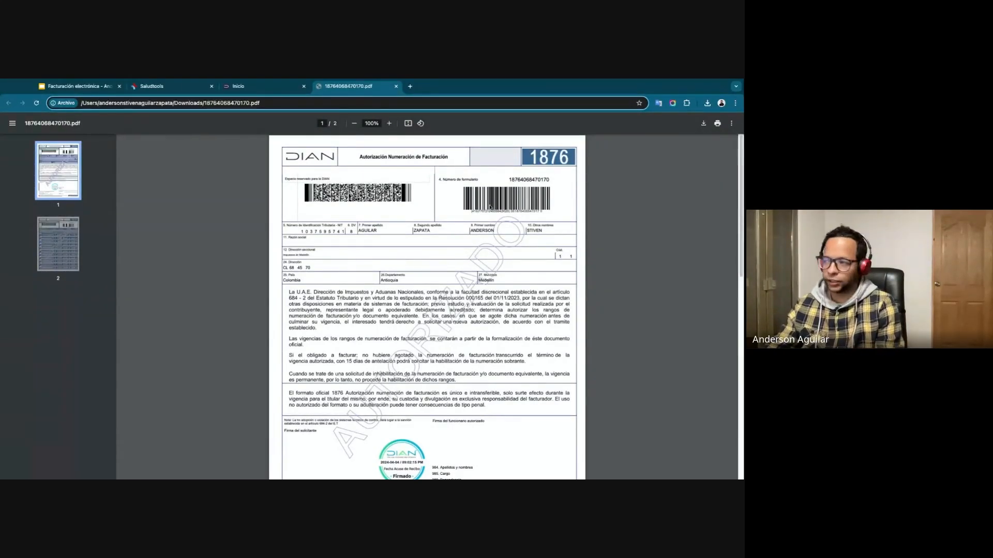
{"action": "scroll", "coordinate": [374, 310], "scroll_direction": "down", "scroll_amount": 2}
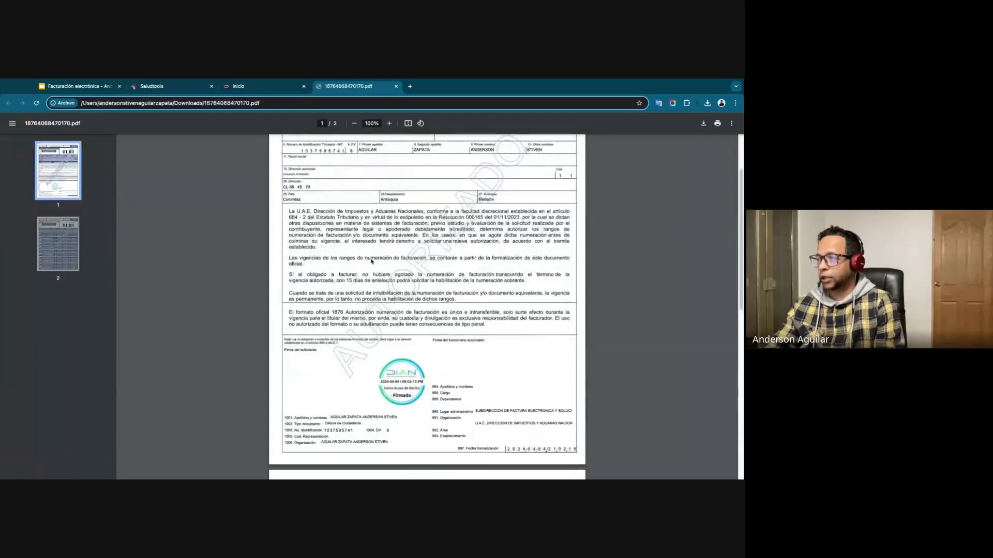
{"action": "scroll", "coordinate": [419, 247], "scroll_direction": "up", "scroll_amount": 2}
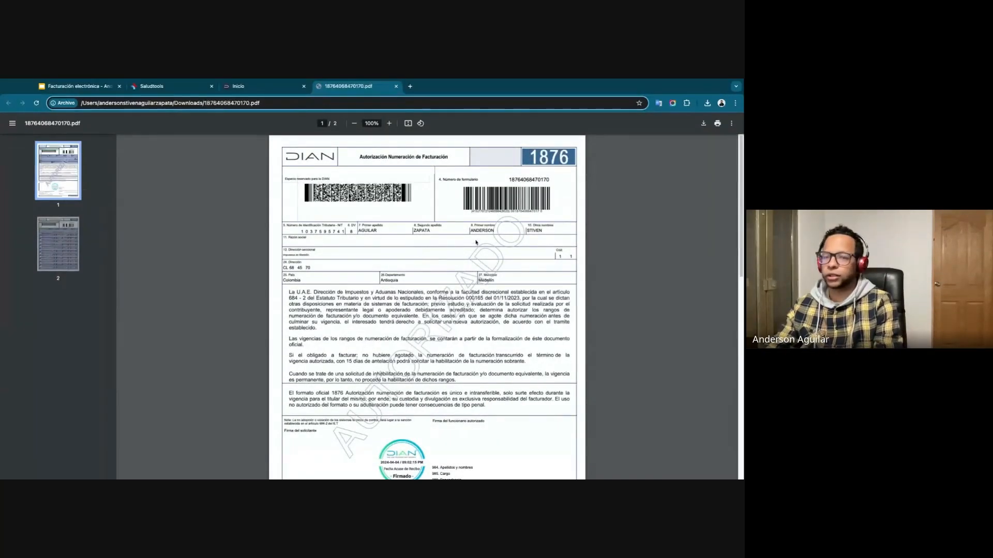
Copy the form number from the DIAN authorization into the new range's Número de Resolución.
{"action": "double_click", "coordinate": [521, 179]}
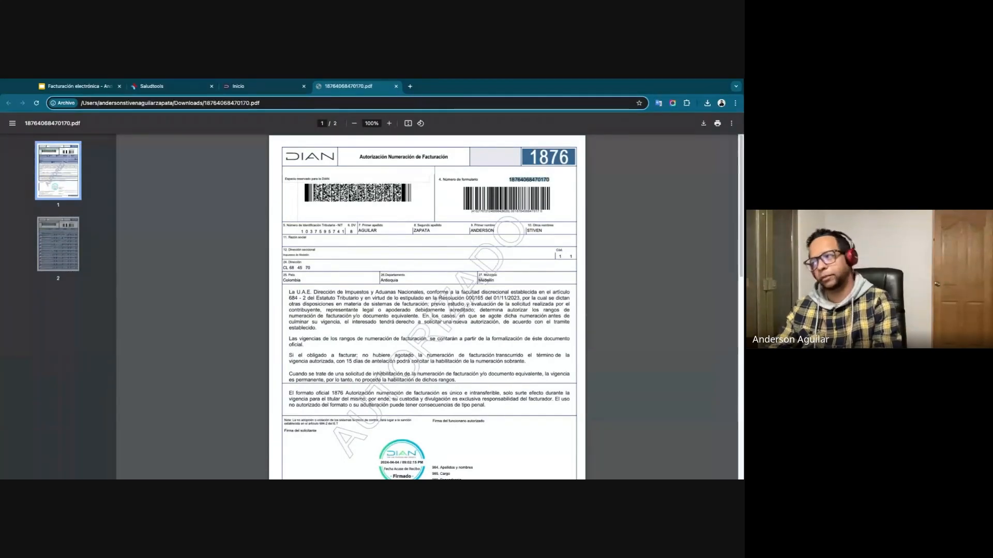
{"action": "left_click", "coordinate": [518, 181]}
{"action": "double_click", "coordinate": [518, 181]}
{"action": "left_click", "coordinate": [498, 194]}
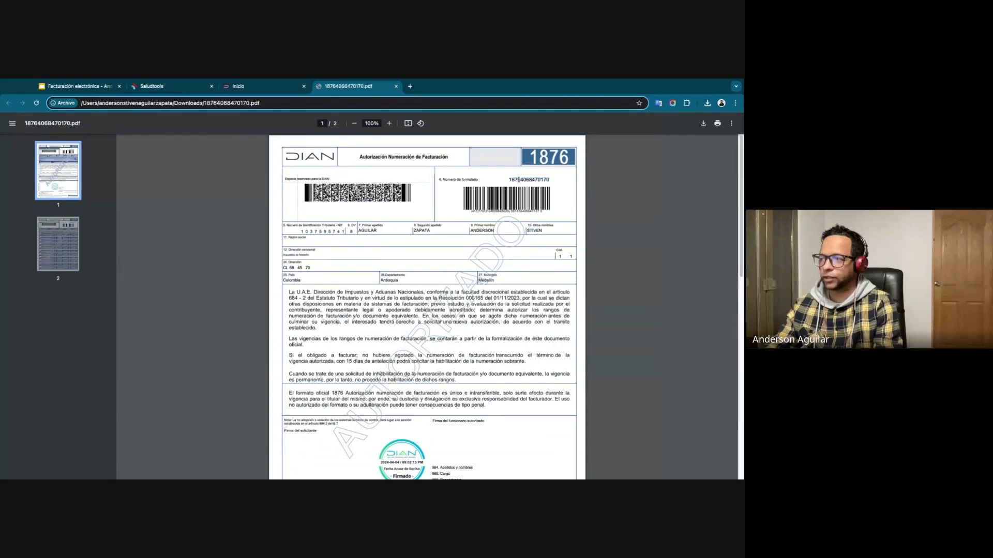
{"action": "double_click", "coordinate": [515, 178]}
{"action": "key", "text": "ctrl+c"}
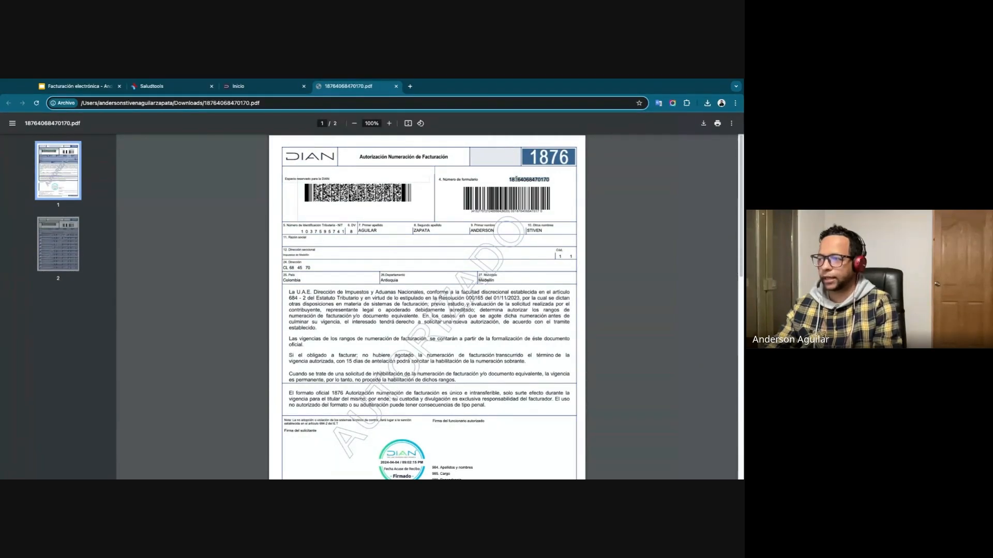
{"action": "left_click", "coordinate": [155, 85]}
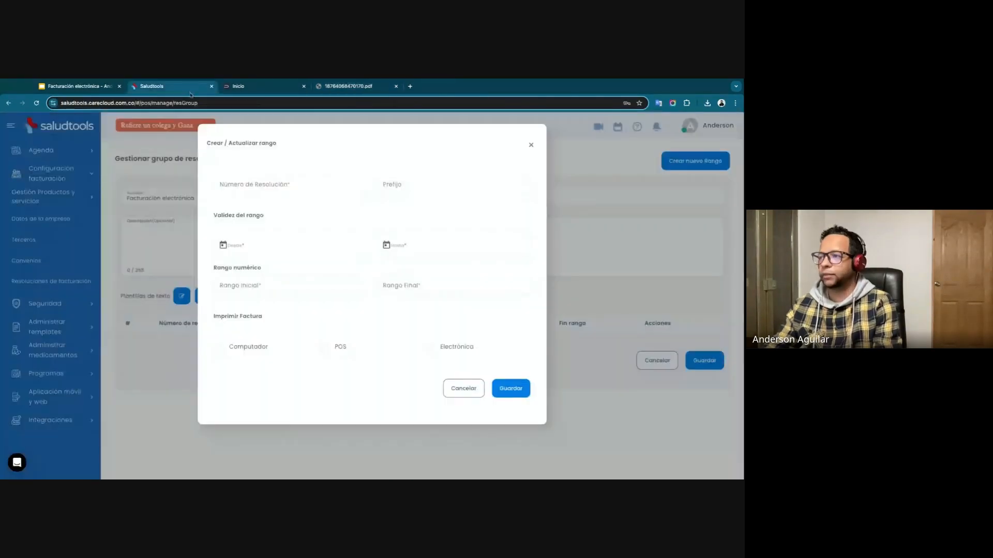
{"action": "left_click", "coordinate": [264, 184]}
{"action": "key", "text": "ctrl+v"}
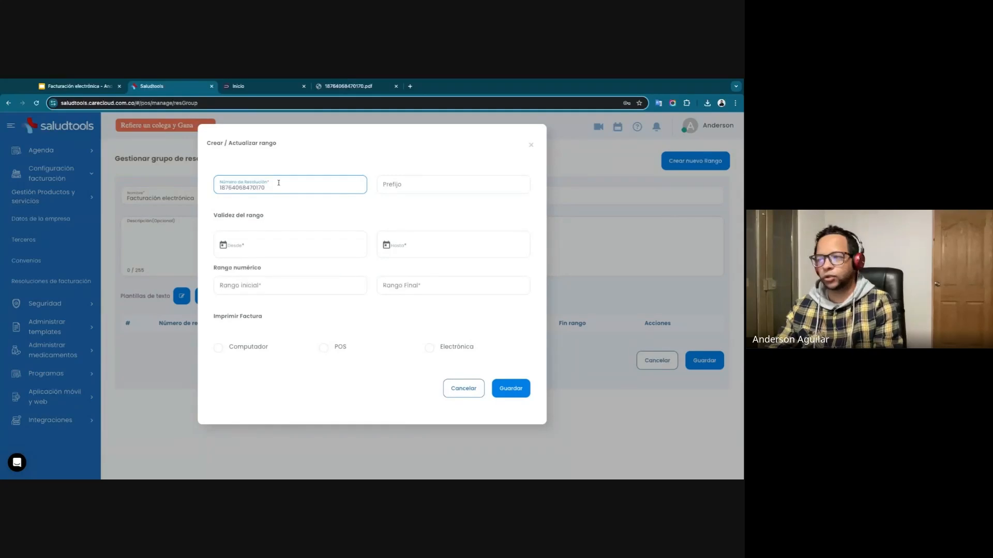
Copy the prefix AAZ from the second page of the DIAN authorization PDF into the new range's Prefijo.
{"action": "left_click", "coordinate": [389, 187]}
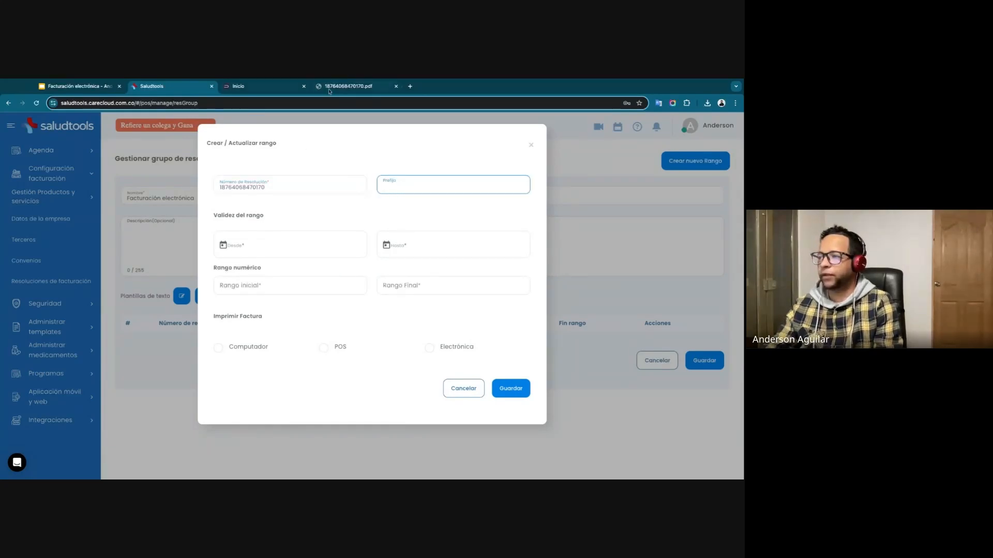
{"action": "left_click", "coordinate": [329, 91]}
{"action": "scroll", "coordinate": [441, 316], "scroll_direction": "down", "scroll_amount": 5}
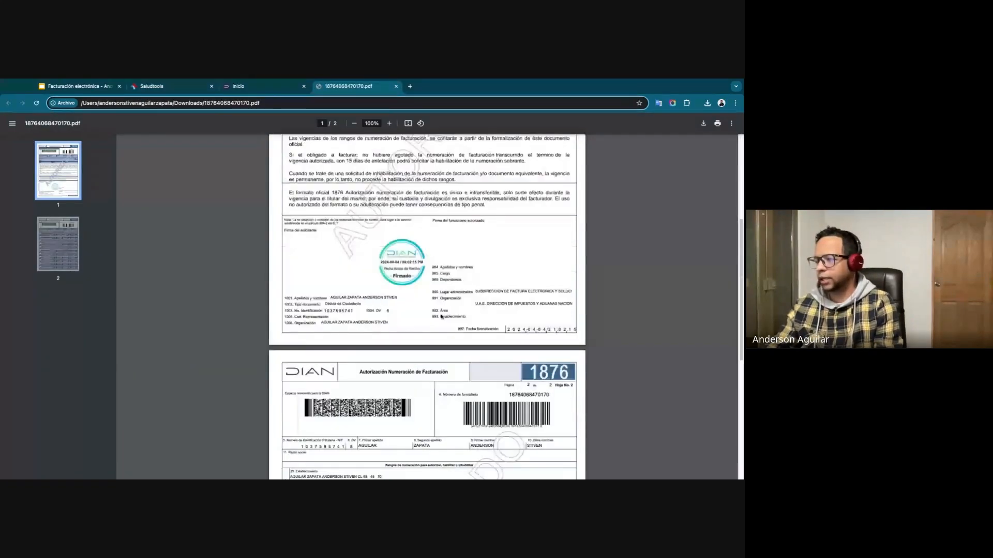
{"action": "scroll", "coordinate": [441, 316], "scroll_direction": "down", "scroll_amount": 1}
{"action": "scroll", "coordinate": [435, 295], "scroll_direction": "down", "scroll_amount": 3}
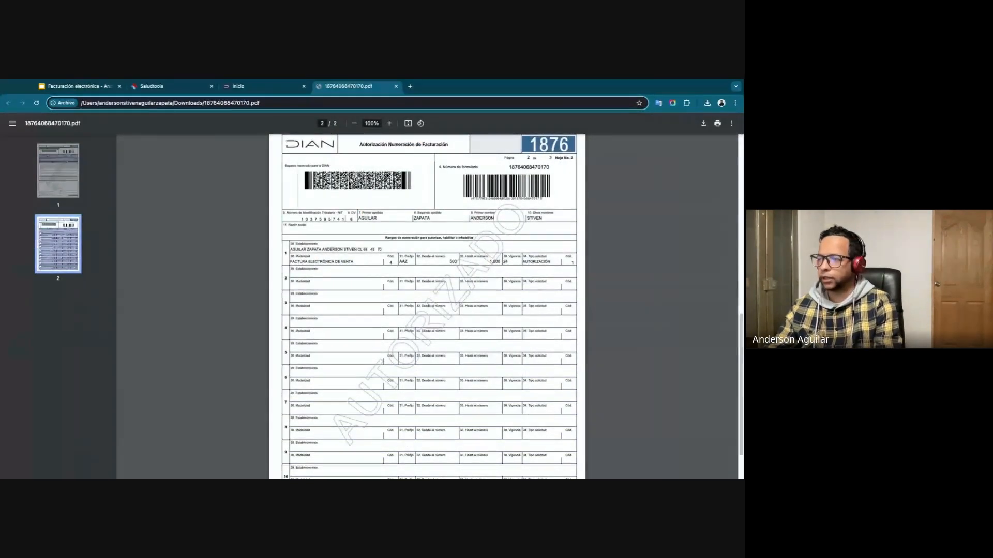
{"action": "double_click", "coordinate": [405, 262]}
{"action": "key", "text": "ctrl+c"}
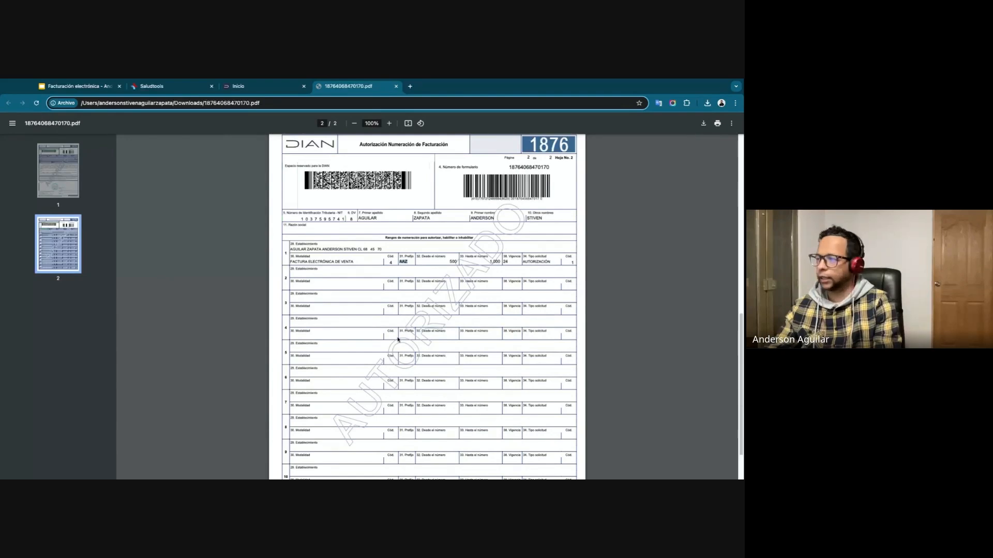
{"action": "left_click", "coordinate": [176, 87]}
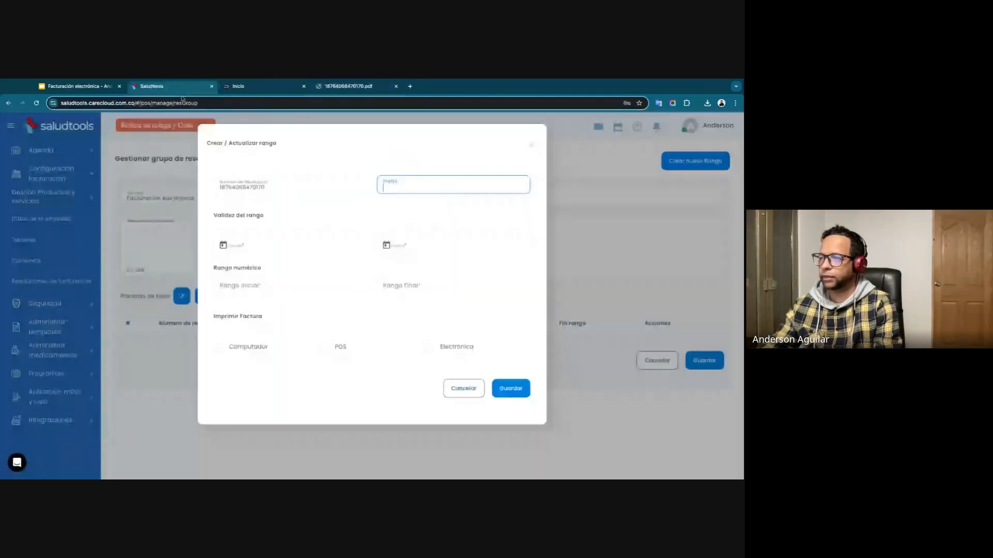
{"action": "key", "text": "ctrl+v"}
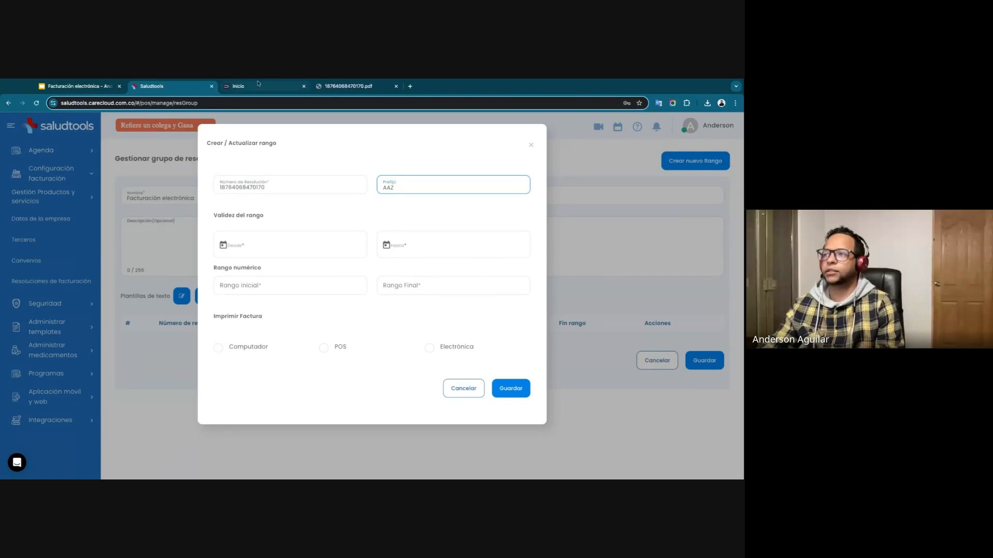
Review the validity period, form number and prefix in the DIAN authorization PDF and return to the range form.
{"action": "left_click", "coordinate": [348, 86]}
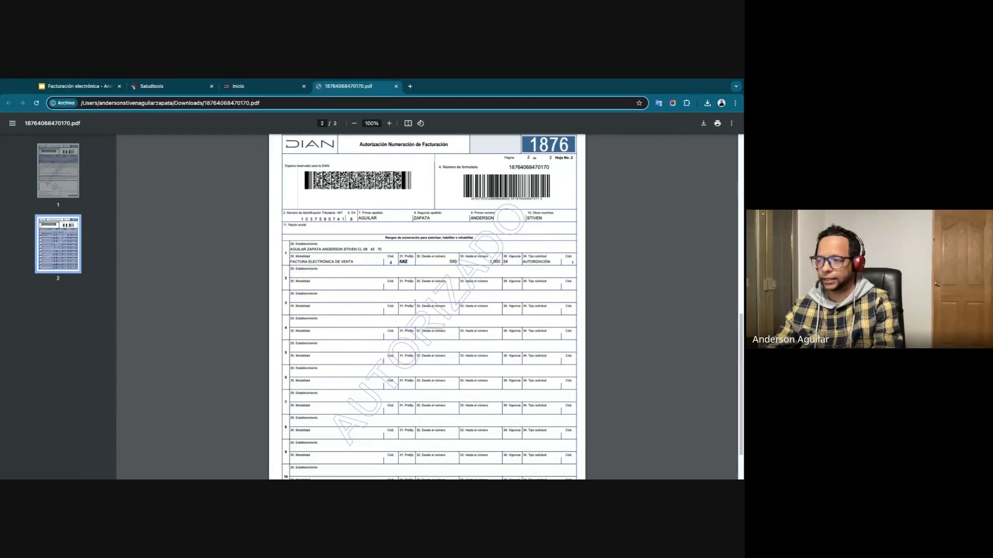
{"action": "left_click_drag", "start_coordinate": [504, 262], "coordinate": [508, 262]}
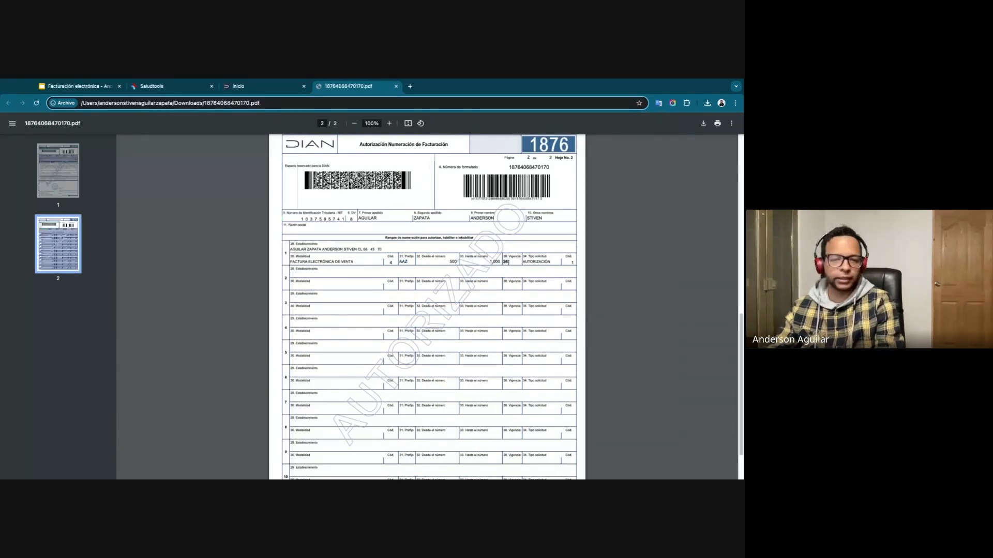
{"action": "scroll", "coordinate": [454, 318], "scroll_direction": "up", "scroll_amount": 1}
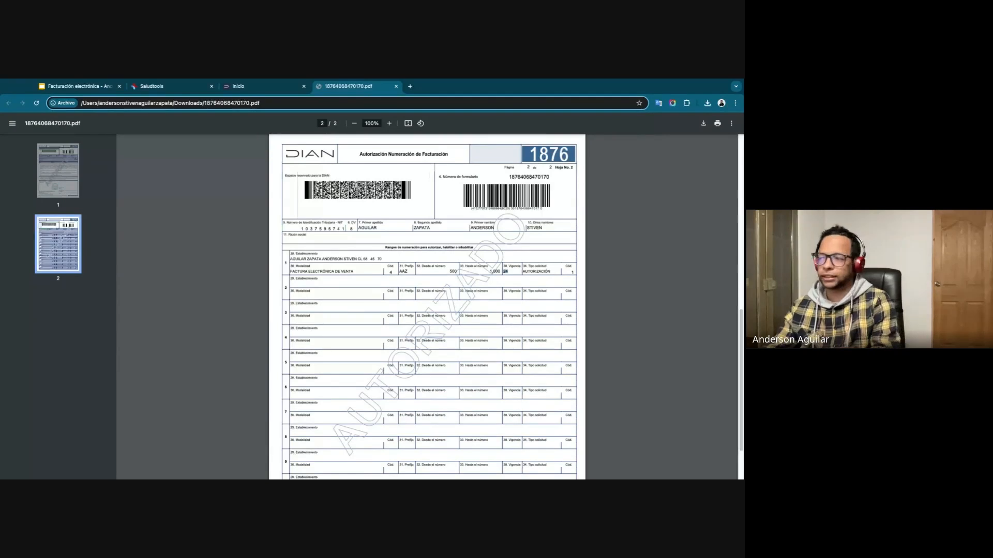
{"action": "left_click", "coordinate": [506, 272]}
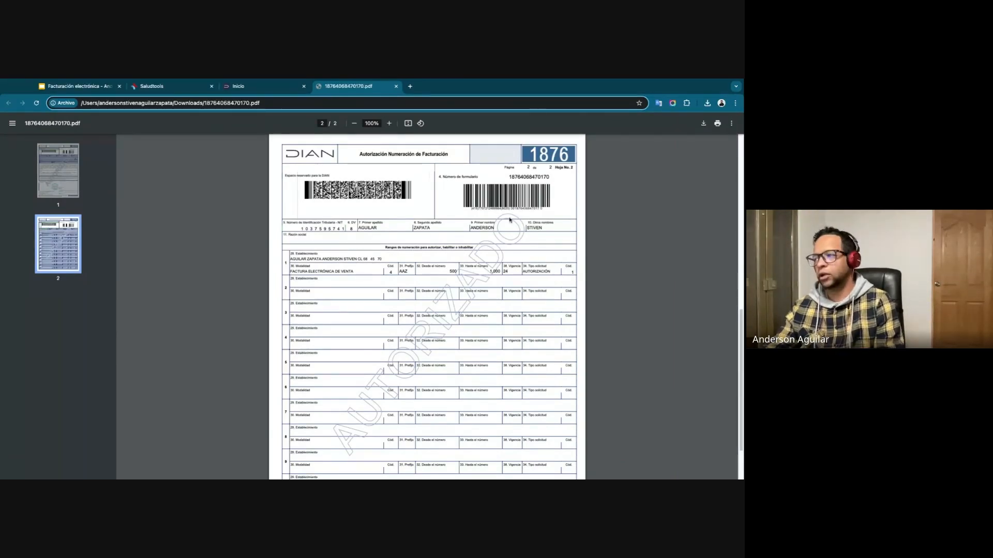
{"action": "double_click", "coordinate": [519, 180]}
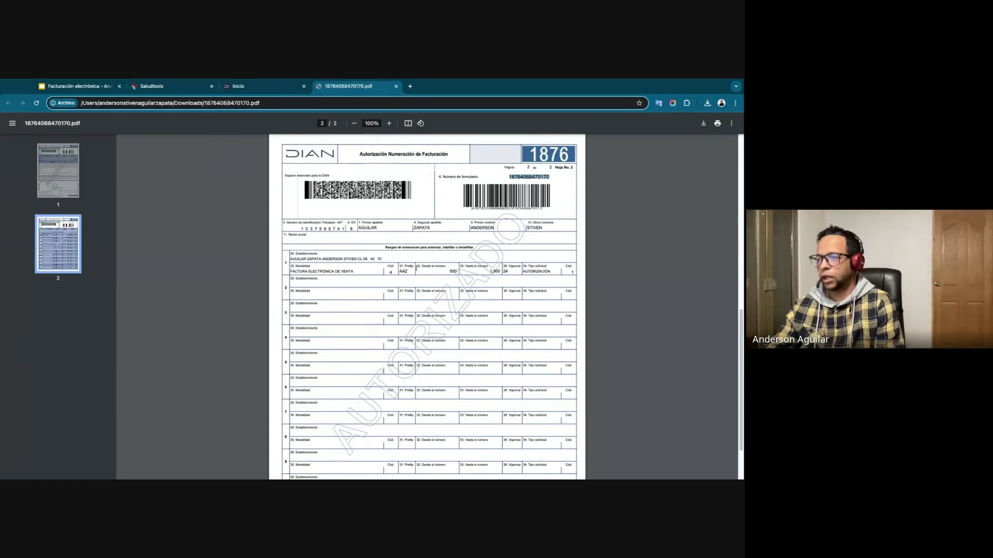
{"action": "double_click", "coordinate": [403, 271]}
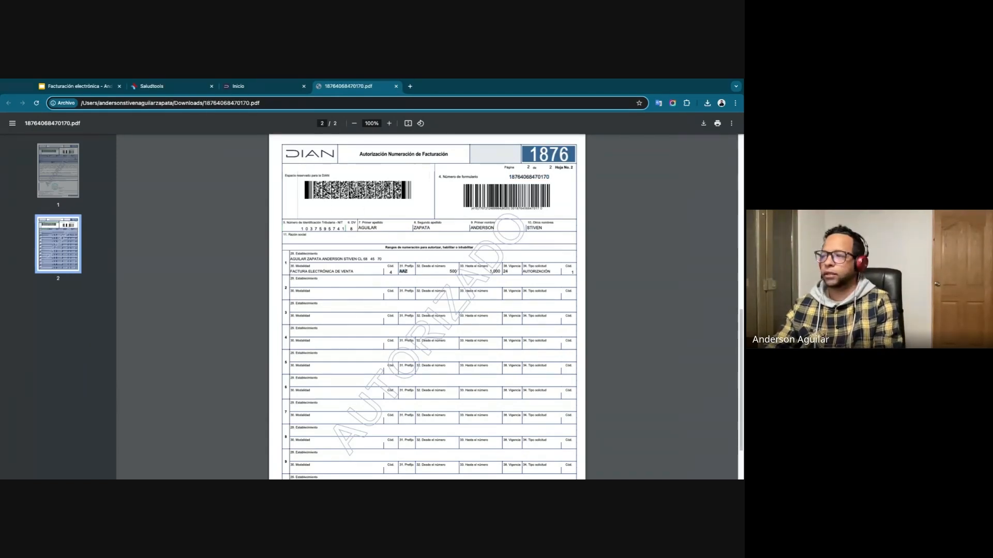
{"action": "left_click", "coordinate": [189, 87]}
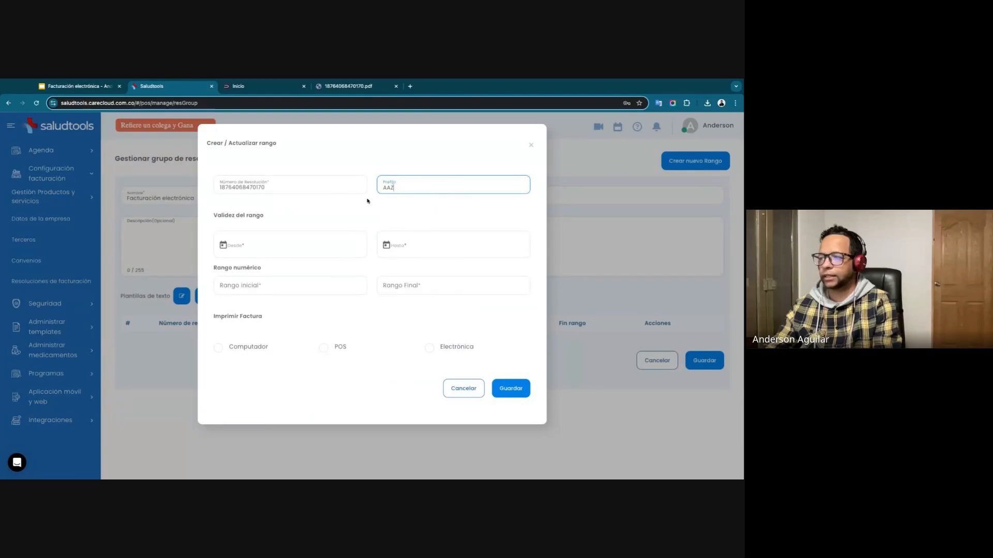
Look up the formalization date in the DIAN authorization and set the range's Desde date to 04-04-2024.
{"action": "left_click", "coordinate": [380, 86]}
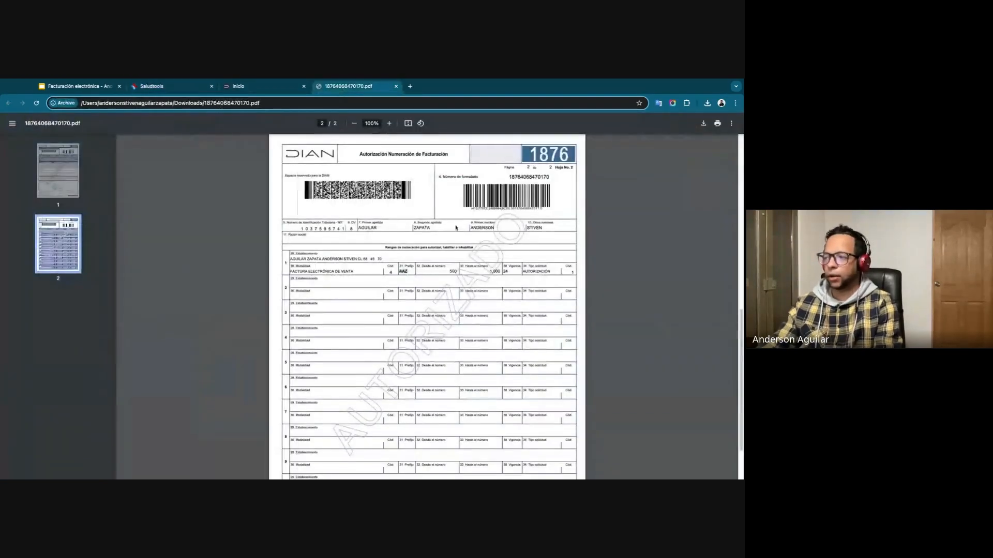
{"action": "scroll", "coordinate": [494, 312], "scroll_direction": "up", "scroll_amount": 2}
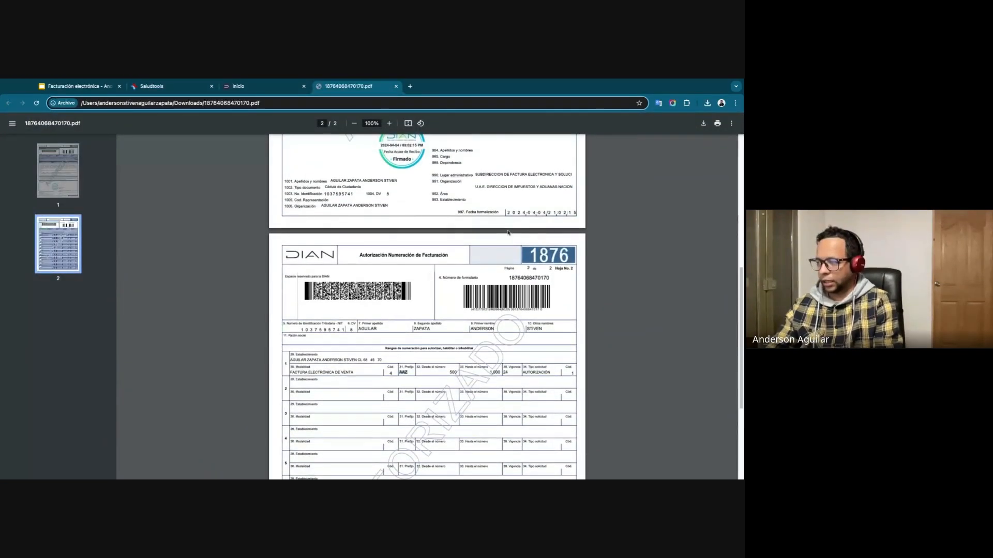
{"action": "scroll", "coordinate": [500, 322], "scroll_direction": "up", "scroll_amount": 6}
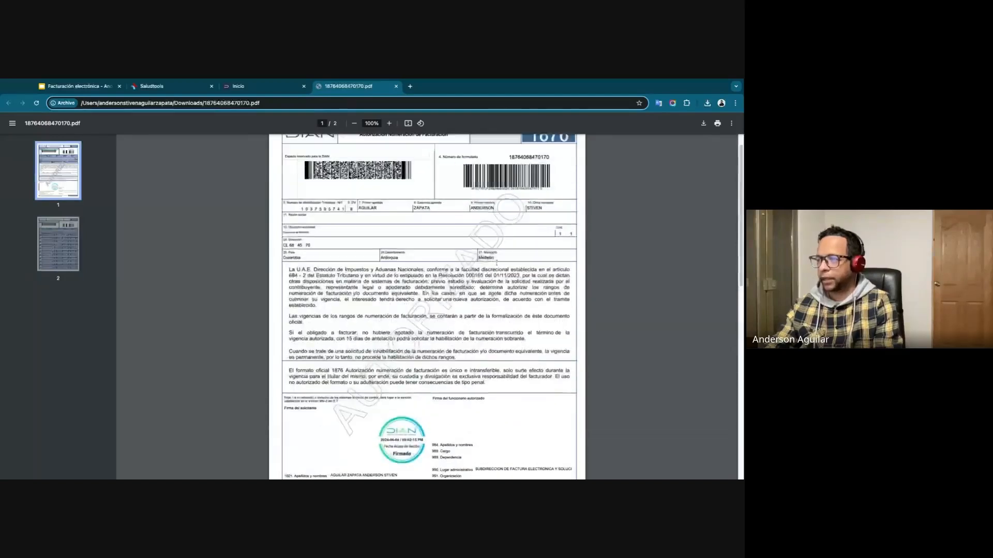
{"action": "scroll", "coordinate": [499, 323], "scroll_direction": "down", "scroll_amount": 3}
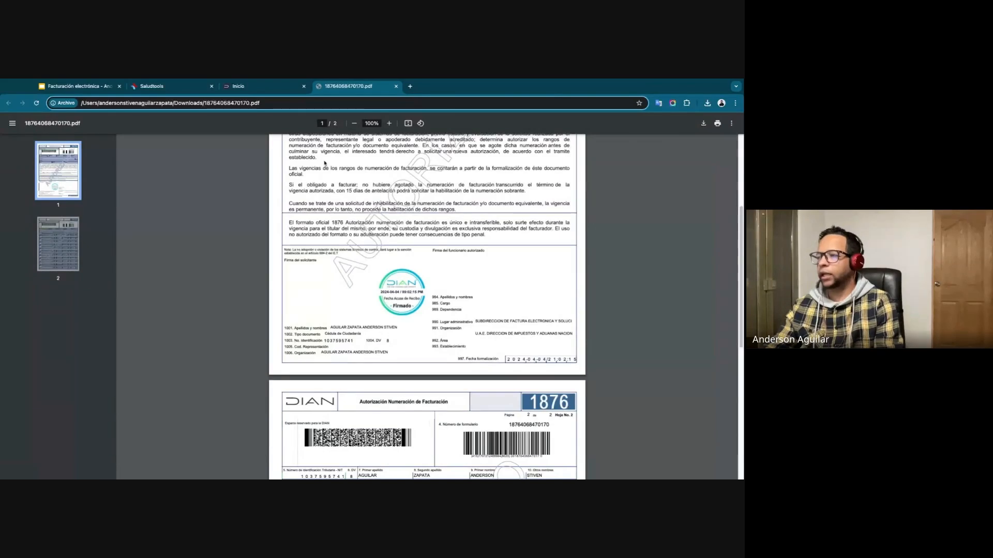
{"action": "left_click", "coordinate": [197, 90]}
{"action": "left_click", "coordinate": [231, 244]}
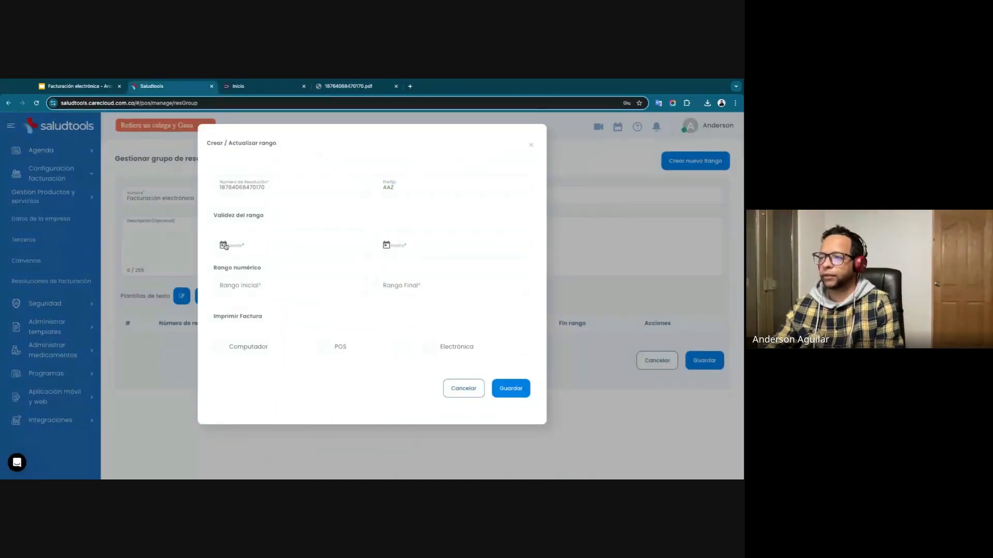
{"action": "scroll", "coordinate": [270, 310], "scroll_direction": "down", "scroll_amount": 3}
{"action": "scroll", "coordinate": [271, 310], "scroll_direction": "up", "scroll_amount": 3}
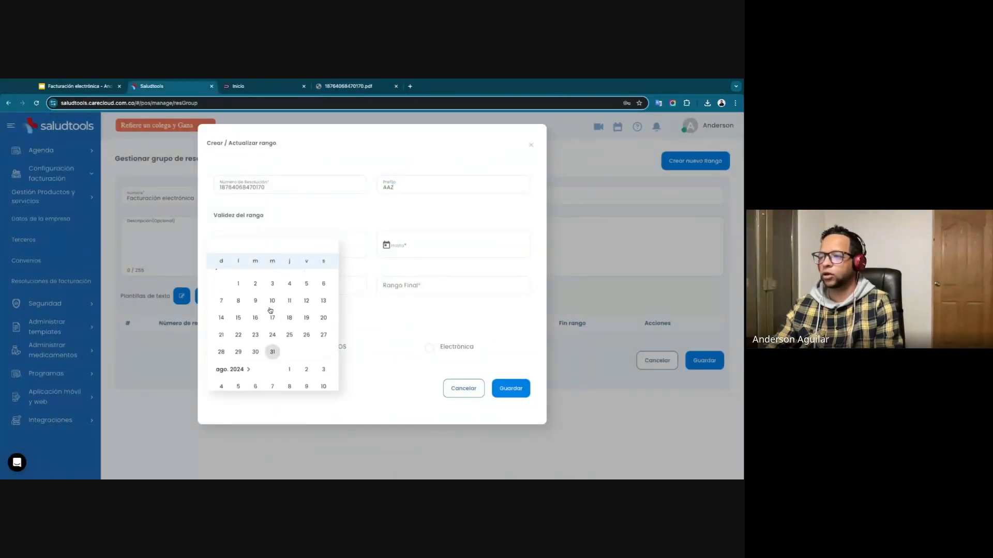
{"action": "left_click", "coordinate": [233, 286]}
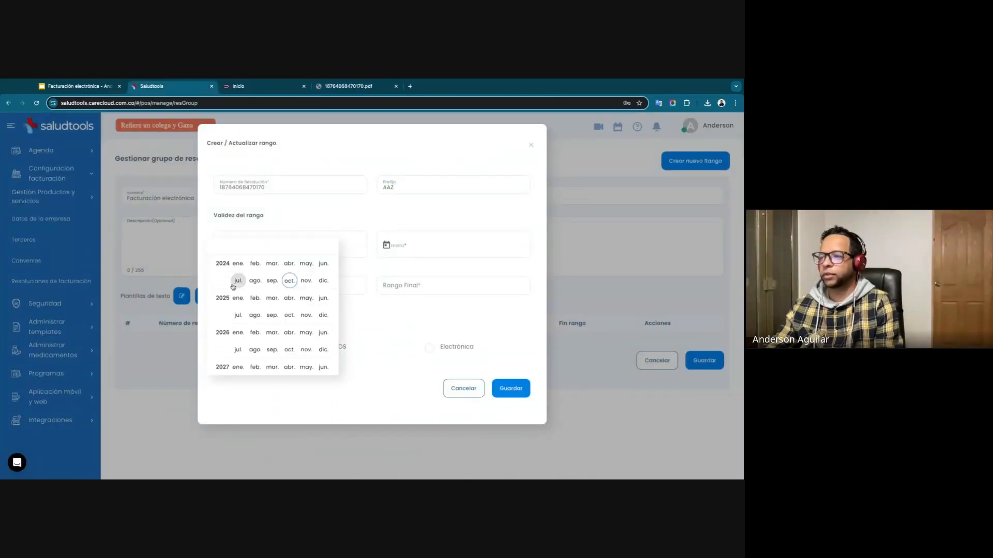
{"action": "left_click", "coordinate": [289, 264]}
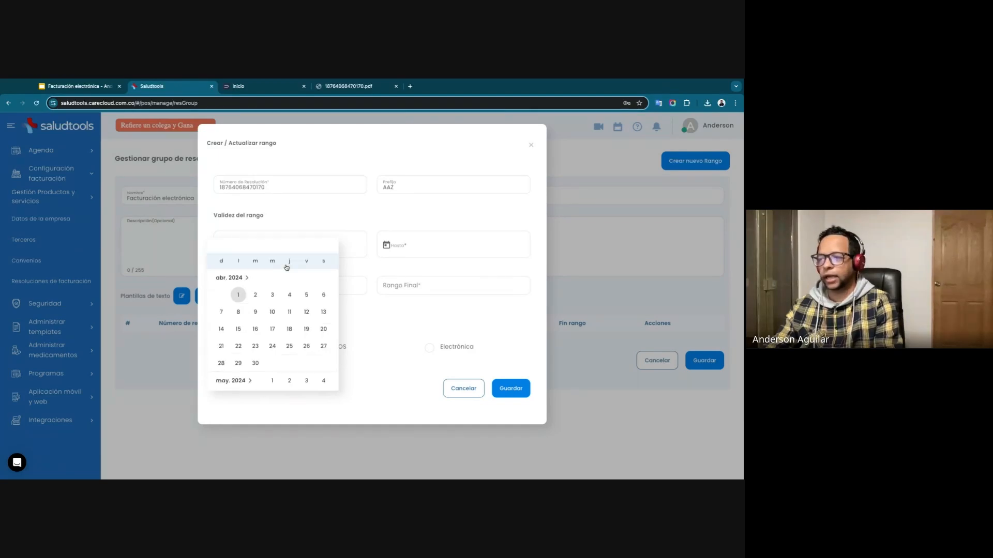
{"action": "left_click", "coordinate": [273, 295]}
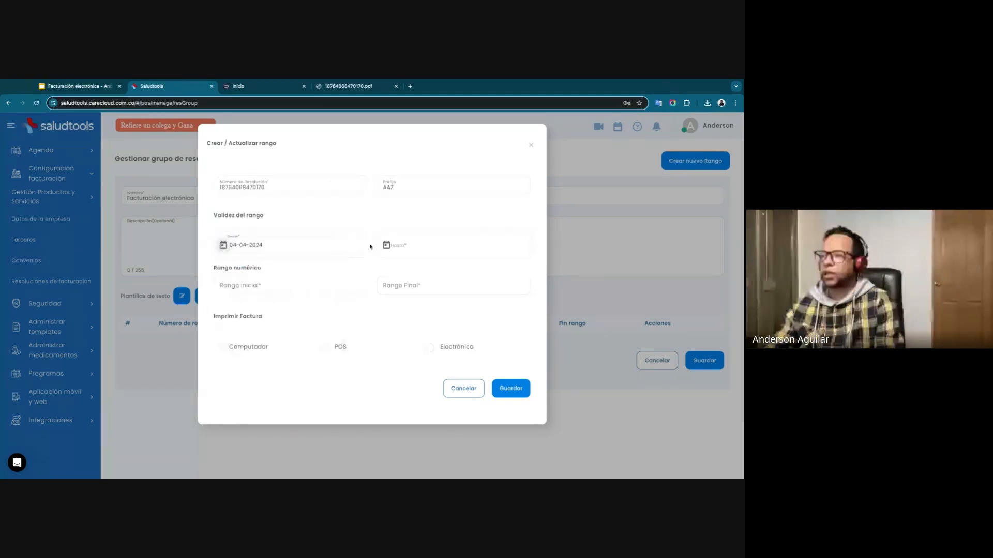
Check the Vigencia in the DIAN authorization and set the range's Hasta date to 04-04-2026.
{"action": "left_click", "coordinate": [348, 86]}
{"action": "scroll", "coordinate": [428, 284], "scroll_direction": "down", "scroll_amount": 5}
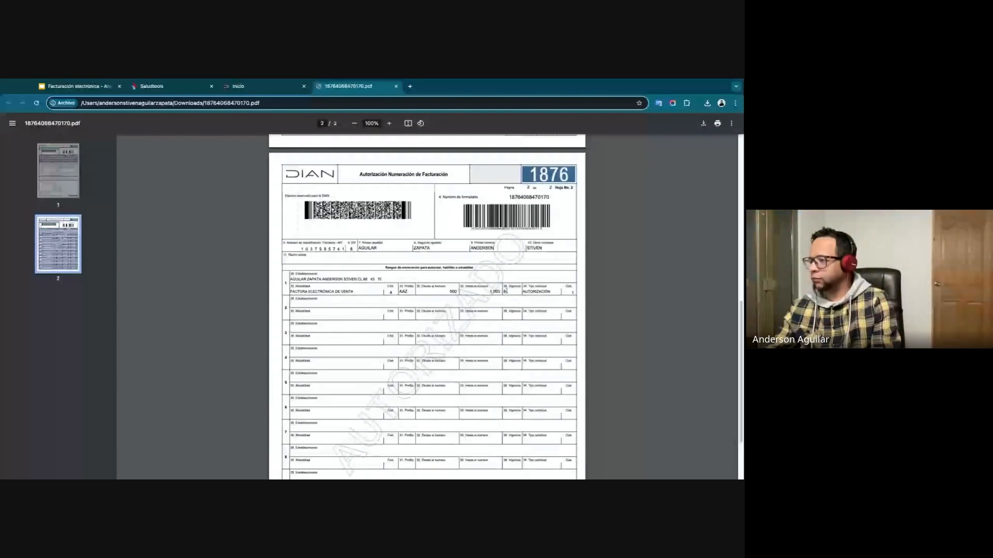
{"action": "left_click", "coordinate": [506, 292]}
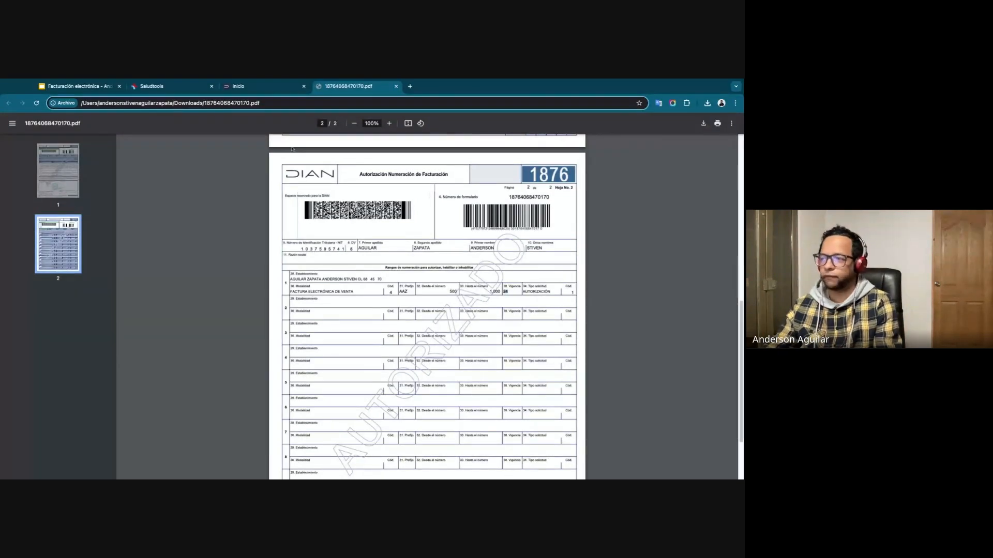
{"action": "left_click", "coordinate": [176, 87]}
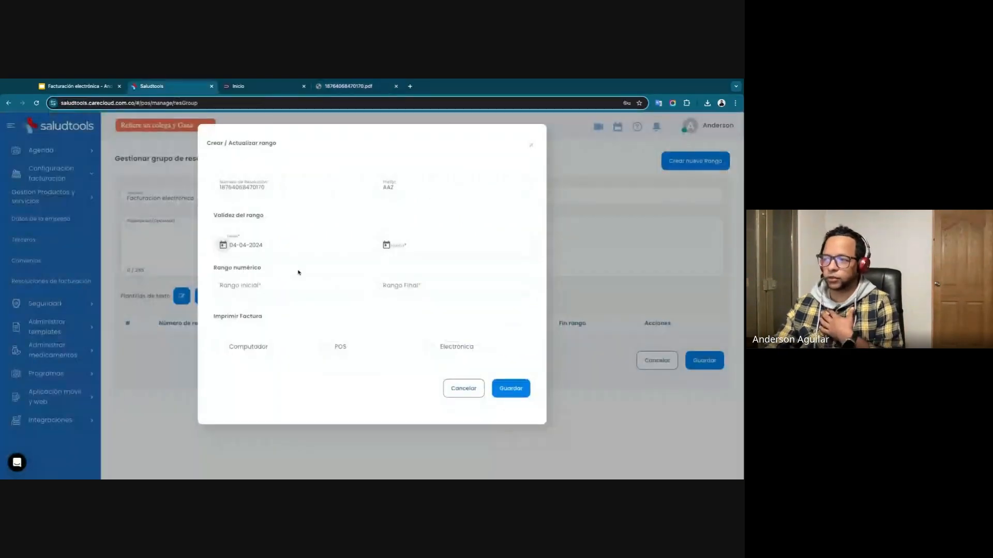
{"action": "left_click", "coordinate": [387, 247]}
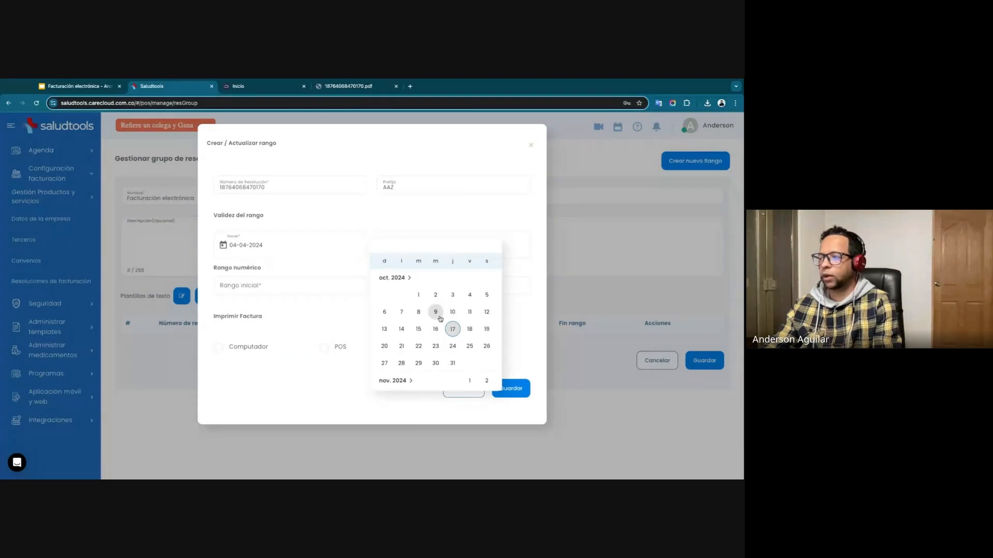
{"action": "scroll", "coordinate": [441, 309], "scroll_direction": "down", "scroll_amount": 2}
{"action": "scroll", "coordinate": [441, 309], "scroll_direction": "up", "scroll_amount": 5}
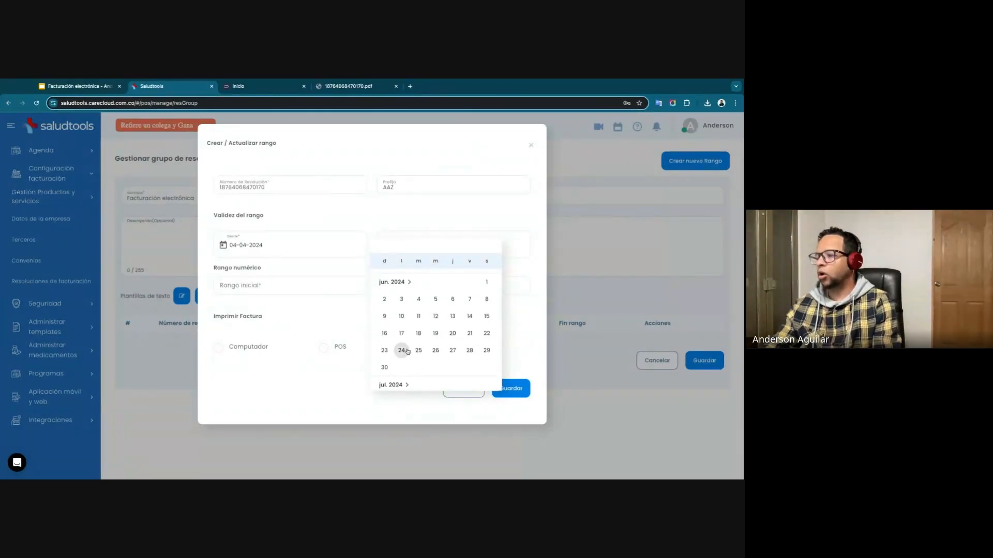
{"action": "scroll", "coordinate": [406, 336], "scroll_direction": "down", "scroll_amount": 3}
{"action": "left_click", "coordinate": [393, 285]}
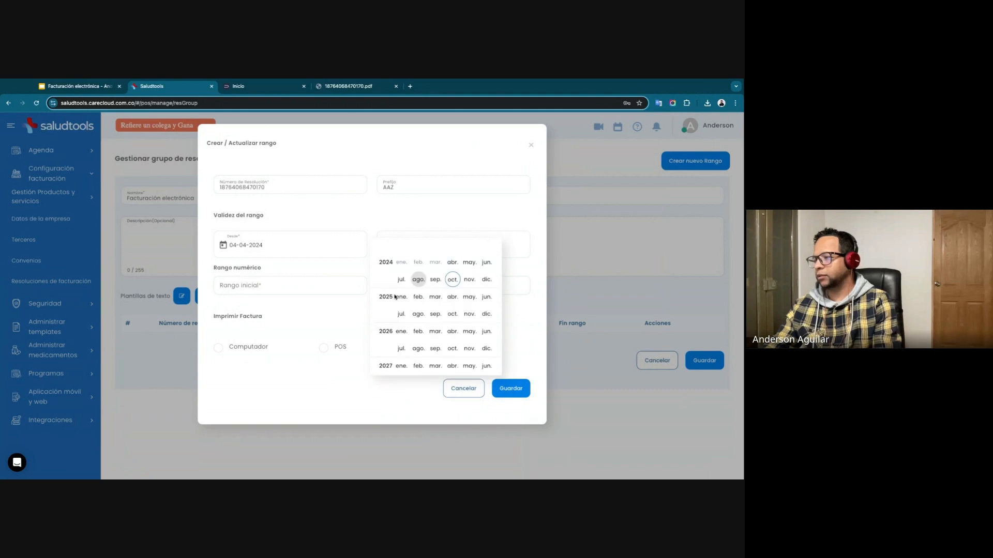
{"action": "left_click", "coordinate": [453, 297]}
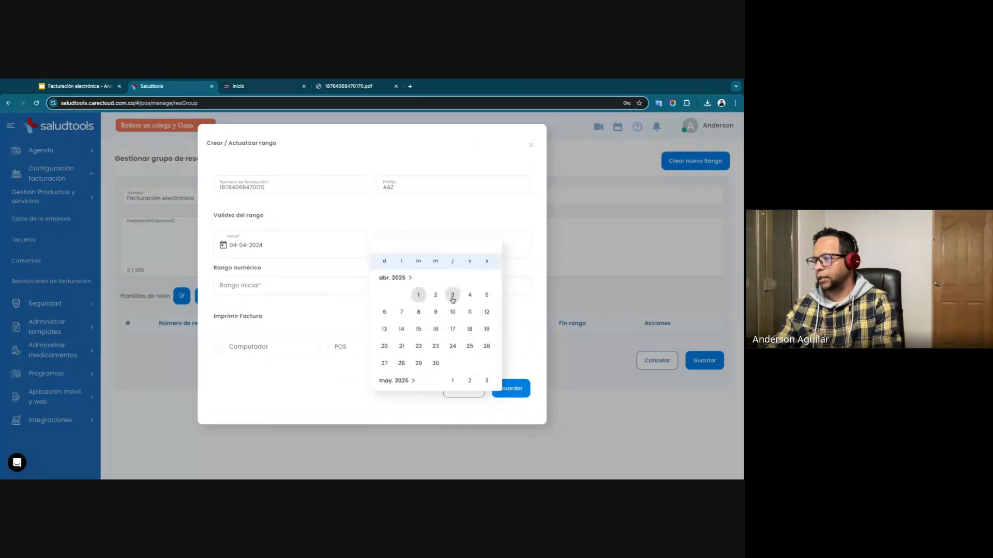
{"action": "left_click", "coordinate": [469, 295]}
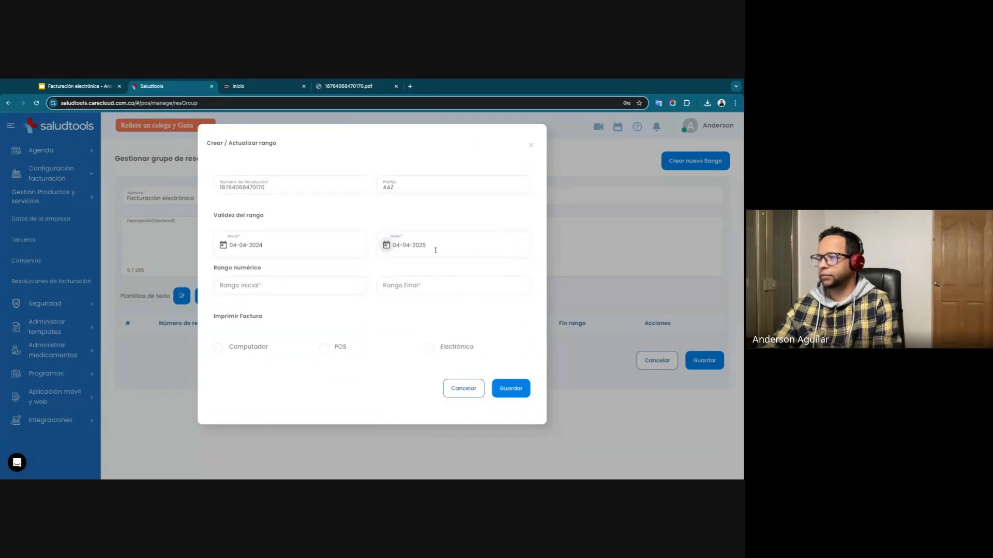
{"action": "type", "text": "6"}
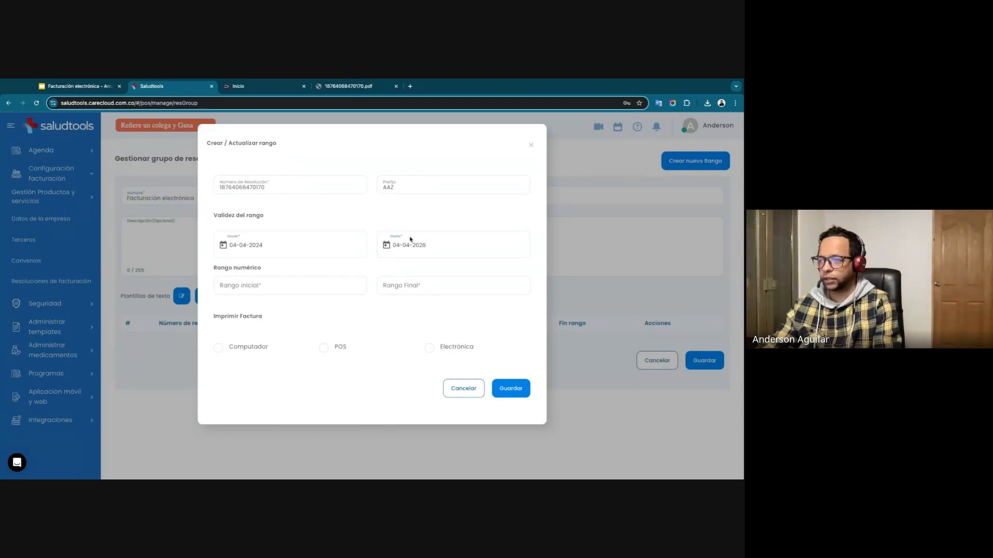
Look up the authorized numbering in the DIAN authorization PDF and set the numeric range from 500 to 1000.
{"action": "left_click", "coordinate": [272, 288]}
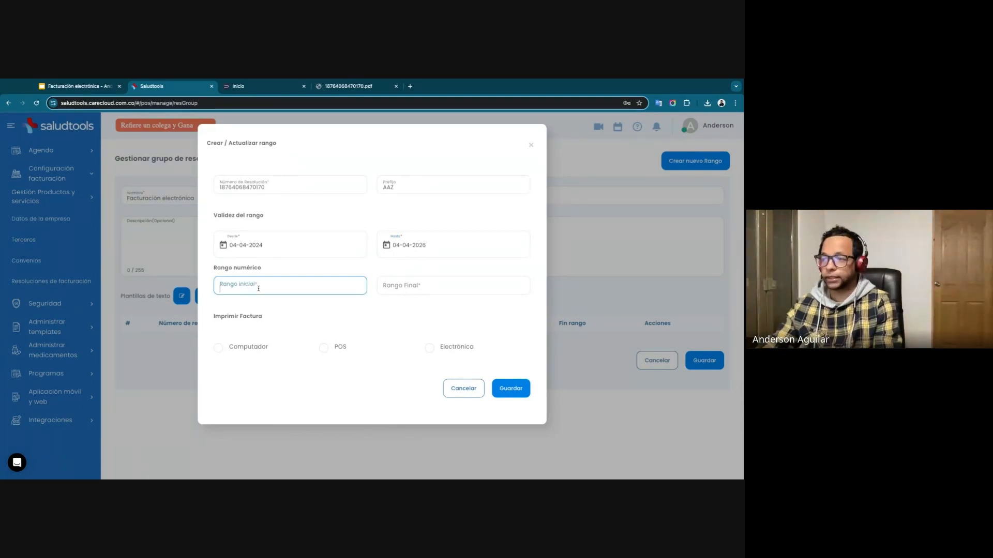
{"action": "left_click", "coordinate": [362, 90]}
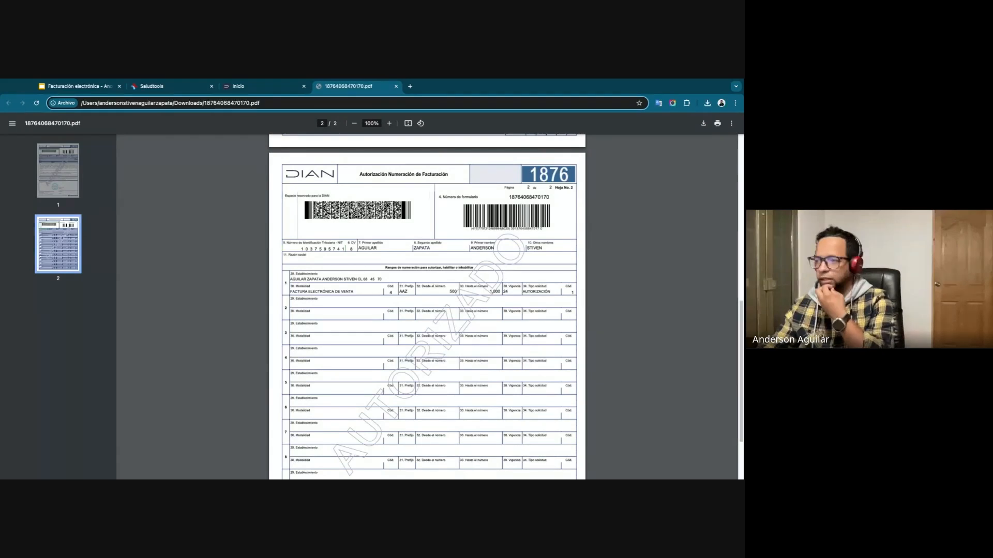
{"action": "triple_click", "coordinate": [455, 292]}
{"action": "left_click", "coordinate": [408, 293]}
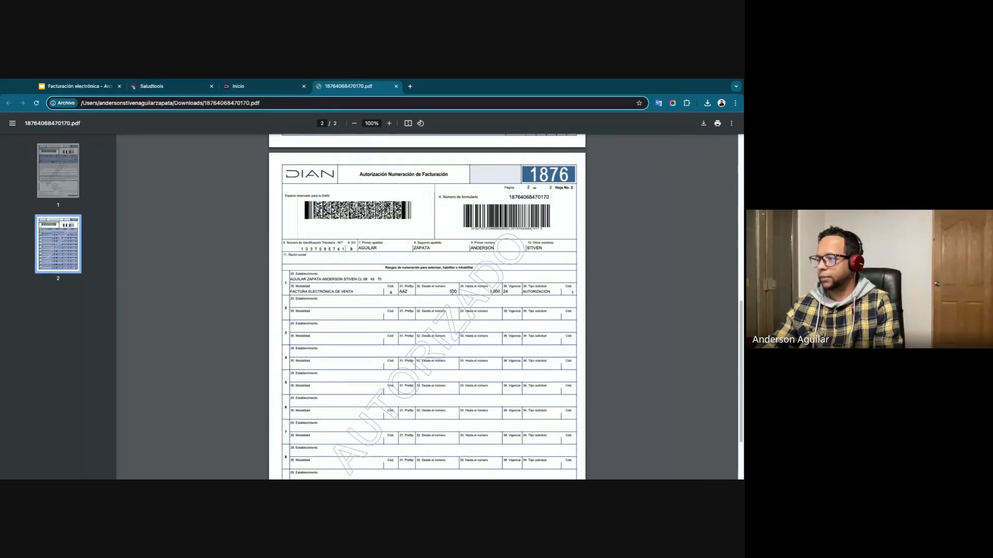
{"action": "left_click", "coordinate": [170, 86]}
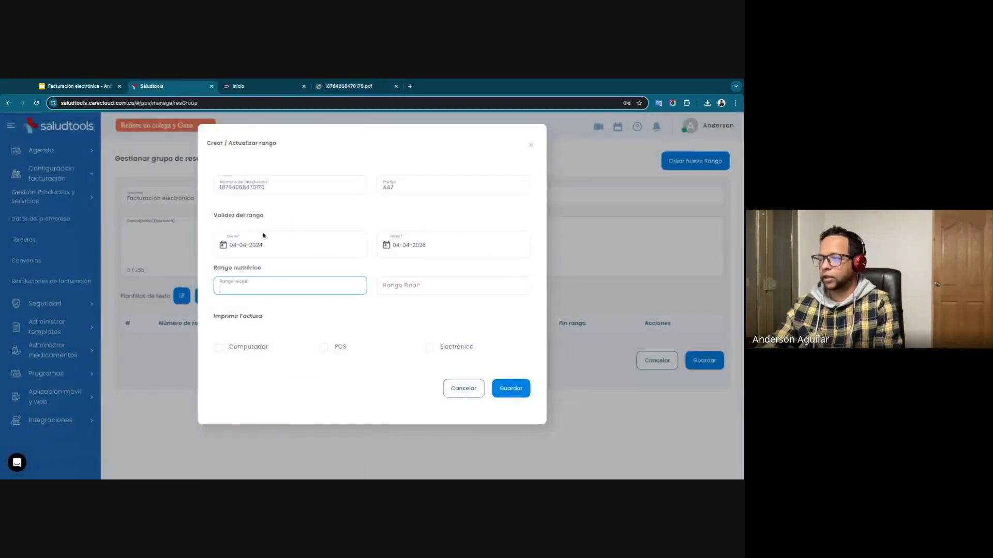
{"action": "type", "text": "500"}
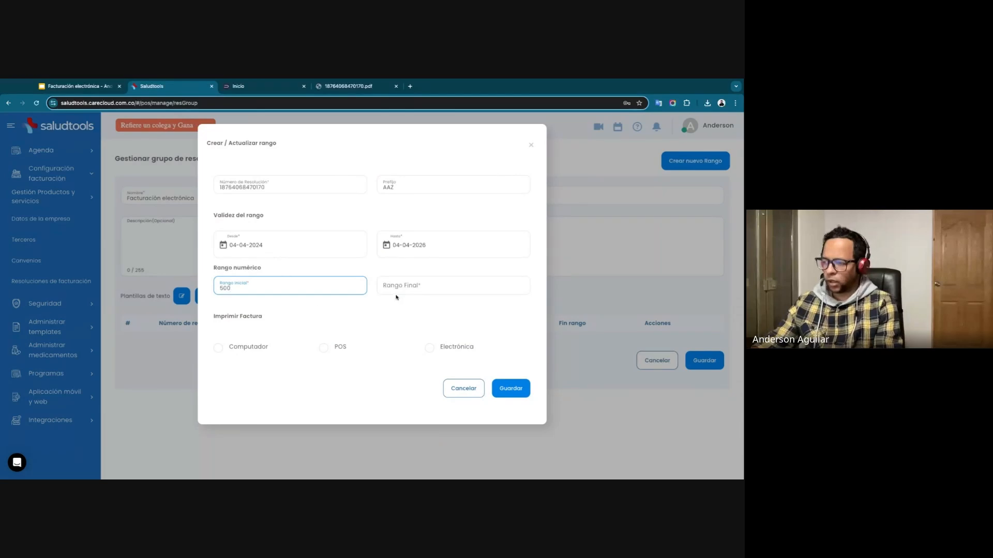
{"action": "left_click", "coordinate": [400, 285]}
{"action": "type", "text": "1000"}
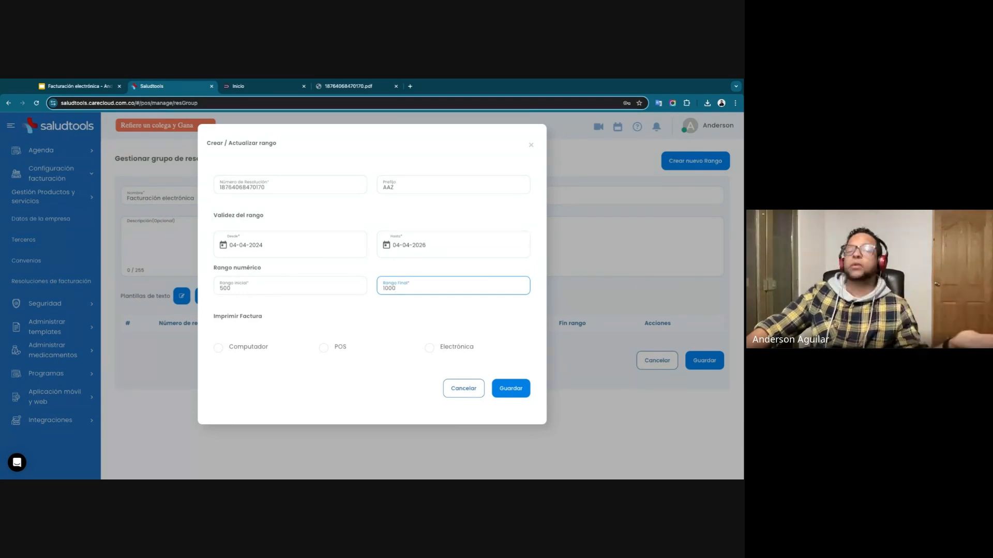
Change the range's Rango Inicial to 551.
{"action": "left_click", "coordinate": [233, 289]}
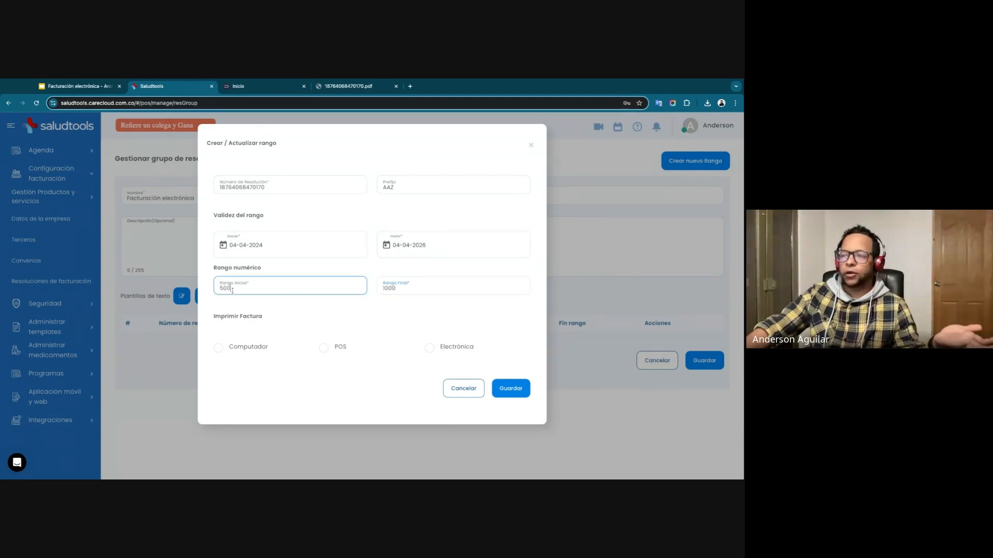
{"action": "double_click", "coordinate": [232, 290]}
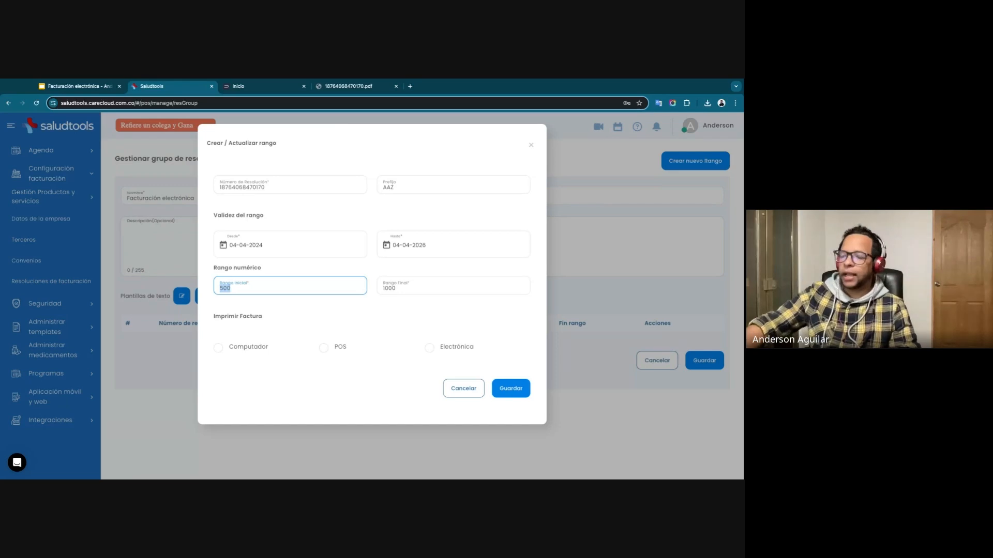
{"action": "key", "text": "BackSpace"}
{"action": "type", "text": "551"}
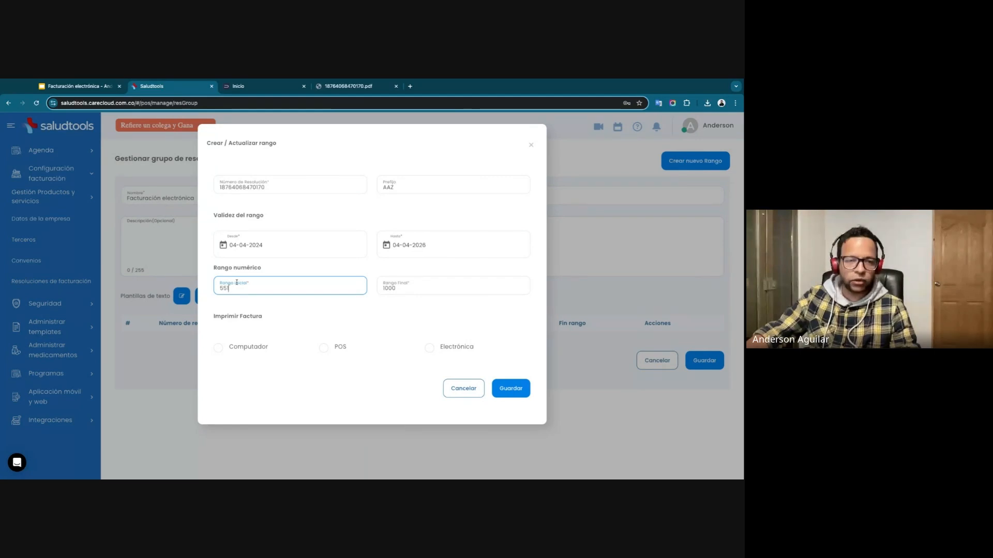
{"action": "left_click", "coordinate": [352, 321]}
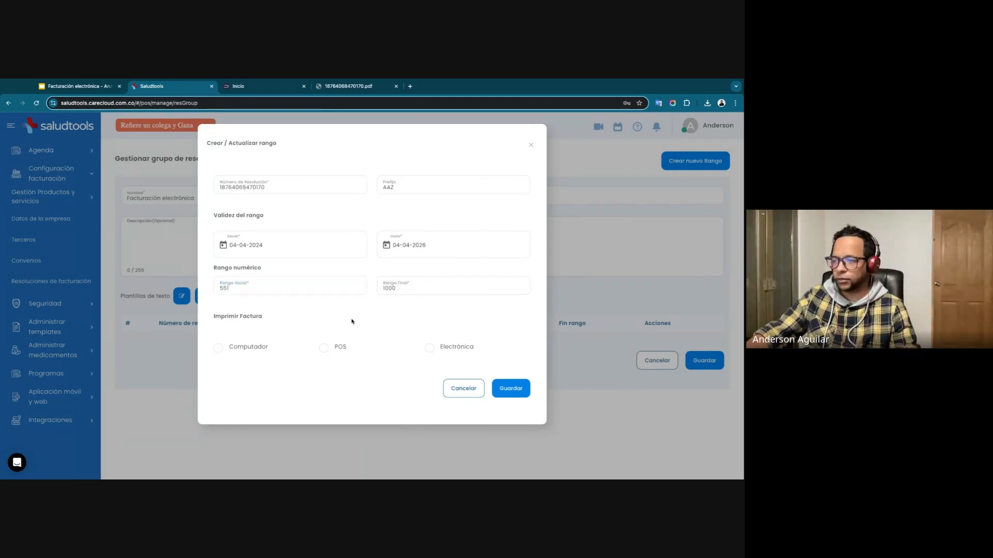
Set Imprimir Factura to Electrónica and save both the range and the Facturación electrónica resolution group.
{"action": "left_click", "coordinate": [430, 350]}
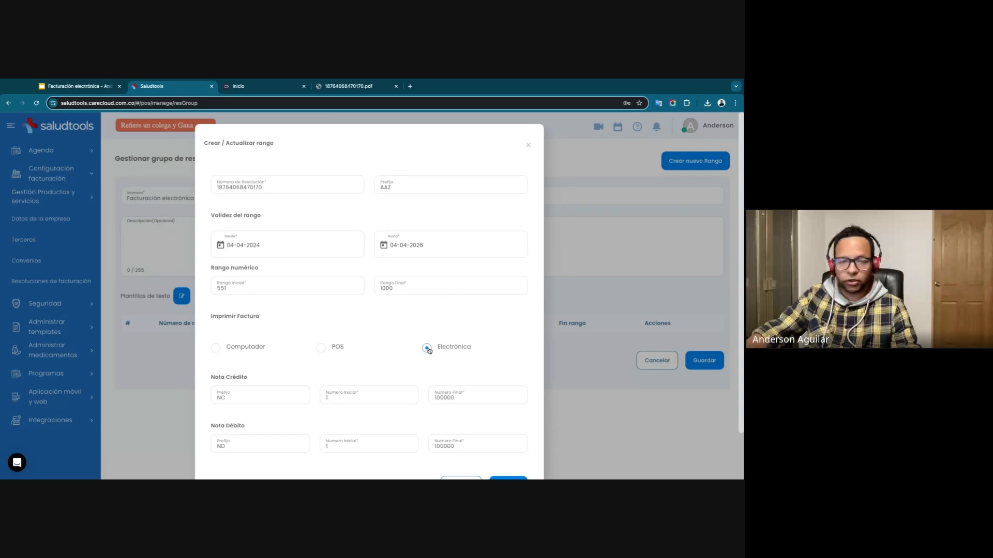
{"action": "scroll", "coordinate": [408, 321], "scroll_direction": "down", "scroll_amount": 1}
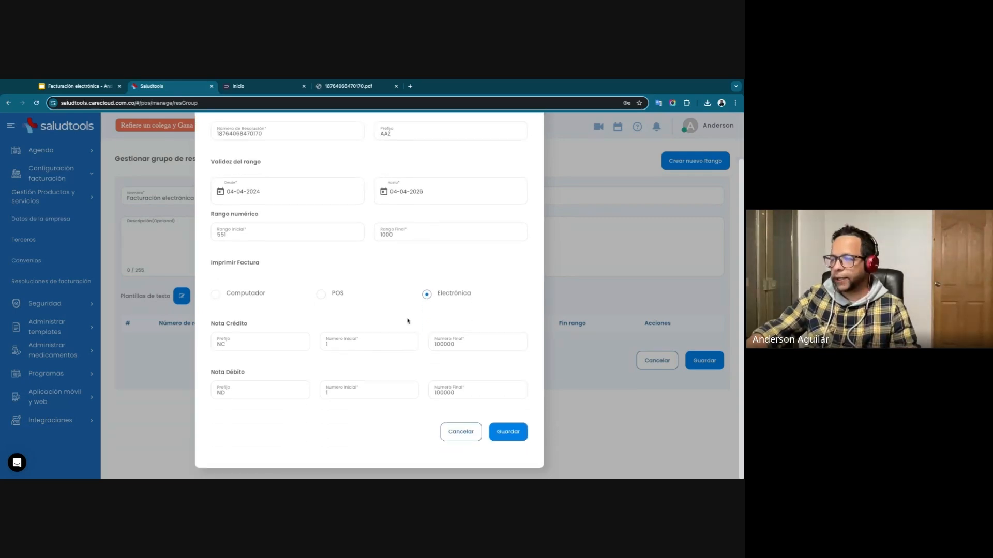
{"action": "left_click_drag", "start_coordinate": [221, 323], "coordinate": [237, 339]}
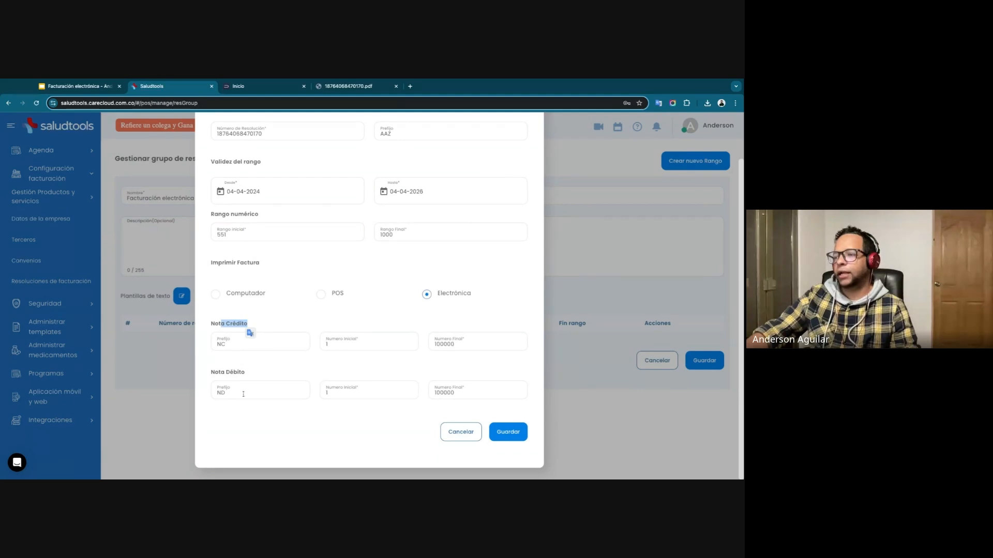
{"action": "left_click", "coordinate": [228, 323]}
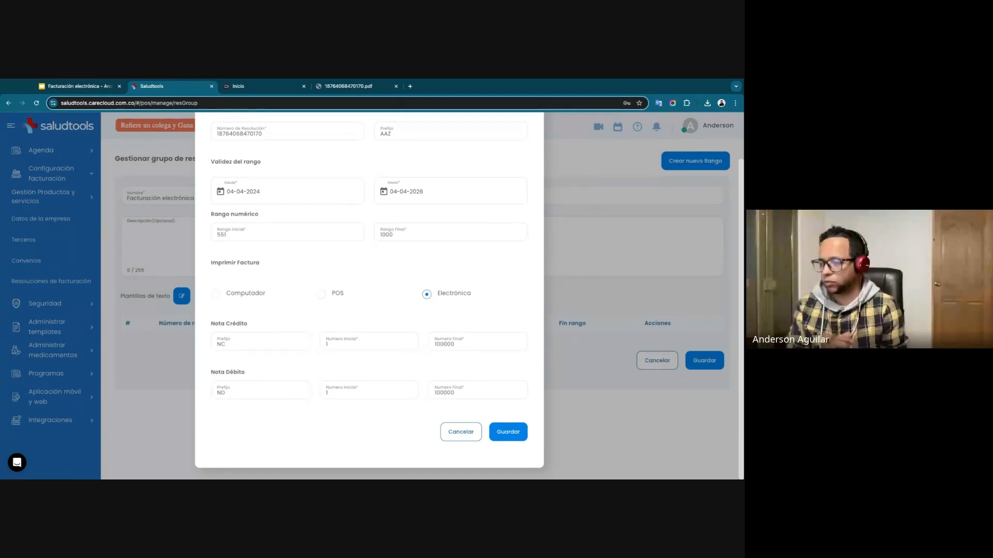
{"action": "left_click", "coordinate": [515, 434]}
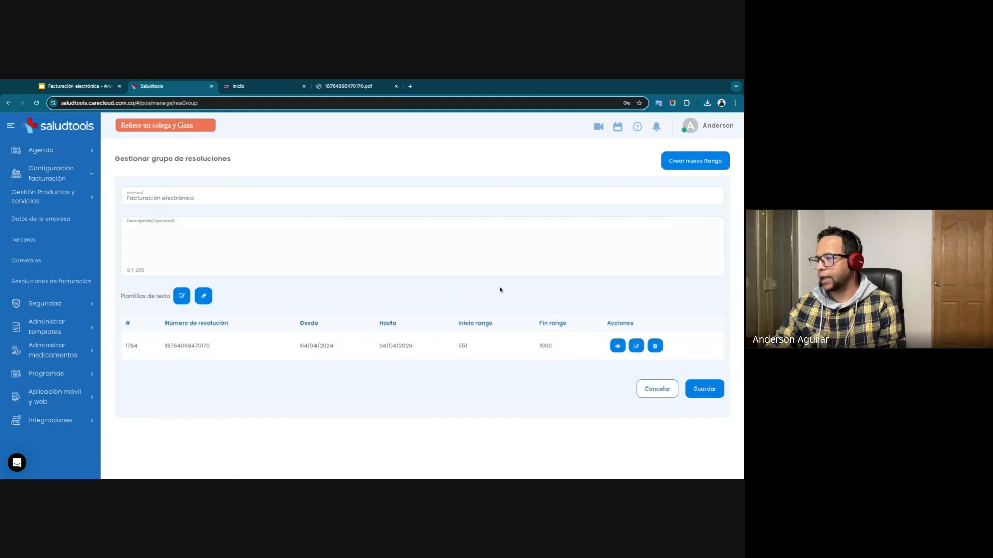
{"action": "left_click", "coordinate": [705, 389]}
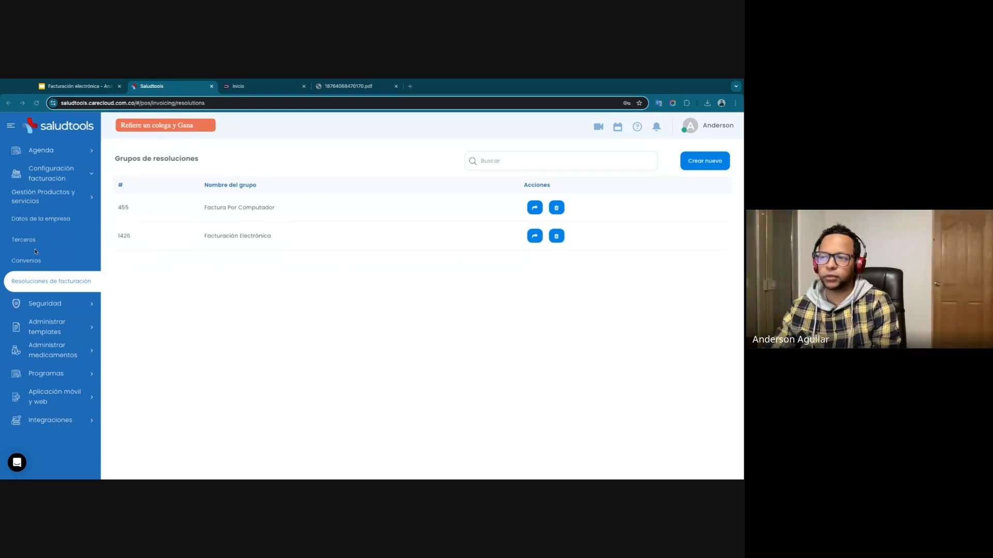
Create a new product of type Consulta with CUPS (Colombia) as the consultation type.
{"action": "left_click", "coordinate": [63, 201]}
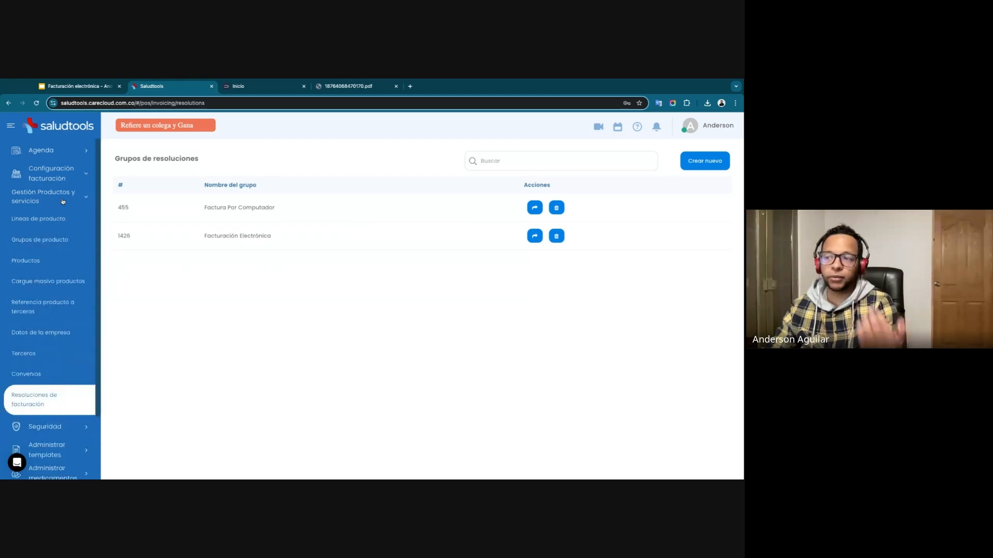
{"action": "left_click", "coordinate": [22, 260]}
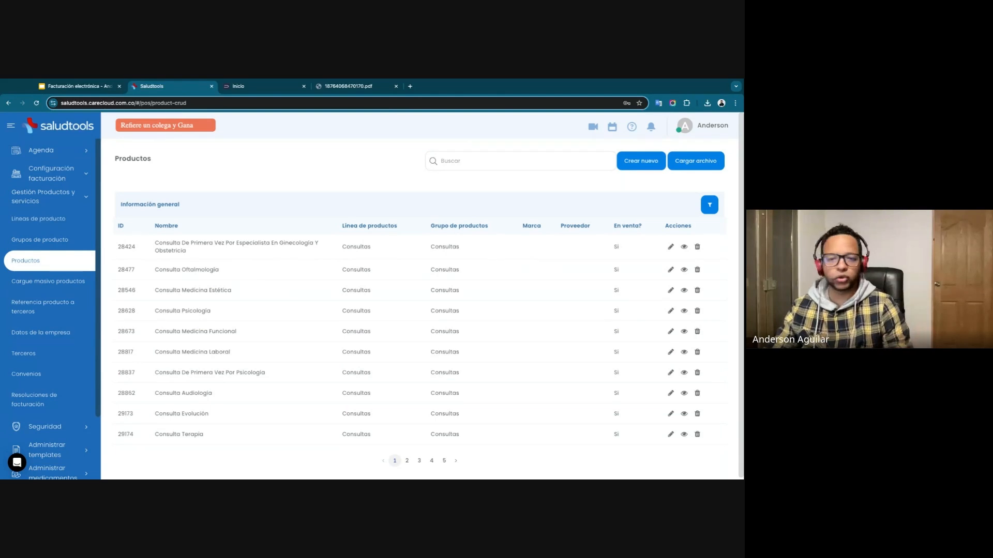
{"action": "left_click", "coordinate": [632, 165]}
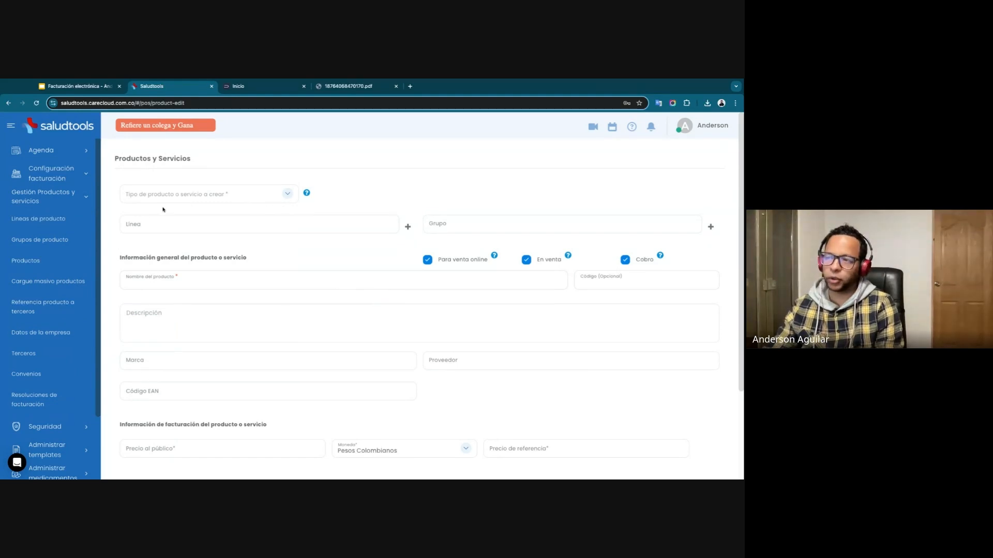
{"action": "left_click", "coordinate": [214, 198]}
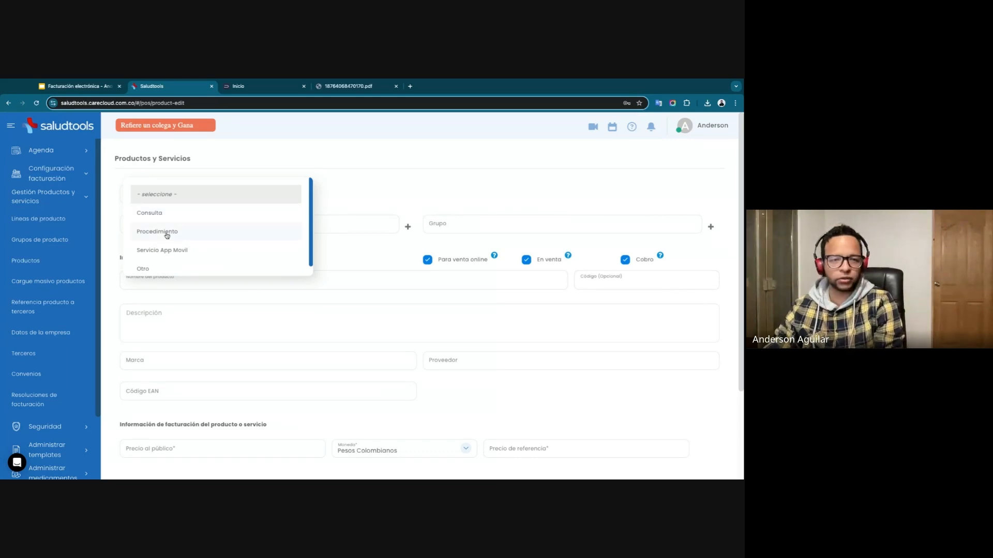
{"action": "left_click", "coordinate": [171, 214]}
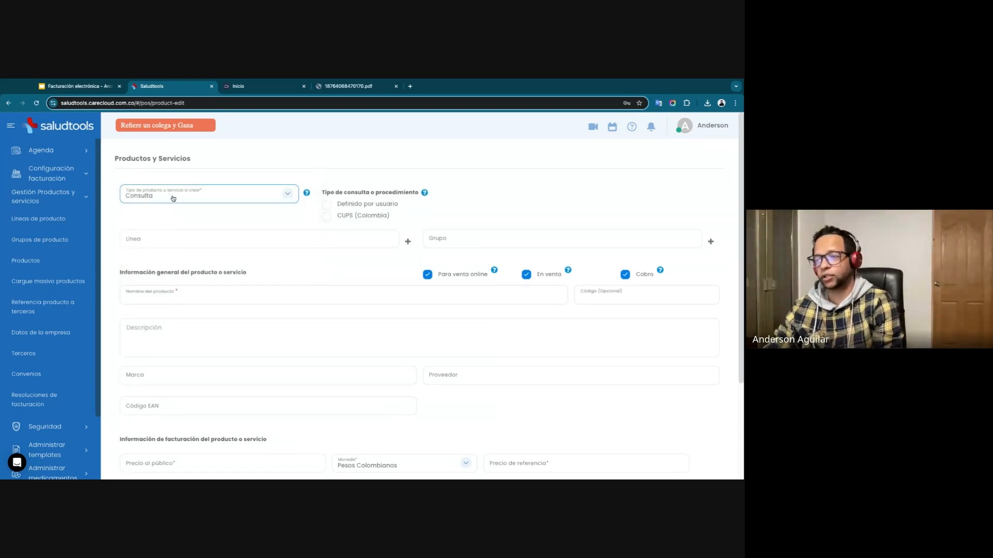
{"action": "left_click", "coordinate": [326, 217]}
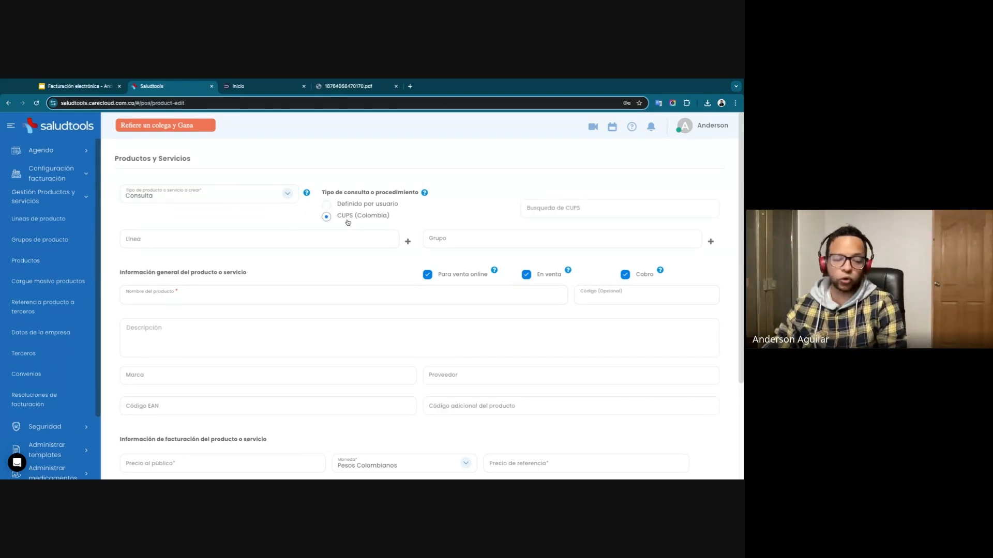
Find CUPS code 890201 and assign Consulta De Primera Vez Por Medicina General to the product.
{"action": "left_click", "coordinate": [605, 212]}
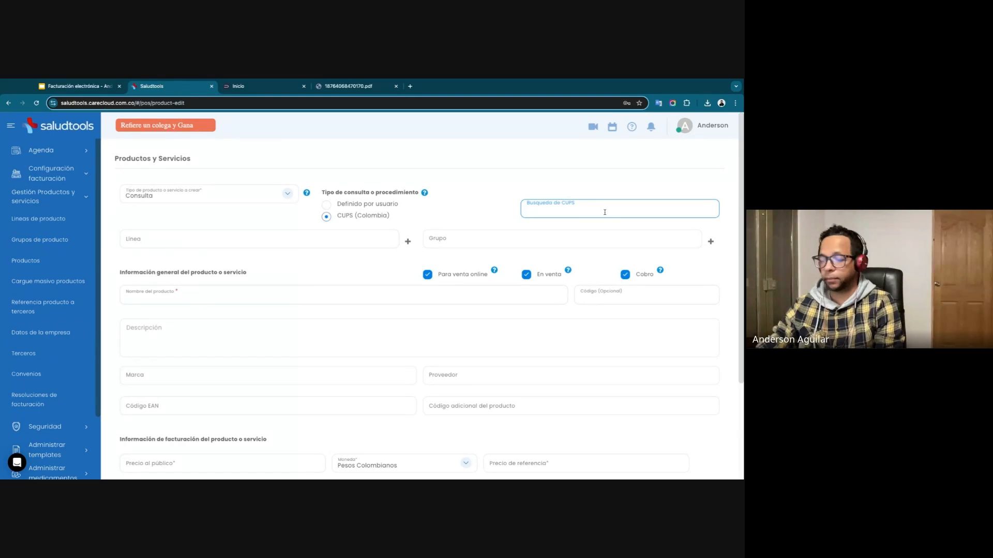
{"action": "type", "text": "020"}
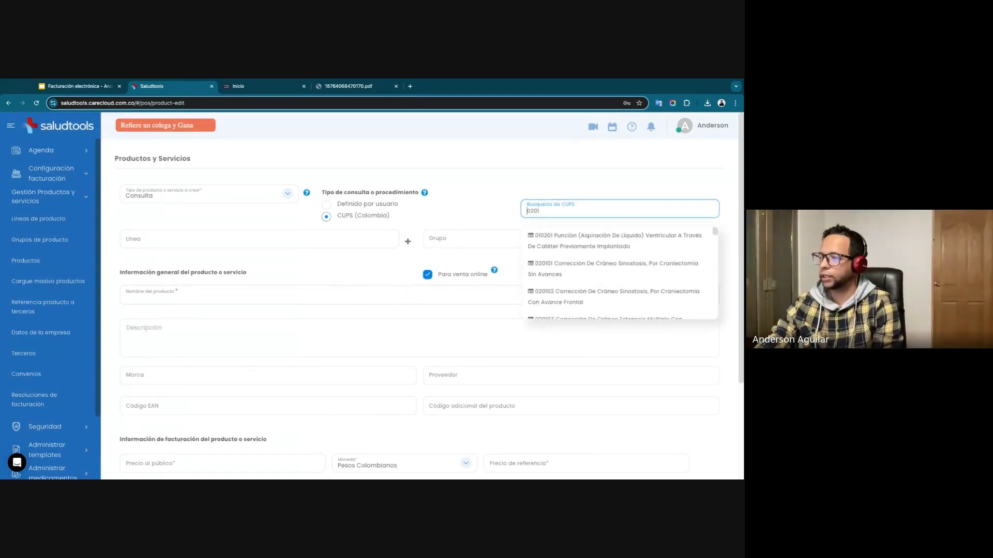
{"action": "type", "text": "1"}
{"action": "key", "text": "ctrl+a"}
{"action": "type", "text": "890201"}
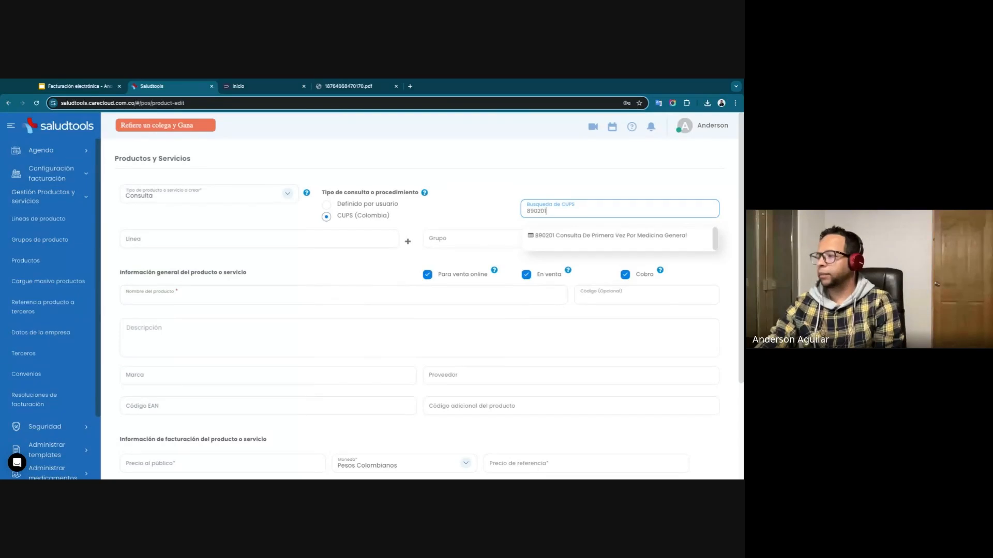
{"action": "left_click", "coordinate": [603, 236]}
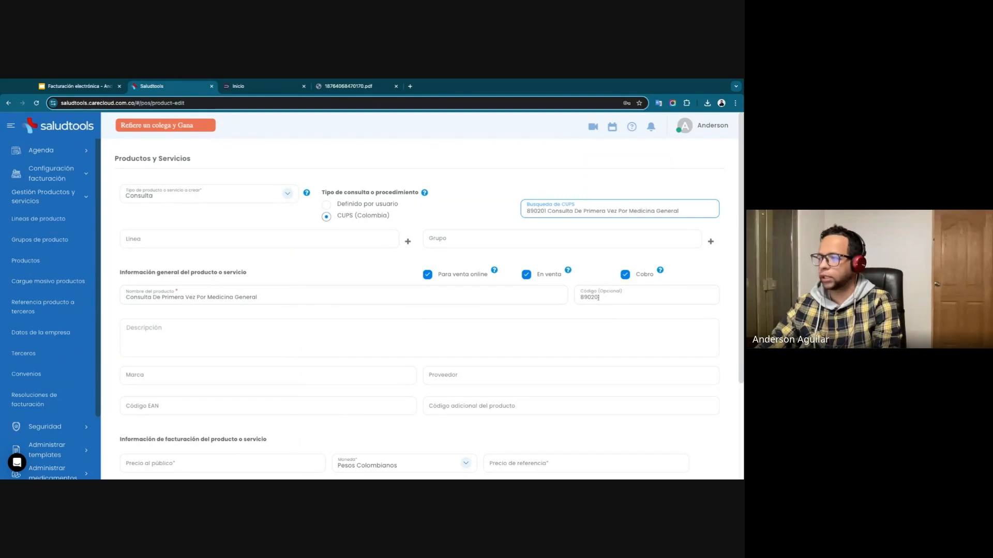
Set the product's Precio al público and Precio de referencia to 60.000,00 each.
{"action": "scroll", "coordinate": [360, 318], "scroll_direction": "down", "scroll_amount": 3}
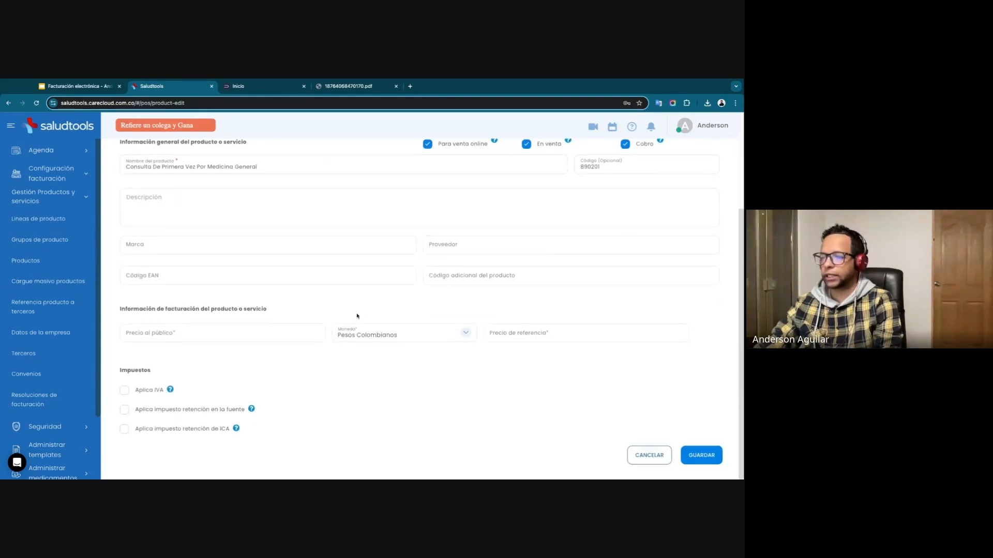
{"action": "left_click", "coordinate": [270, 334]}
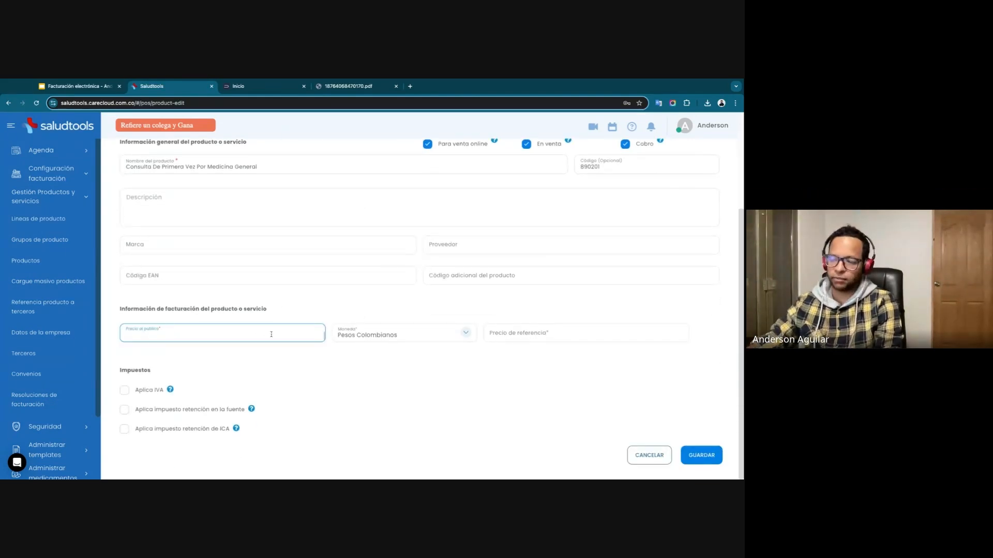
{"action": "type", "text": "6.000,00"}
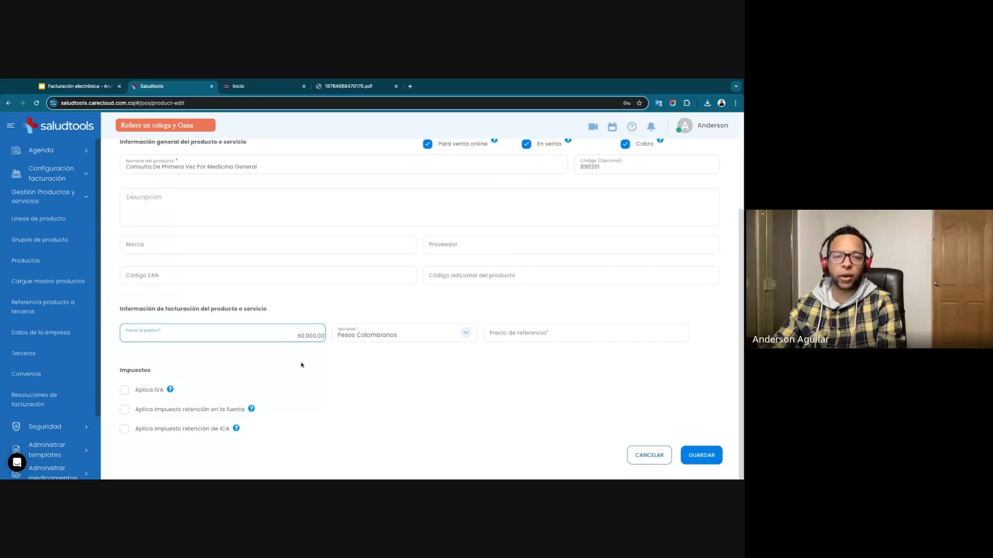
{"action": "left_click", "coordinate": [540, 332]}
{"action": "type", "text": "60.000,00"}
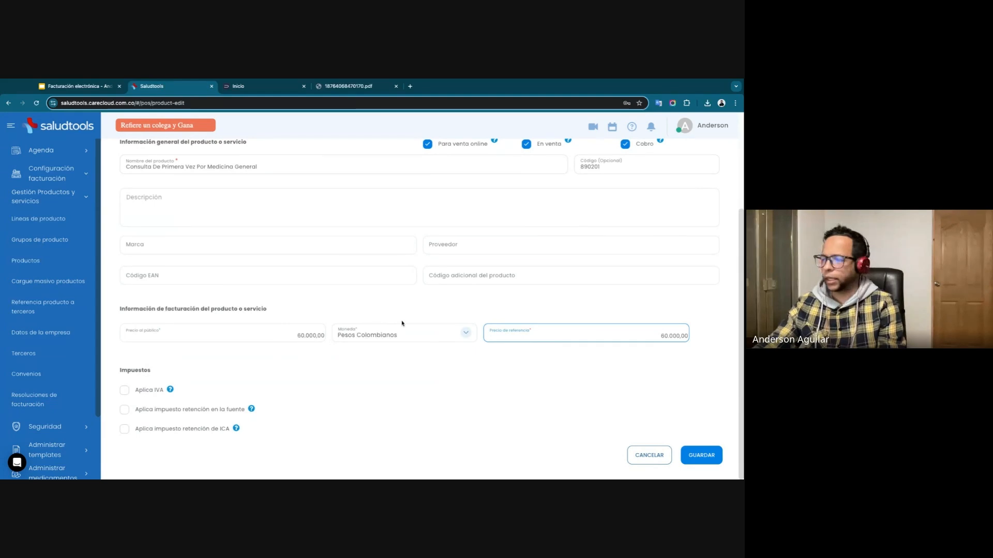
Check the available product types, keep Consulta, and save the new product.
{"action": "scroll", "coordinate": [395, 317], "scroll_direction": "up", "scroll_amount": 3}
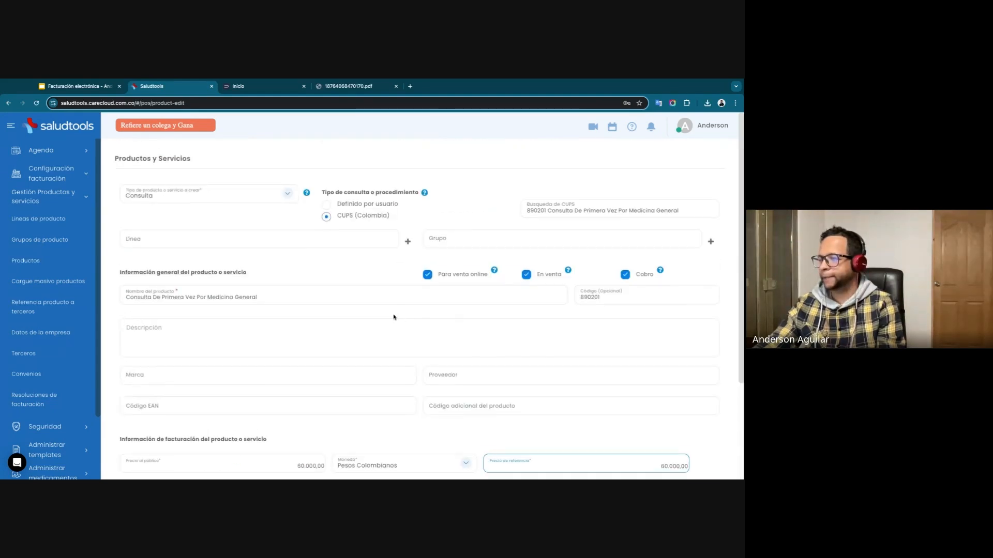
{"action": "left_click", "coordinate": [260, 195]}
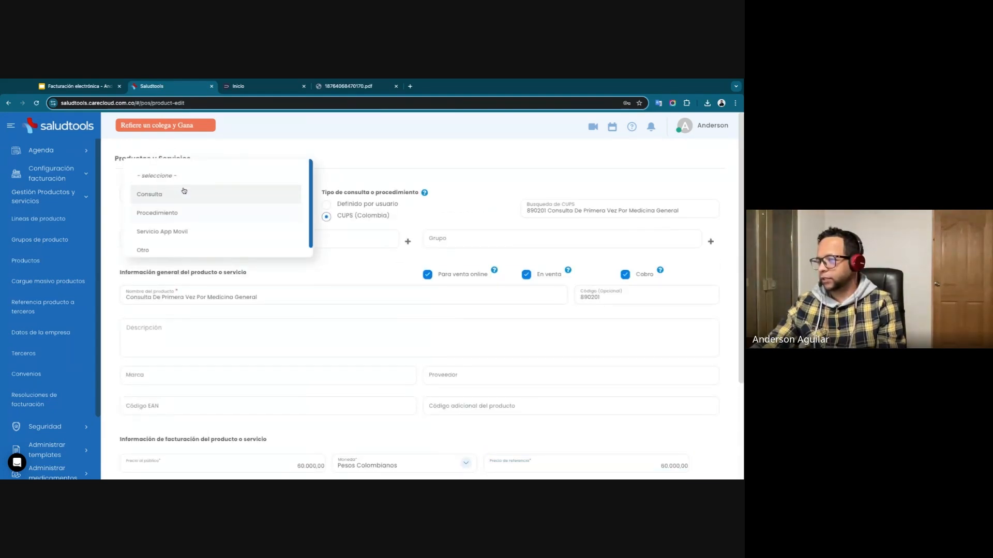
{"action": "left_click", "coordinate": [369, 175]}
{"action": "scroll", "coordinate": [645, 428], "scroll_direction": "down", "scroll_amount": 3}
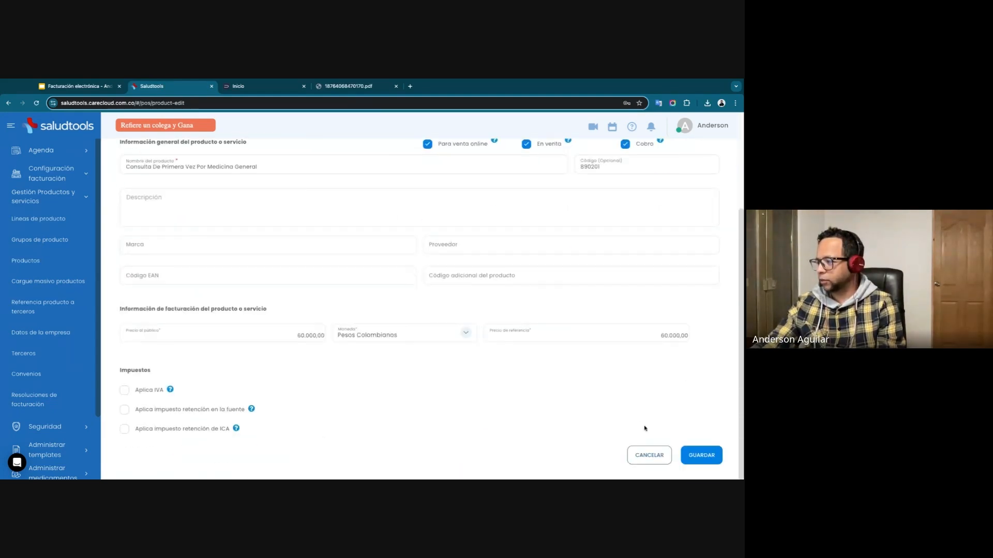
{"action": "left_click", "coordinate": [707, 455]}
{"action": "left_click", "coordinate": [416, 338]}
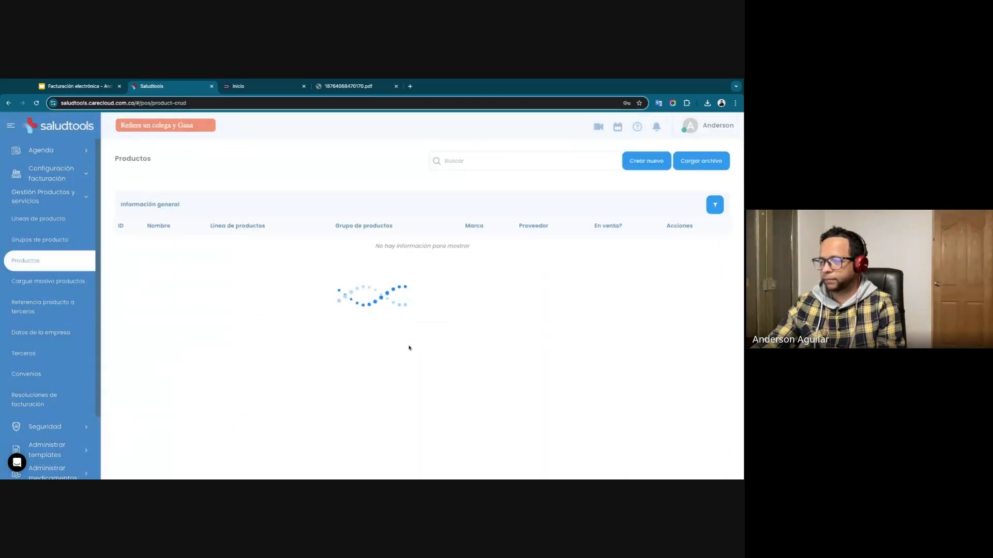
Create a new product or service with Otro as its type.
{"action": "left_click", "coordinate": [641, 161]}
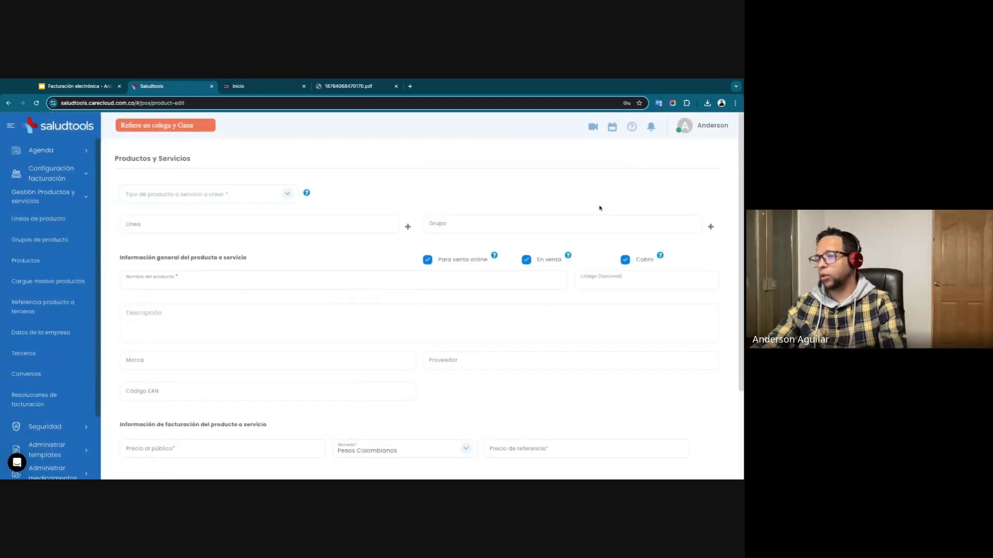
{"action": "left_click", "coordinate": [219, 196]}
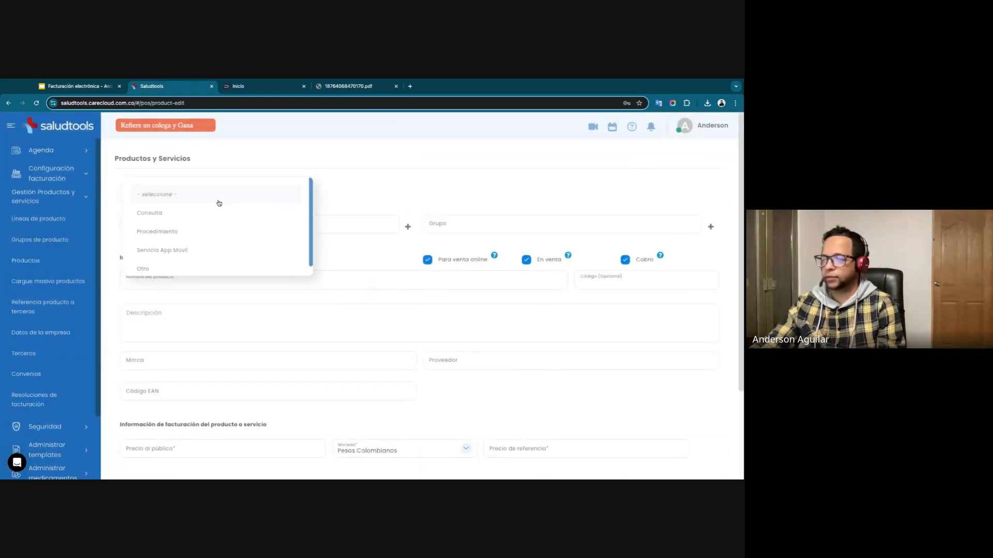
{"action": "left_click", "coordinate": [153, 269]}
{"action": "left_click", "coordinate": [373, 192]}
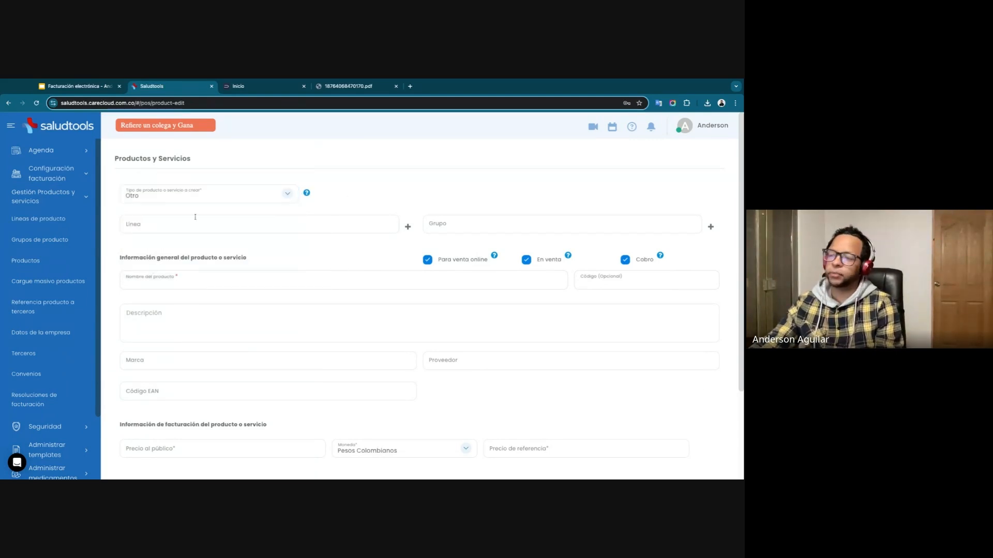
Name the product Ampolletas 10 mg and give it the optional code 125000.
{"action": "left_click", "coordinate": [159, 282]}
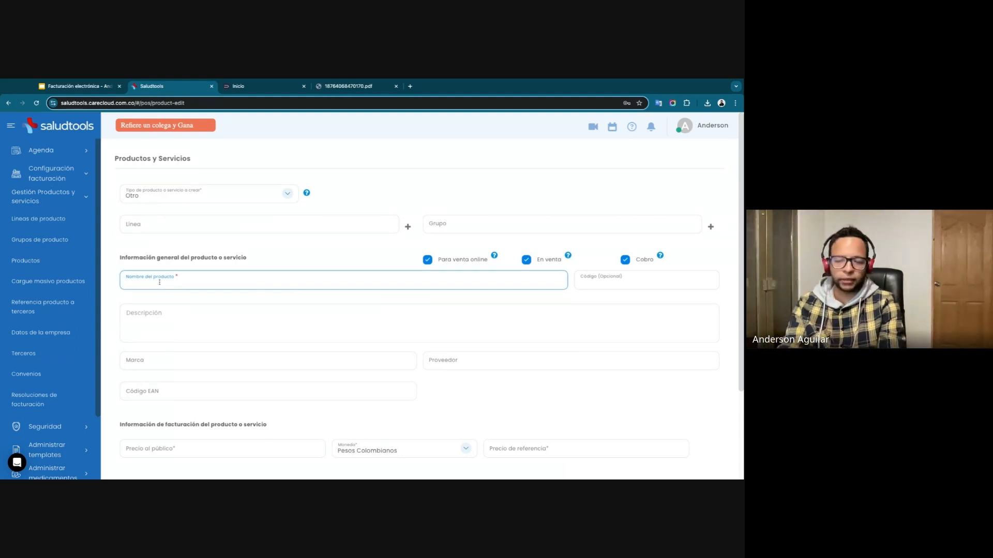
{"action": "type", "text": "A"}
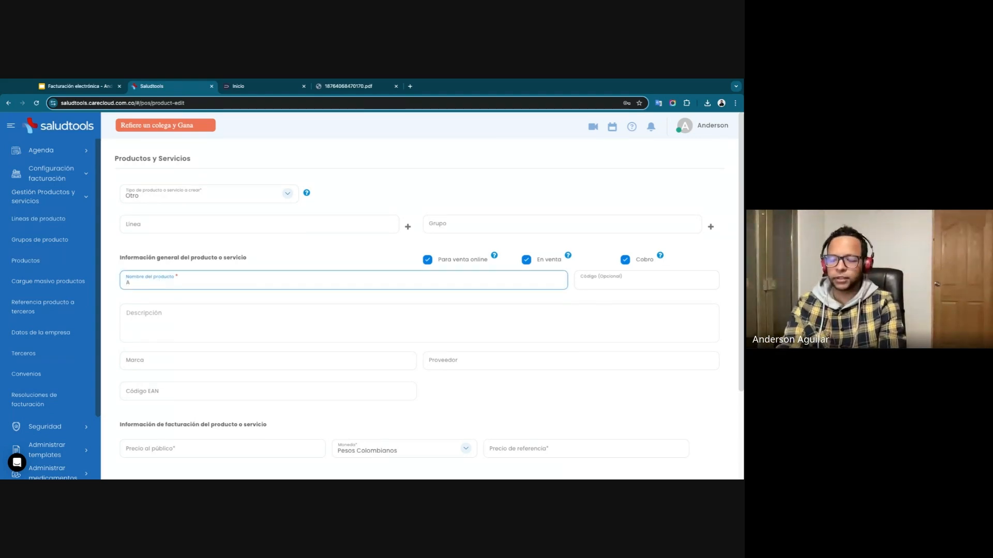
{"action": "type", "text": "mpollet"}
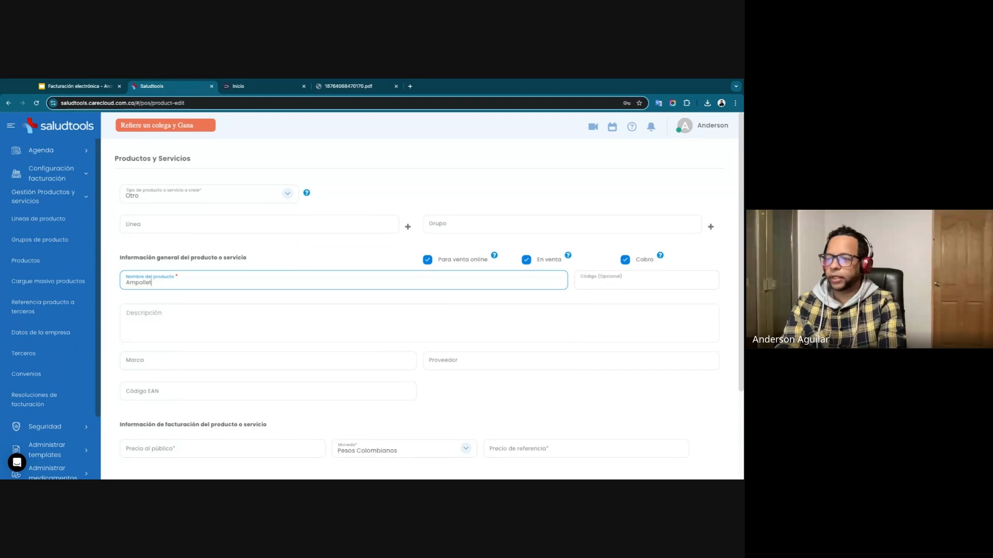
{"action": "type", "text": "as 10 mg"}
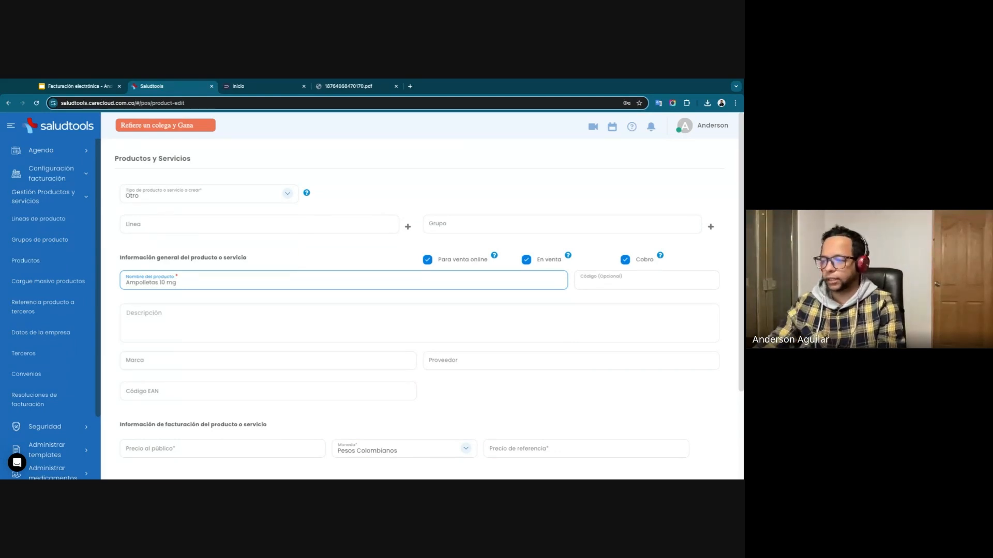
{"action": "left_click", "coordinate": [625, 283]}
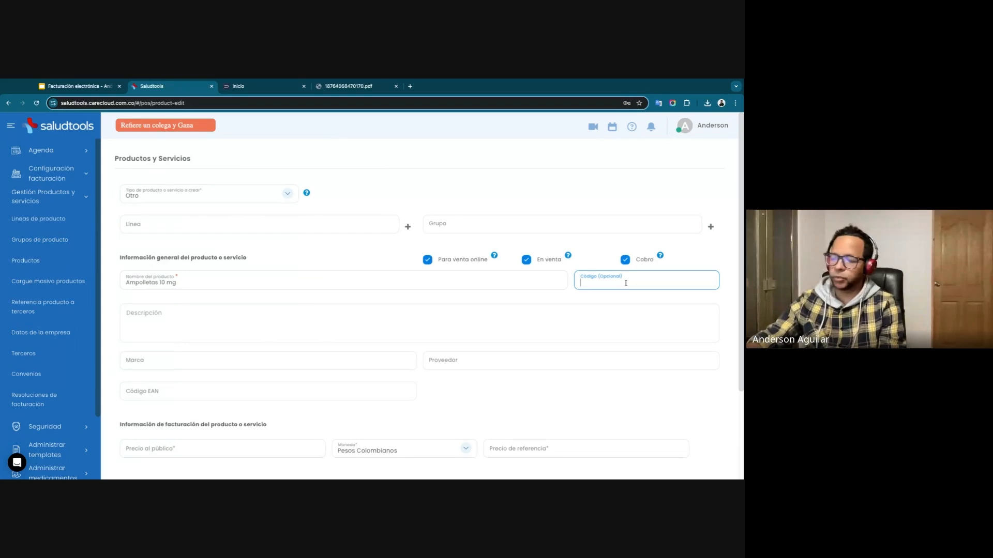
{"action": "type", "text": "125000"}
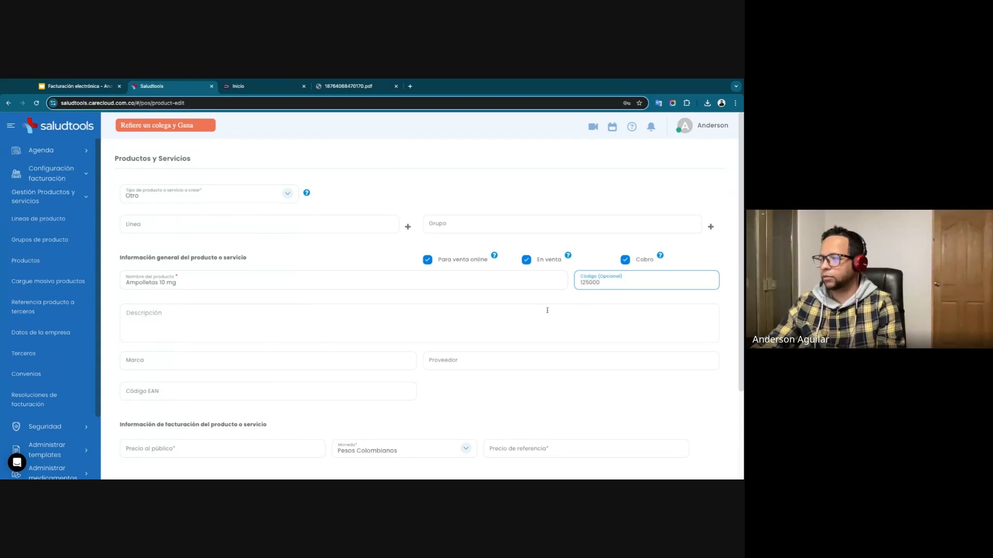
Set the product's Precio al público and Precio de referencia to 25.000,00 each, and save it.
{"action": "scroll", "coordinate": [547, 310], "scroll_direction": "down", "scroll_amount": 3}
{"action": "left_click", "coordinate": [318, 333]}
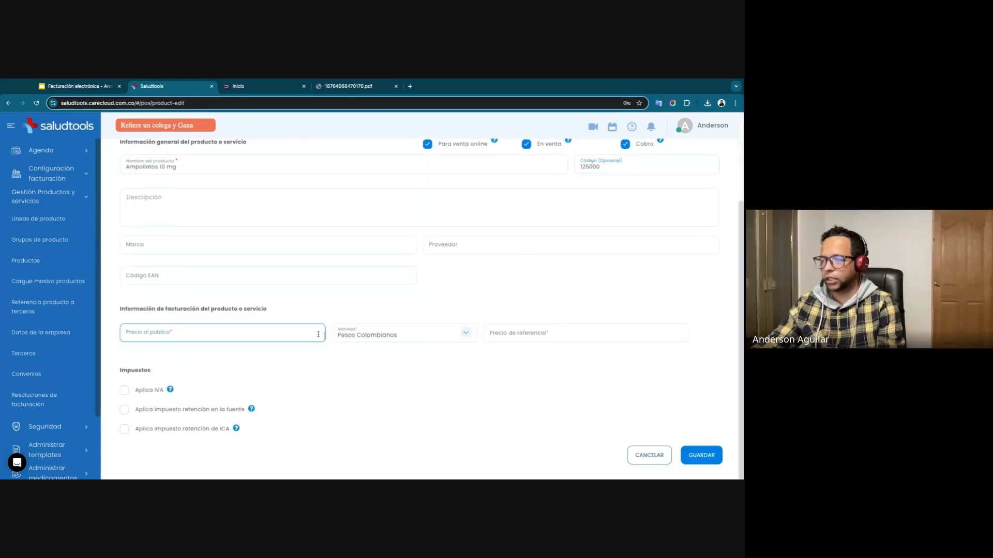
{"action": "type", "text": "2.500,00"}
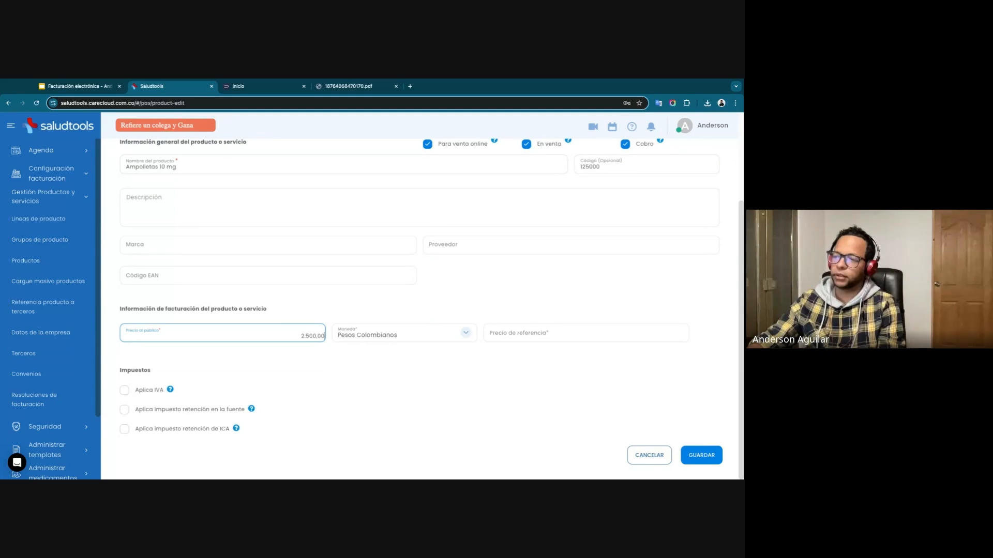
{"action": "left_click", "coordinate": [514, 332]}
{"action": "type", "text": "25"}
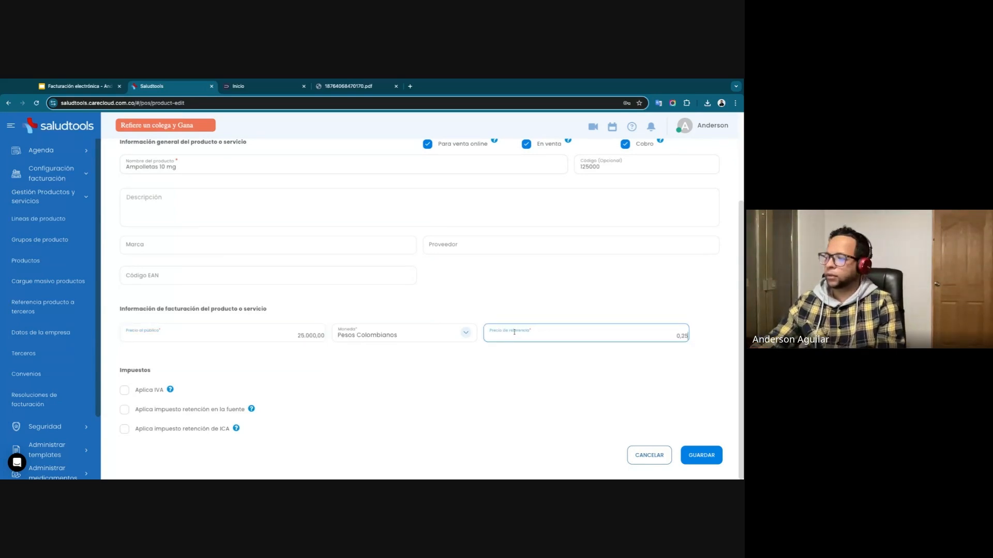
{"action": "type", "text": "00000"}
{"action": "left_click", "coordinate": [701, 455]}
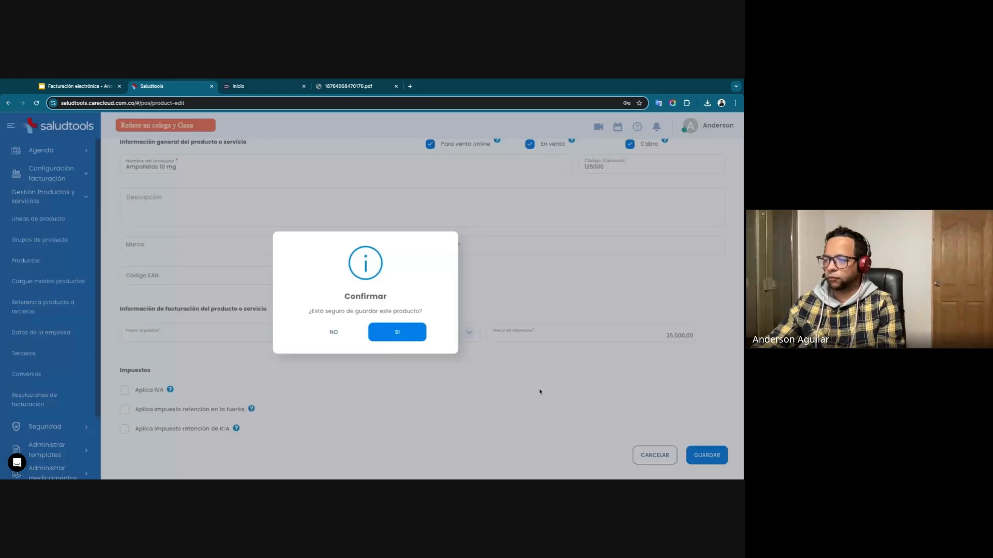
{"action": "left_click", "coordinate": [413, 337]}
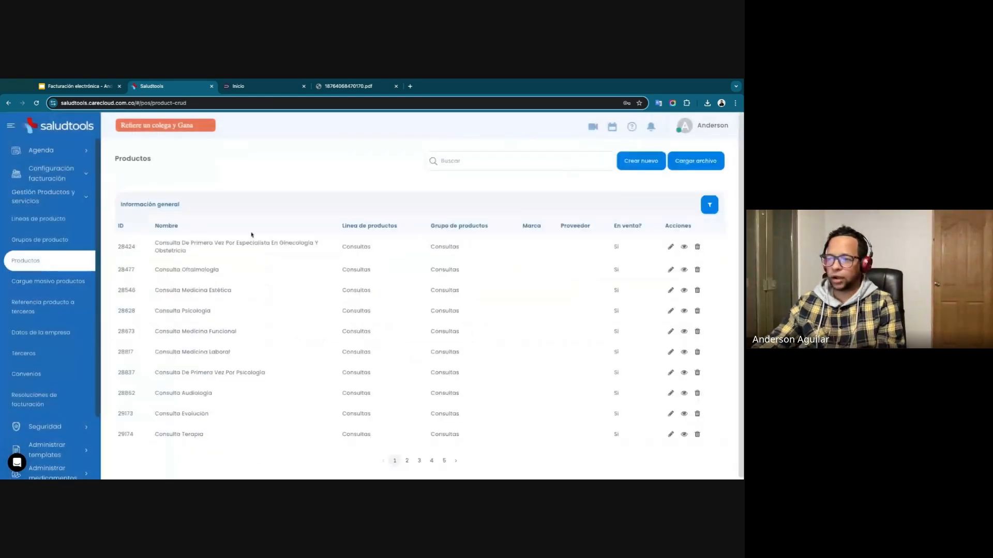
Search the product list for "ampo" and for "honora".
{"action": "left_click", "coordinate": [449, 162]}
{"action": "type", "text": "ampo"}
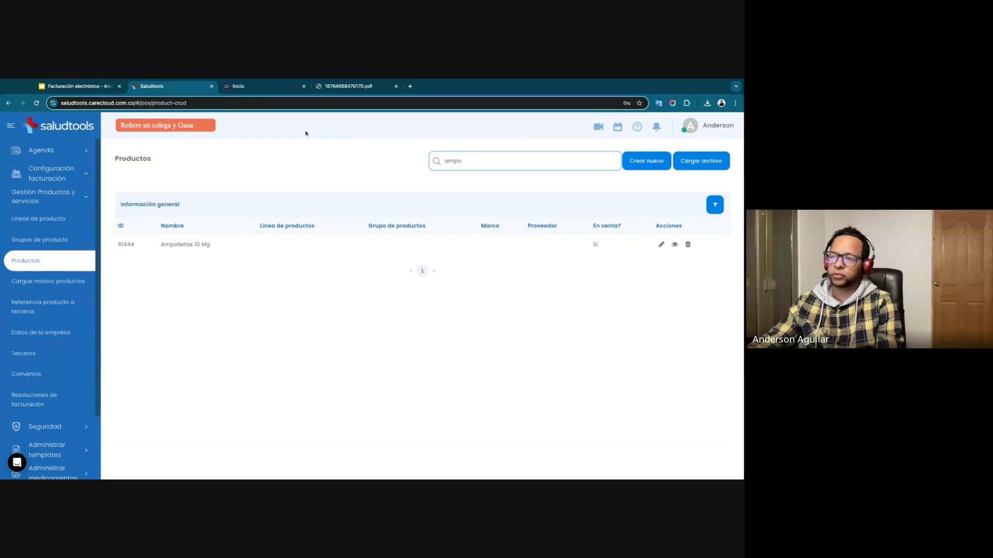
{"action": "double_click", "coordinate": [458, 163]}
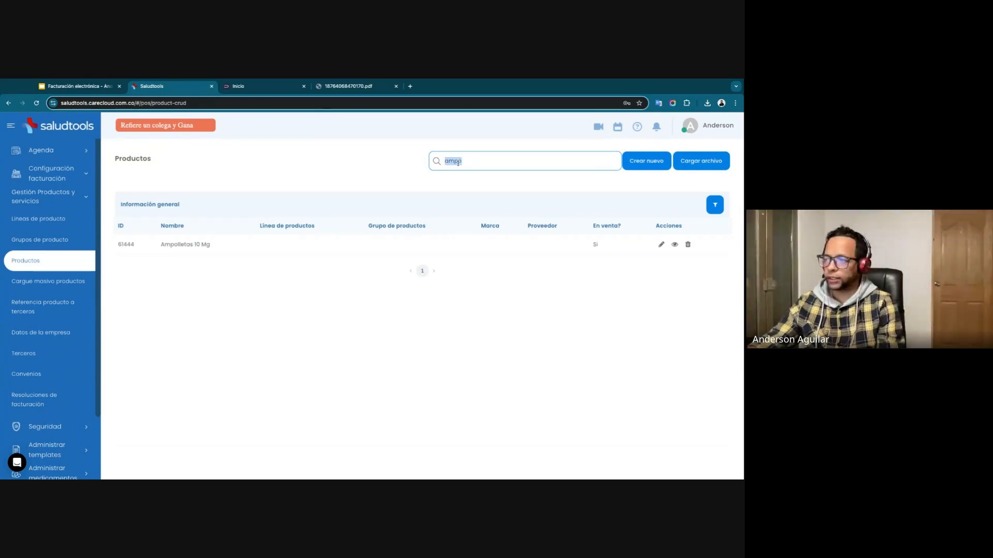
{"action": "type", "text": "honora"}
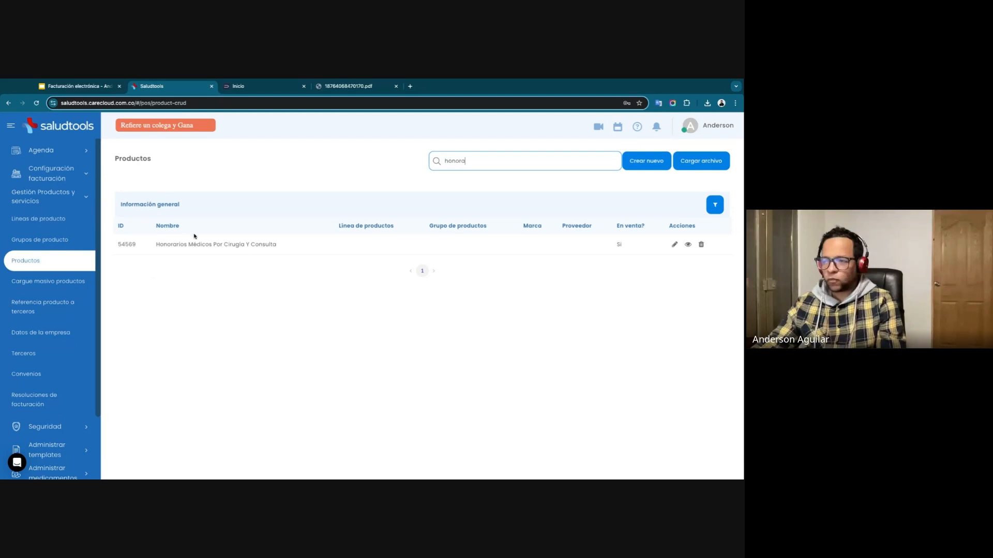
Review the type and billing information of the Honorarios Médicos Por Cirugía Y Consulta product, leaving its form without saving.
{"action": "left_click", "coordinate": [675, 244]}
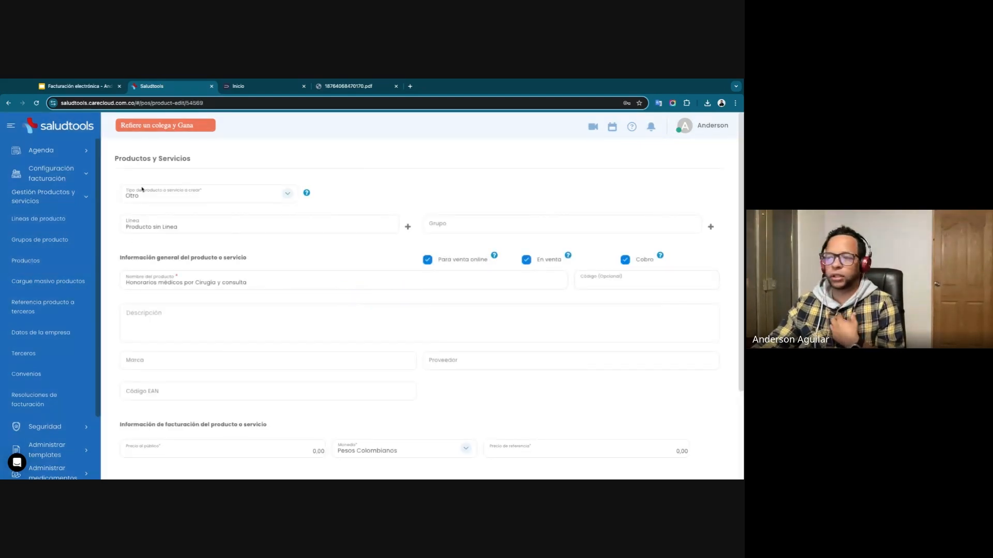
{"action": "left_click", "coordinate": [163, 198]}
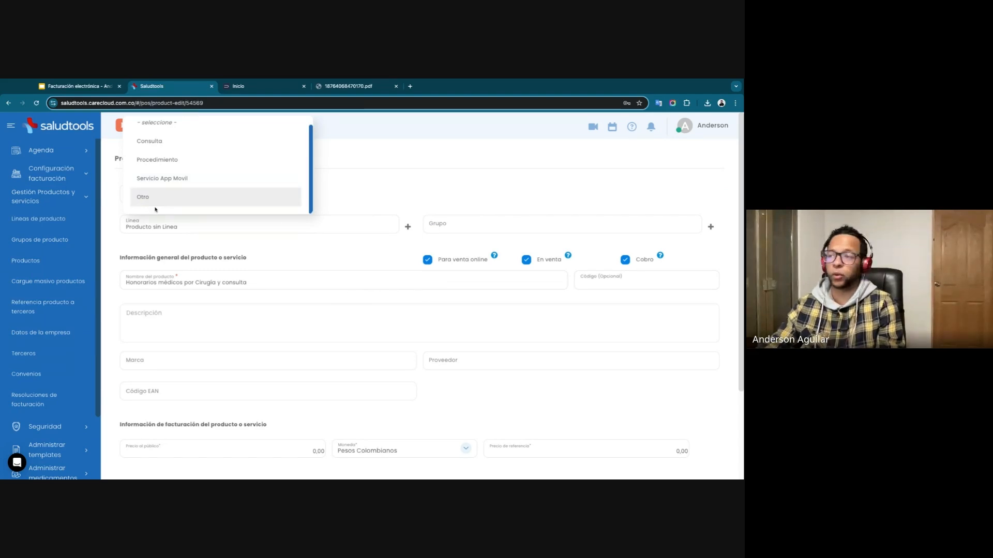
{"action": "left_click", "coordinate": [353, 172]}
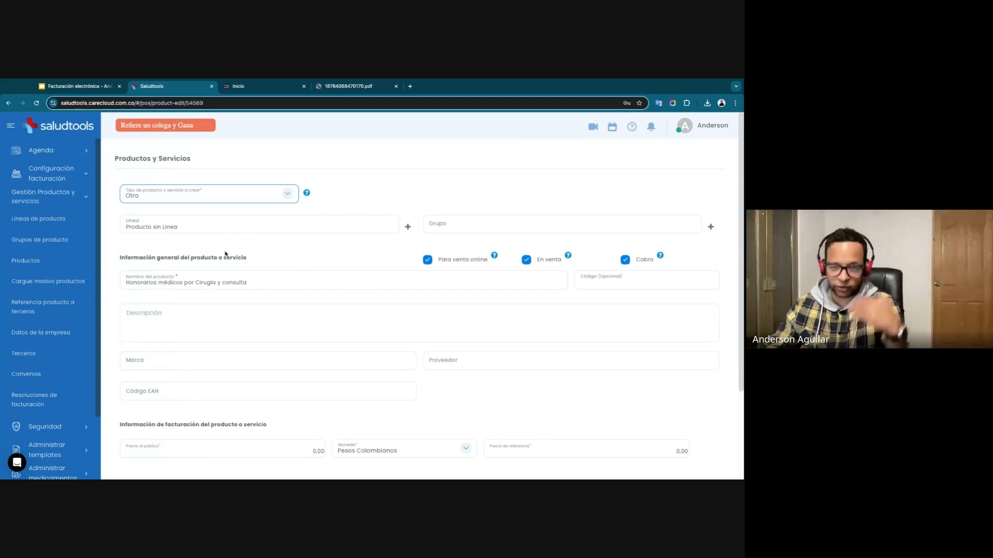
{"action": "scroll", "coordinate": [348, 262], "scroll_direction": "down", "scroll_amount": 3}
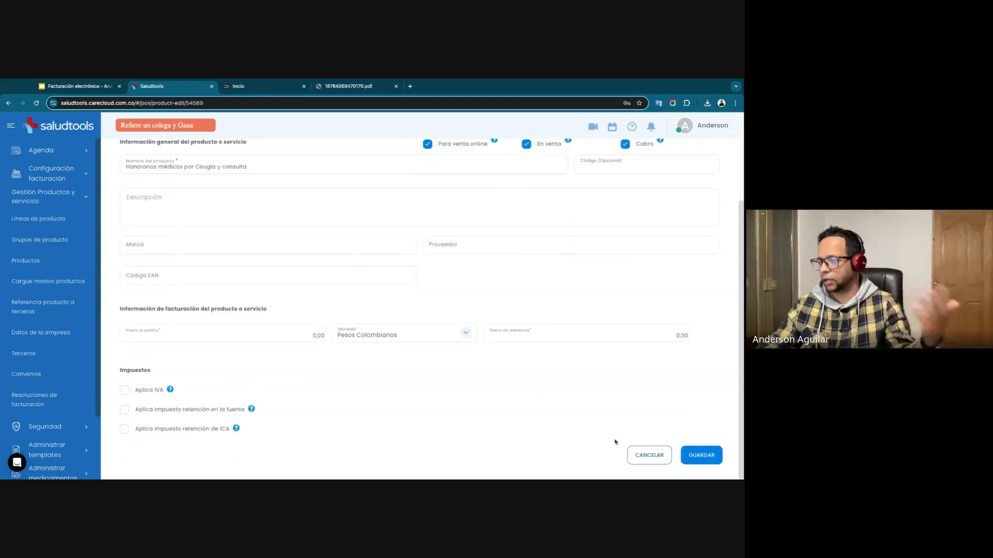
{"action": "left_click", "coordinate": [646, 454]}
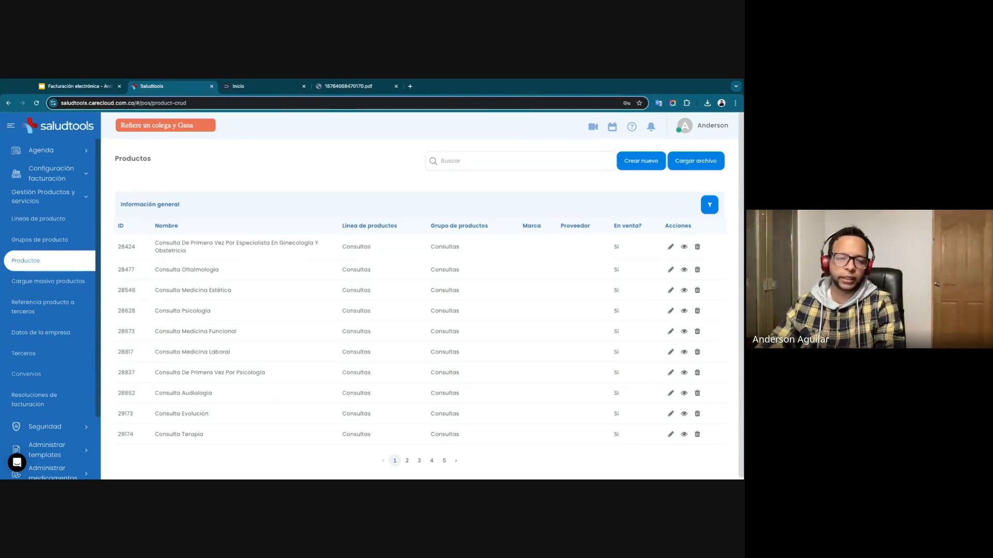
Look at the Convenios list and start a new third party in Terceros.
{"action": "left_click", "coordinate": [34, 376]}
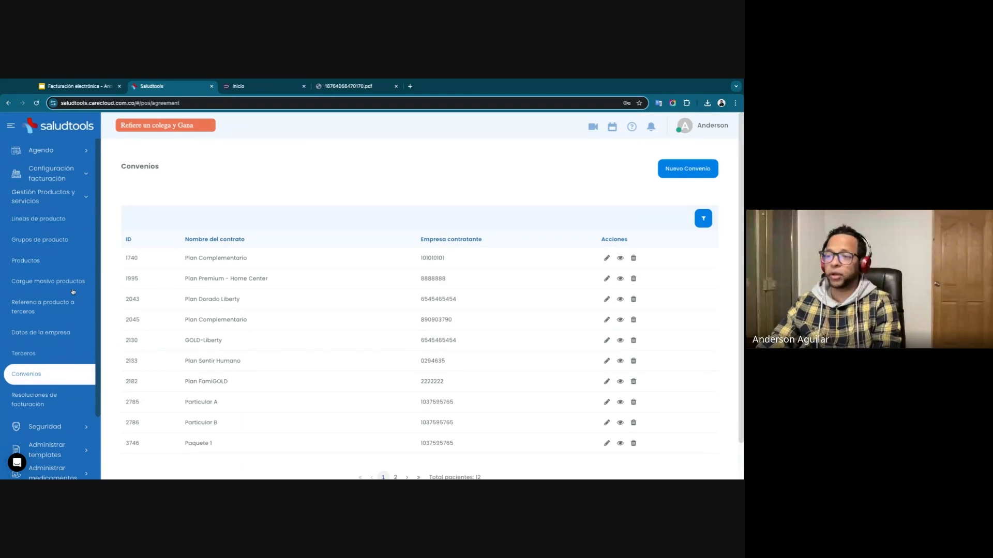
{"action": "left_click", "coordinate": [24, 354]}
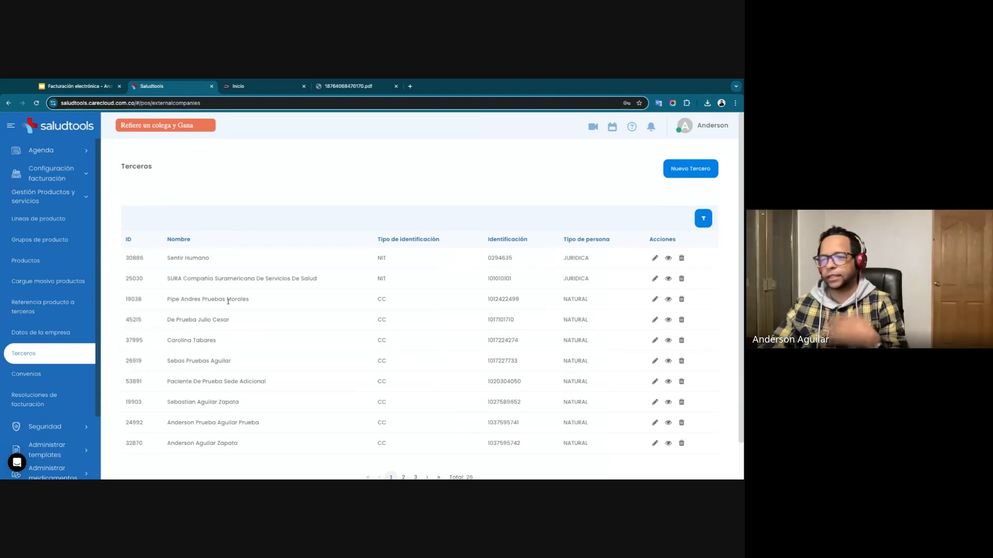
{"action": "left_click", "coordinate": [691, 169]}
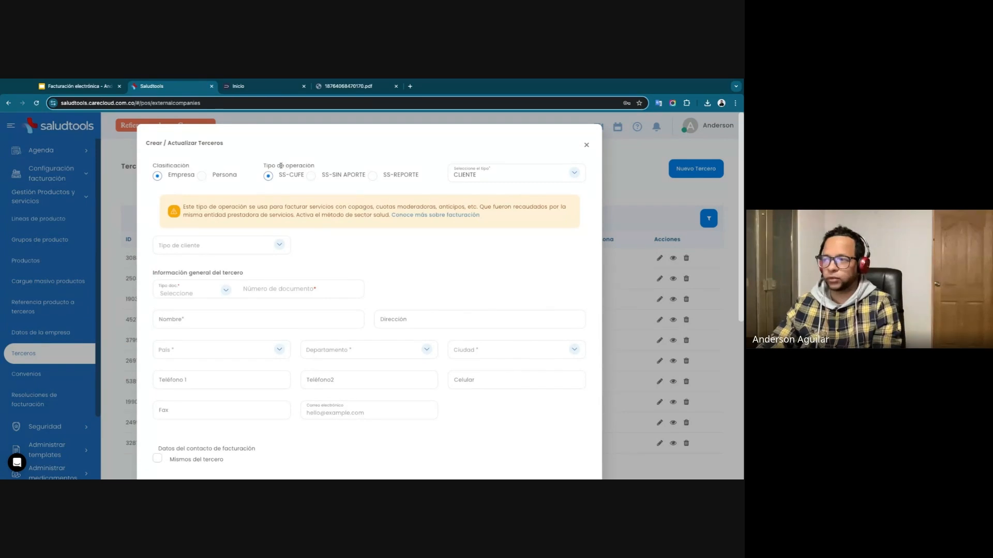
Compare the SS-CUFE, SS-SIN APORTE and SS-REPORTE operation types for the third party, ending on SS-CUFE.
{"action": "left_click_drag", "start_coordinate": [280, 166], "coordinate": [306, 166]}
{"action": "left_click", "coordinate": [283, 178]}
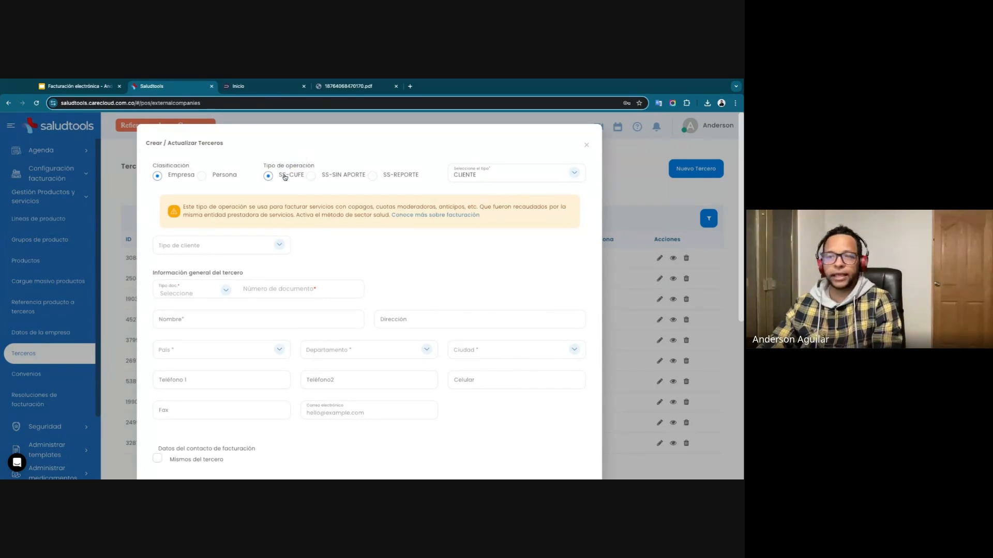
{"action": "left_click", "coordinate": [342, 177]}
{"action": "left_click", "coordinate": [395, 178]}
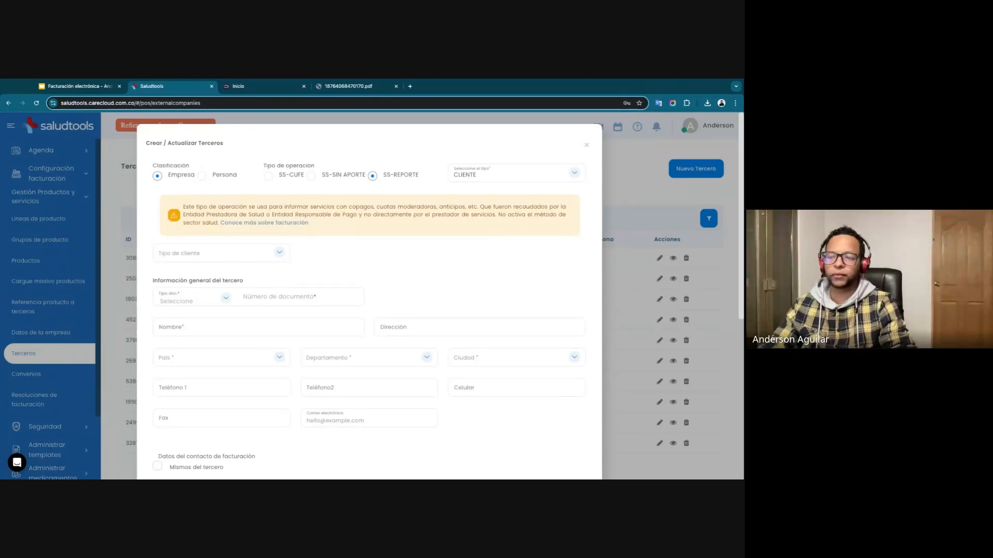
{"action": "left_click", "coordinate": [267, 177]}
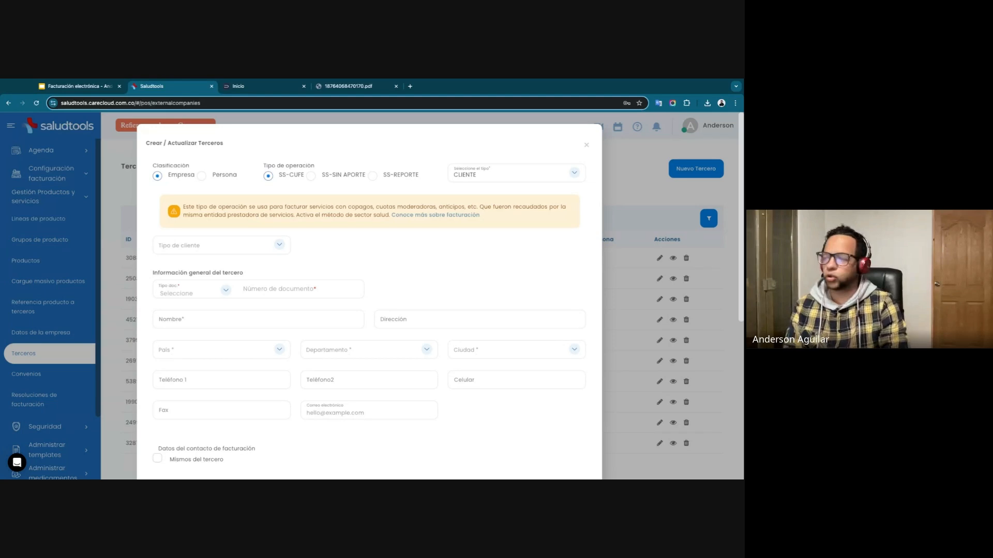
{"action": "left_click", "coordinate": [311, 178]}
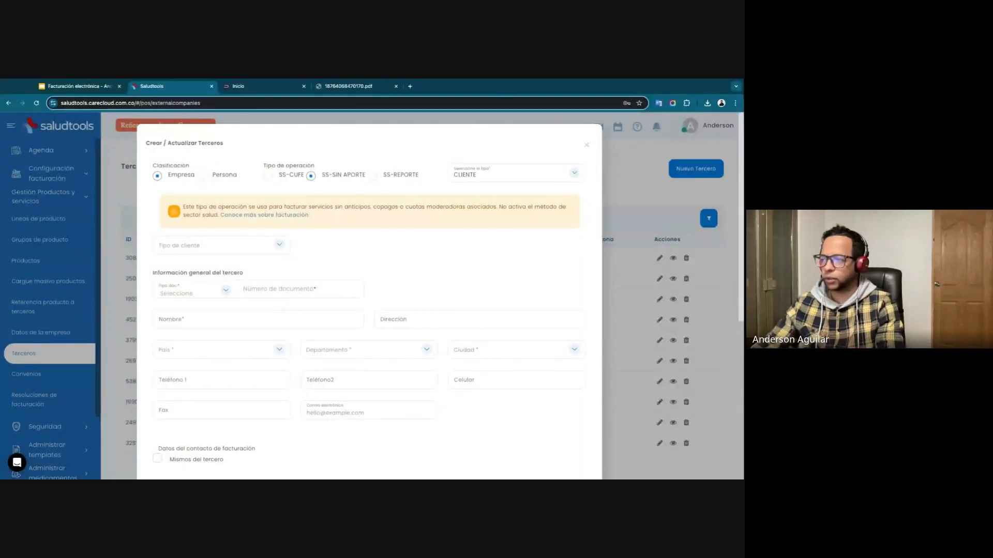
{"action": "left_click", "coordinate": [269, 176]}
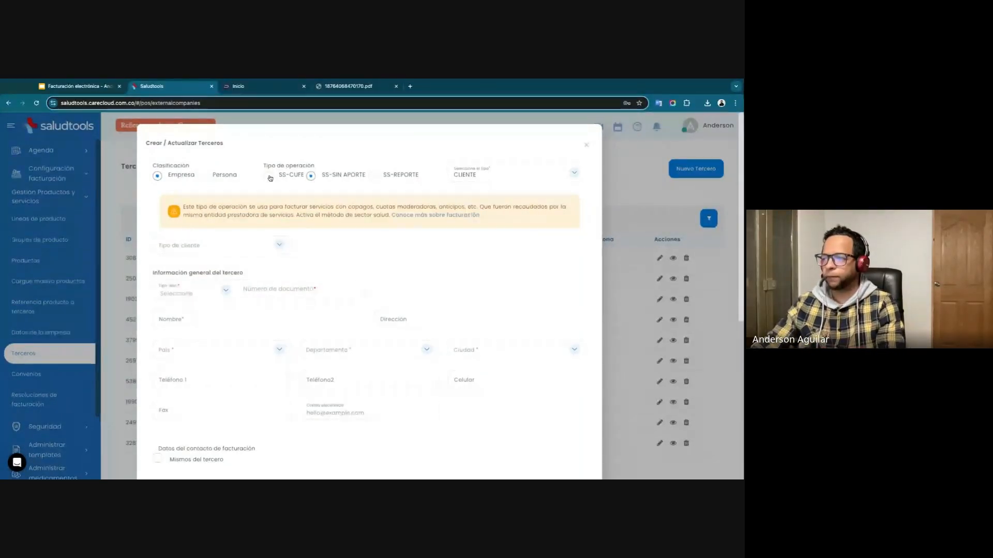
Set the third party's client type to Asegurador privado and associate it with the insurer Allianz.
{"action": "left_click", "coordinate": [233, 244]}
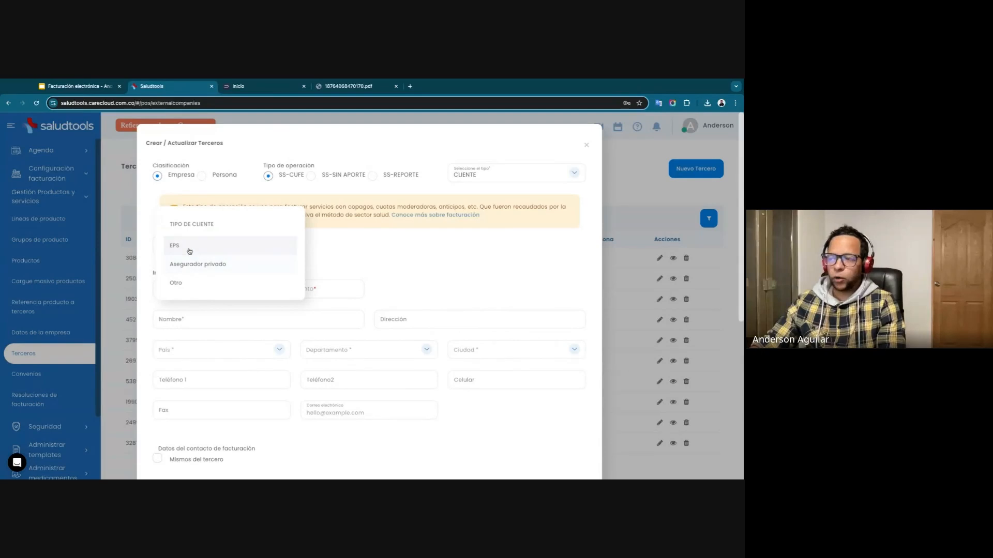
{"action": "left_click", "coordinate": [208, 266]}
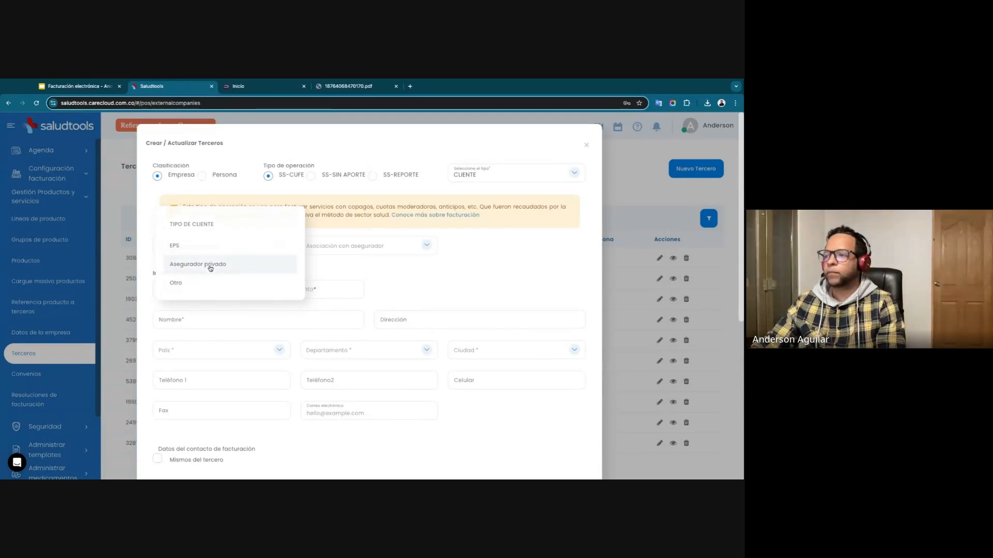
{"action": "left_click", "coordinate": [336, 252]}
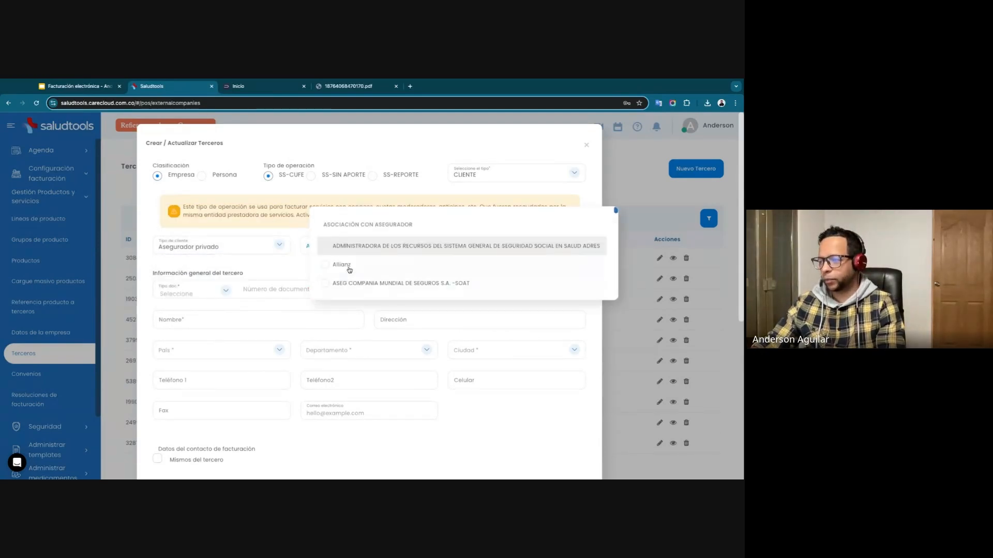
{"action": "scroll", "coordinate": [350, 269], "scroll_direction": "down", "scroll_amount": 2}
{"action": "left_click", "coordinate": [347, 239]}
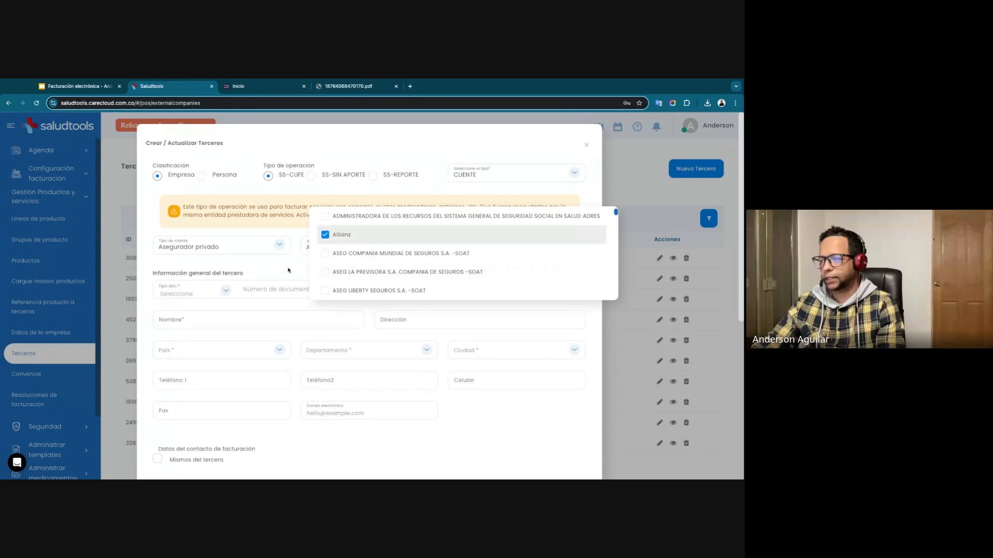
Set the third party's document type to NIT and enter its document number.
{"action": "left_click", "coordinate": [221, 290]}
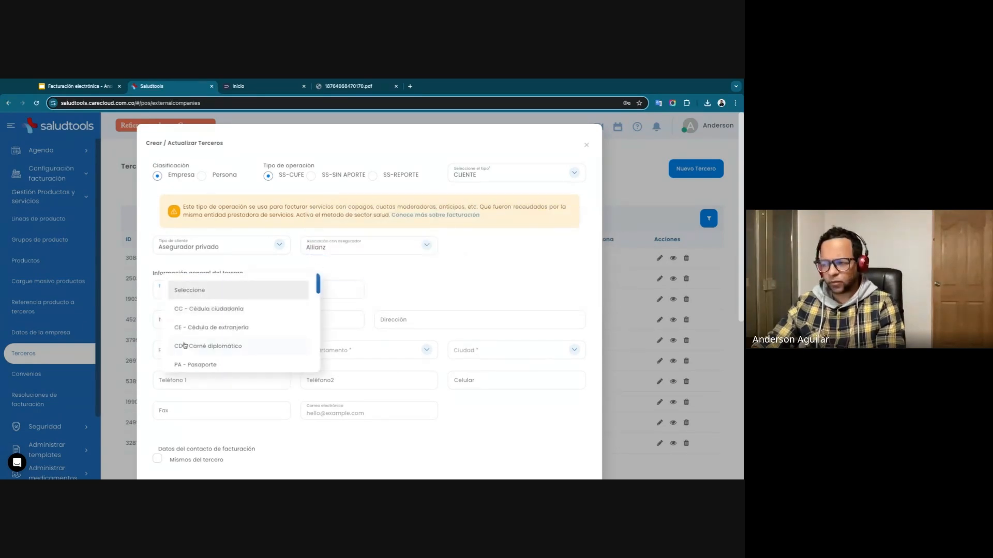
{"action": "scroll", "coordinate": [194, 347], "scroll_direction": "down", "scroll_amount": 2}
{"action": "scroll", "coordinate": [194, 347], "scroll_direction": "down", "scroll_amount": 1}
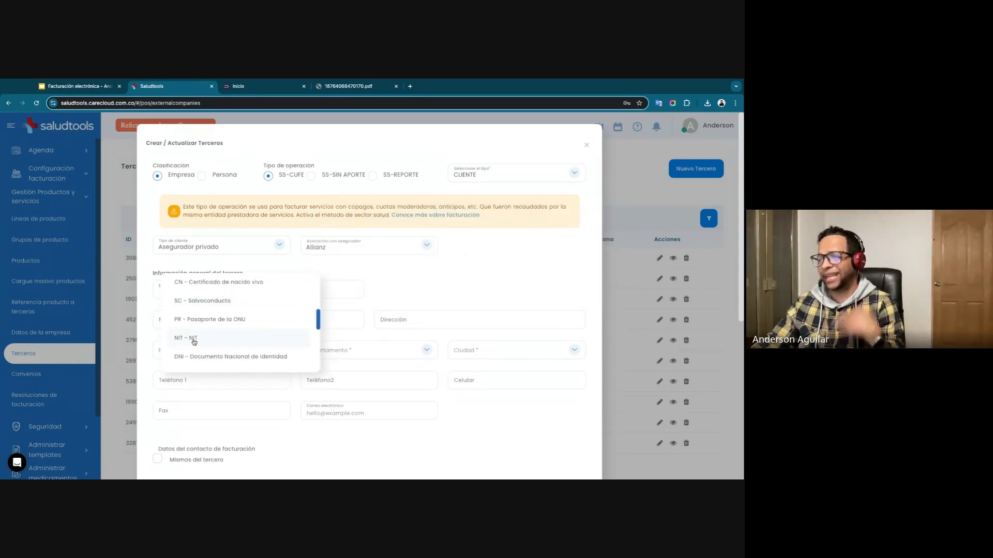
{"action": "left_click", "coordinate": [193, 341]}
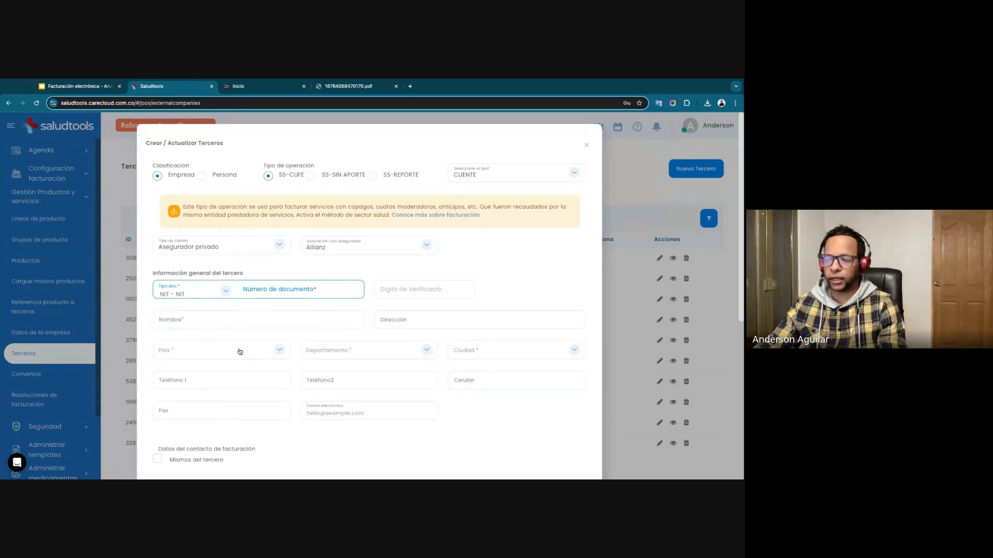
{"action": "left_click", "coordinate": [293, 288]}
{"action": "type", "text": "1561561"}
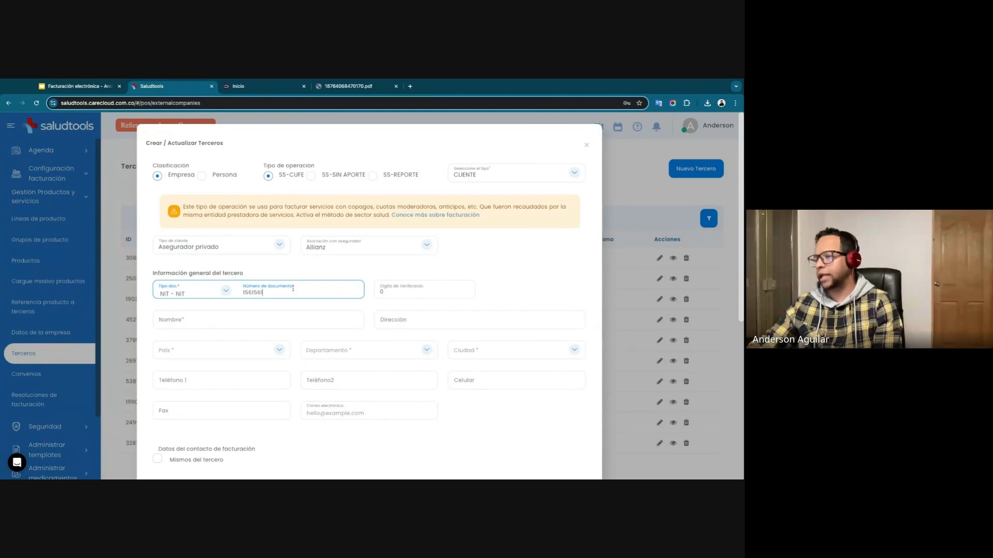
Enable Aplica retención en la fuente en ventas for the third party, and leave its form without saving.
{"action": "left_click", "coordinate": [250, 320]}
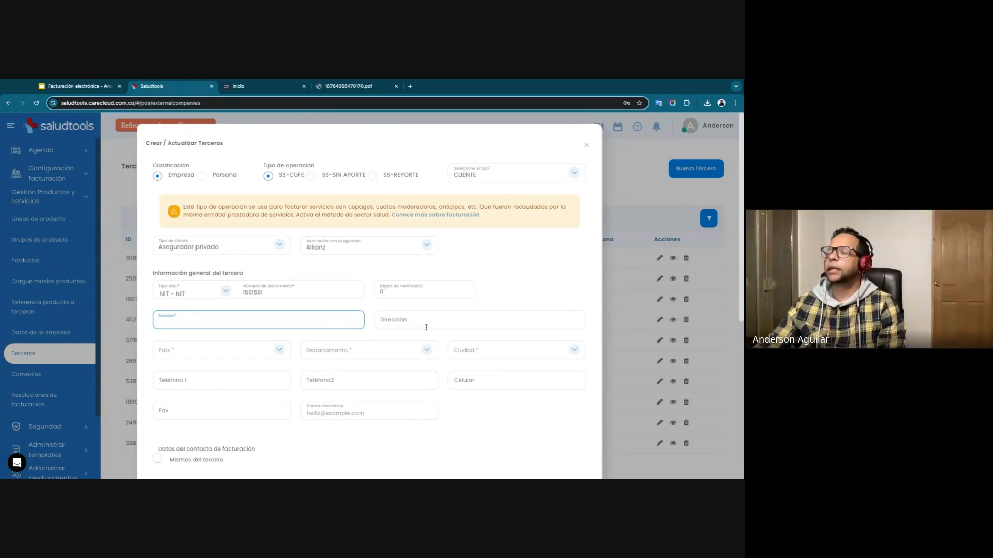
{"action": "left_click", "coordinate": [407, 320]}
{"action": "scroll", "coordinate": [190, 350], "scroll_direction": "down", "scroll_amount": 5}
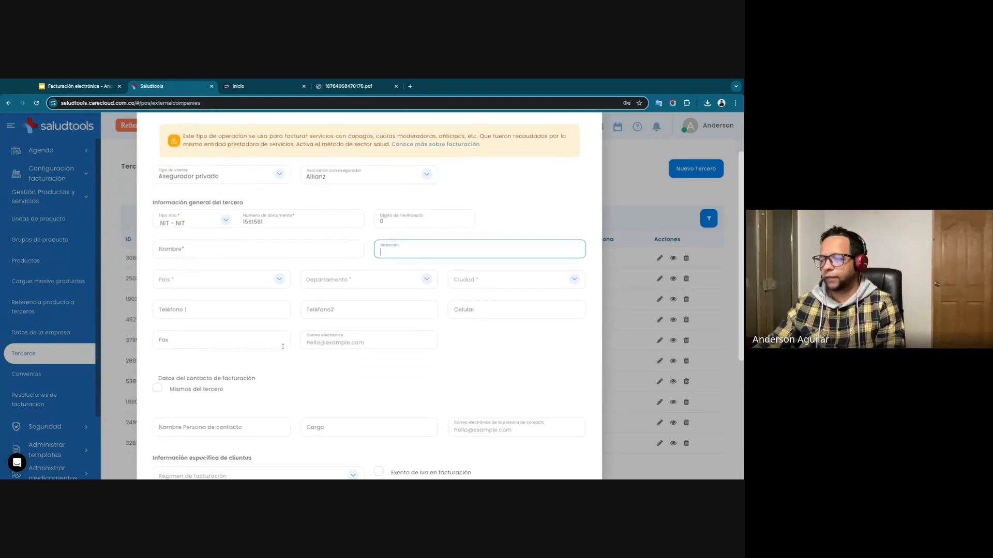
{"action": "scroll", "coordinate": [191, 349], "scroll_direction": "down", "scroll_amount": 1}
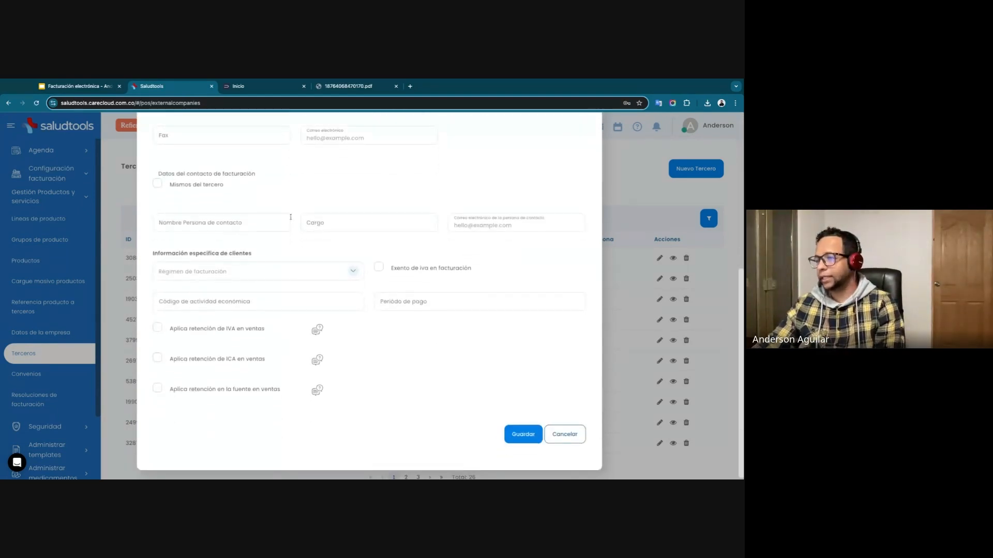
{"action": "left_click", "coordinate": [158, 389]}
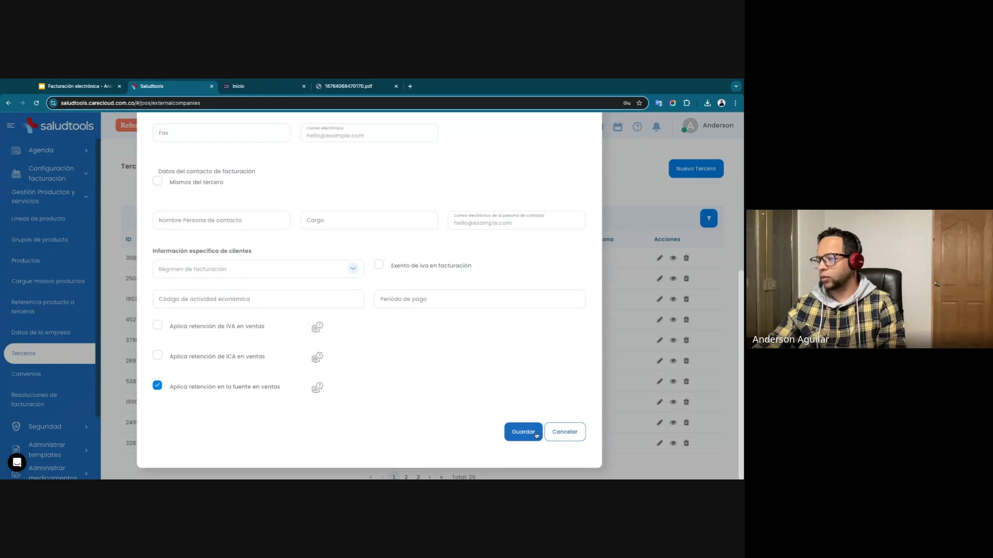
{"action": "left_click", "coordinate": [561, 434]}
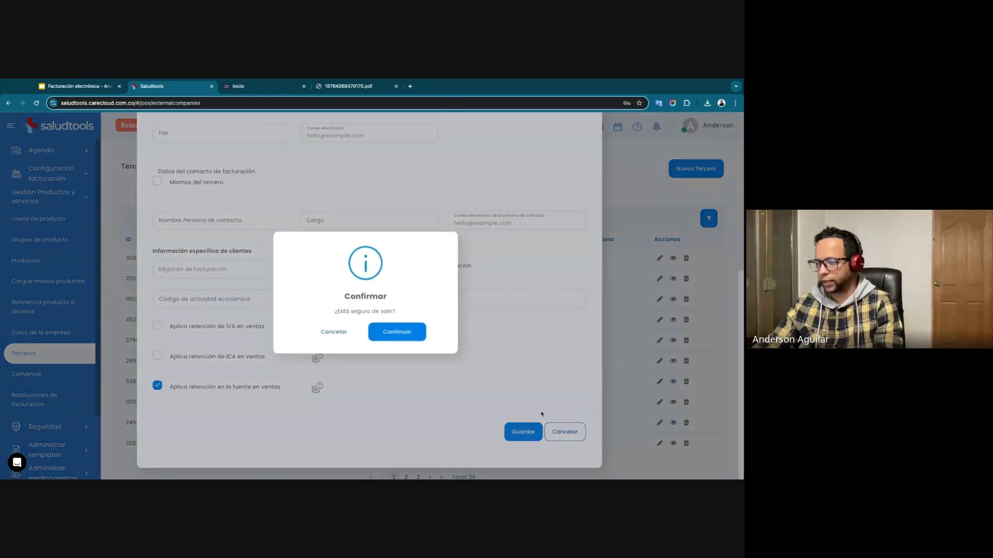
{"action": "left_click", "coordinate": [401, 332]}
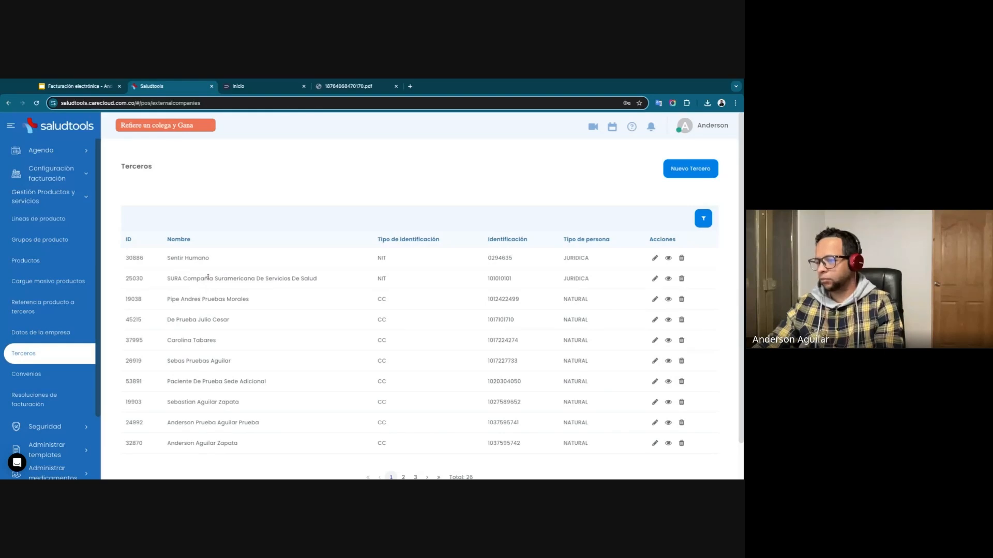
Start a new agreement in Convenios.
{"action": "left_click_drag", "start_coordinate": [208, 278], "coordinate": [317, 280]}
{"action": "scroll", "coordinate": [313, 346], "scroll_direction": "down", "scroll_amount": 1}
{"action": "left_click", "coordinate": [45, 373]}
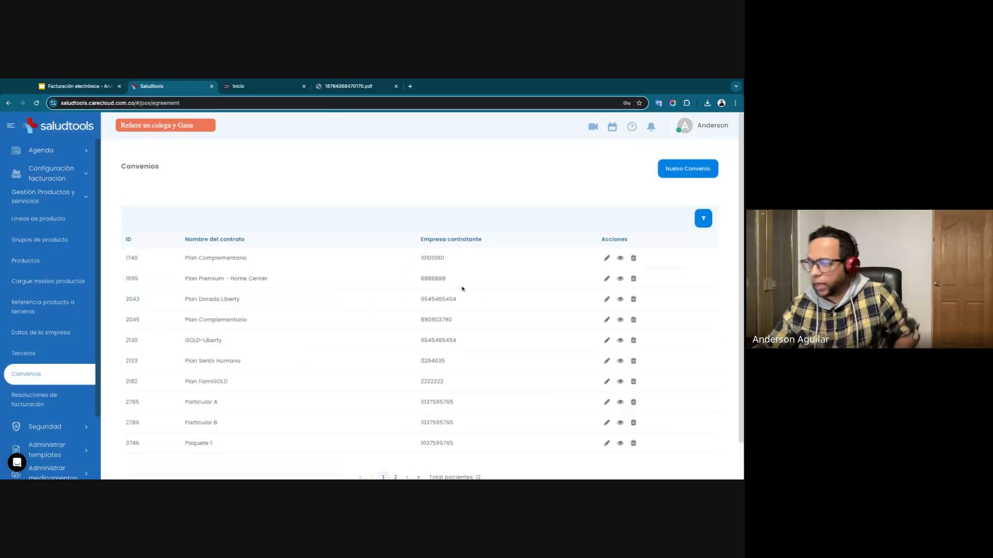
{"action": "left_click", "coordinate": [679, 172]}
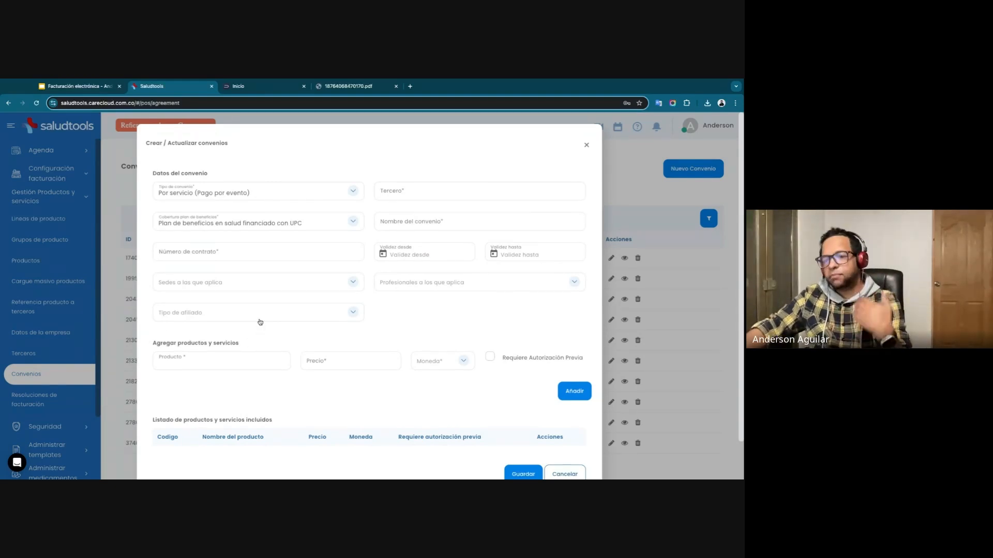
Set the agreement's third party to SURA Compañía Suramericana De Servicios de Salud.
{"action": "left_click", "coordinate": [403, 192]}
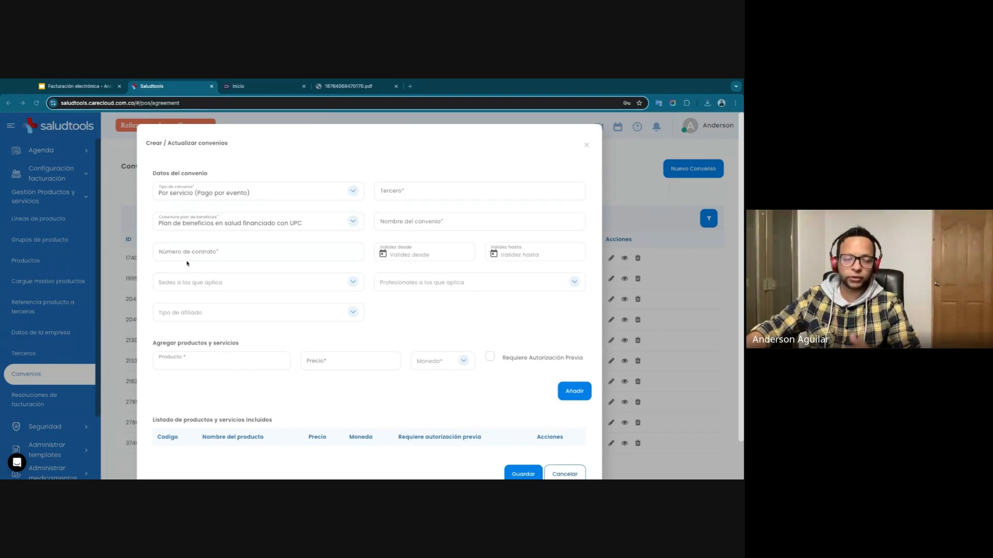
{"action": "left_click", "coordinate": [424, 194]}
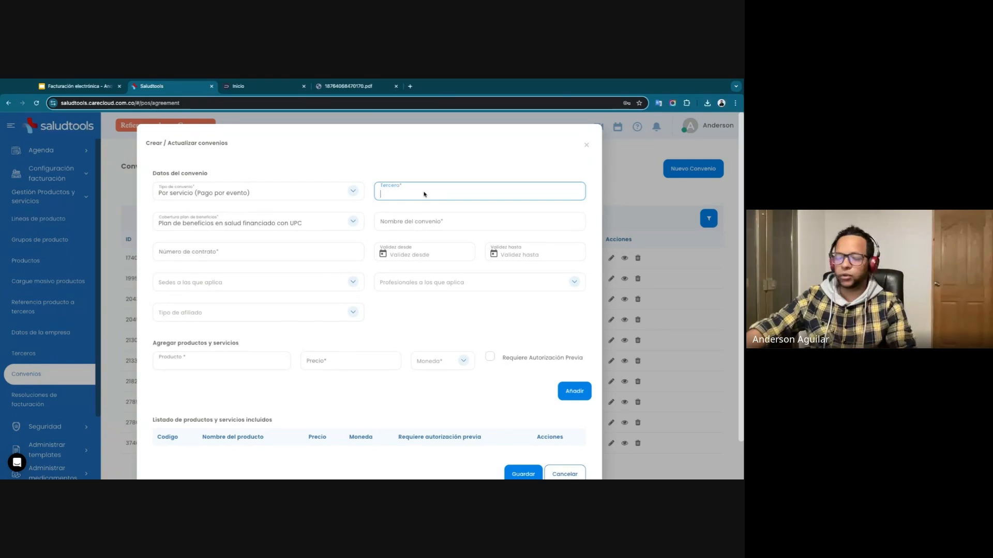
{"action": "type", "text": "sura"}
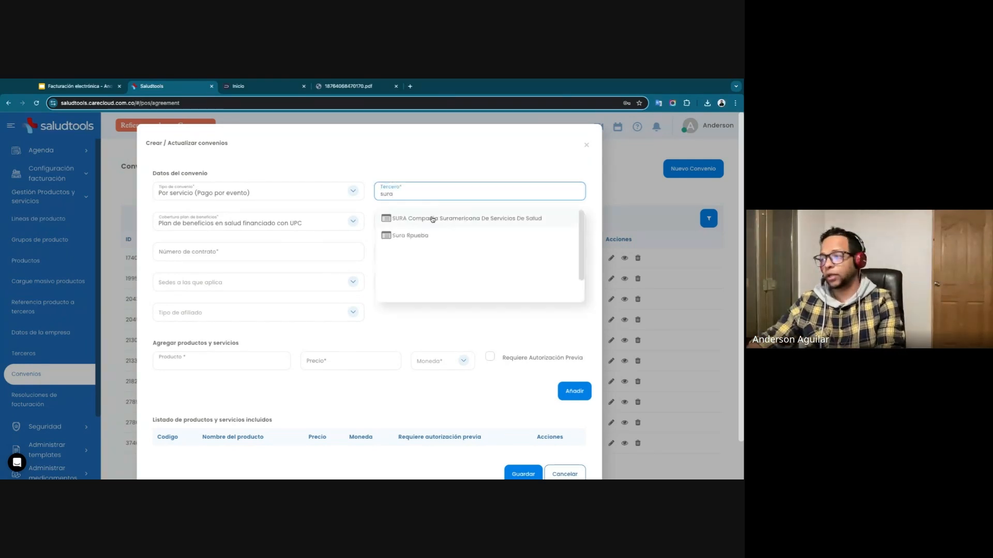
{"action": "left_click", "coordinate": [433, 222]}
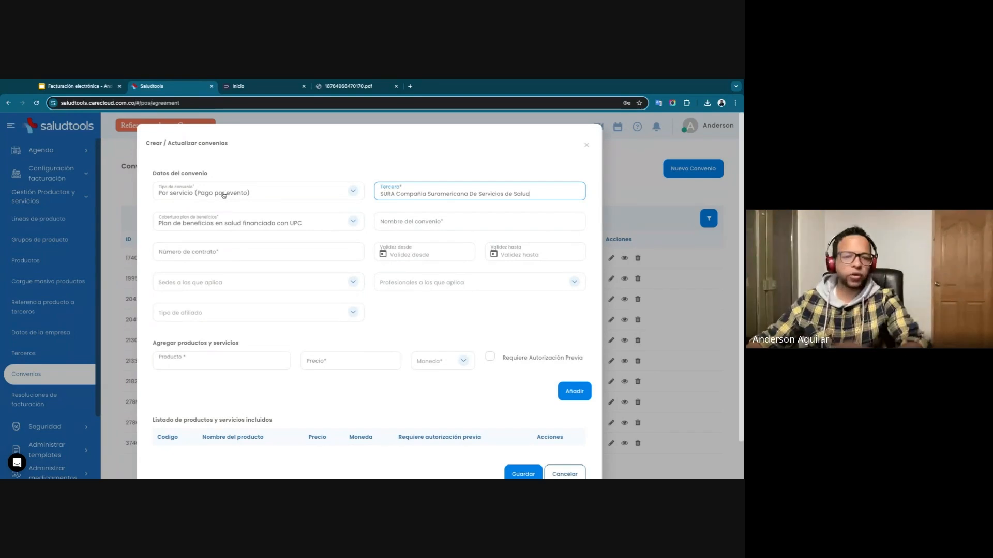
Set the benefit plan coverage to Plan medicina prepagada and enter the agreement's contract number.
{"action": "left_click", "coordinate": [225, 222]}
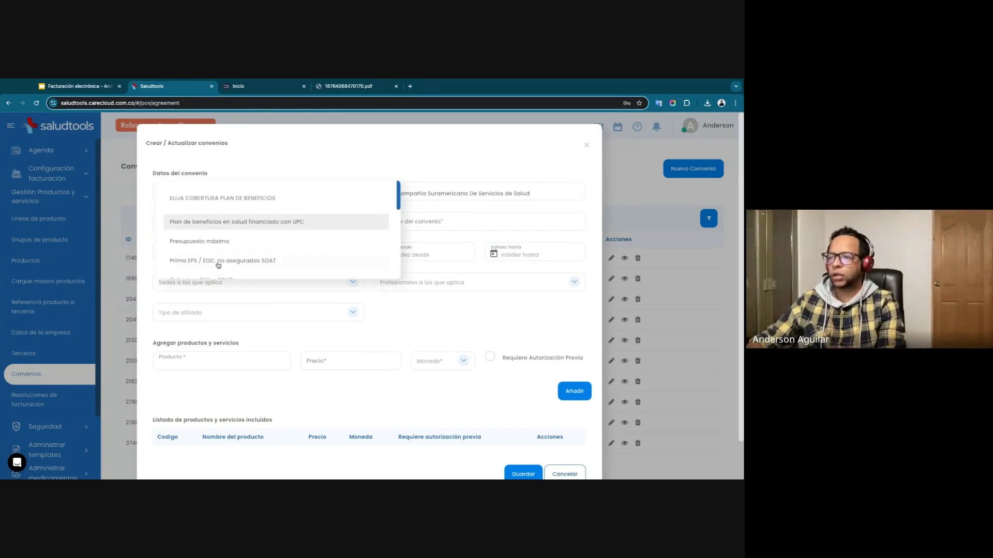
{"action": "scroll", "coordinate": [219, 258], "scroll_direction": "down", "scroll_amount": 2}
{"action": "scroll", "coordinate": [219, 258], "scroll_direction": "down", "scroll_amount": 3}
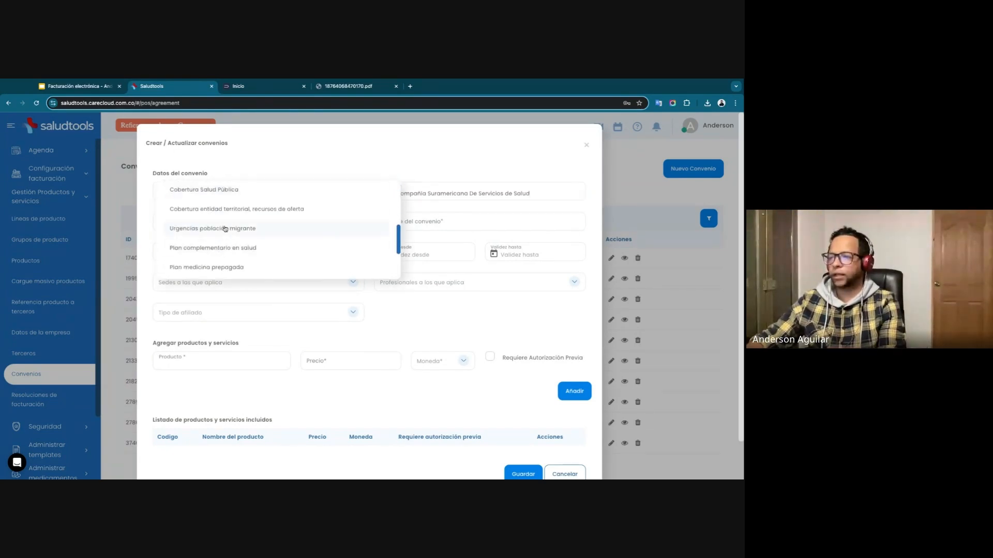
{"action": "left_click", "coordinate": [213, 268]}
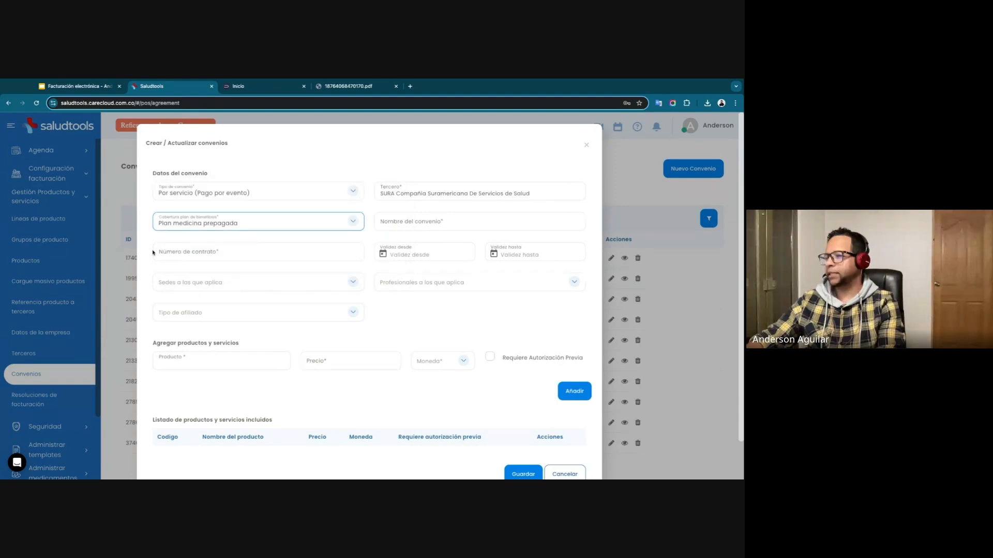
{"action": "left_click", "coordinate": [188, 257]}
{"action": "type", "text": "0"}
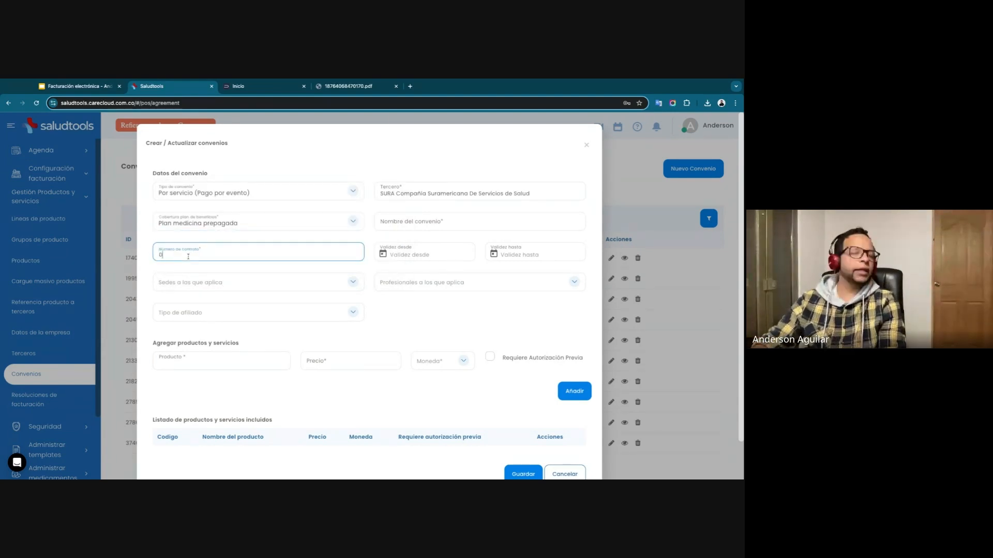
{"action": "type", "text": "212151515"}
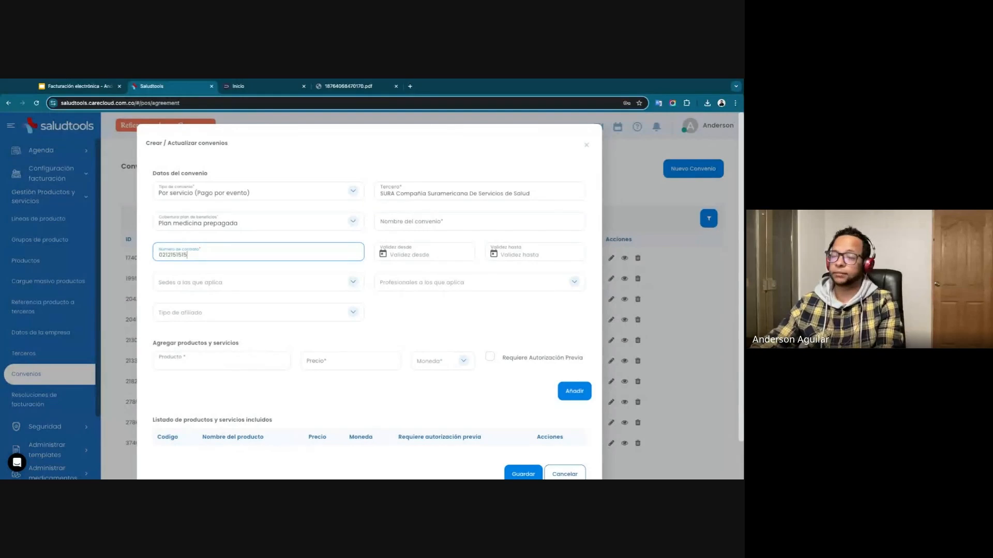
Apply the agreement to the Área Comercial Saludtools site and set the affiliate type to Otro.
{"action": "left_click", "coordinate": [222, 281]}
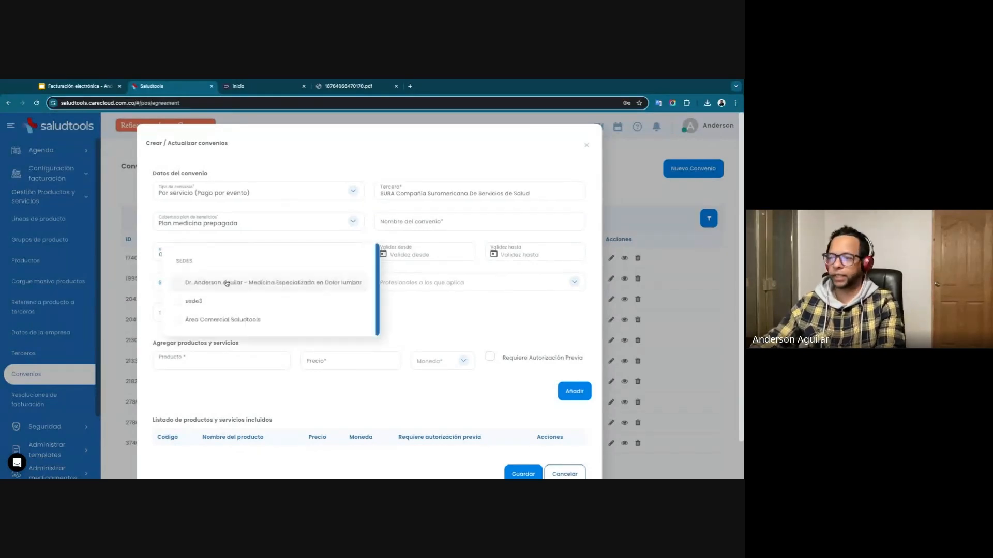
{"action": "left_click", "coordinate": [238, 320]}
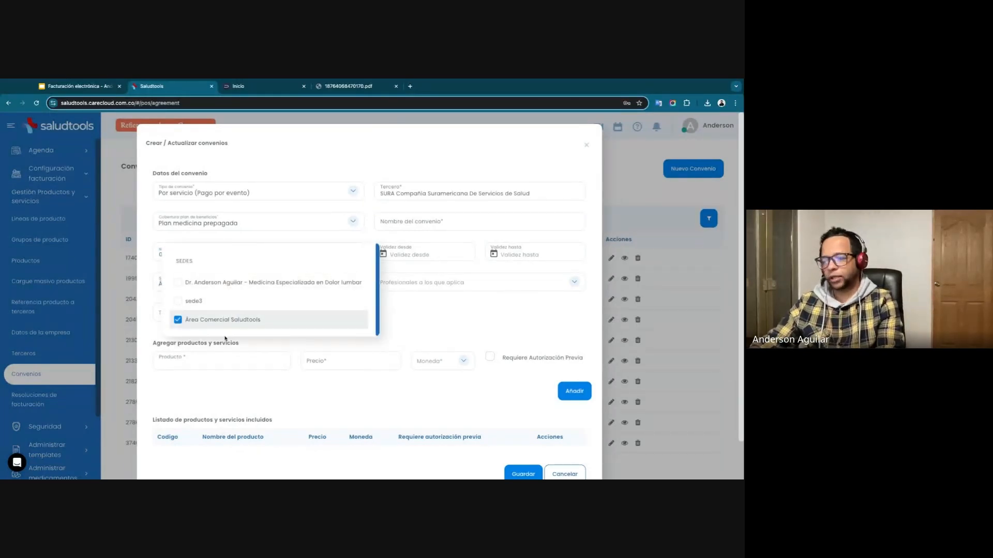
{"action": "left_click", "coordinate": [408, 321]}
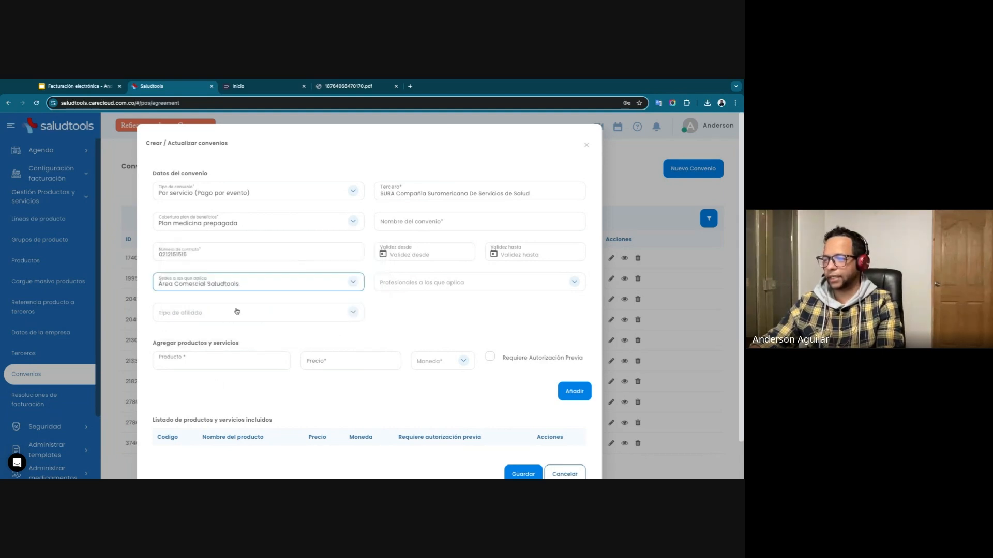
{"action": "left_click", "coordinate": [299, 312]}
{"action": "scroll", "coordinate": [223, 319], "scroll_direction": "down", "scroll_amount": 2}
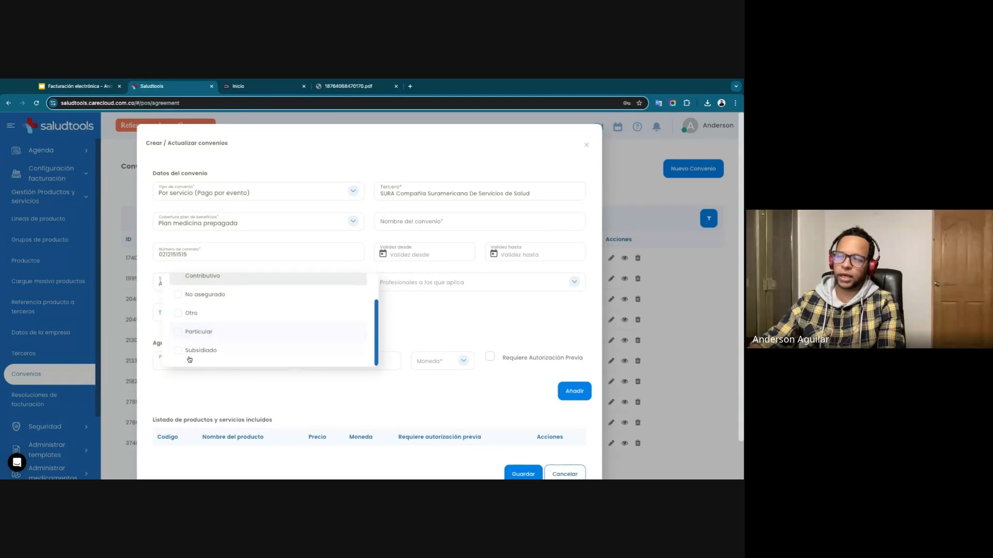
{"action": "left_click", "coordinate": [191, 319]}
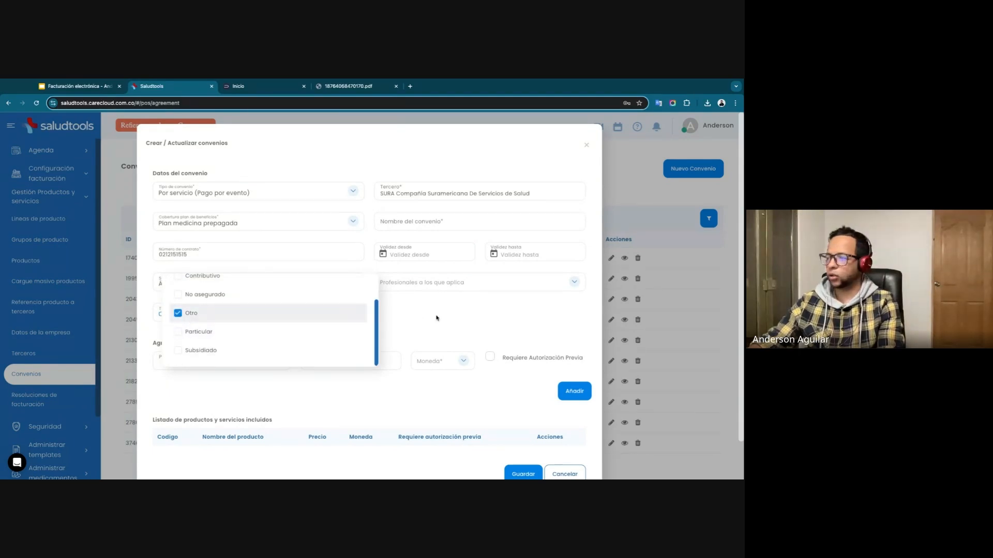
Look through the professionals the agreement can apply to, without selecting any.
{"action": "left_click", "coordinate": [443, 290]}
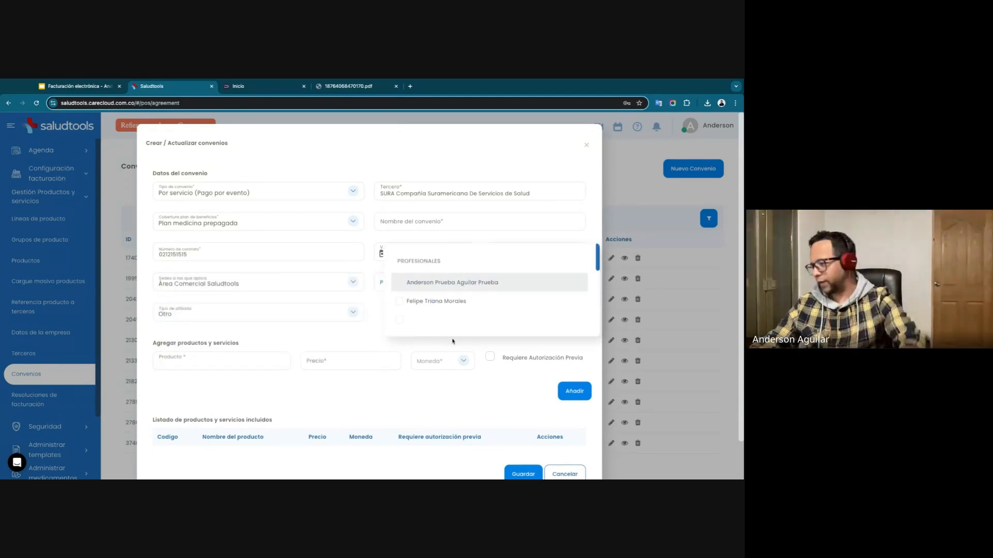
{"action": "scroll", "coordinate": [445, 314], "scroll_direction": "down", "scroll_amount": 2}
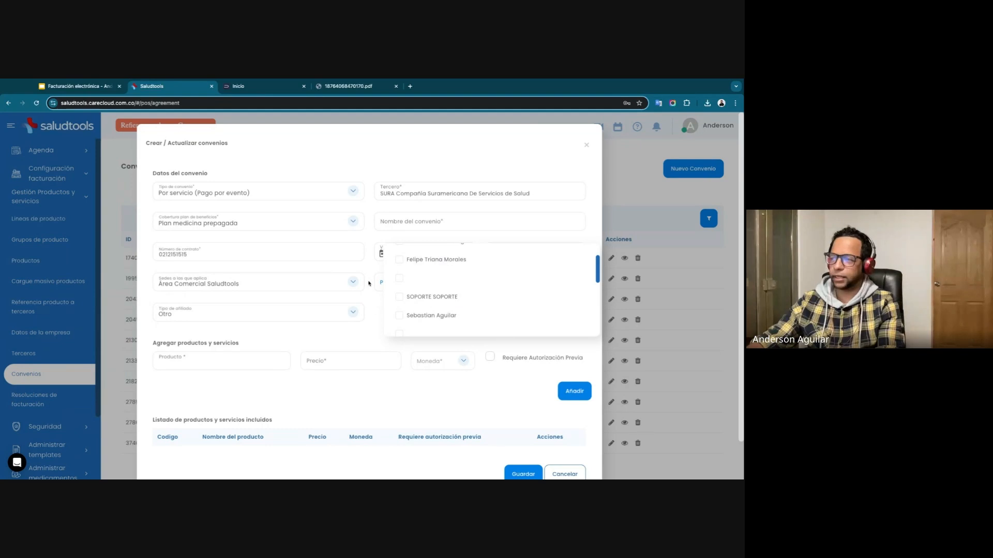
{"action": "left_click", "coordinate": [241, 348]}
Search the agreement's products for "primera" and choose Consulta De Primera Vez Por Especialista En Ginecología Y Obstetricia 890250.
{"action": "left_click", "coordinate": [237, 368]}
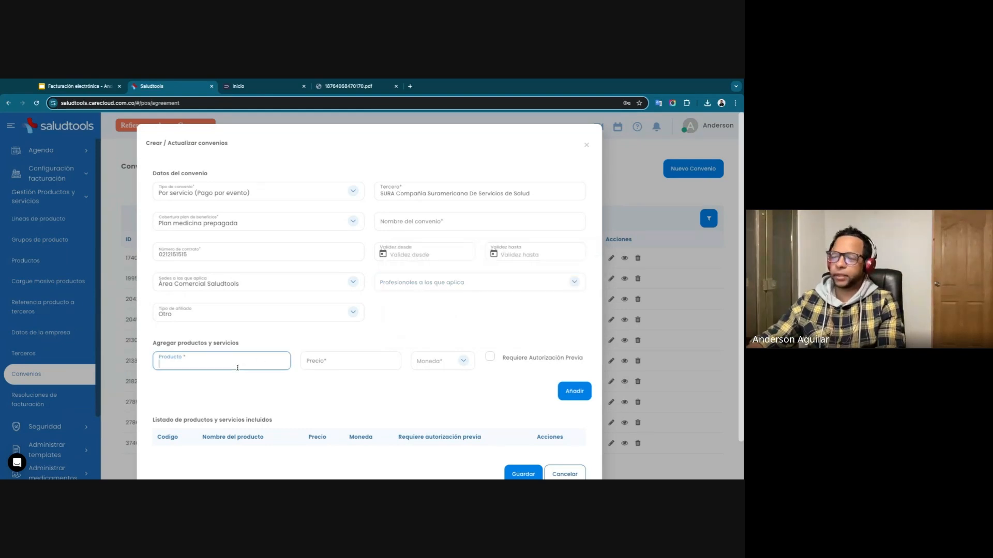
{"action": "type", "text": "prime"}
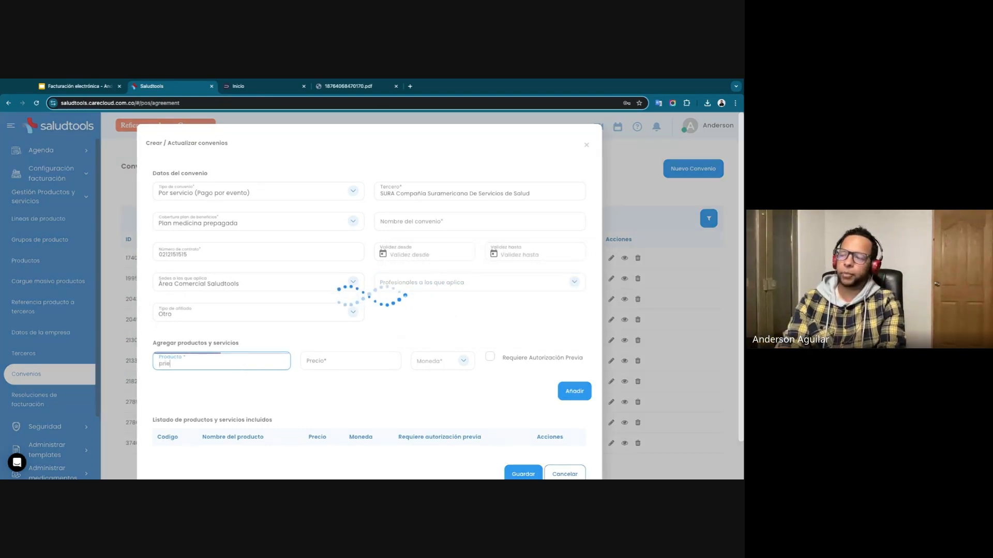
{"action": "type", "text": "ra"}
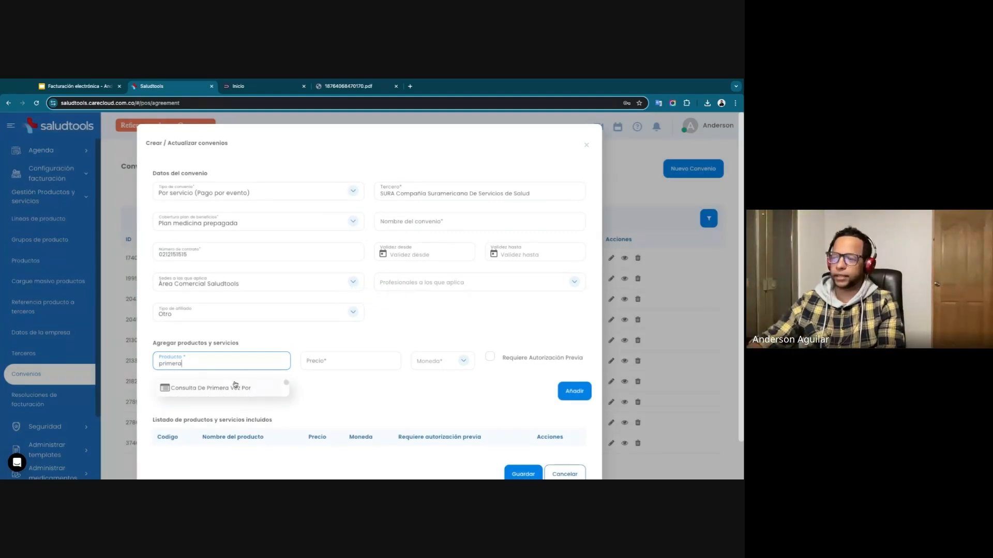
{"action": "left_click", "coordinate": [186, 387]}
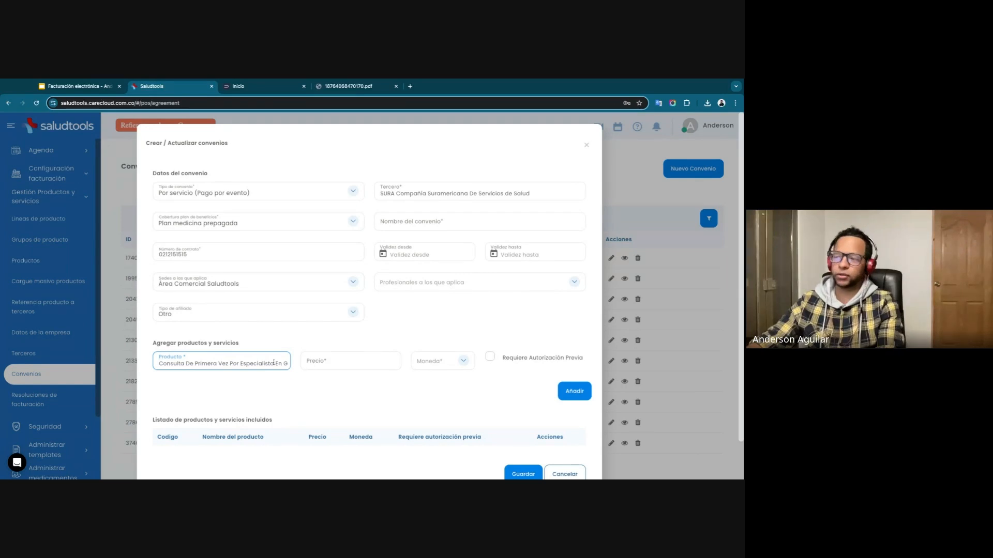
Read through the full name and code of the product chosen for the agreement.
{"action": "scroll", "coordinate": [273, 363], "scroll_direction": "right", "scroll_amount": 3}
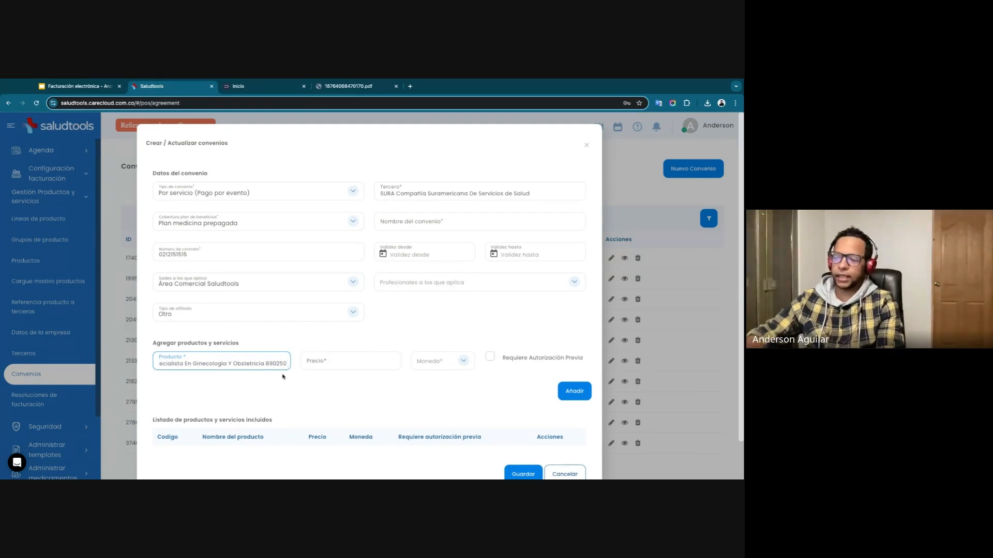
{"action": "key", "text": "ctrl+shift+Left"}
{"action": "key", "text": "ctrl+shift+Left"}
{"action": "key", "text": "ctrl+shift+Left"}
{"action": "key", "text": "ctrl+shift+Left"}
{"action": "key", "text": "ctrl+shift+Left"}
{"action": "key", "text": "ctrl+shift+Left"}
{"action": "key", "text": "ctrl+shift+Left"}
{"action": "key", "text": "ctrl+shift+Left"}
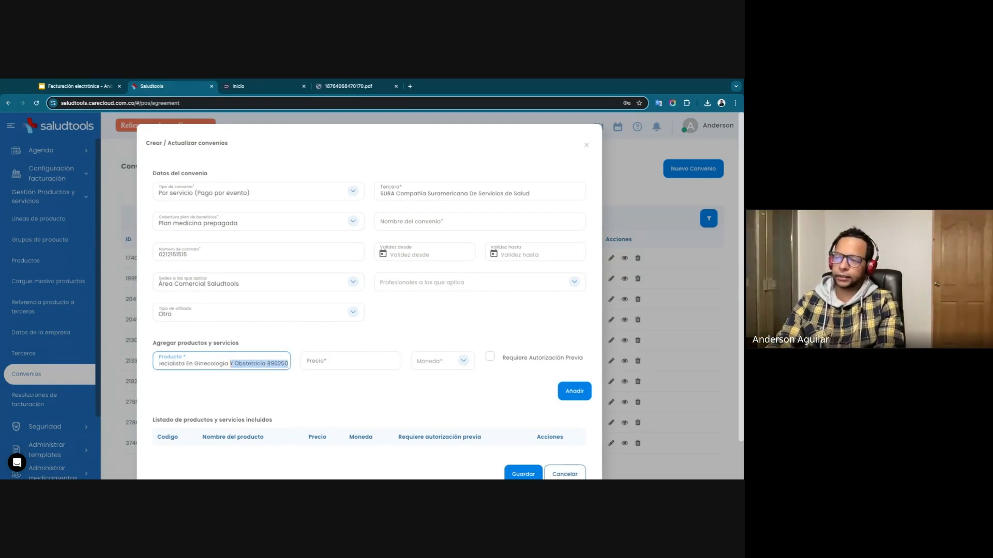
{"action": "key", "text": "ctrl+shift+Left"}
{"action": "key", "text": "ctrl+shift+Left"}
{"action": "key", "text": "ctrl+shift+Left"}
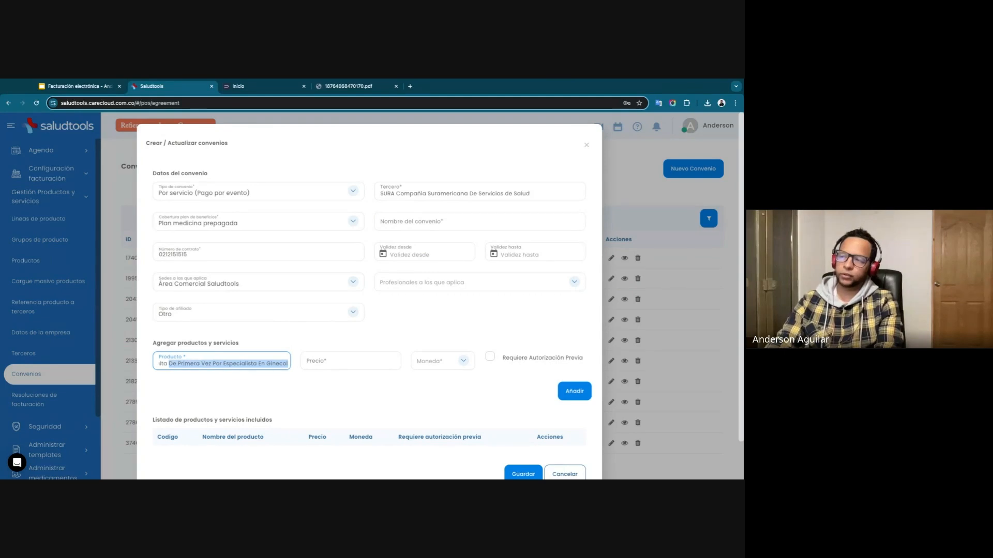
Replace the agreement's product by searching for code 890201 and choosing Consulta De Primera Vez Por Medicina General.
{"action": "key", "text": "BackSpace"}
{"action": "type", "text": "890201"}
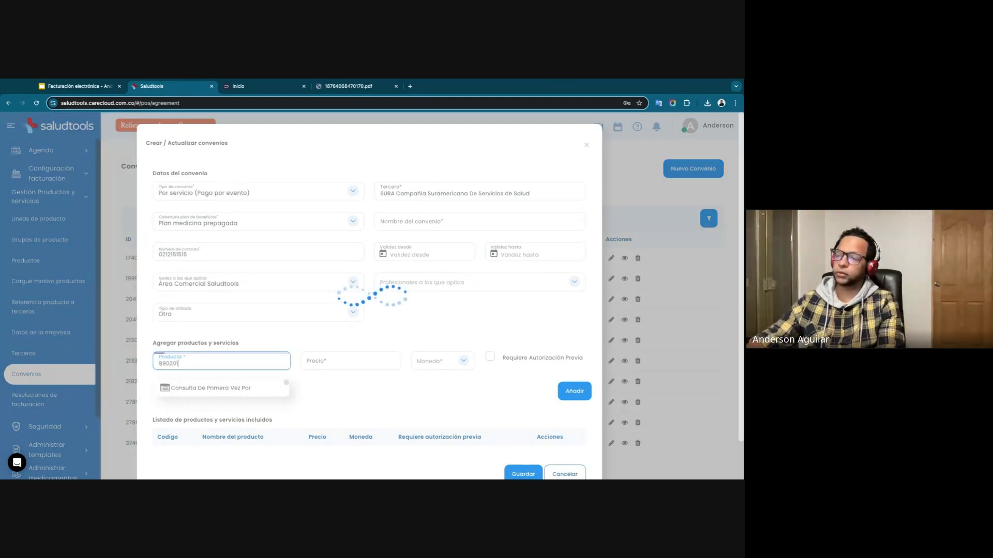
{"action": "left_click", "coordinate": [245, 395]}
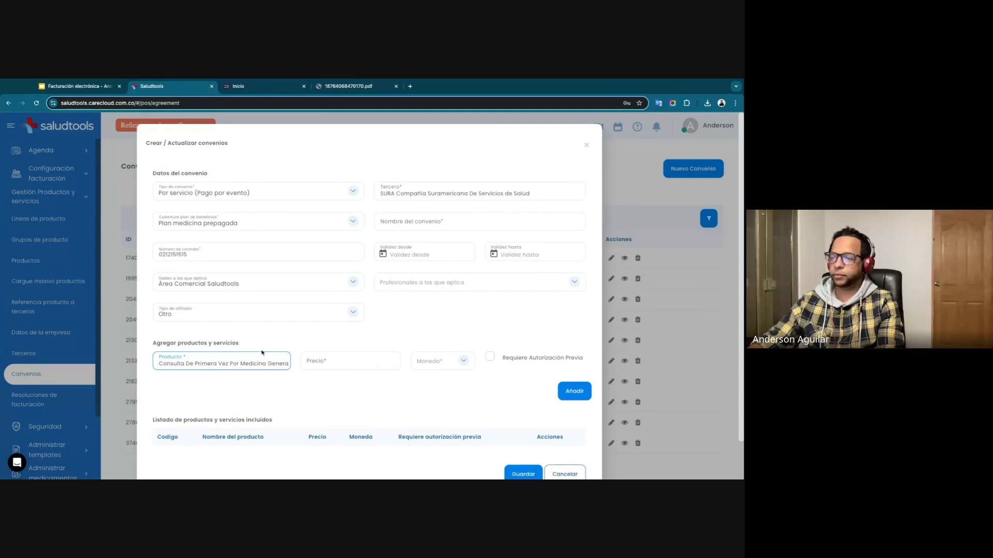
Price the general medicine consultation at 35000 in Pesos Colombianos and add it to the agreement without requiring prior authorization.
{"action": "left_click", "coordinate": [316, 364]}
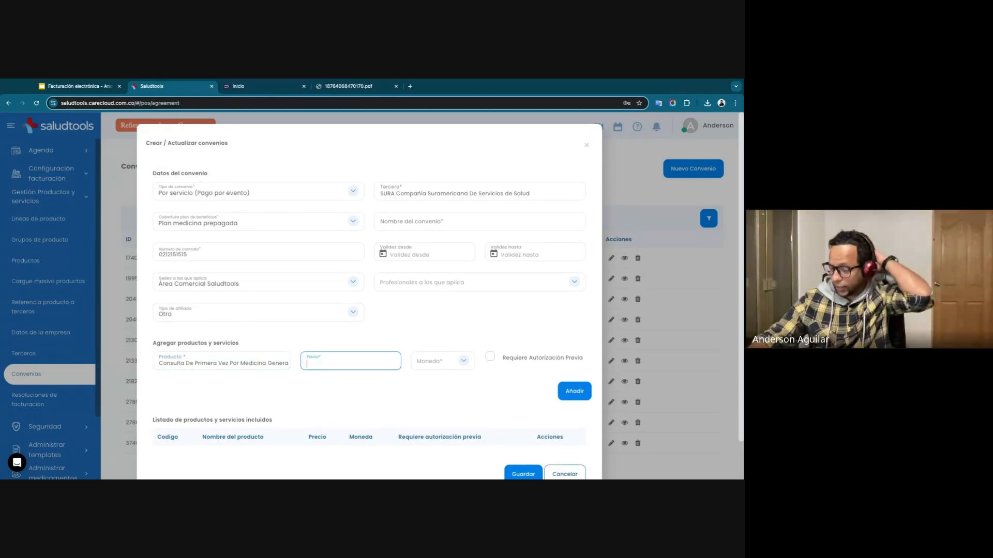
{"action": "type", "text": "35000"}
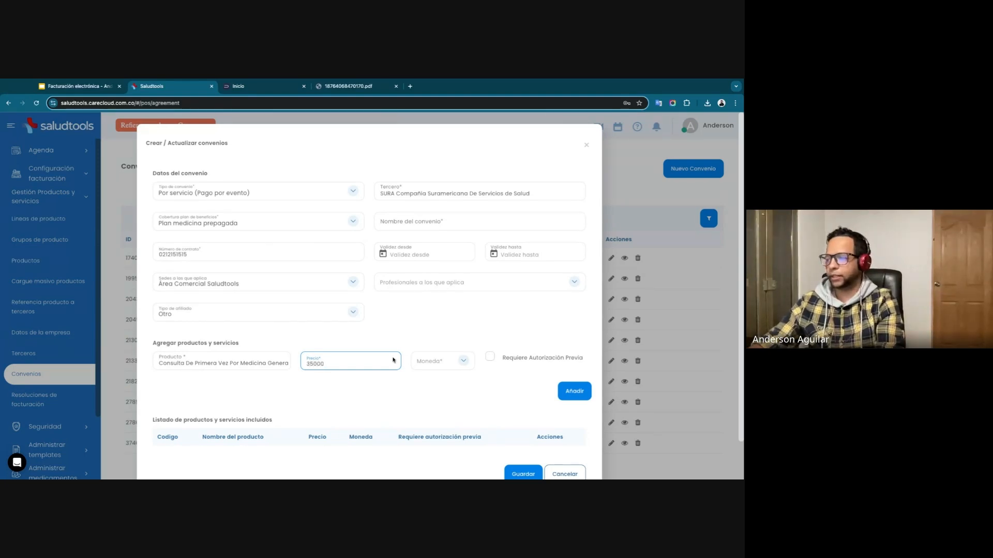
{"action": "left_click", "coordinate": [429, 362]}
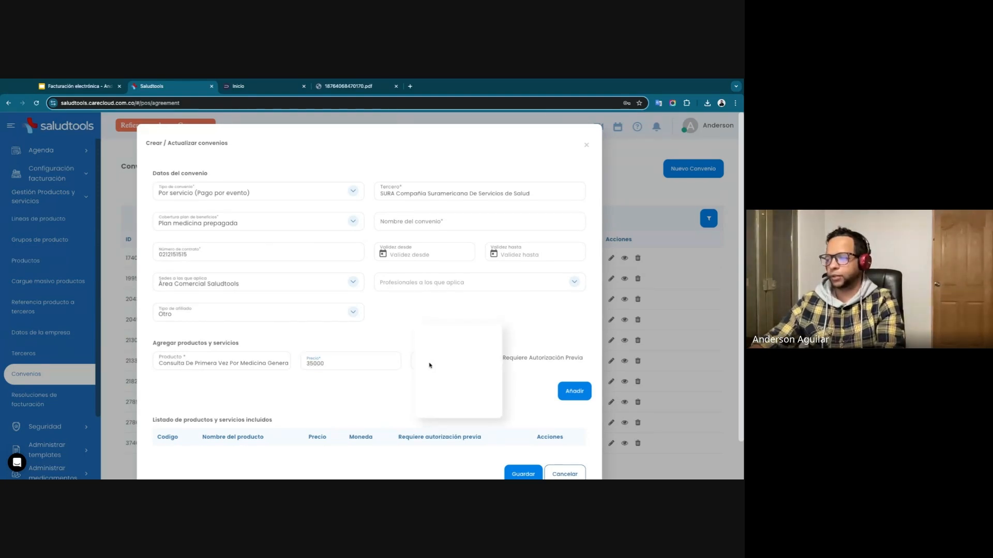
{"action": "left_click", "coordinate": [445, 362]}
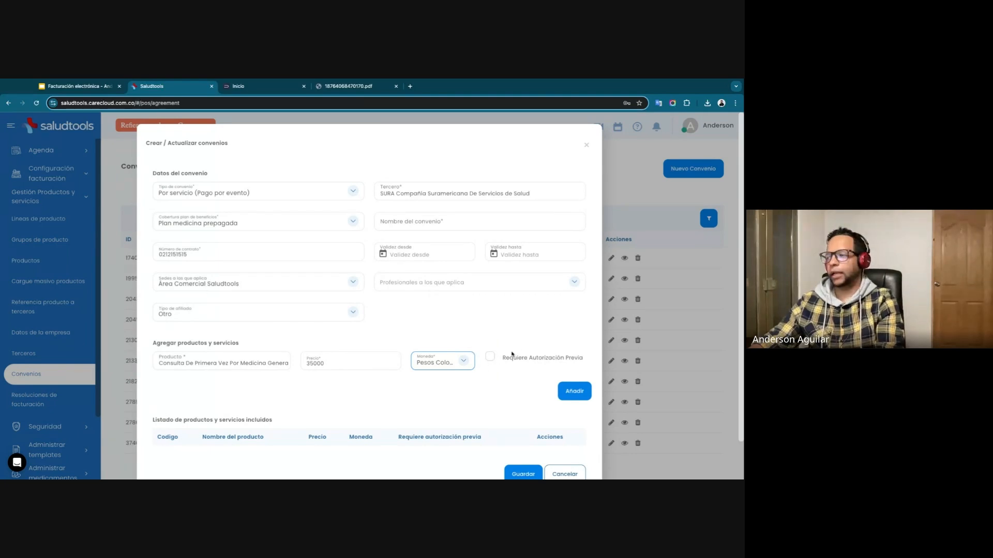
{"action": "left_click_drag", "start_coordinate": [532, 358], "coordinate": [560, 359]}
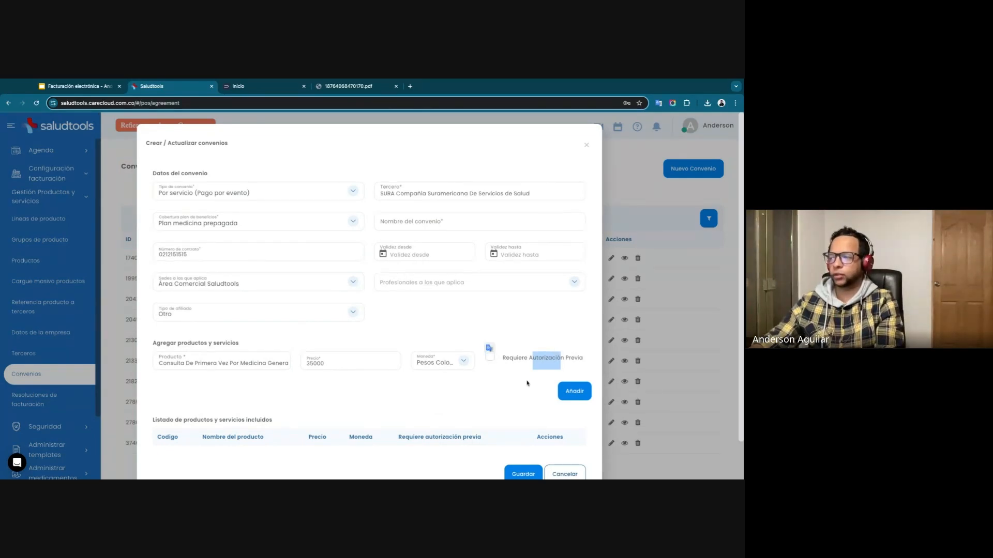
{"action": "left_click", "coordinate": [574, 390]}
{"action": "scroll", "coordinate": [310, 403], "scroll_direction": "down", "scroll_amount": 2}
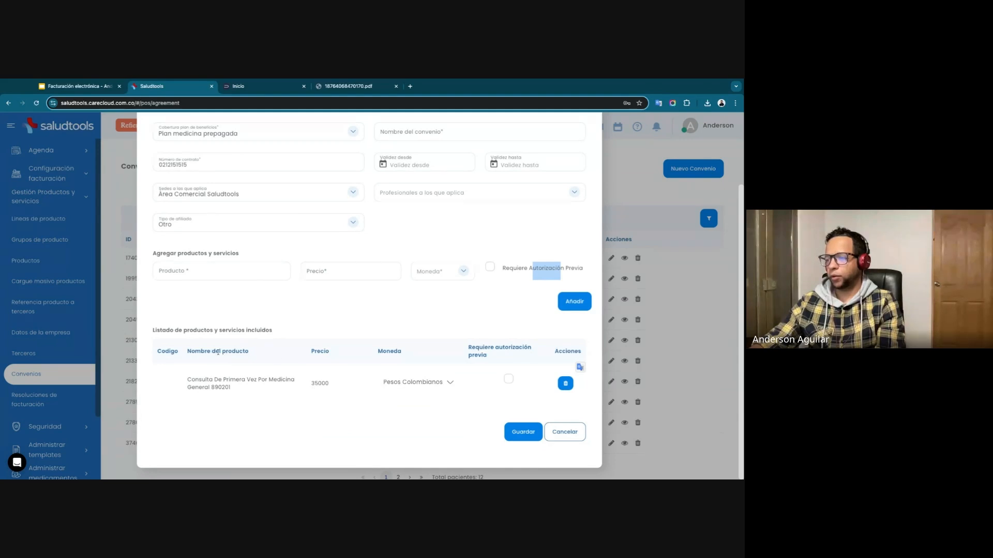
Name the agreement GOLD and save it.
{"action": "scroll", "coordinate": [227, 320], "scroll_direction": "up", "scroll_amount": 2}
{"action": "left_click", "coordinate": [395, 225]}
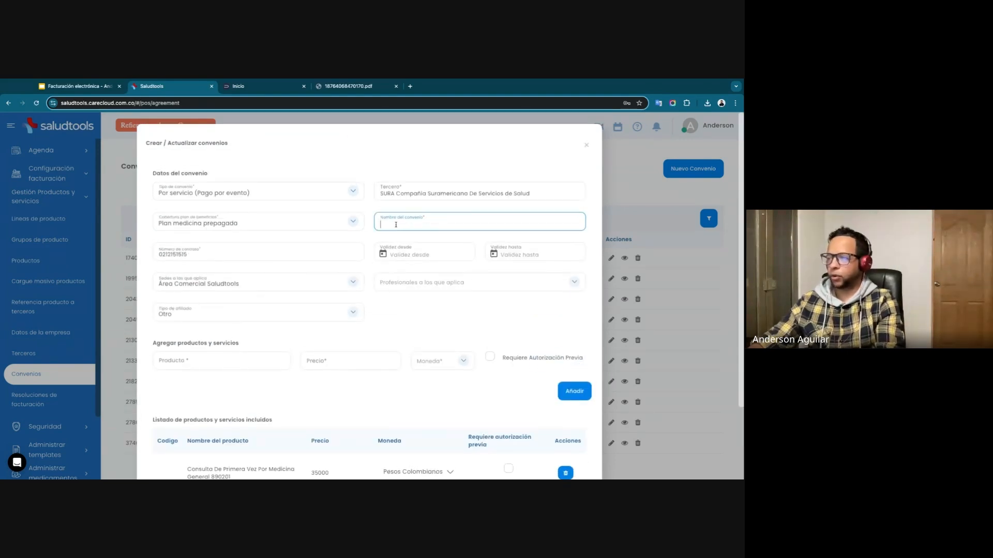
{"action": "type", "text": "GO"}
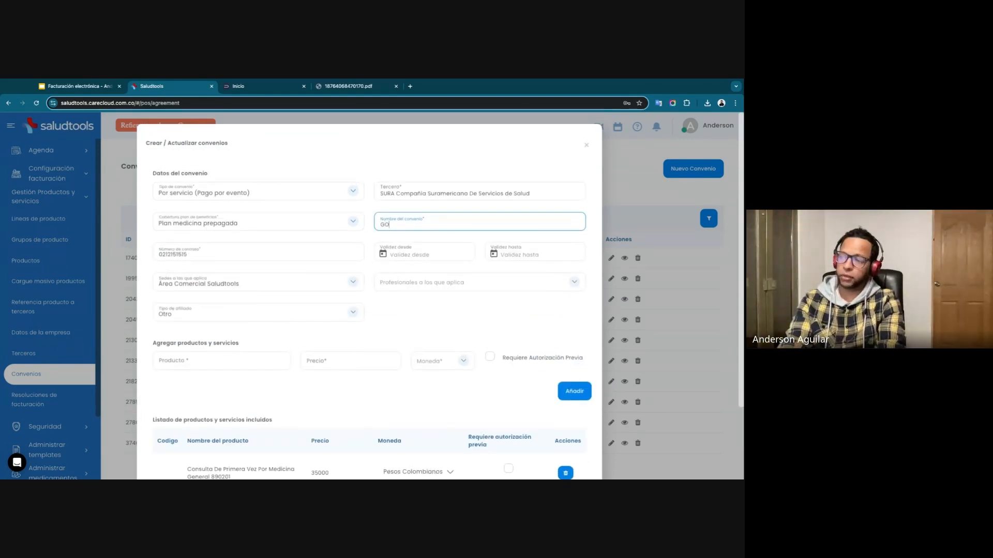
{"action": "type", "text": "LD"}
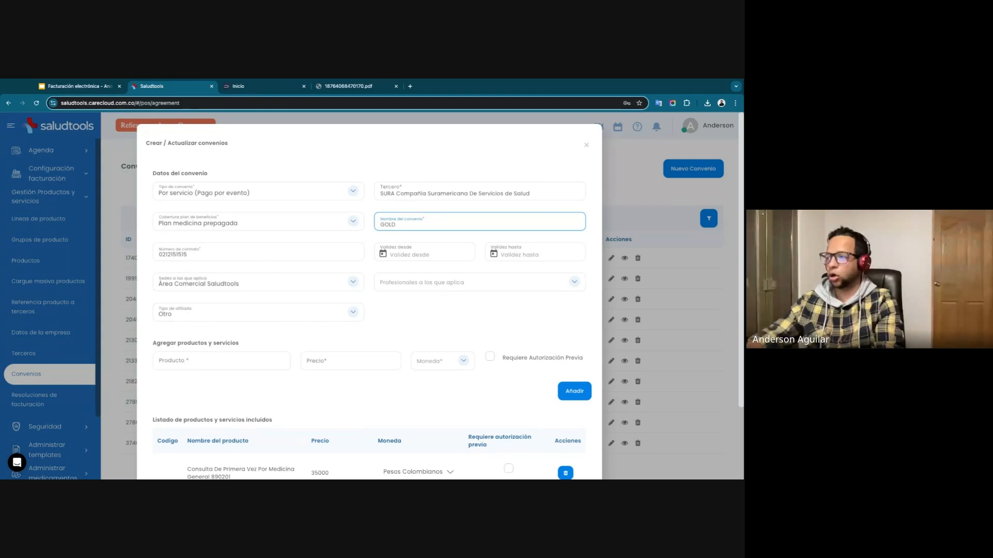
{"action": "scroll", "coordinate": [398, 303], "scroll_direction": "down", "scroll_amount": 2}
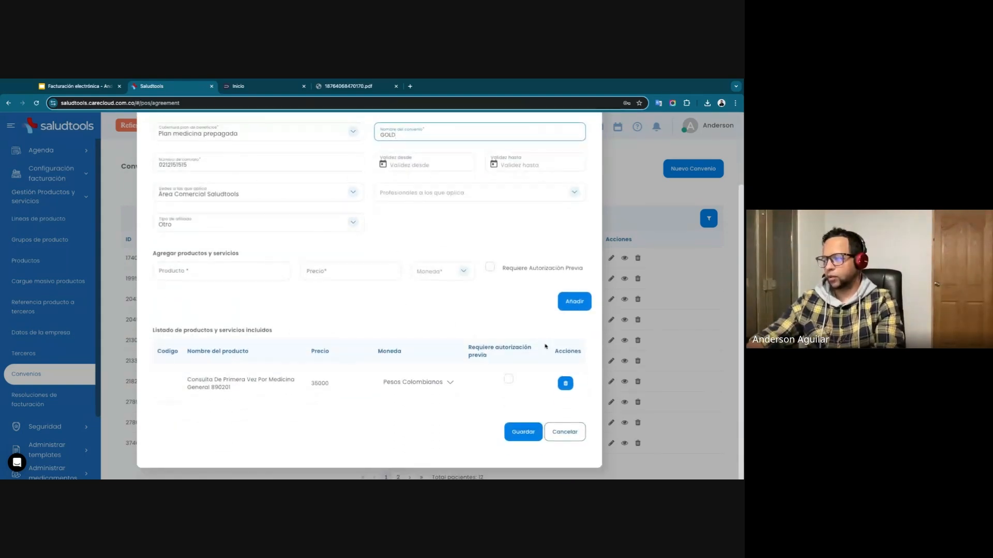
{"action": "left_click", "coordinate": [514, 431]}
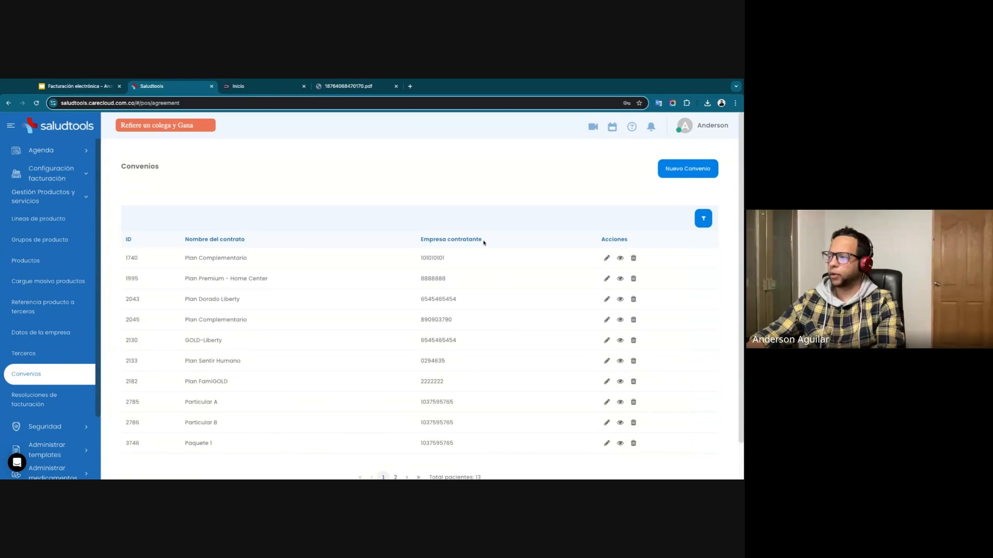
{"action": "scroll", "coordinate": [496, 269], "scroll_direction": "down", "scroll_amount": 2}
{"action": "scroll", "coordinate": [533, 277], "scroll_direction": "up", "scroll_amount": 2}
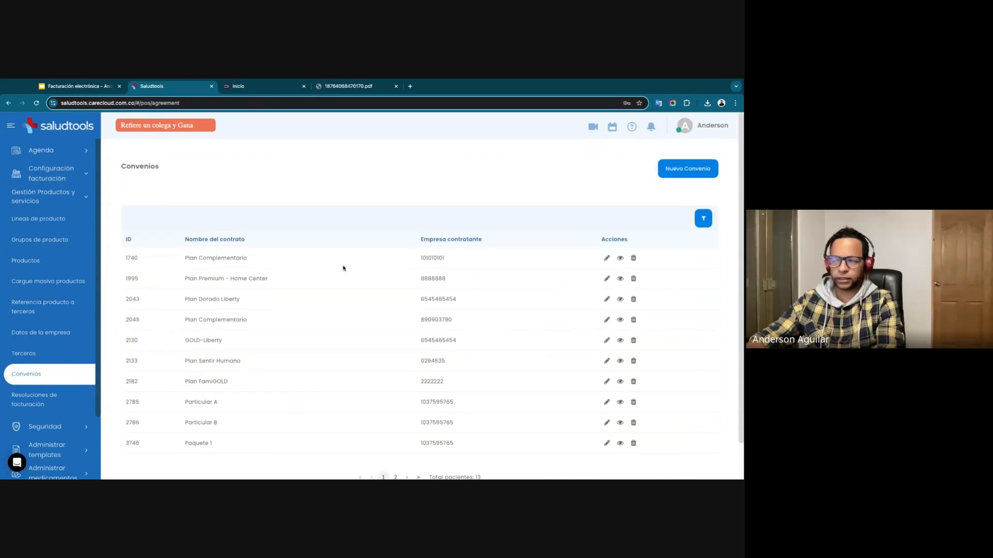
{"action": "left_click", "coordinate": [0, 207]}
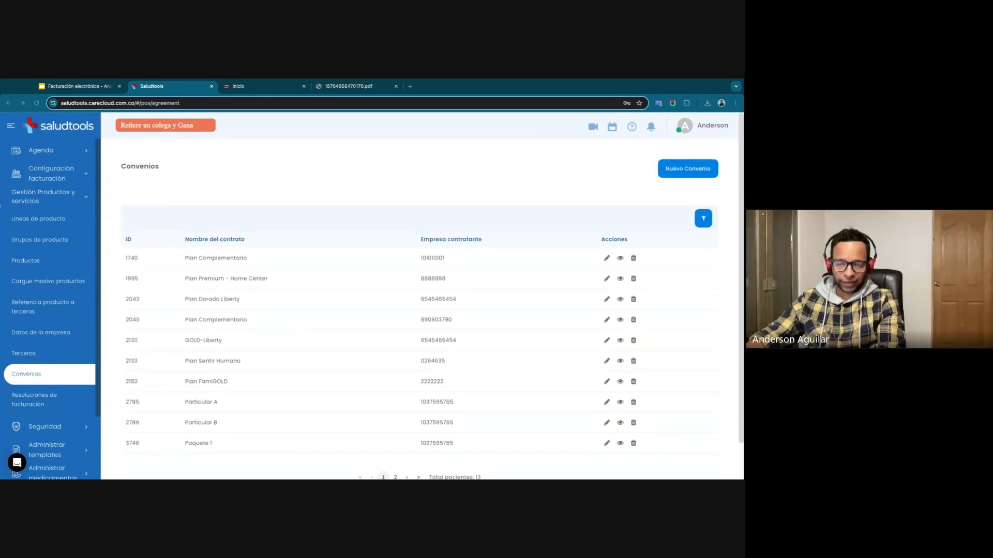
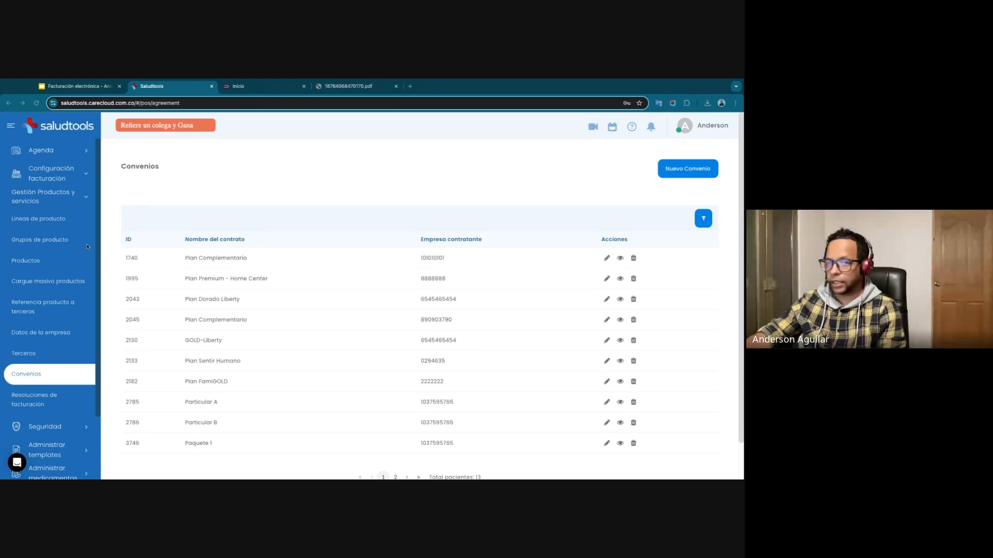
Leave the administration area and open the weekly appointments agenda.
{"action": "left_click", "coordinate": [709, 125]}
{"action": "left_click", "coordinate": [680, 165]}
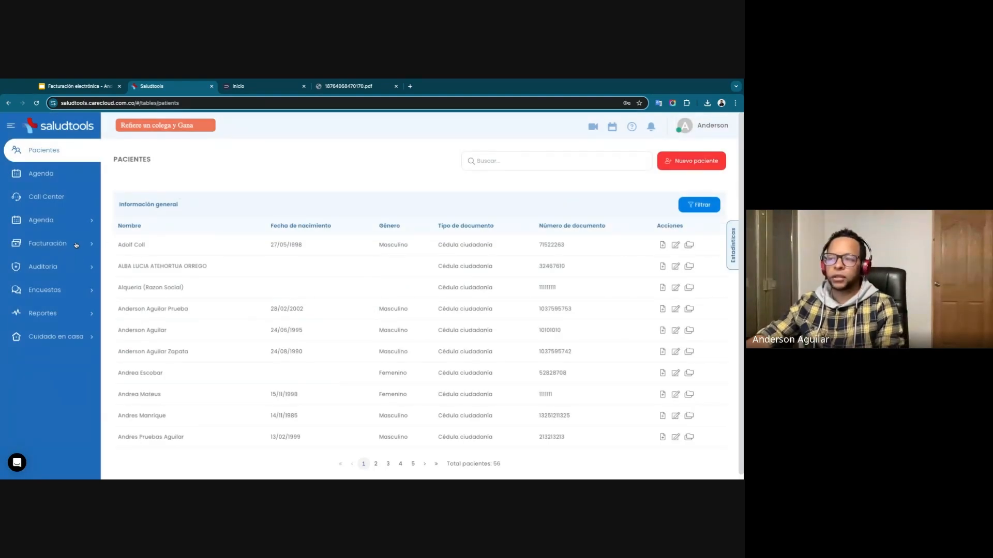
{"action": "left_click", "coordinate": [47, 175]}
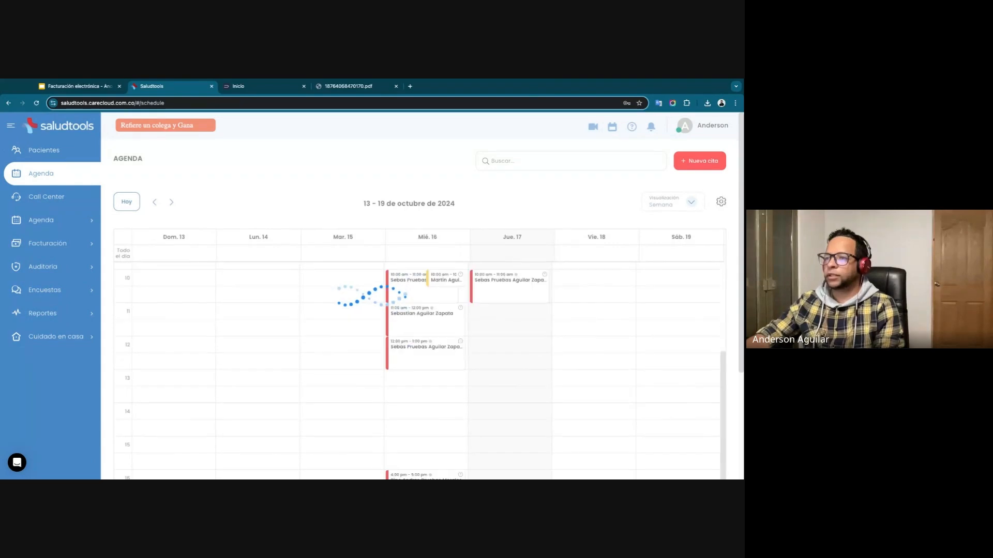
Open the service charges of the 10:00 am appointment on Thursday 17 October.
{"action": "scroll", "coordinate": [332, 288], "scroll_direction": "down", "scroll_amount": 2}
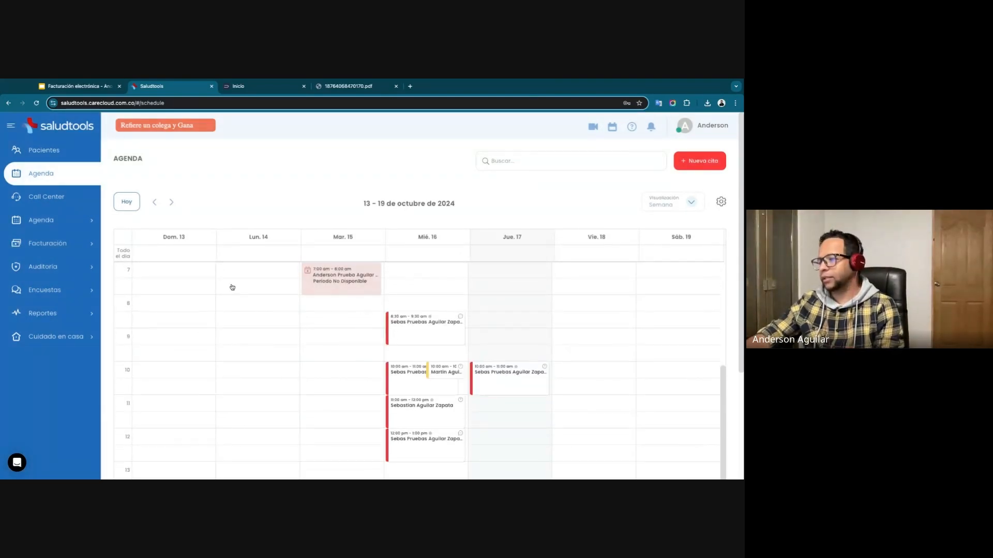
{"action": "scroll", "coordinate": [472, 328], "scroll_direction": "down", "scroll_amount": 1}
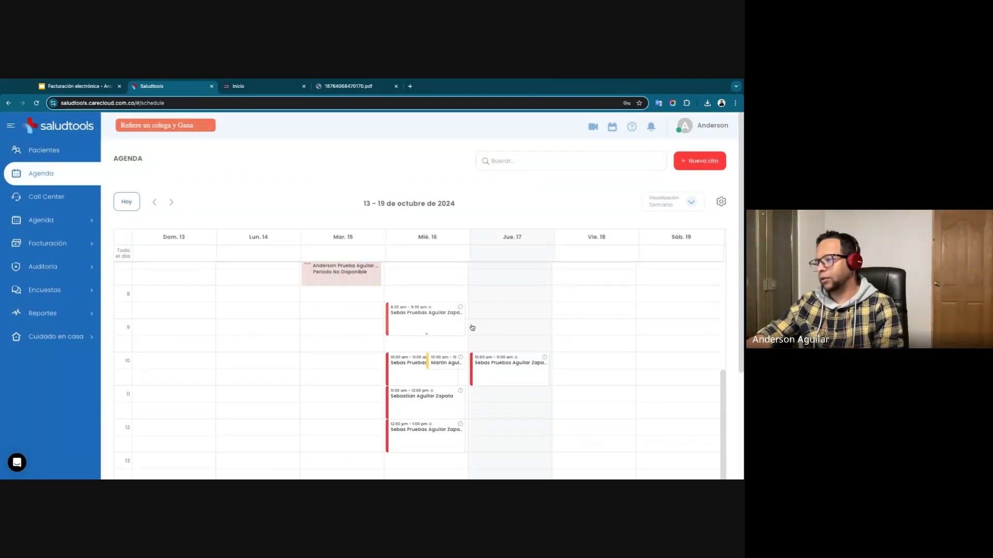
{"action": "left_click", "coordinate": [509, 372]}
{"action": "scroll", "coordinate": [623, 303], "scroll_direction": "down", "scroll_amount": 3}
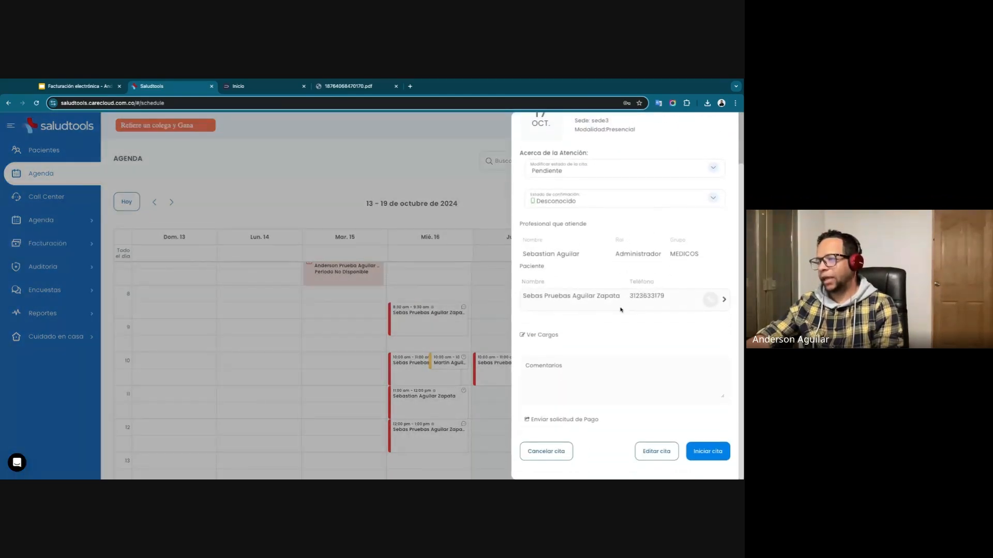
{"action": "left_click", "coordinate": [551, 337]}
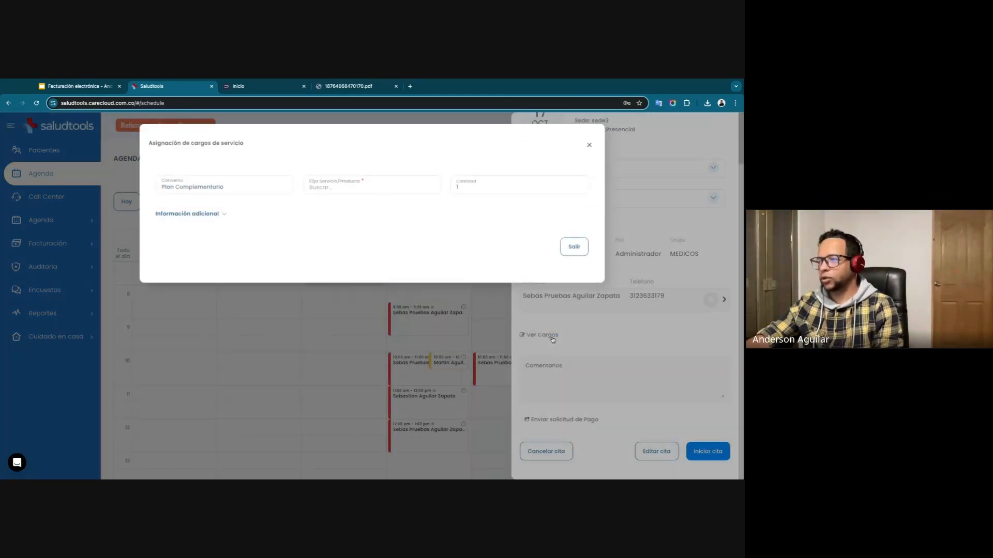
{"action": "left_click", "coordinate": [339, 190]}
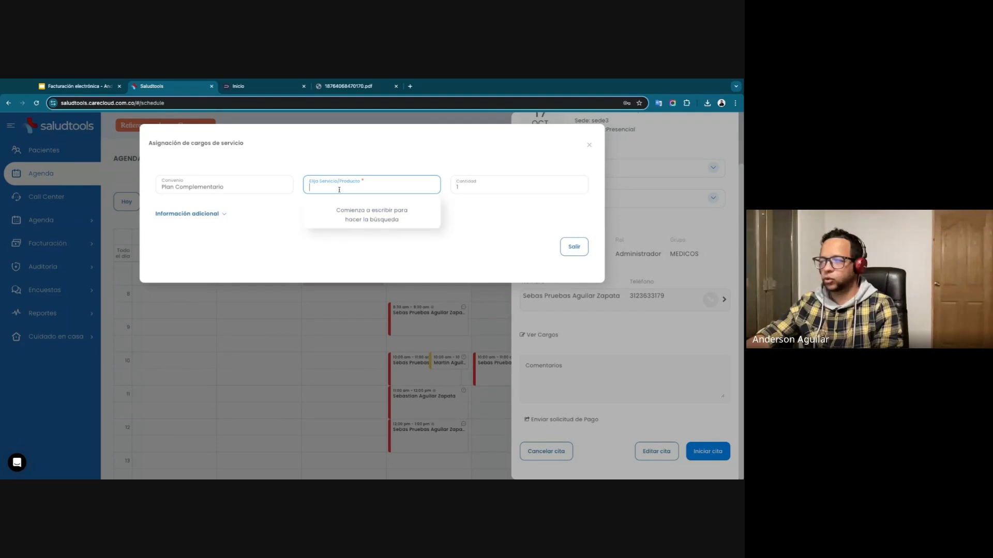
{"action": "type", "text": "primera"}
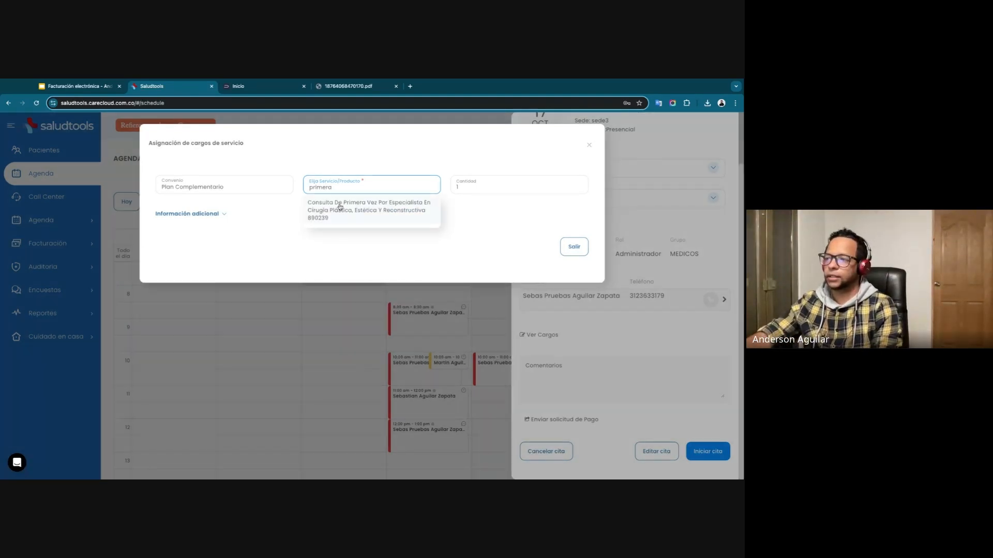
{"action": "key", "text": "ctrl+a"}
{"action": "key", "text": "BackSpace"}
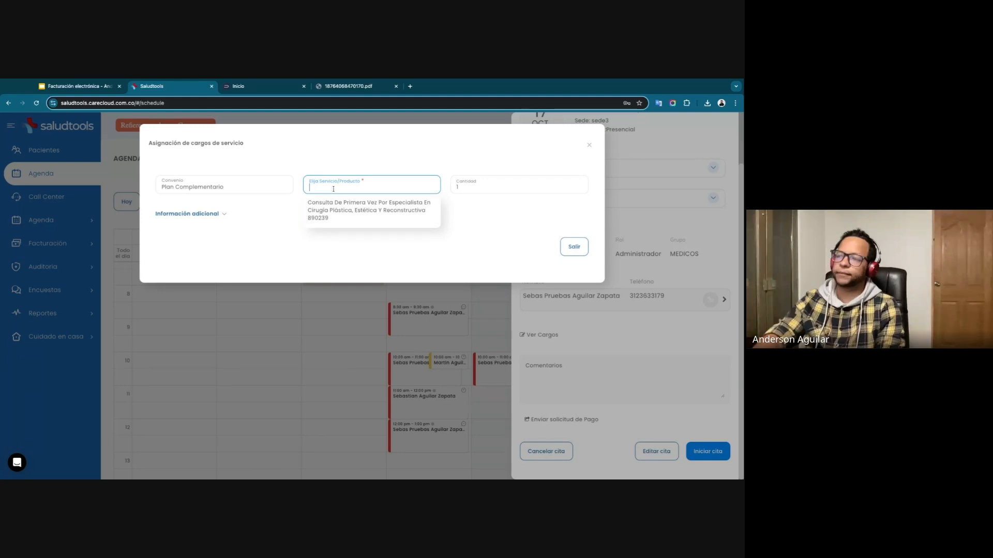
{"action": "left_click", "coordinate": [343, 173]}
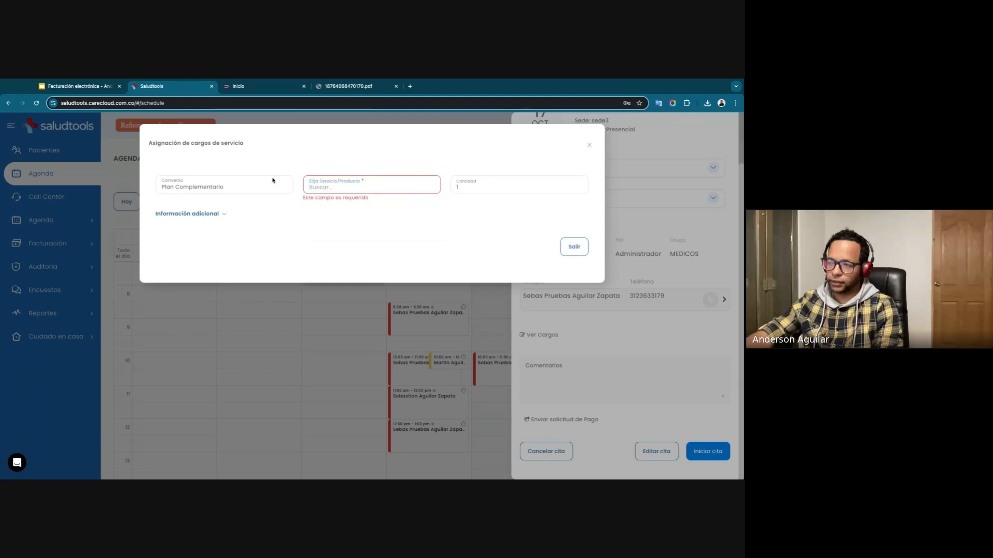
Assign a charge to the appointment under the GOLD agreement for Consulta De Primera Vez Por Medicina General.
{"action": "left_click", "coordinate": [212, 187]}
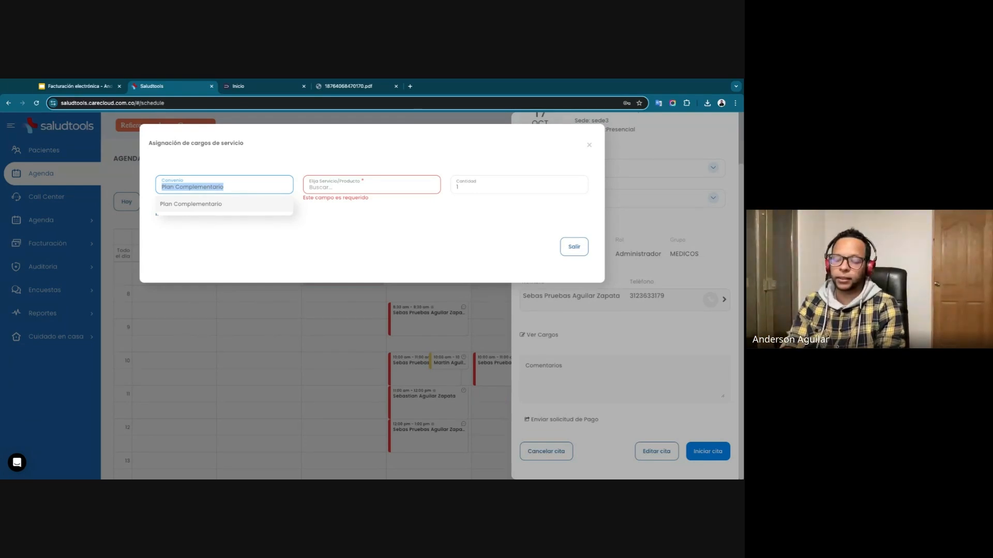
{"action": "type", "text": "gold"}
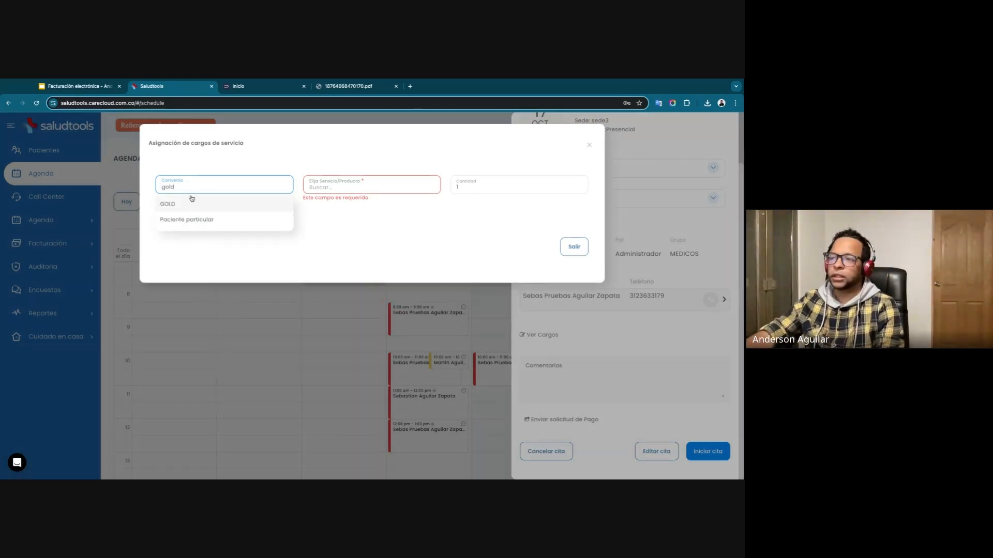
{"action": "left_click", "coordinate": [191, 203]}
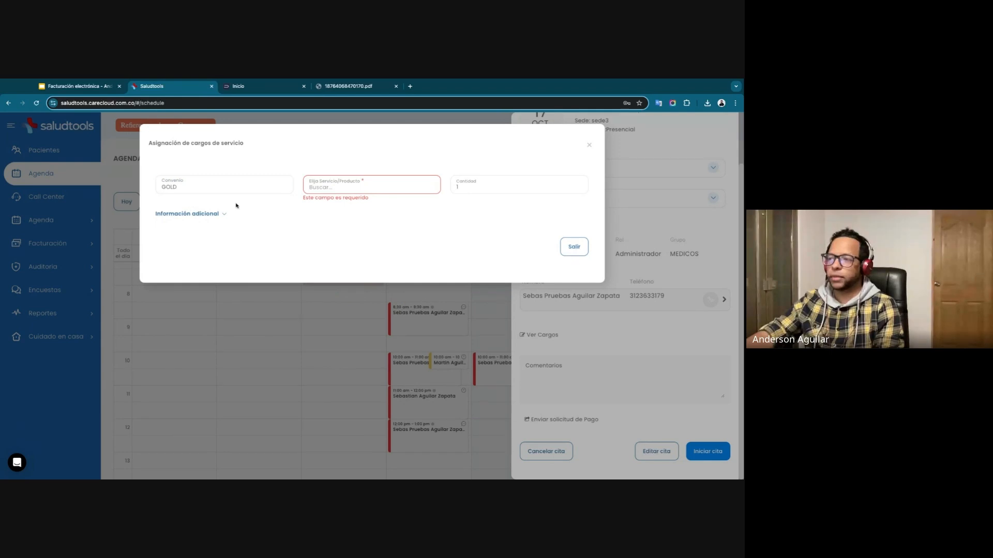
{"action": "left_click", "coordinate": [320, 190]}
{"action": "type", "text": "genera"}
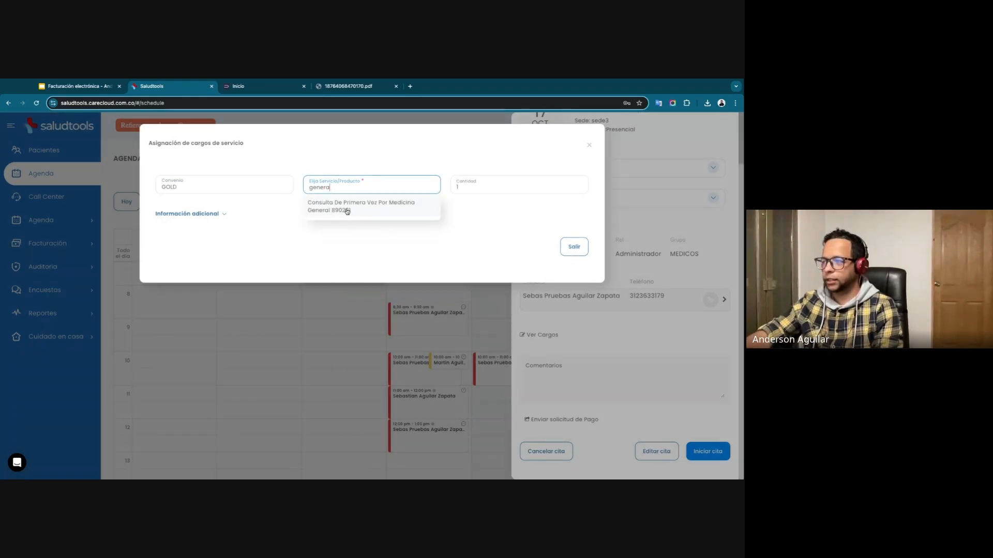
{"action": "left_click", "coordinate": [346, 211]}
{"action": "left_click", "coordinate": [571, 231]}
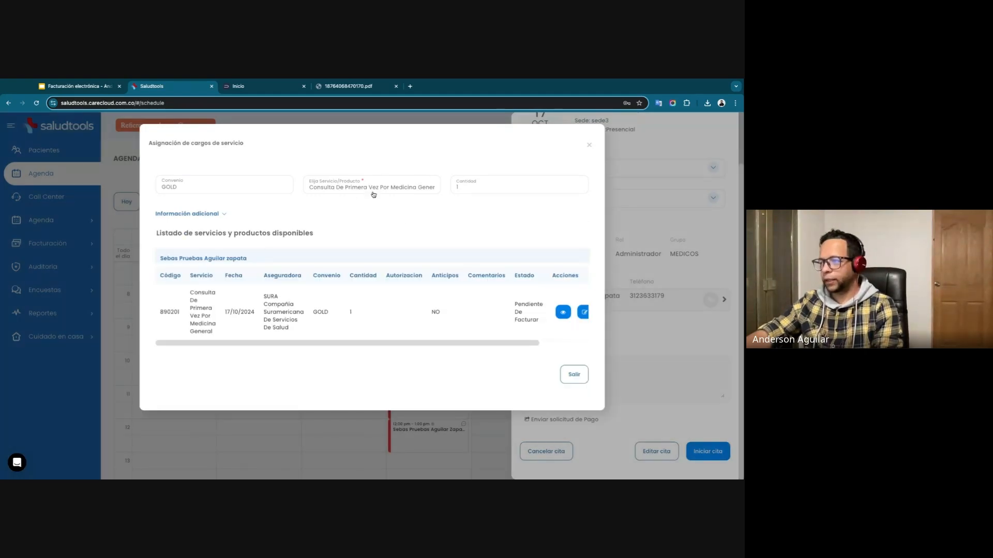
Check the details of the newly assigned charge in its update form and close it without editing.
{"action": "left_click_drag", "start_coordinate": [447, 344], "coordinate": [497, 345]}
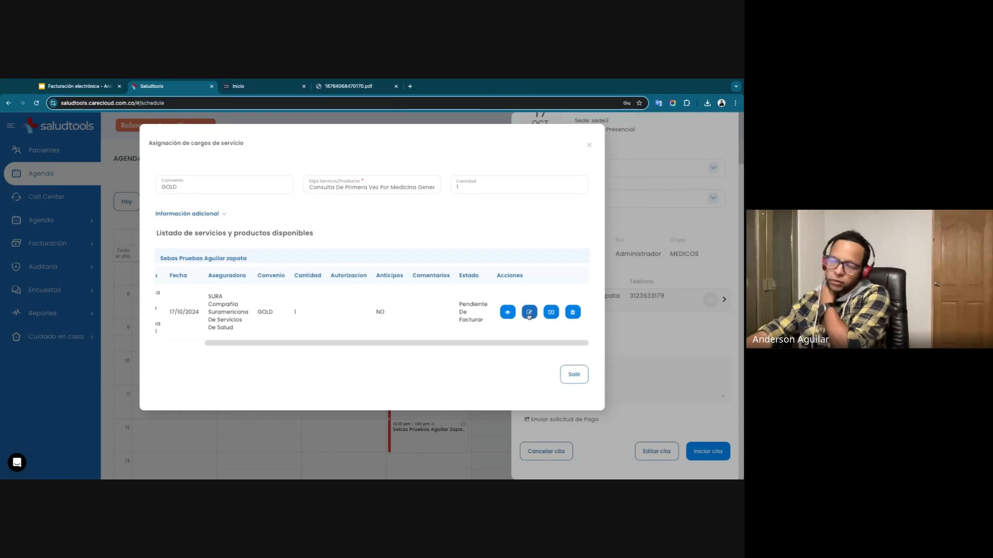
{"action": "left_click", "coordinate": [530, 313]}
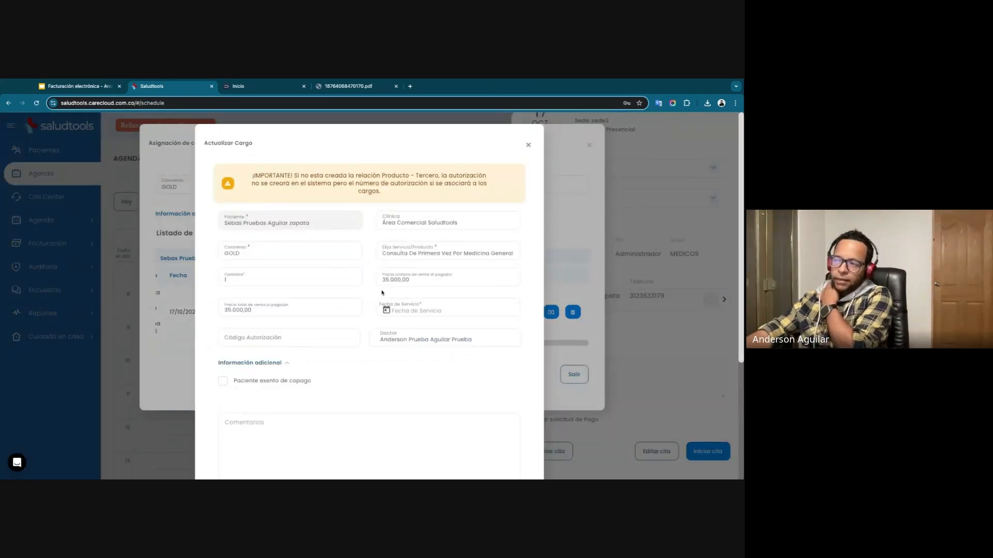
{"action": "left_click", "coordinate": [528, 146]}
{"action": "left_click", "coordinate": [254, 189]}
{"action": "left_click", "coordinate": [255, 189]}
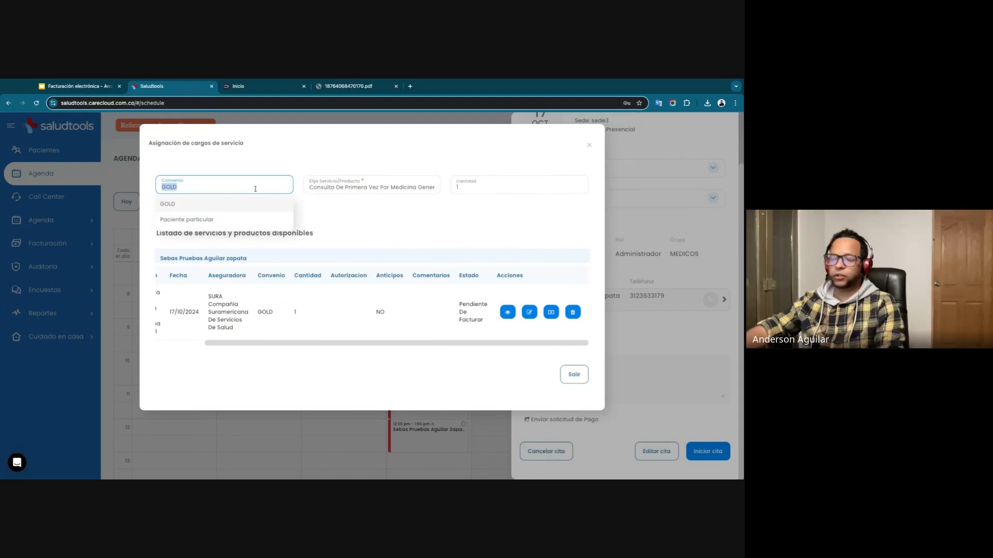
{"action": "type", "text": "particu"}
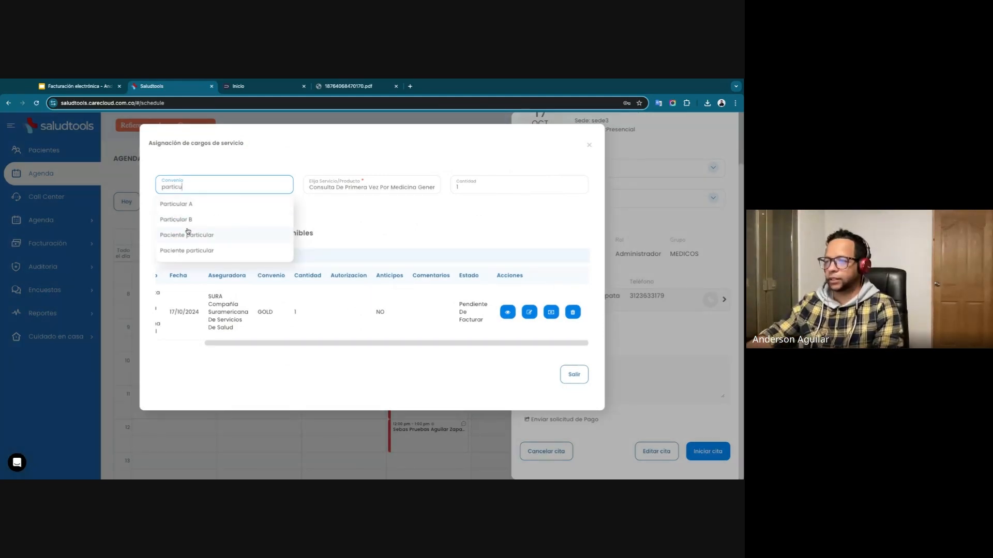
{"action": "left_click", "coordinate": [193, 236]}
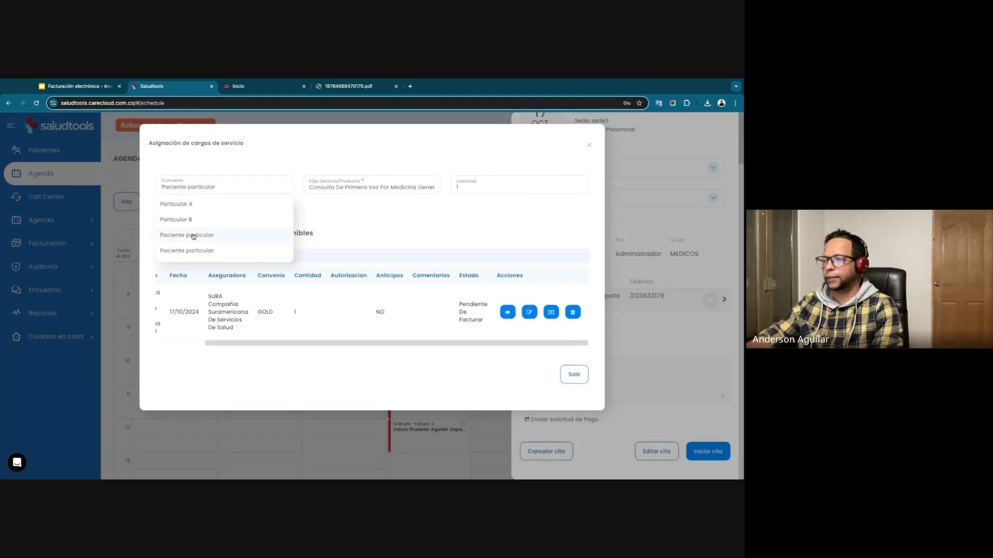
{"action": "double_click", "coordinate": [327, 188]}
{"action": "left_click", "coordinate": [419, 188]}
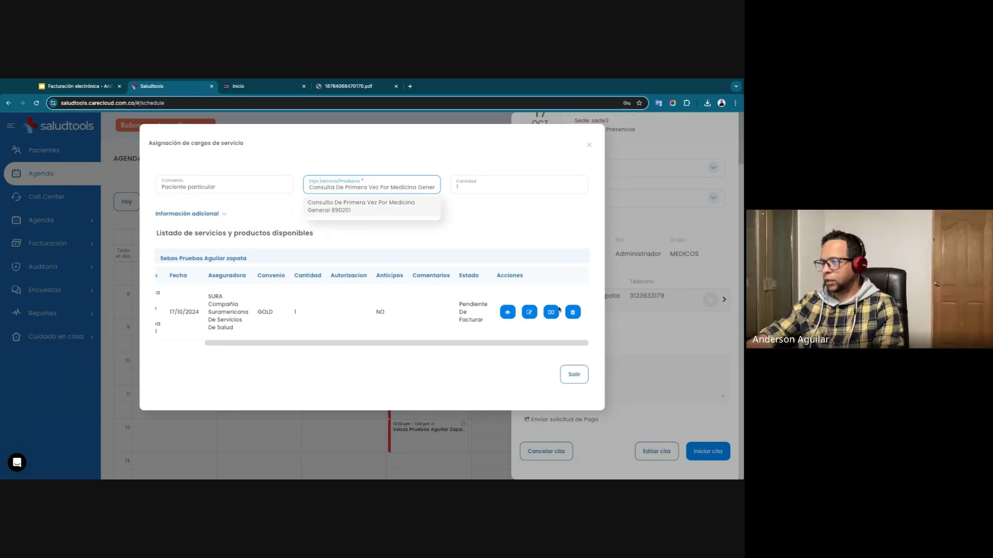
{"action": "left_click", "coordinate": [334, 210]}
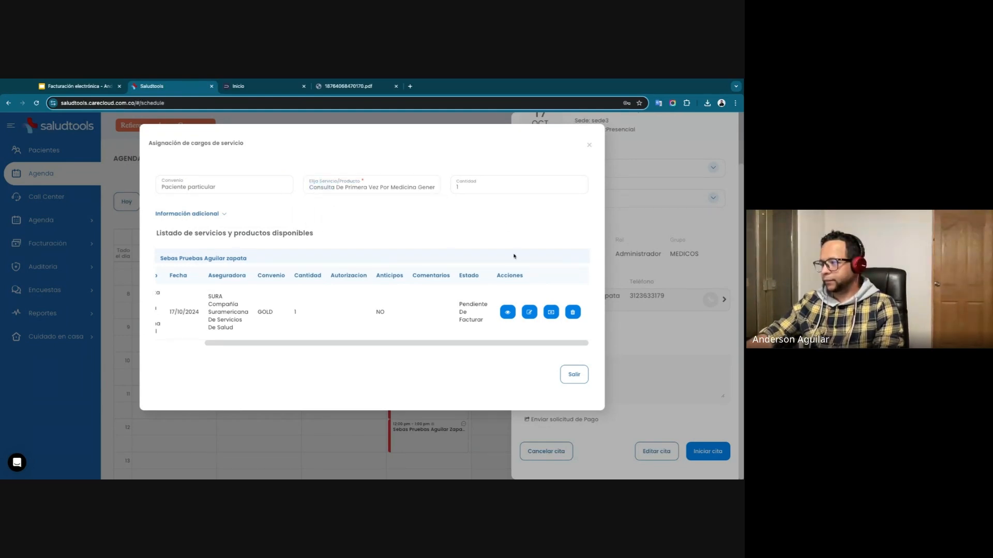
{"action": "left_click", "coordinate": [212, 189]}
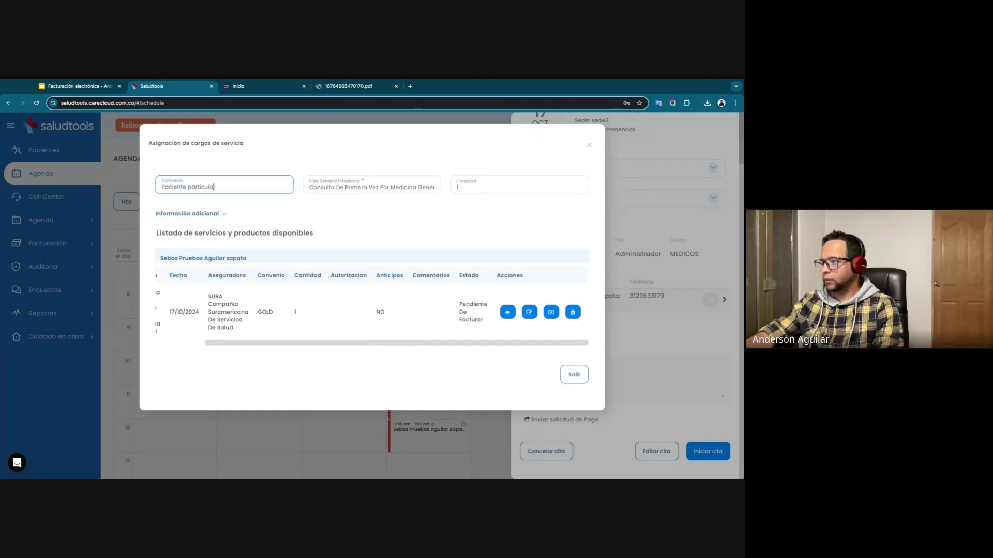
Exit the appointment's charges and details, and open the billing list of charges.
{"action": "left_click", "coordinate": [572, 377]}
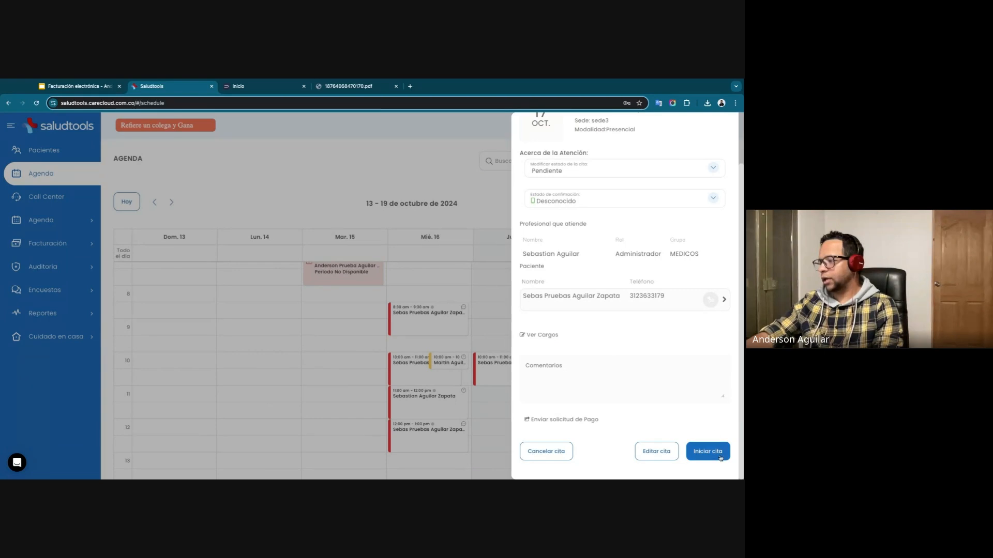
{"action": "scroll", "coordinate": [722, 290], "scroll_direction": "up", "scroll_amount": 2}
{"action": "left_click", "coordinate": [722, 136]}
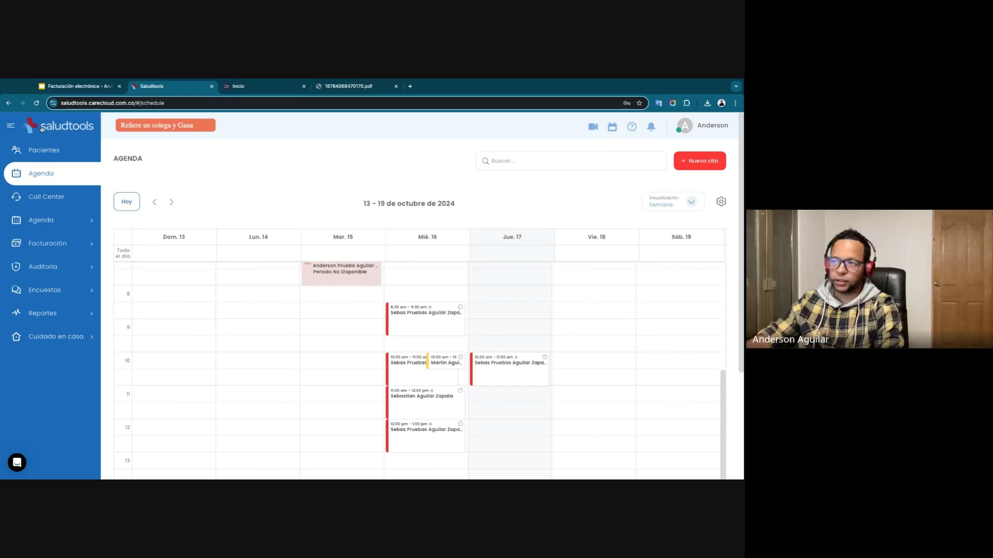
{"action": "scroll", "coordinate": [490, 304], "scroll_direction": "down", "scroll_amount": 1}
{"action": "scroll", "coordinate": [491, 305], "scroll_direction": "down", "scroll_amount": 3}
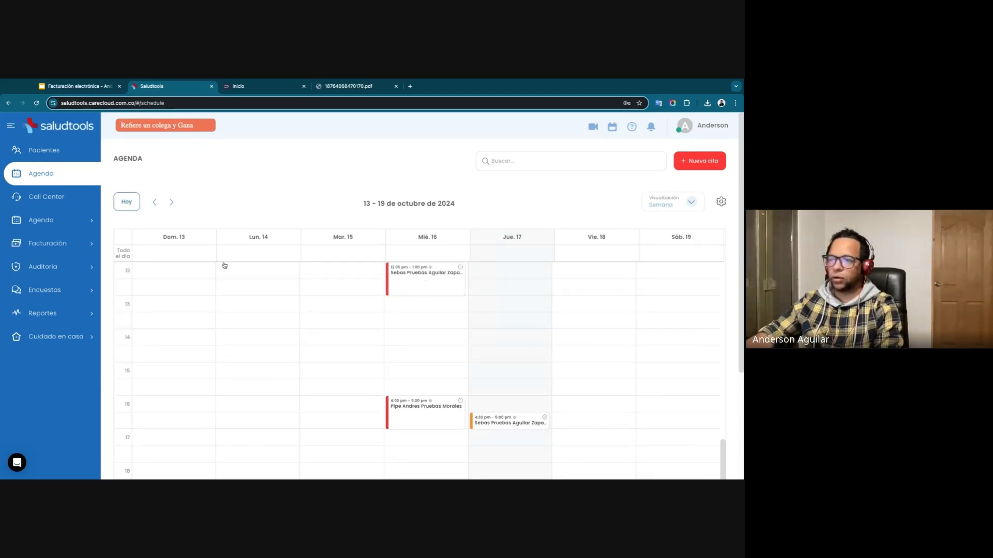
{"action": "left_click", "coordinate": [67, 243]}
{"action": "left_click", "coordinate": [66, 266]}
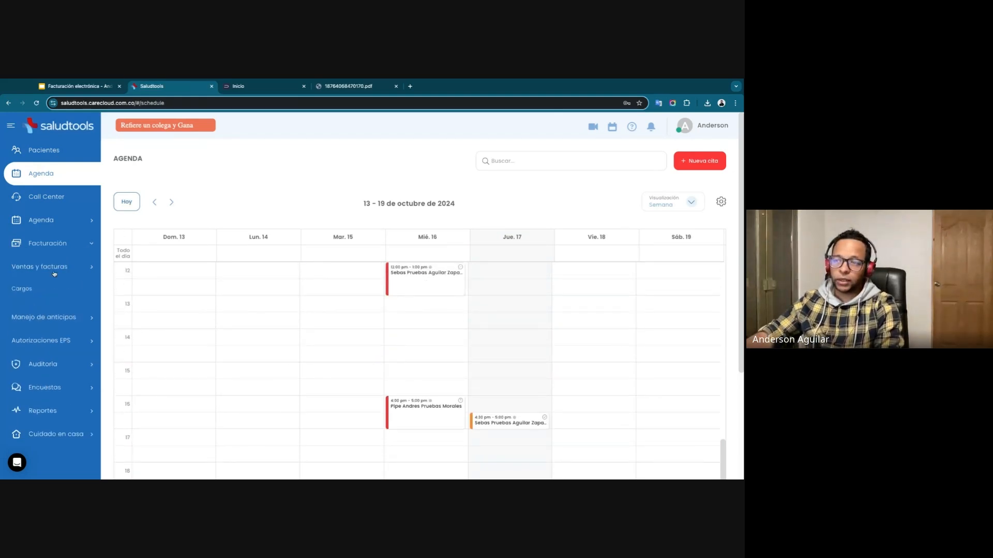
{"action": "left_click", "coordinate": [31, 292]}
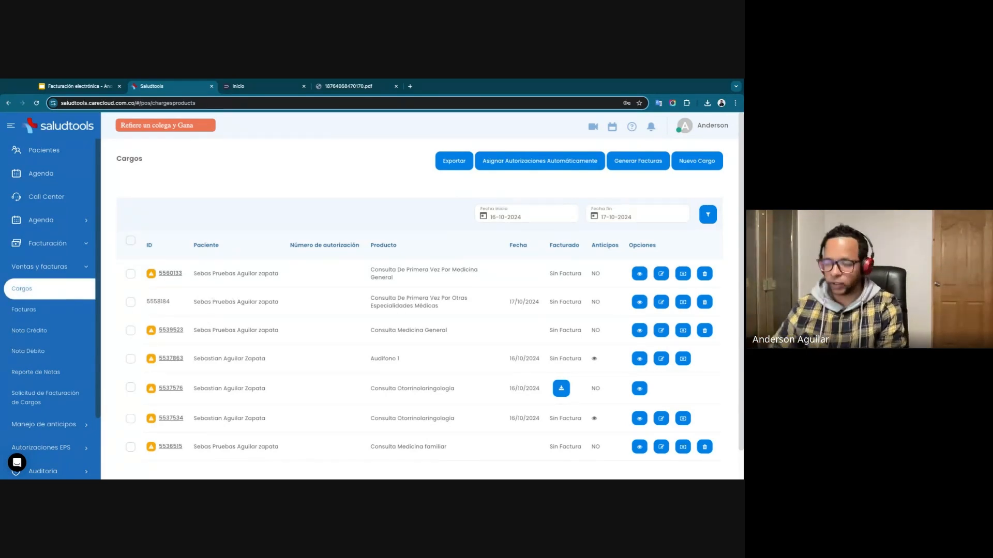
Review the charges list and view the attention association for the first general medicine consultation charge.
{"action": "scroll", "coordinate": [201, 292], "scroll_direction": "down", "scroll_amount": 1}
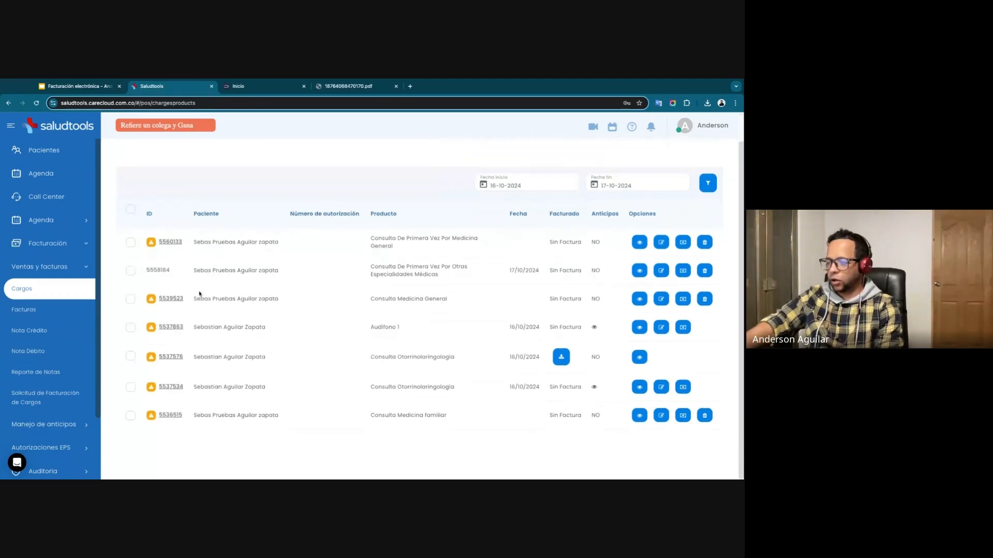
{"action": "scroll", "coordinate": [200, 294], "scroll_direction": "up", "scroll_amount": 1}
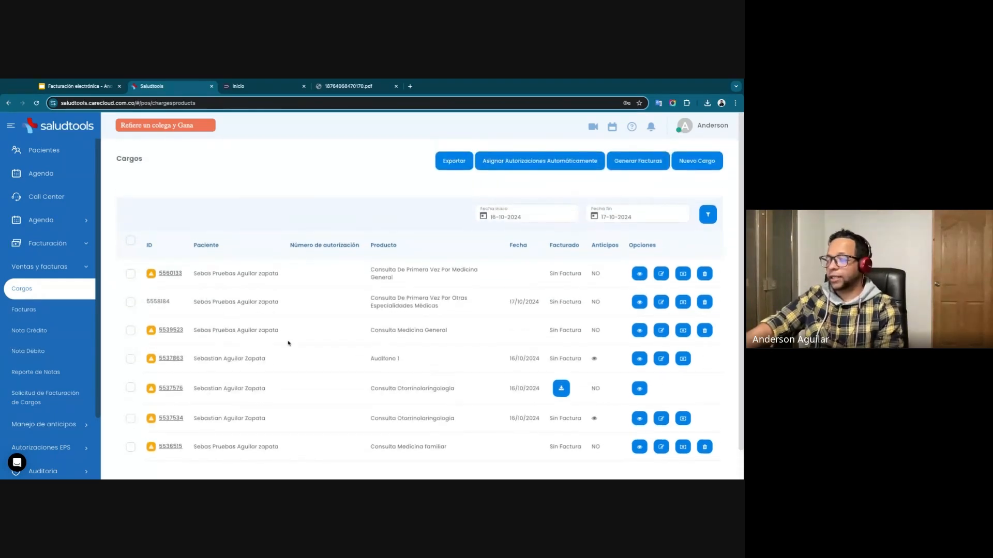
{"action": "scroll", "coordinate": [279, 331], "scroll_direction": "down", "scroll_amount": 1}
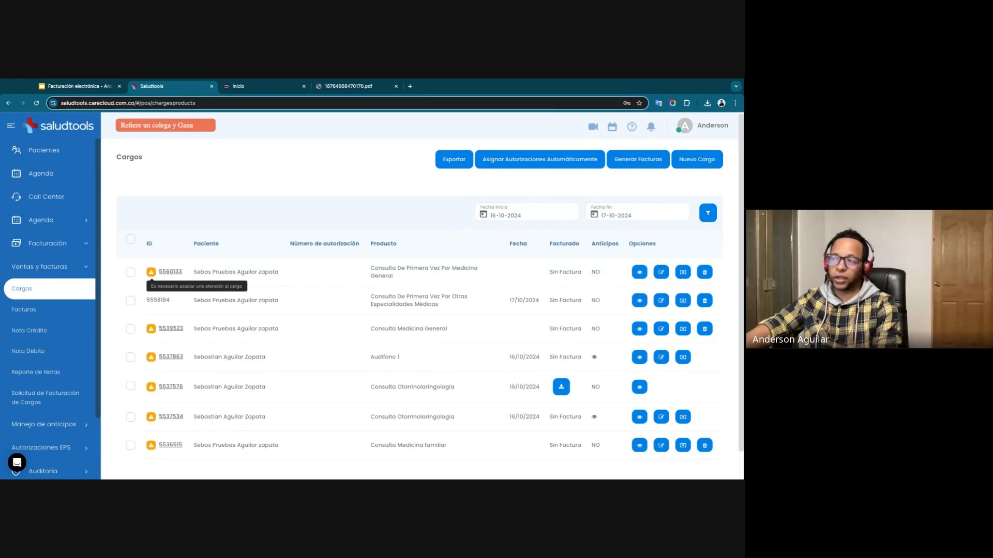
{"action": "left_click", "coordinate": [150, 273]}
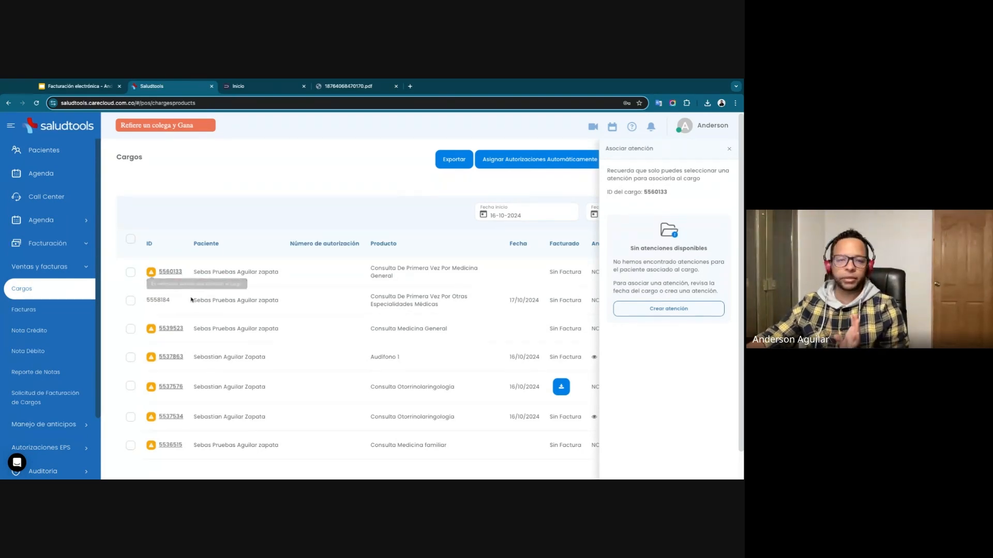
{"action": "left_click", "coordinate": [729, 149]}
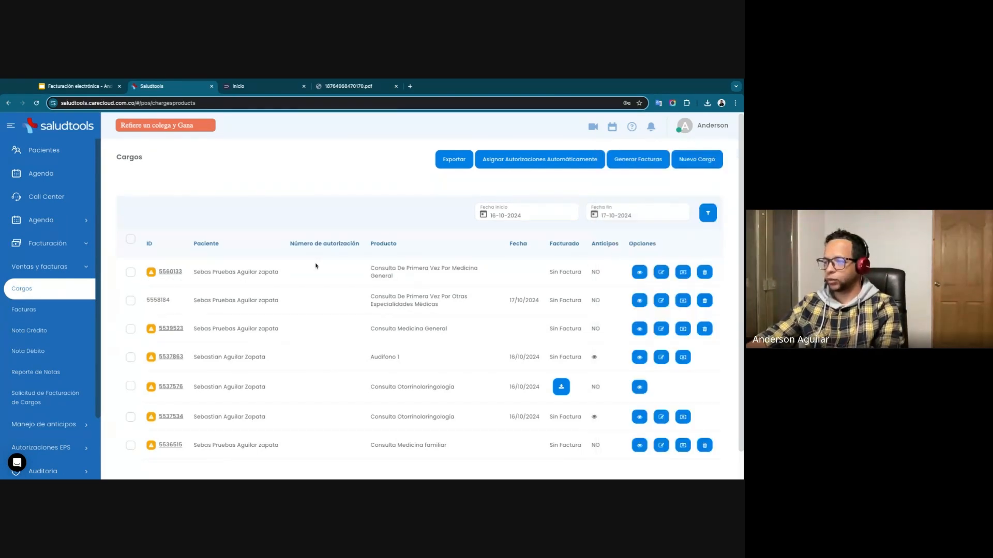
Open the first general medicine consultation charge for updating and change its agreement to Paciente particular.
{"action": "scroll", "coordinate": [262, 282], "scroll_direction": "down", "scroll_amount": 1}
{"action": "scroll", "coordinate": [263, 281], "scroll_direction": "up", "scroll_amount": 1}
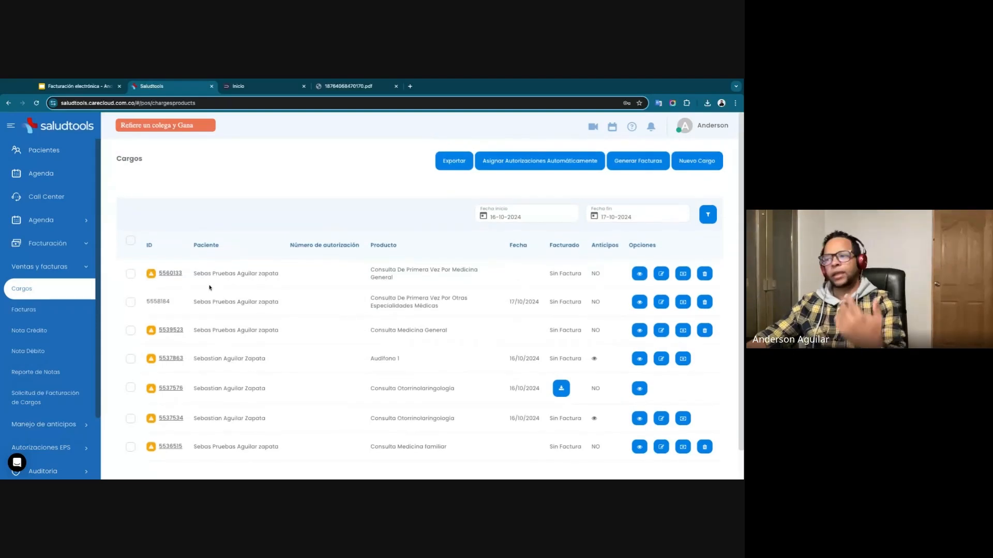
{"action": "left_click", "coordinate": [662, 274]}
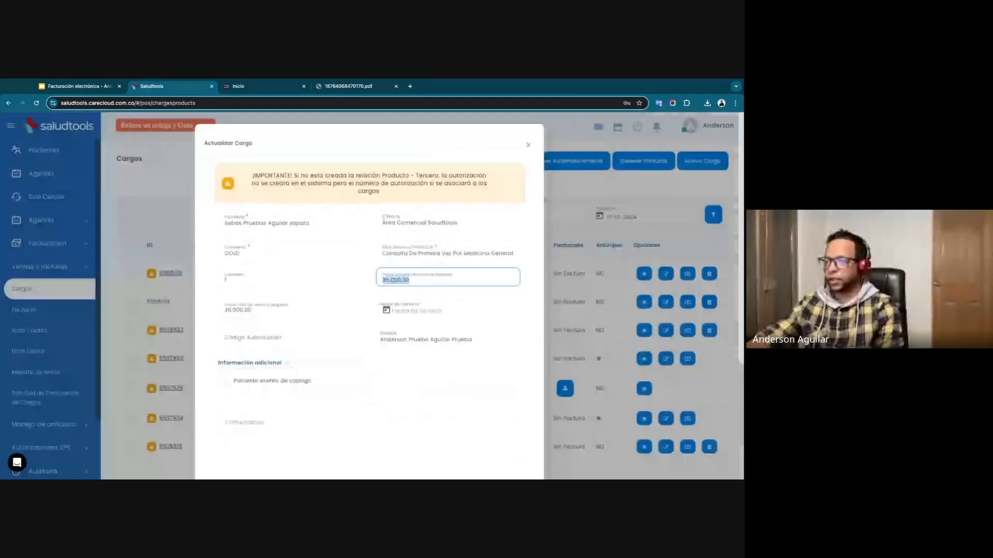
{"action": "left_click", "coordinate": [259, 251]}
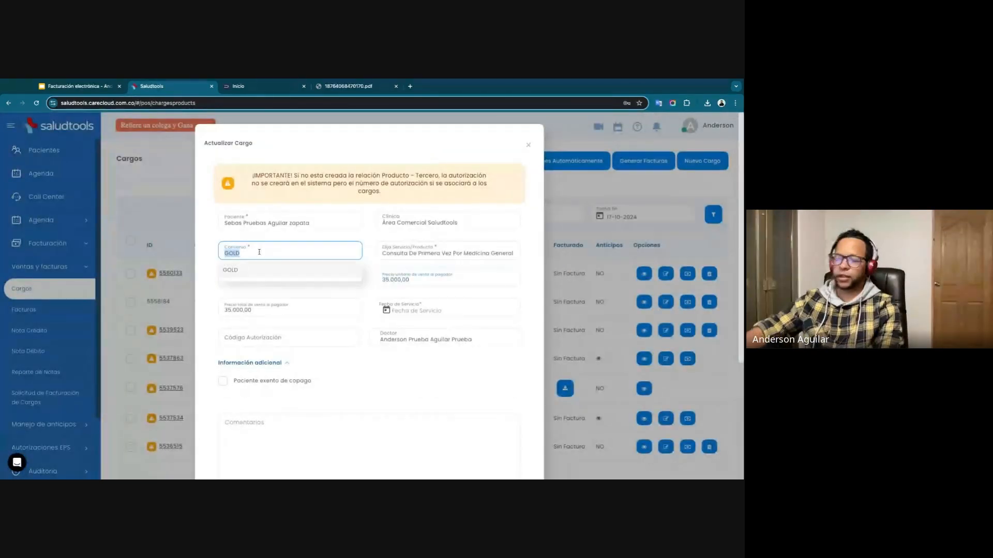
{"action": "type", "text": "particula"}
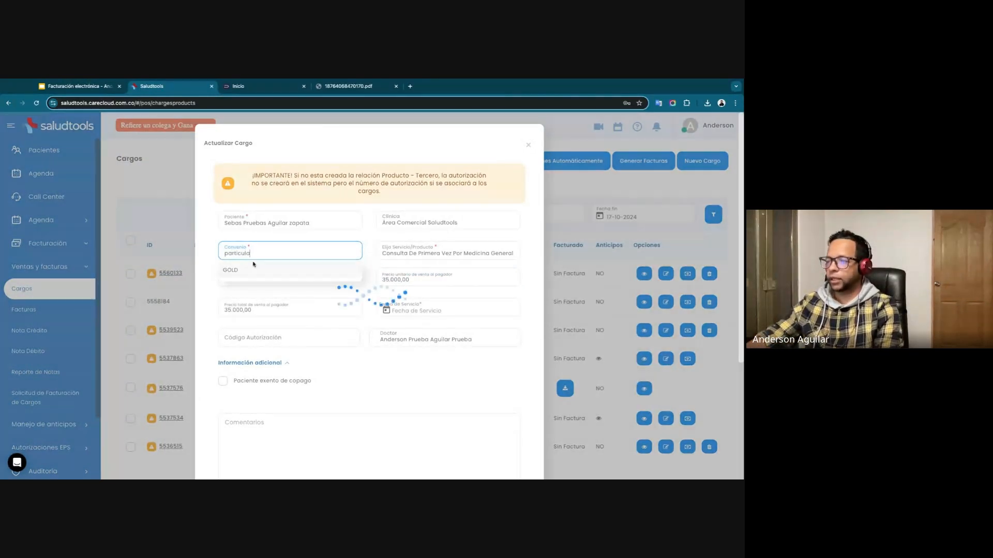
{"action": "left_click", "coordinate": [250, 301]}
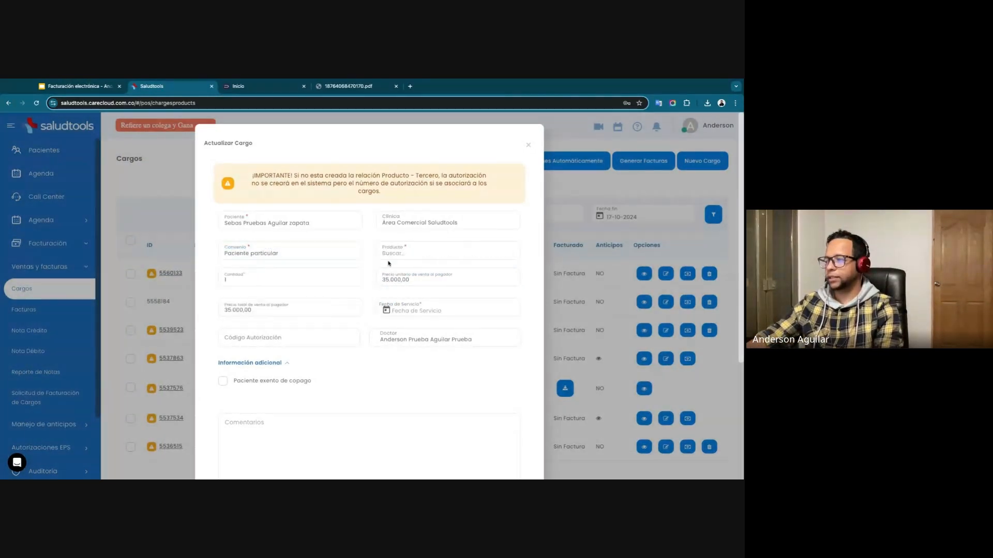
Search the charge's product by "genera" and choose Consulta De Primera Vez Por Medicina General.
{"action": "left_click", "coordinate": [400, 253]}
{"action": "type", "text": "a"}
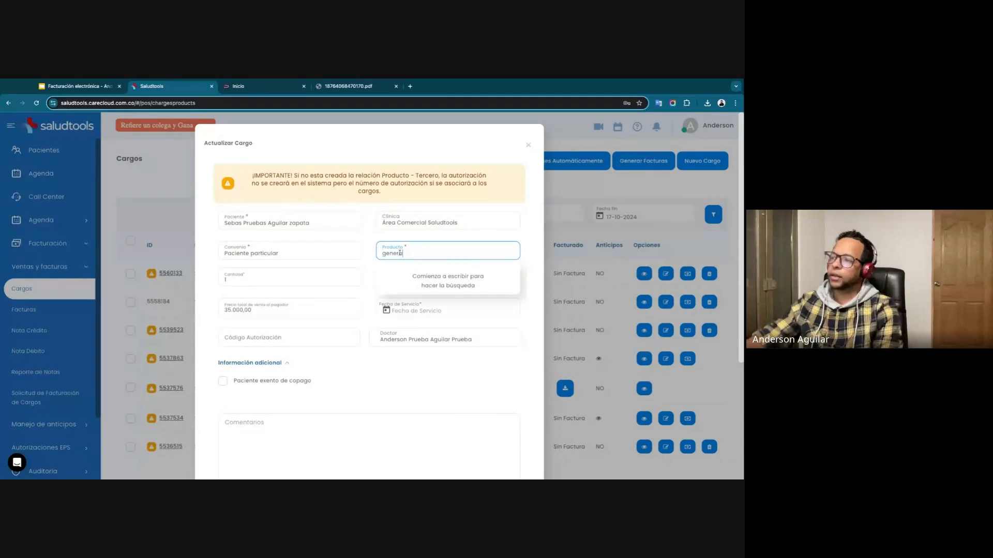
{"action": "scroll", "coordinate": [425, 307], "scroll_direction": "down", "scroll_amount": 3}
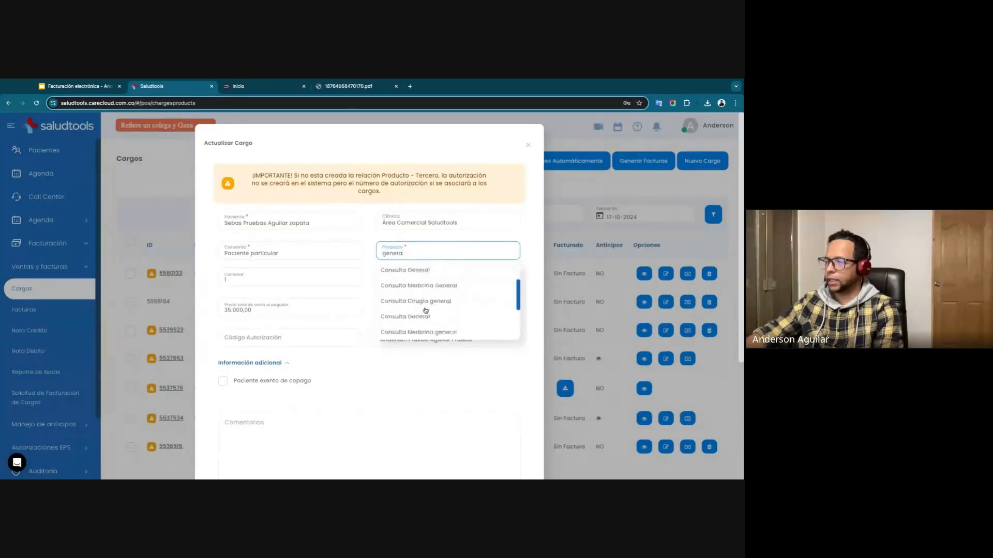
{"action": "left_click", "coordinate": [423, 325]}
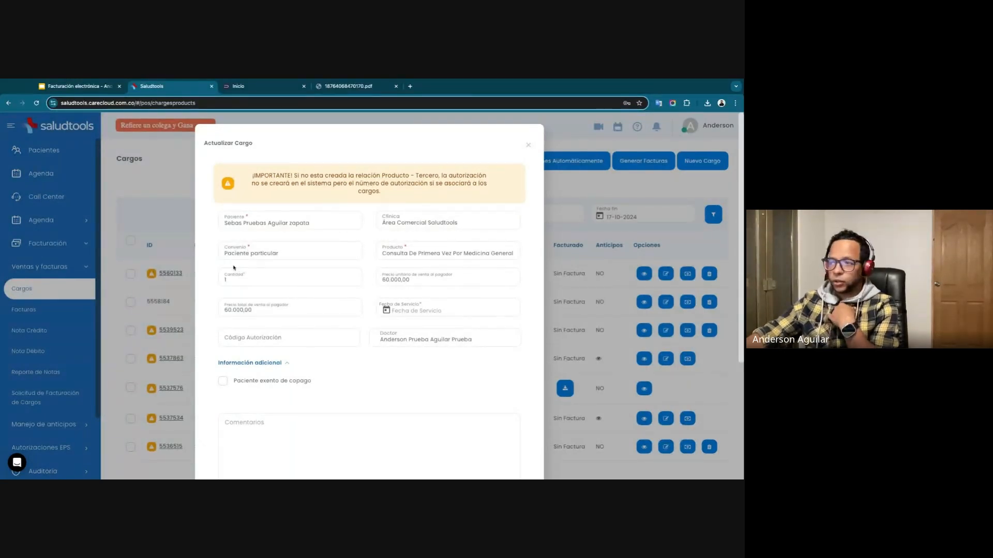
Set the charge's unit price to 50.000,00 and its service date to 17-10-2024, and save the charge.
{"action": "double_click", "coordinate": [399, 281]}
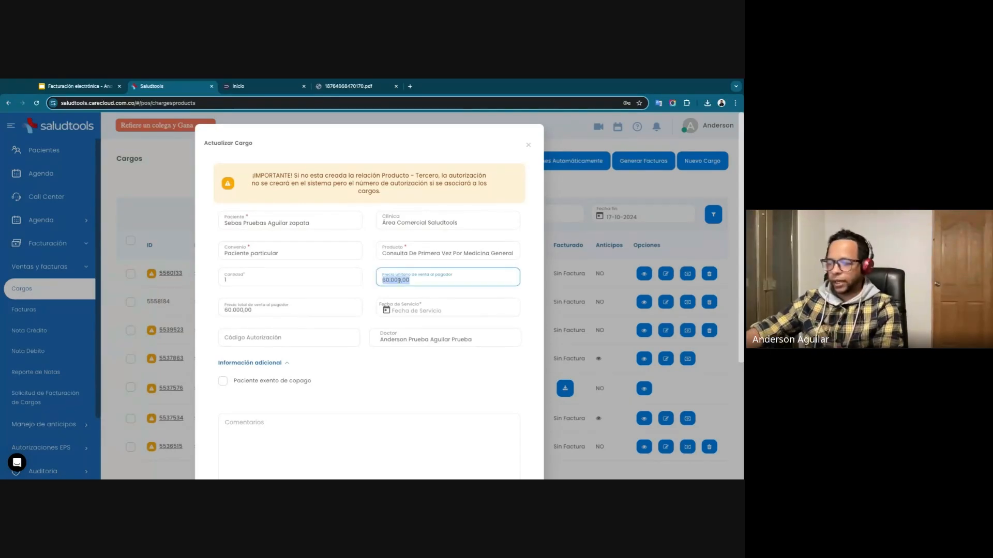
{"action": "type", "text": "50.000,00"}
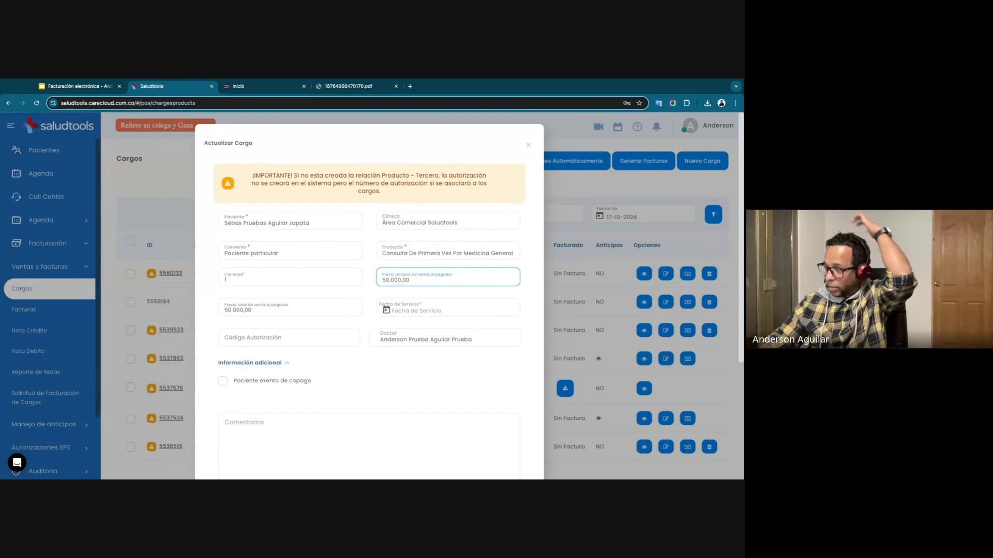
{"action": "left_click", "coordinate": [386, 315]}
{"action": "left_click", "coordinate": [451, 395]}
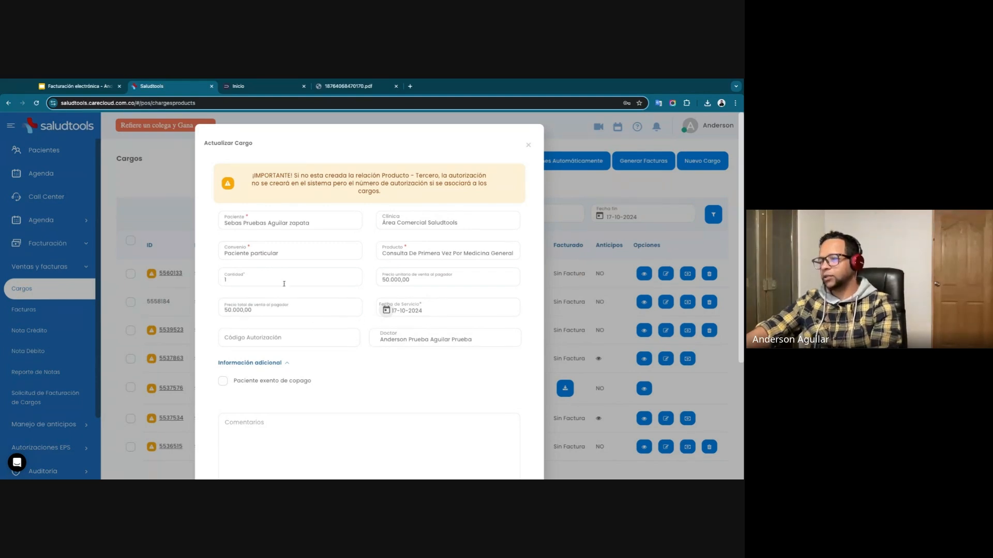
{"action": "scroll", "coordinate": [255, 299], "scroll_direction": "down", "scroll_amount": 1}
{"action": "scroll", "coordinate": [254, 299], "scroll_direction": "down", "scroll_amount": 3}
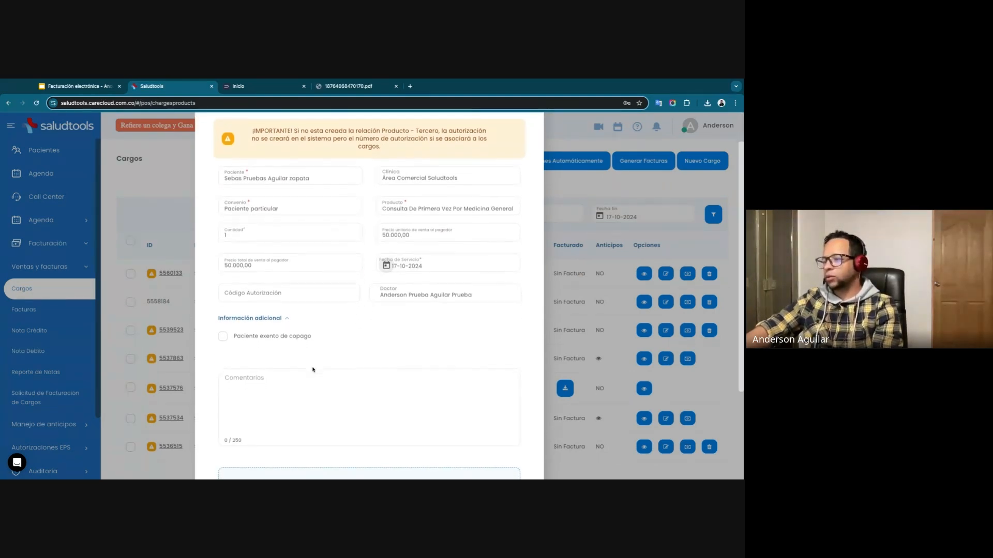
{"action": "left_click", "coordinate": [259, 295]}
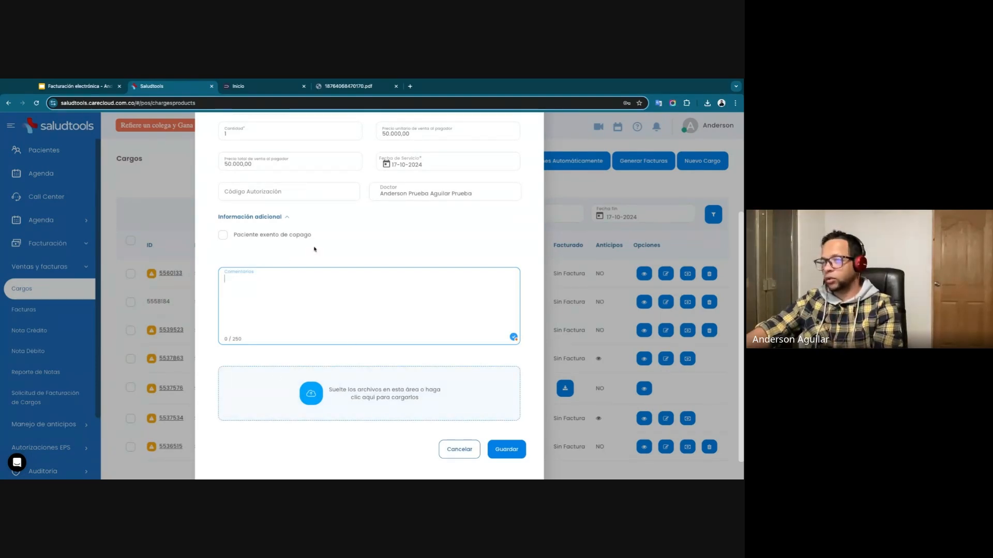
{"action": "left_click", "coordinate": [500, 450]}
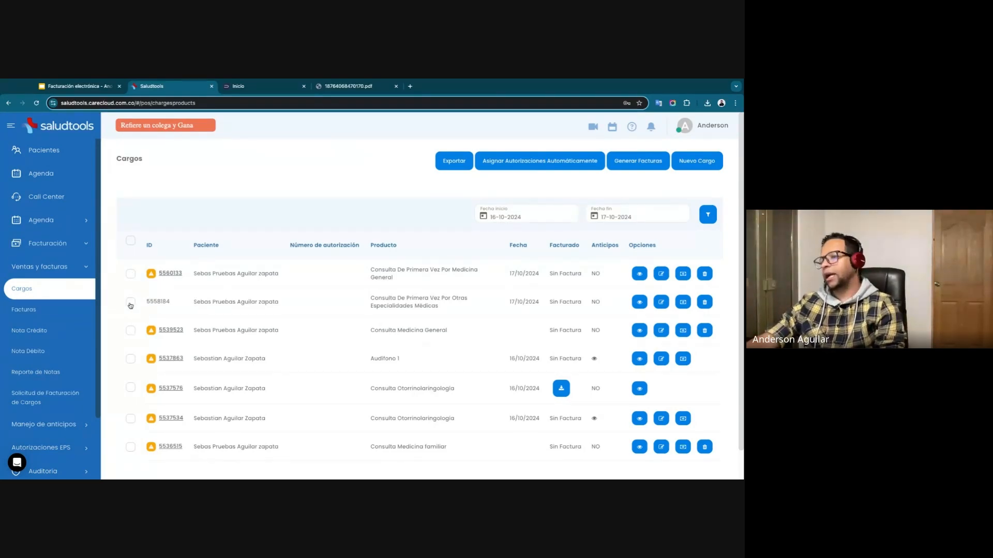
Start generating an invoice for the updated consultation charge and choose the first payer matching the patient's first name.
{"action": "left_click", "coordinate": [131, 275]}
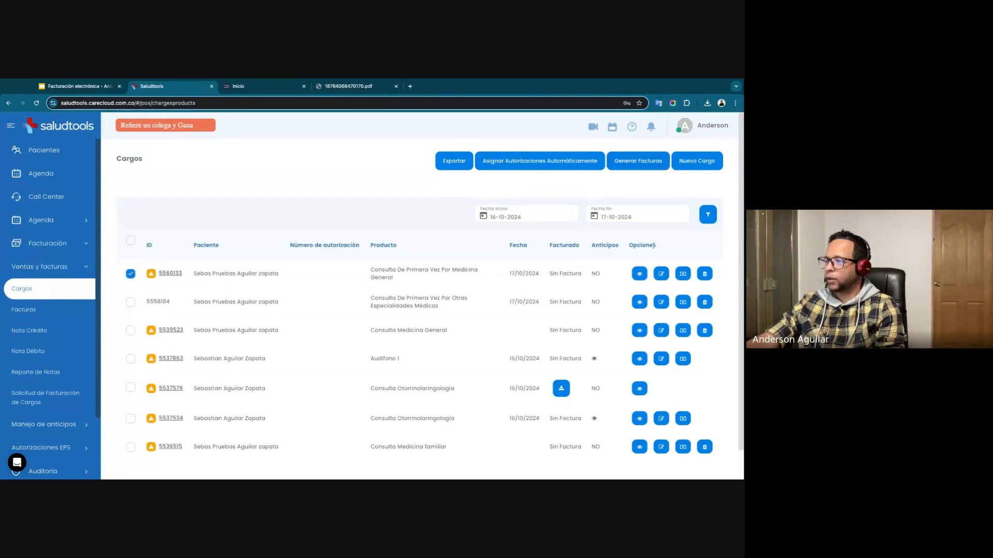
{"action": "left_click", "coordinate": [638, 161]}
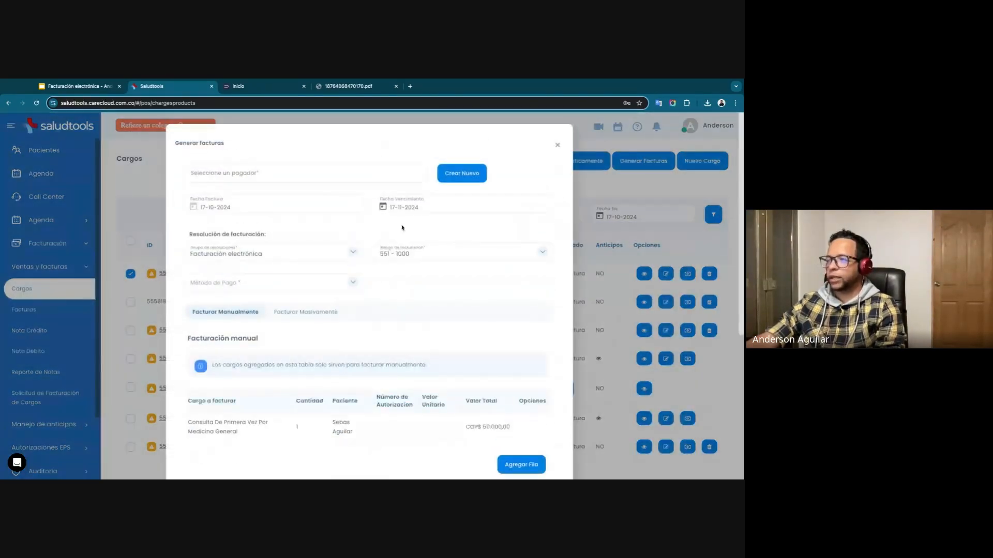
{"action": "left_click", "coordinate": [262, 178]}
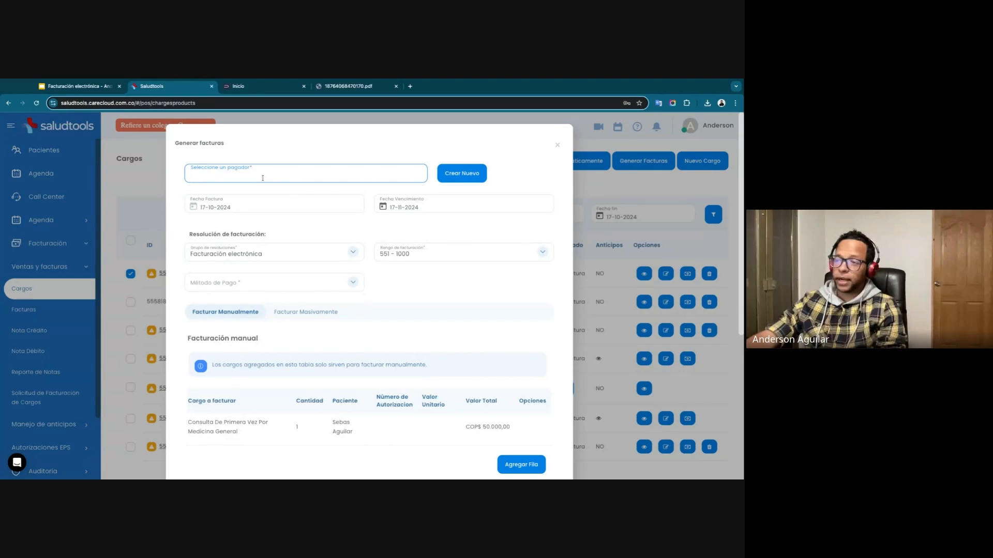
{"action": "type", "text": "seba"}
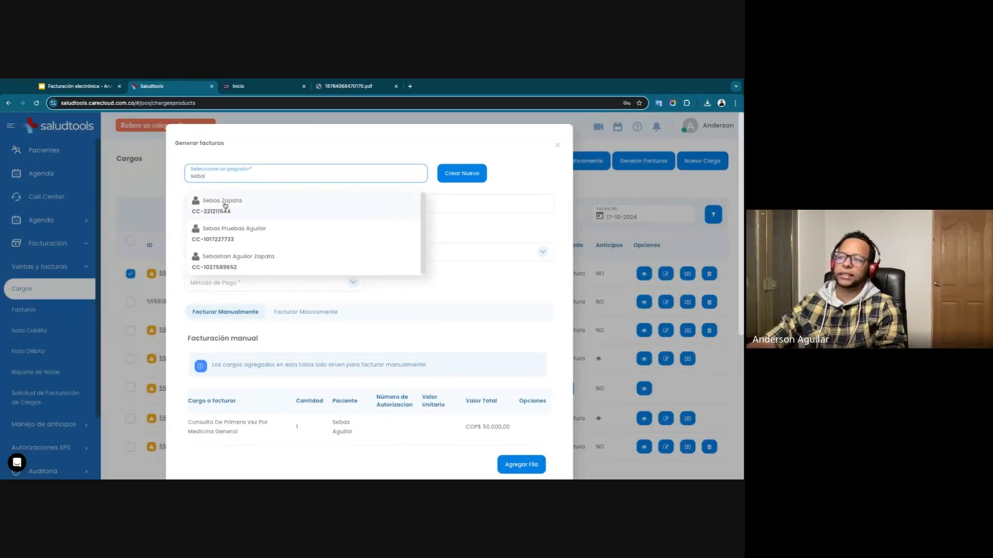
{"action": "left_click", "coordinate": [225, 206]}
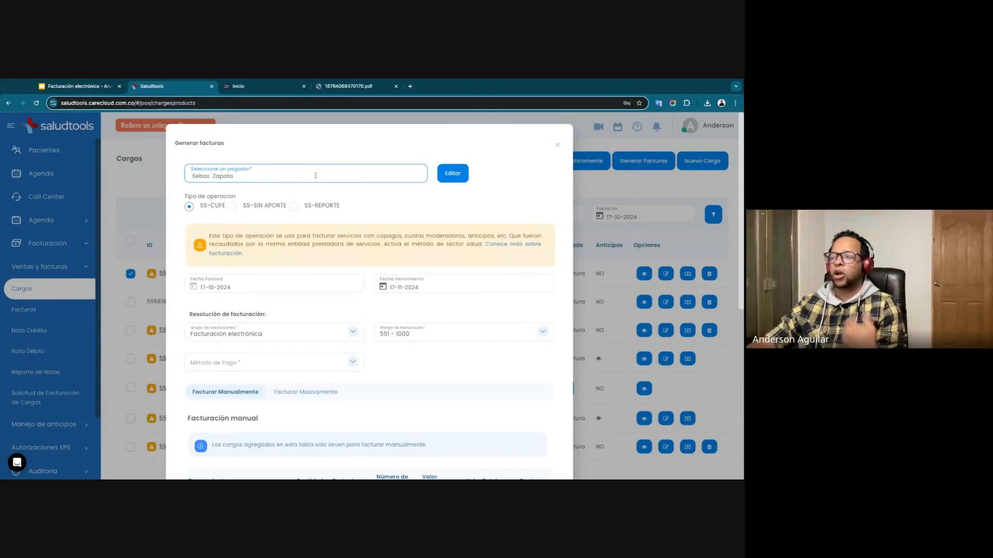
Clear the invoice's payer and start creating a new payer classified as Persona.
{"action": "triple_click", "coordinate": [276, 178]}
{"action": "key", "text": "BackSpace"}
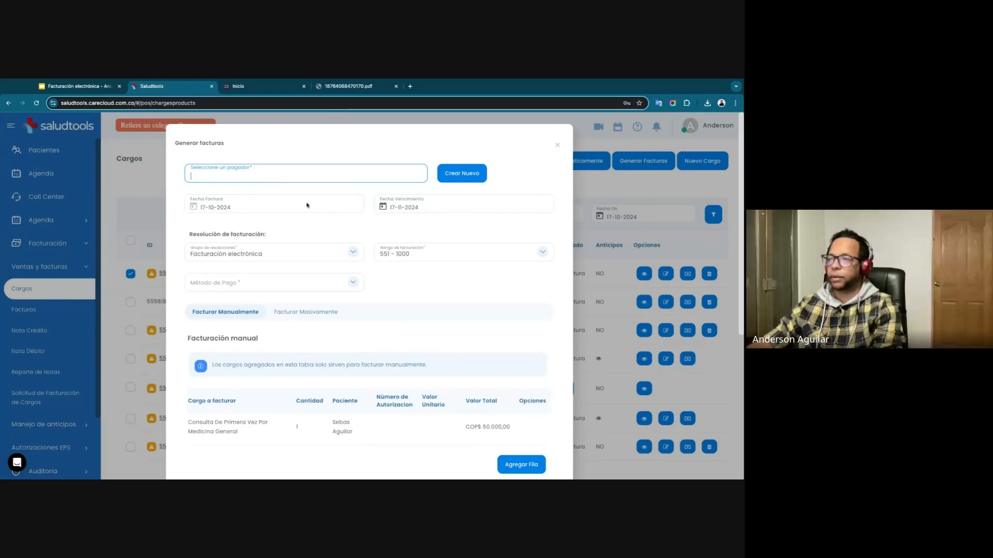
{"action": "left_click", "coordinate": [461, 174]}
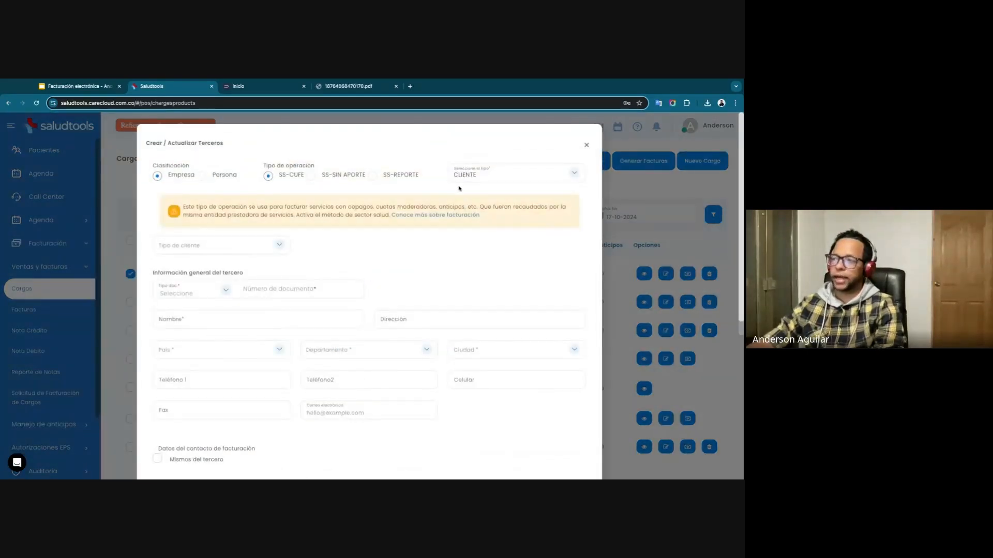
{"action": "scroll", "coordinate": [278, 312], "scroll_direction": "down", "scroll_amount": 1}
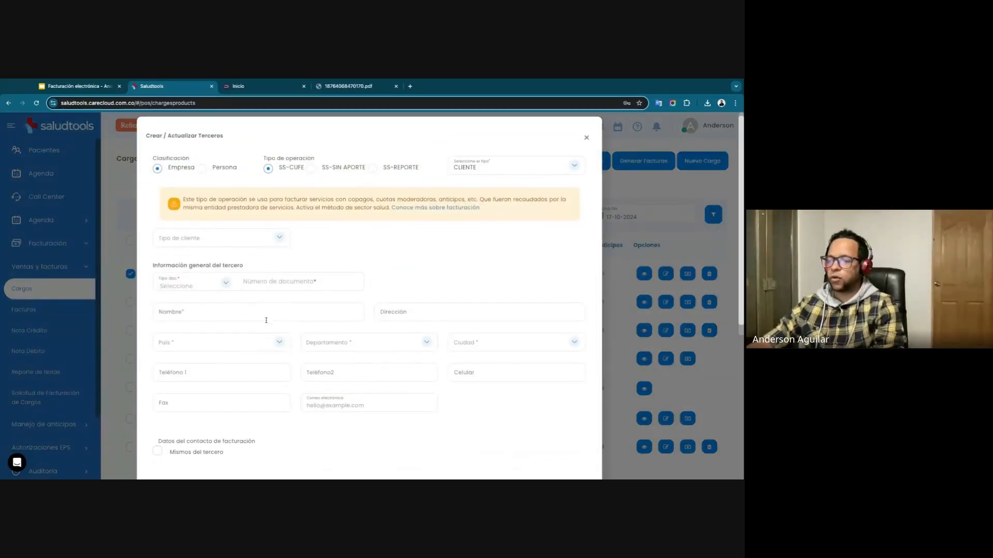
{"action": "scroll", "coordinate": [278, 312], "scroll_direction": "up", "scroll_amount": 1}
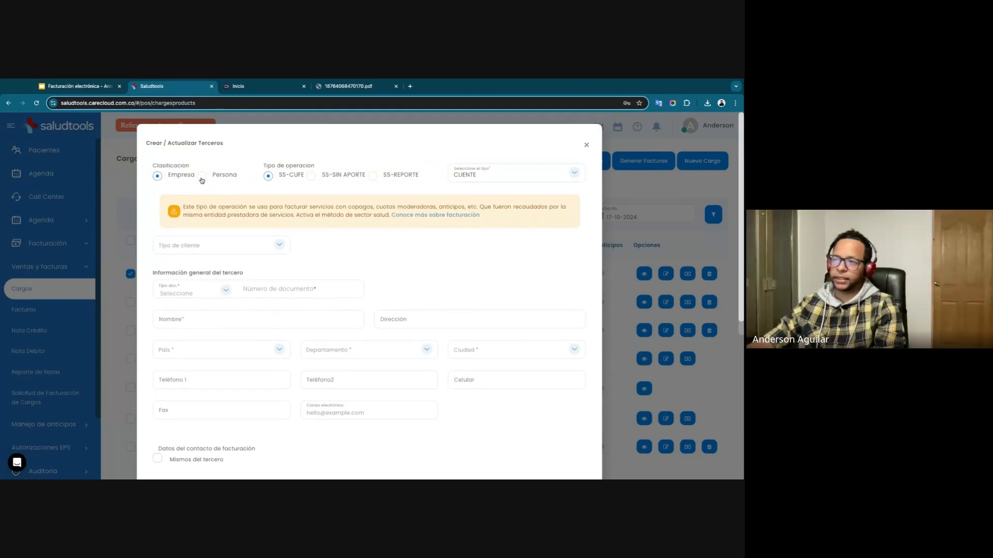
{"action": "left_click", "coordinate": [202, 177]}
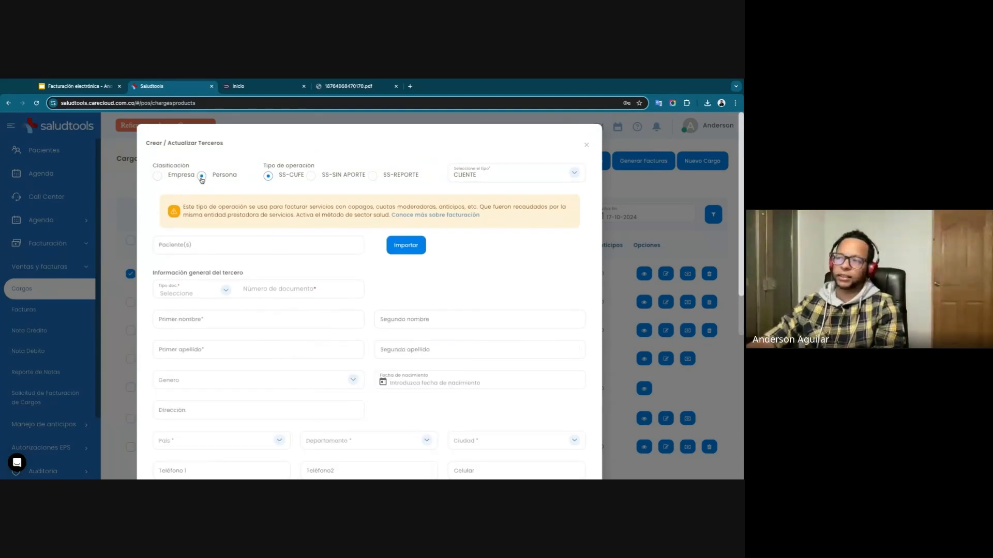
Examine the patient import, document, contact and tax fields of the new payer form, and cancel it without saving.
{"action": "left_click", "coordinate": [219, 249]}
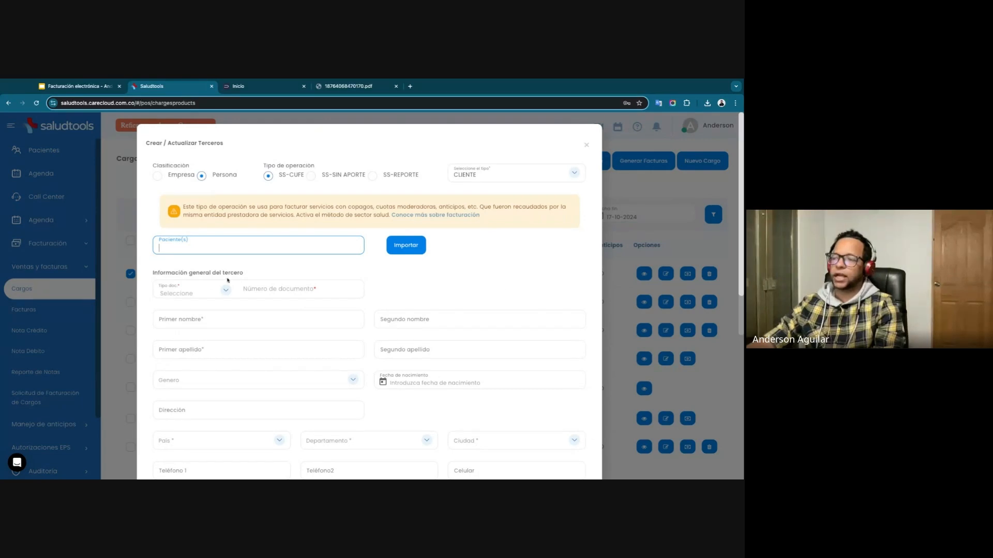
{"action": "left_click", "coordinate": [192, 291]}
{"action": "left_click", "coordinate": [375, 293]}
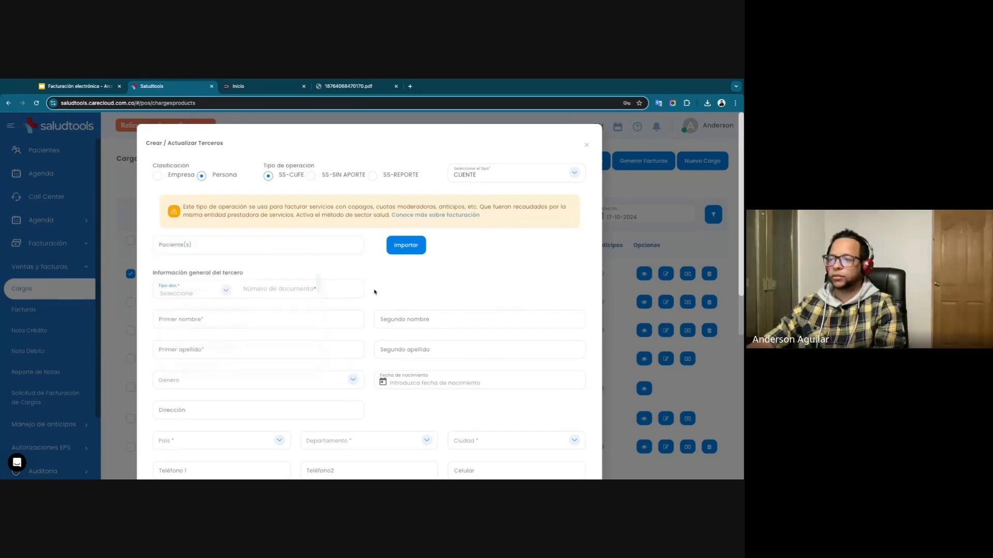
{"action": "left_click", "coordinate": [290, 289]}
{"action": "scroll", "coordinate": [338, 365], "scroll_direction": "down", "scroll_amount": 10}
{"action": "scroll", "coordinate": [336, 360], "scroll_direction": "up", "scroll_amount": 10}
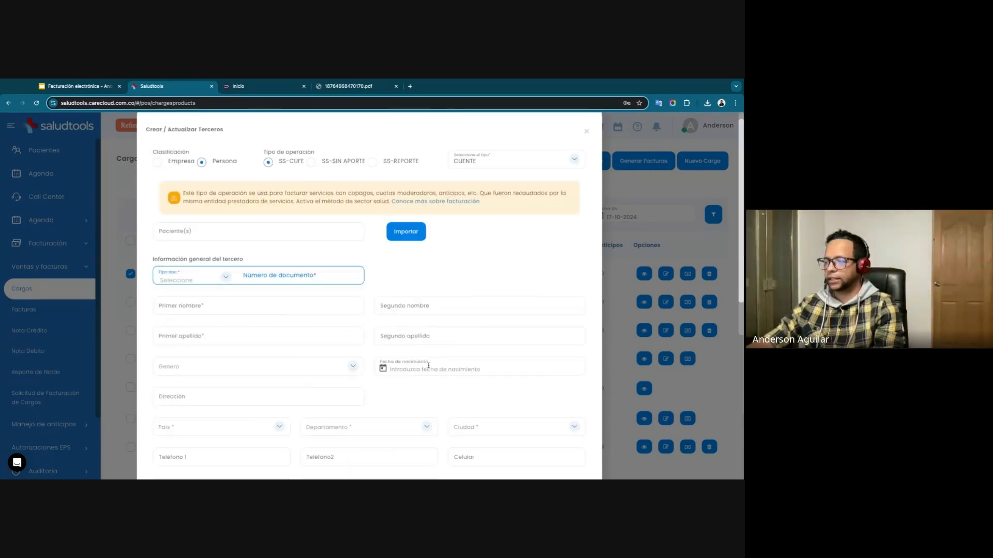
{"action": "scroll", "coordinate": [430, 355], "scroll_direction": "down", "scroll_amount": 5}
{"action": "scroll", "coordinate": [437, 378], "scroll_direction": "down", "scroll_amount": 3}
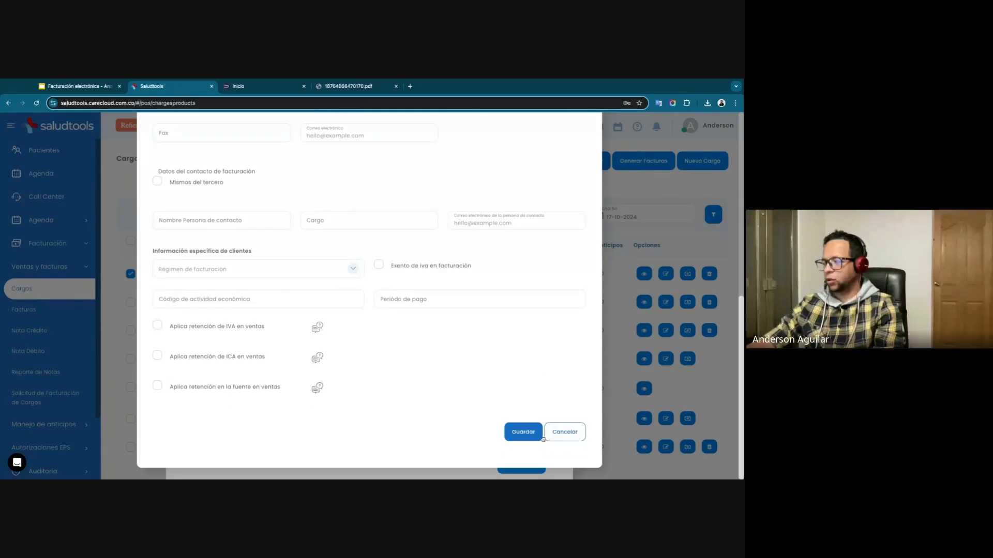
{"action": "left_click", "coordinate": [564, 432]}
{"action": "left_click", "coordinate": [397, 332]}
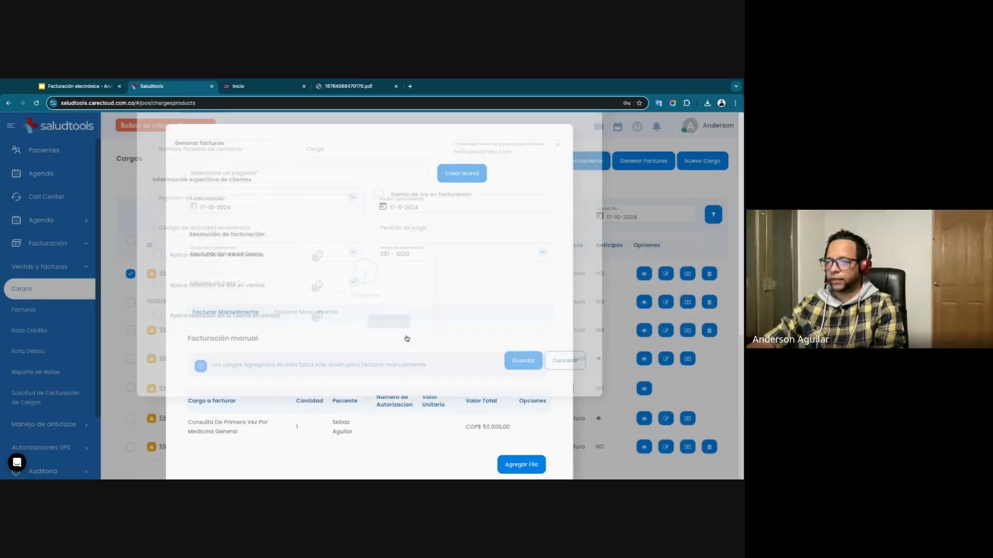
Select the patient's payer record for the invoice again and set the operation type to SS-SIN APORTE.
{"action": "left_click", "coordinate": [252, 174]}
{"action": "type", "text": "seba"}
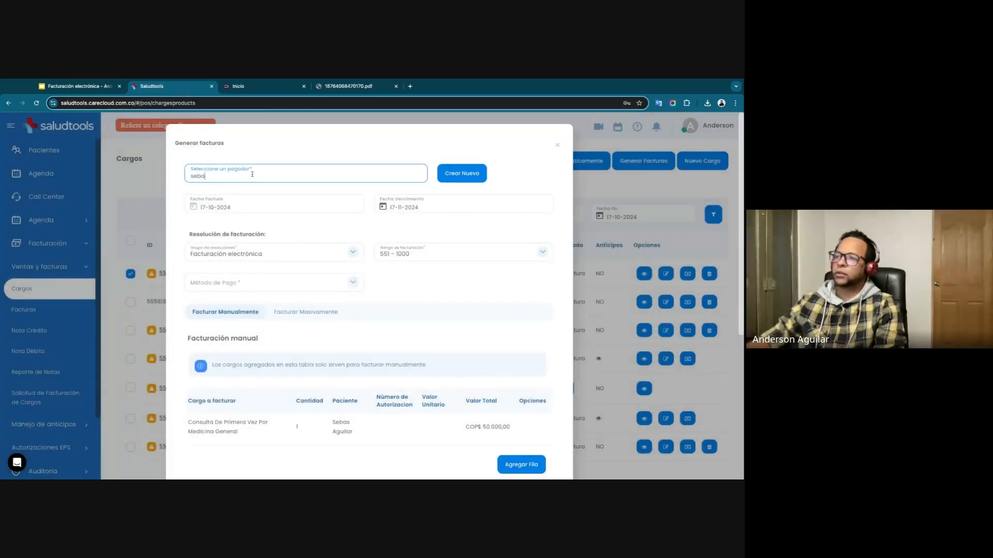
{"action": "left_click", "coordinate": [224, 203]}
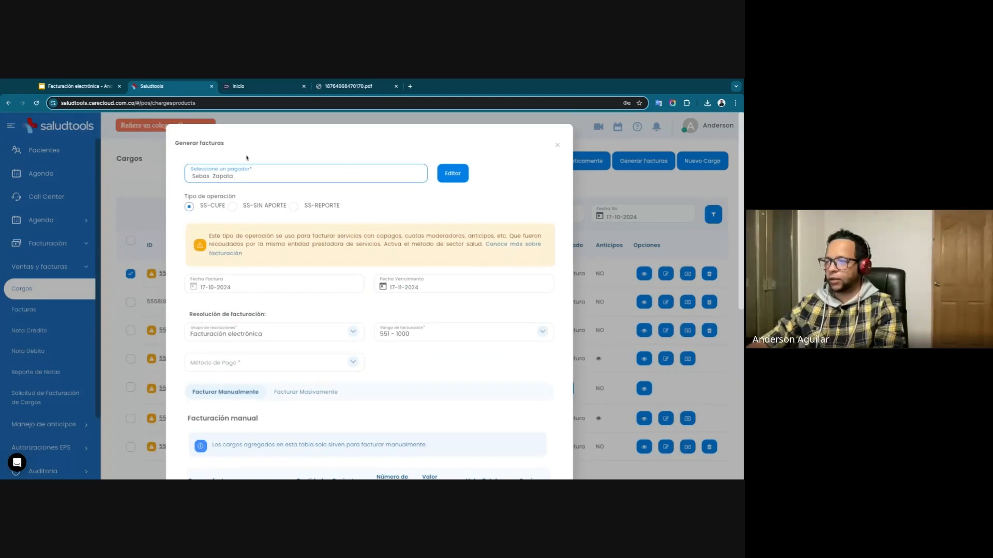
{"action": "left_click", "coordinate": [232, 206]}
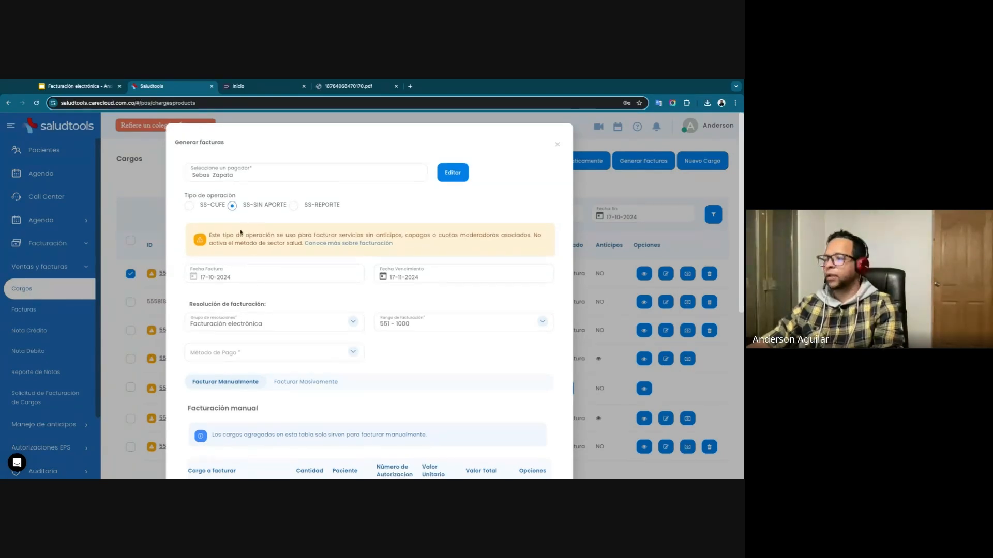
Choose Facturación electrónica as the invoice's resolution group.
{"action": "scroll", "coordinate": [249, 258], "scroll_direction": "down", "scroll_amount": 1}
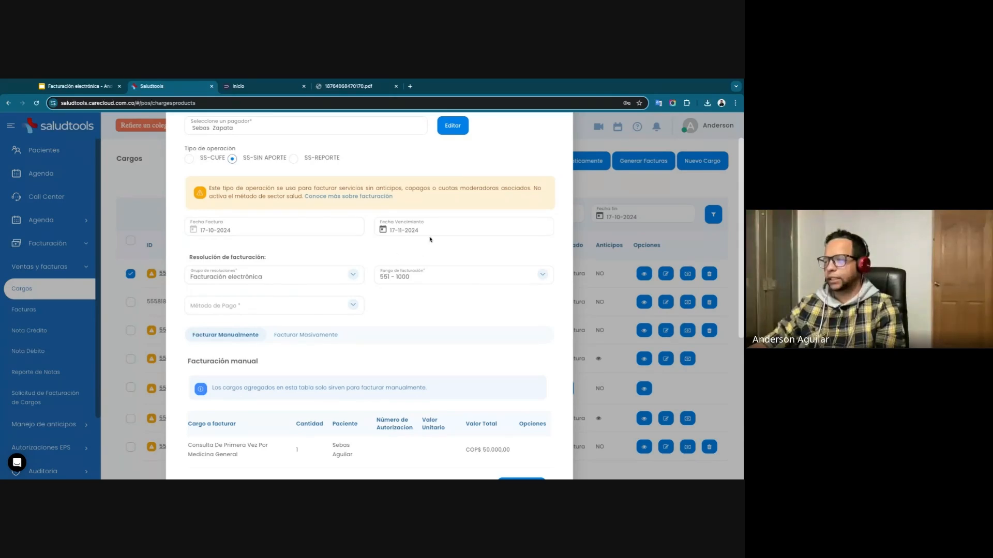
{"action": "left_click", "coordinate": [259, 280]}
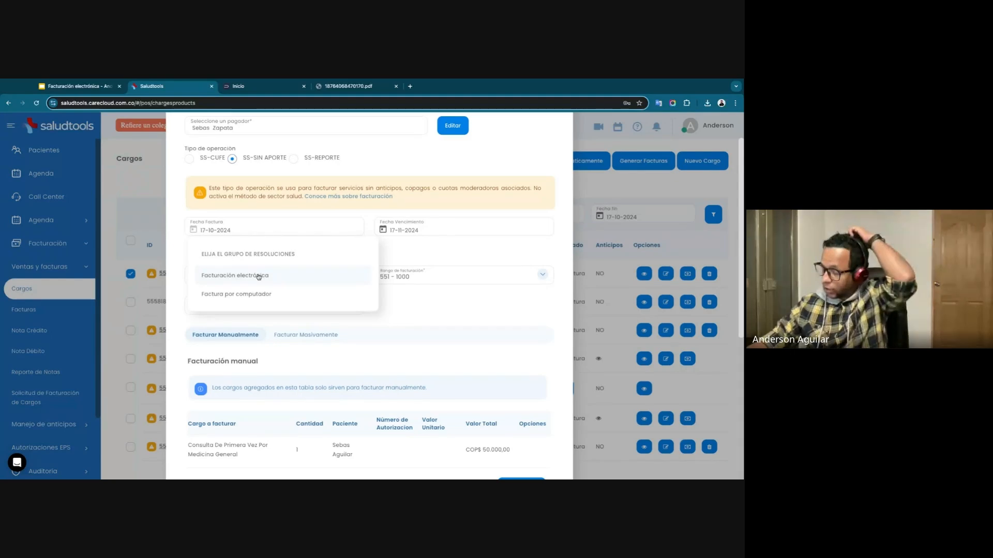
{"action": "left_click", "coordinate": [258, 276]}
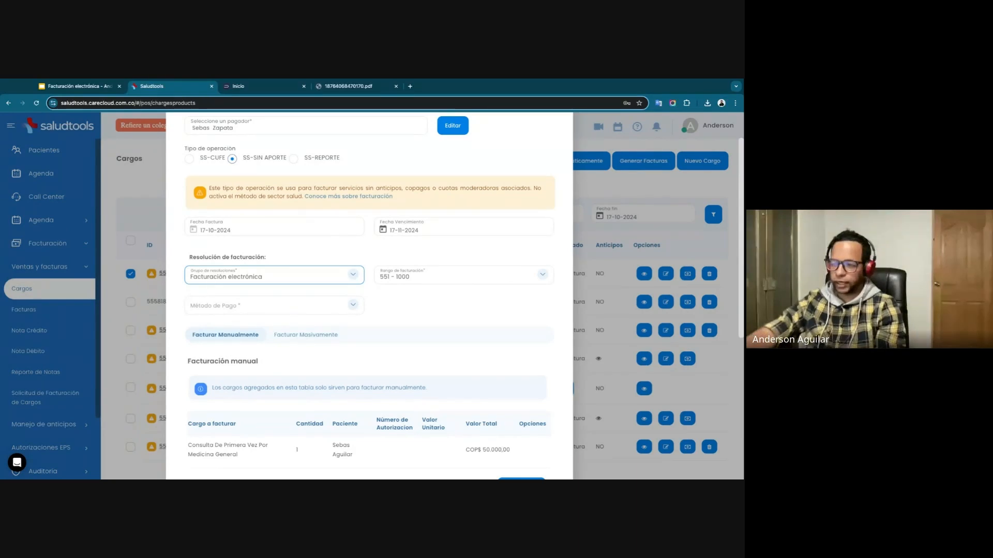
Set the invoice's payment method to TRANSFERENCIA DÉBITO BANCARIA.
{"action": "left_click", "coordinate": [213, 306]}
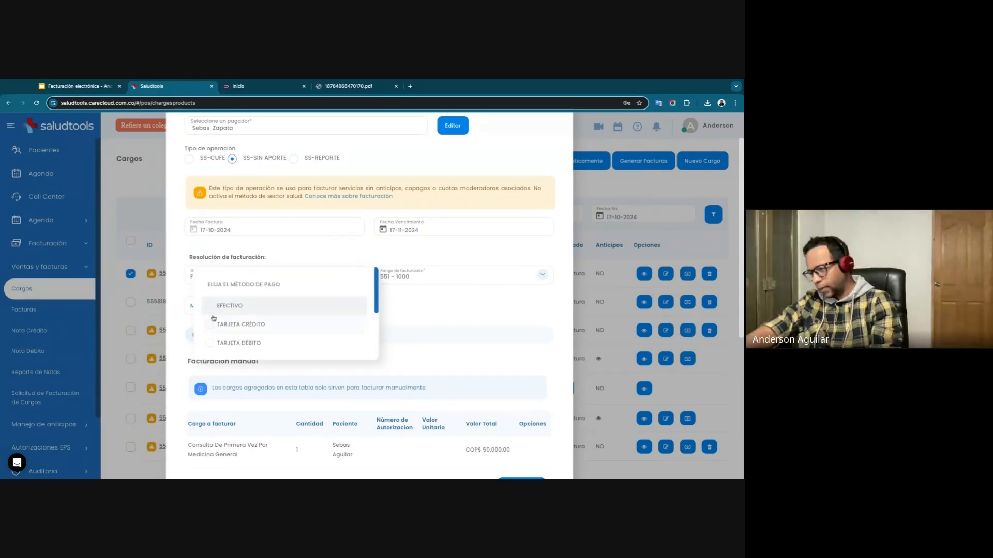
{"action": "scroll", "coordinate": [222, 311], "scroll_direction": "down", "scroll_amount": 1}
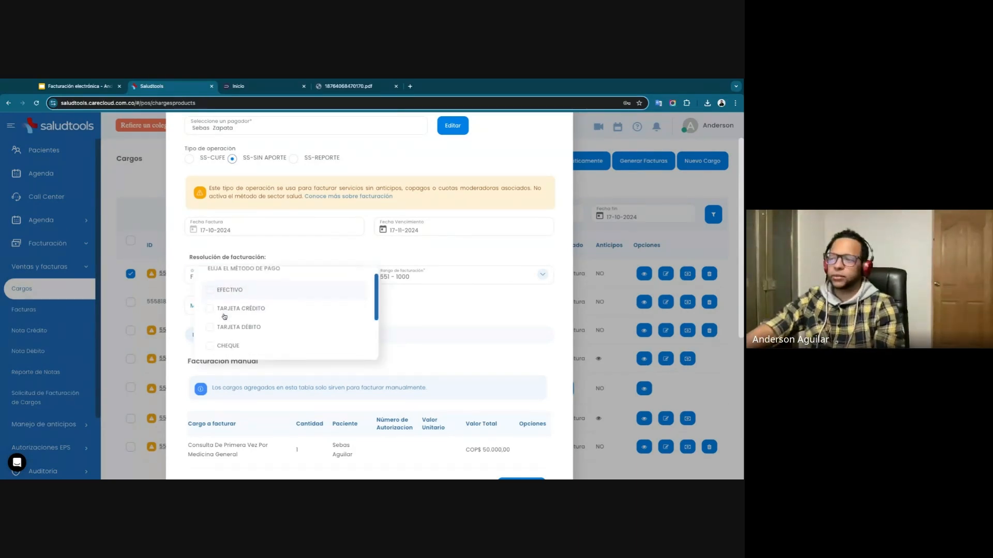
{"action": "scroll", "coordinate": [225, 326], "scroll_direction": "down", "scroll_amount": 5}
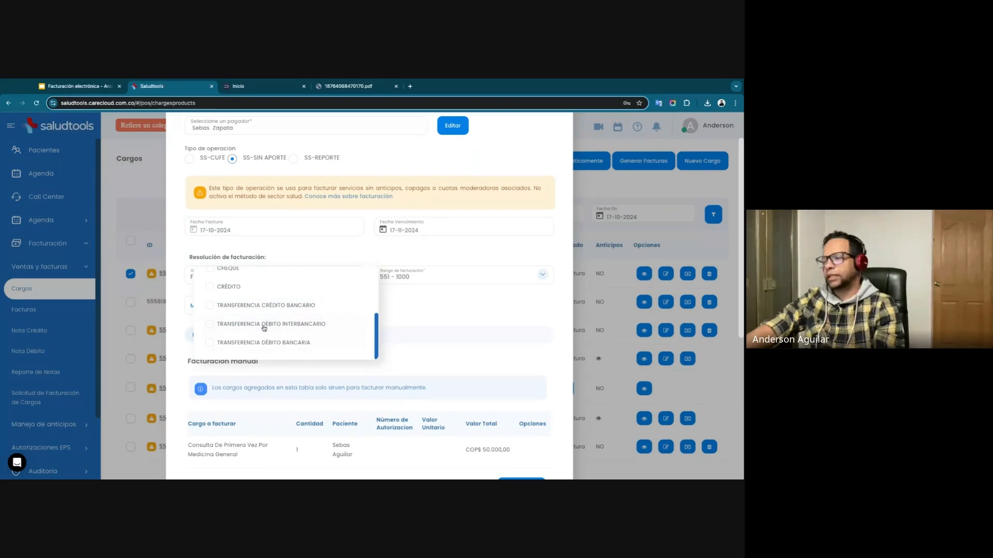
{"action": "left_click", "coordinate": [296, 343]}
{"action": "left_click", "coordinate": [441, 310]}
Review the invoice's billed charge, total value, discount and comments fields.
{"action": "scroll", "coordinate": [394, 350], "scroll_direction": "down", "scroll_amount": 5}
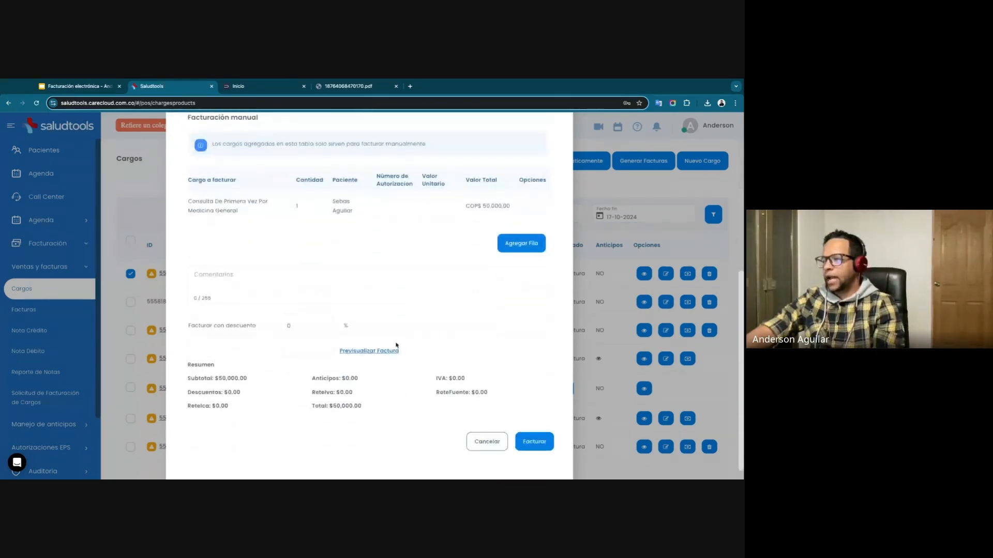
{"action": "left_click_drag", "start_coordinate": [483, 206], "coordinate": [507, 206]}
{"action": "scroll", "coordinate": [362, 258], "scroll_direction": "up", "scroll_amount": 2}
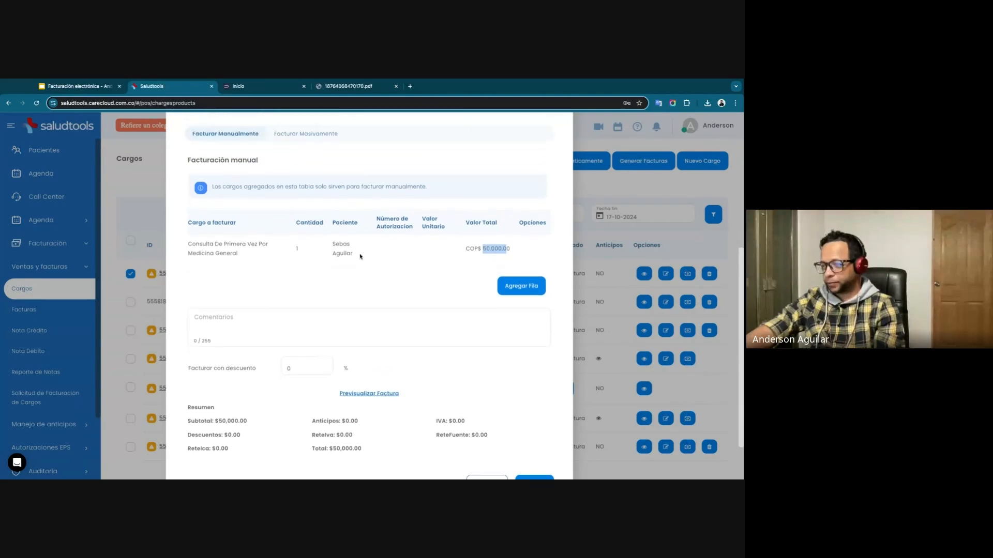
{"action": "scroll", "coordinate": [359, 265], "scroll_direction": "up", "scroll_amount": 1}
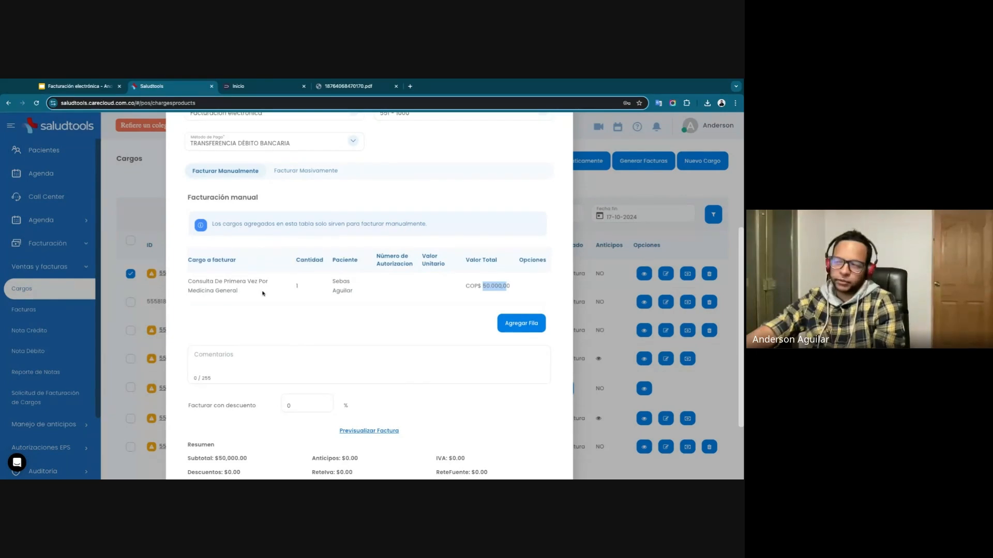
{"action": "scroll", "coordinate": [263, 295], "scroll_direction": "down", "scroll_amount": 3}
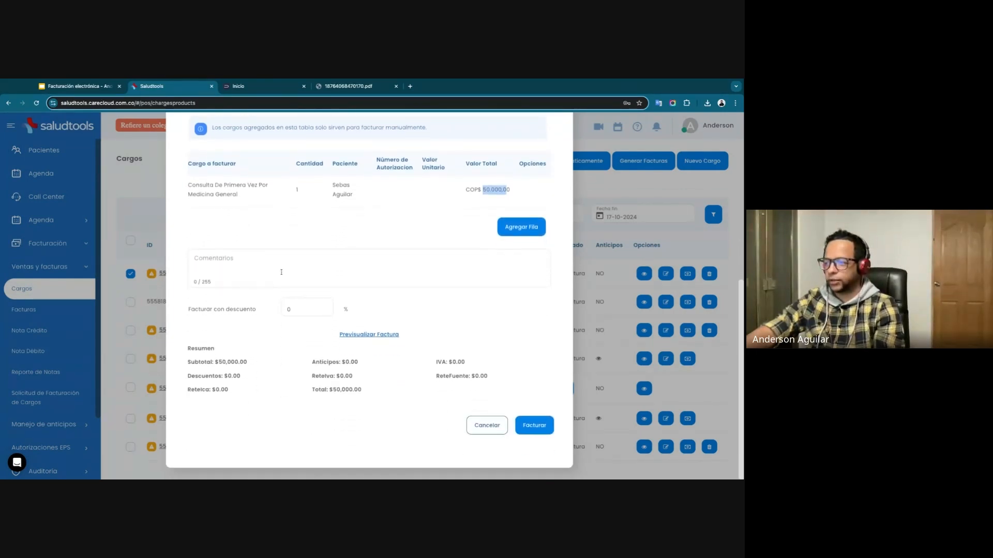
{"action": "left_click", "coordinate": [244, 259]}
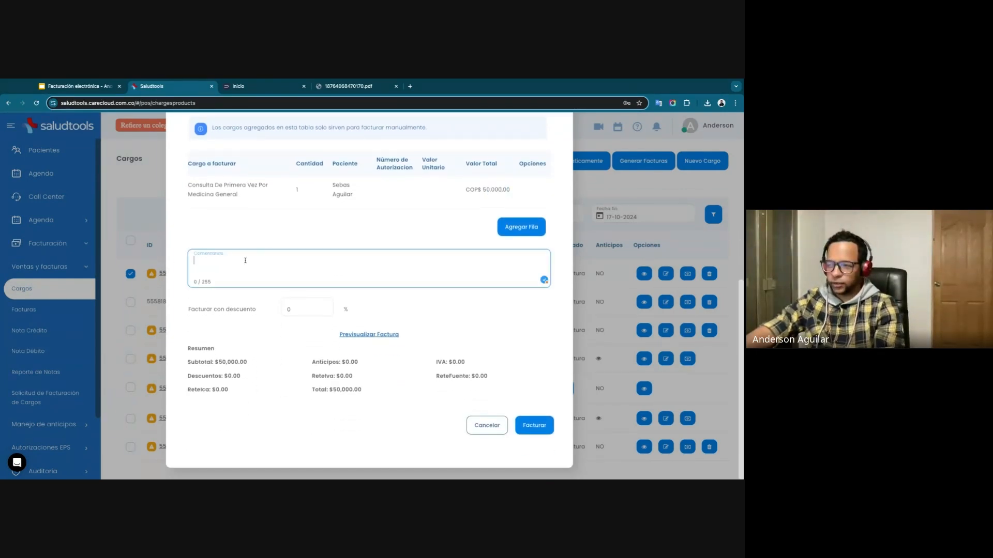
Preview the invoice, check the billed consultation on it, and close the preview.
{"action": "left_click", "coordinate": [374, 336]}
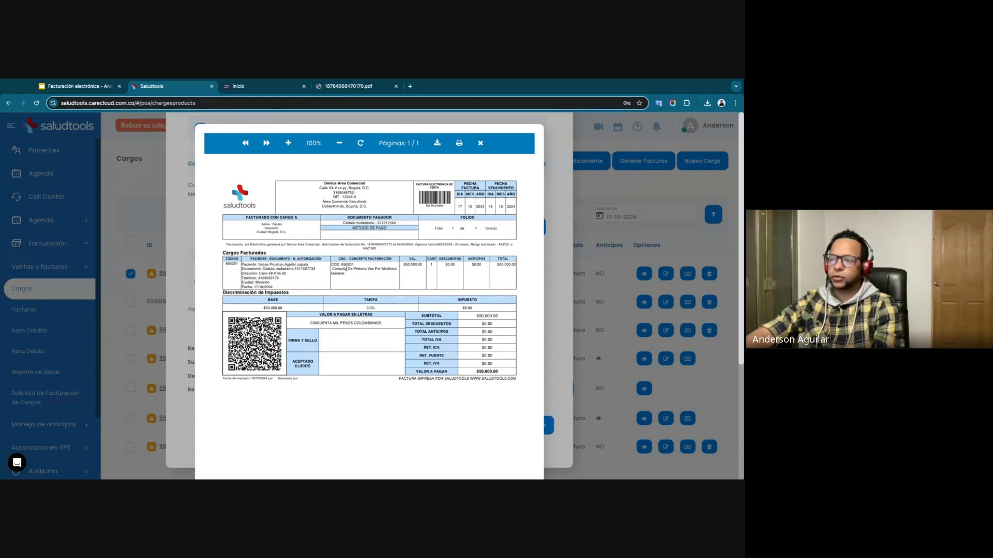
{"action": "left_click_drag", "start_coordinate": [345, 268], "coordinate": [436, 271]}
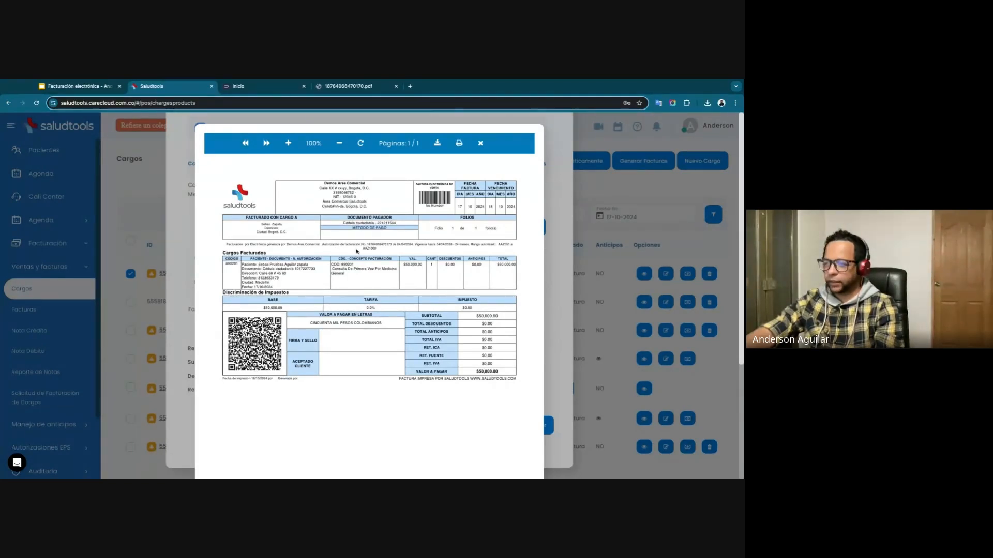
{"action": "left_click", "coordinate": [480, 144]}
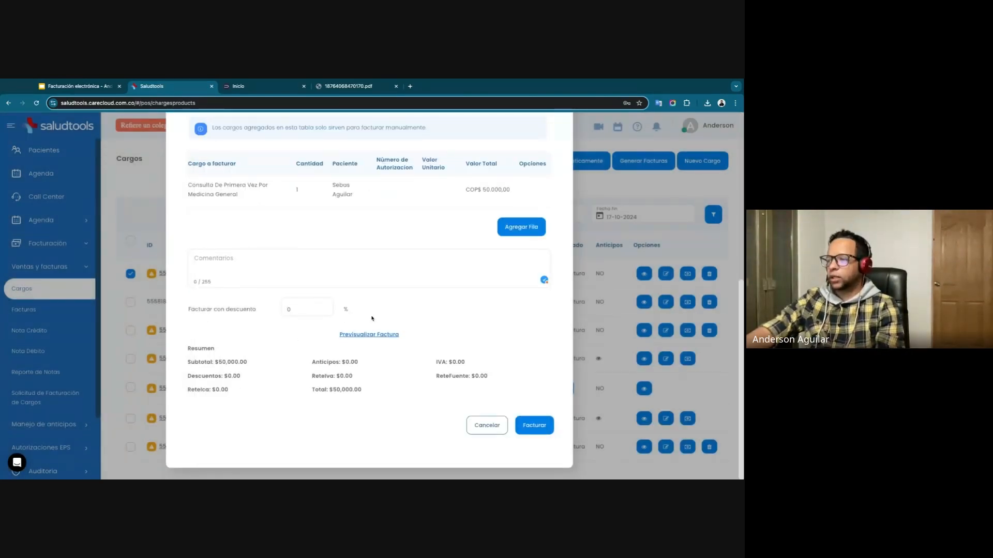
Issue the manual invoice for the selected charge, and view the printable version of the issued invoice.
{"action": "left_click", "coordinate": [534, 425]}
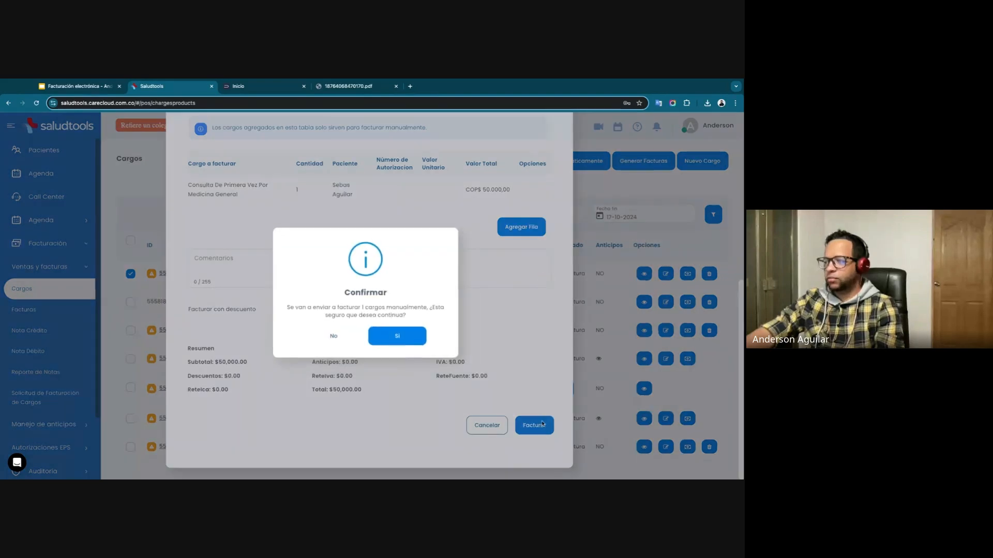
{"action": "left_click", "coordinate": [414, 339]}
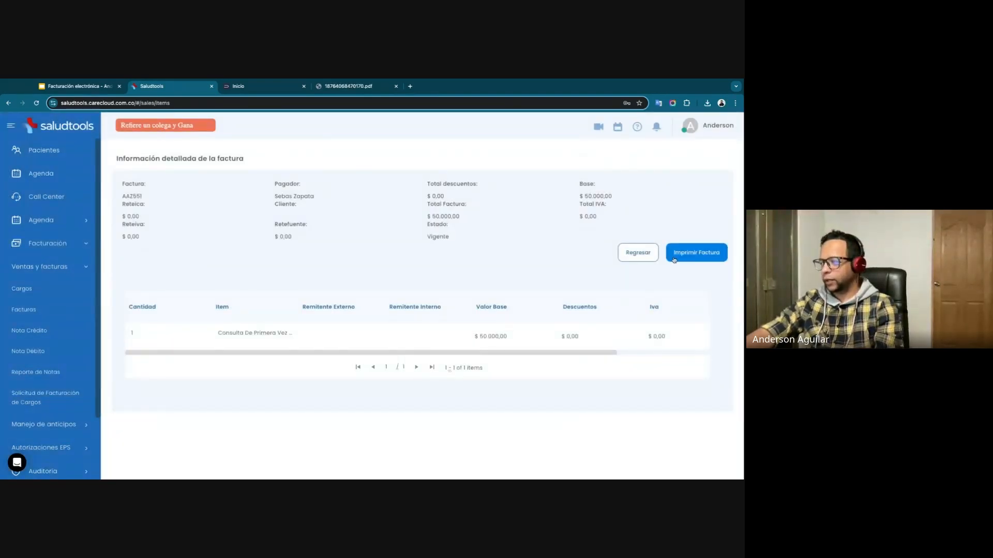
{"action": "left_click", "coordinate": [674, 259]}
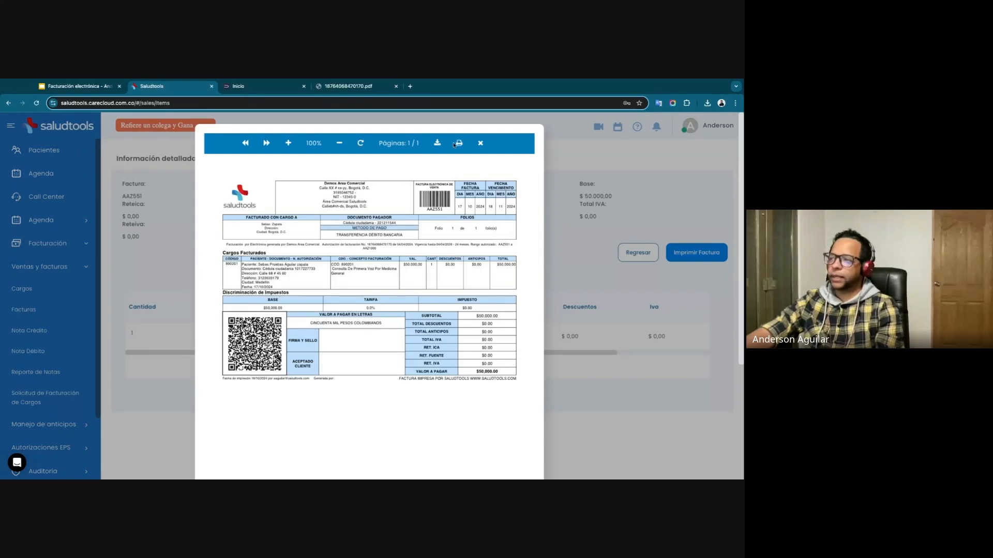
{"action": "left_click", "coordinate": [480, 145]}
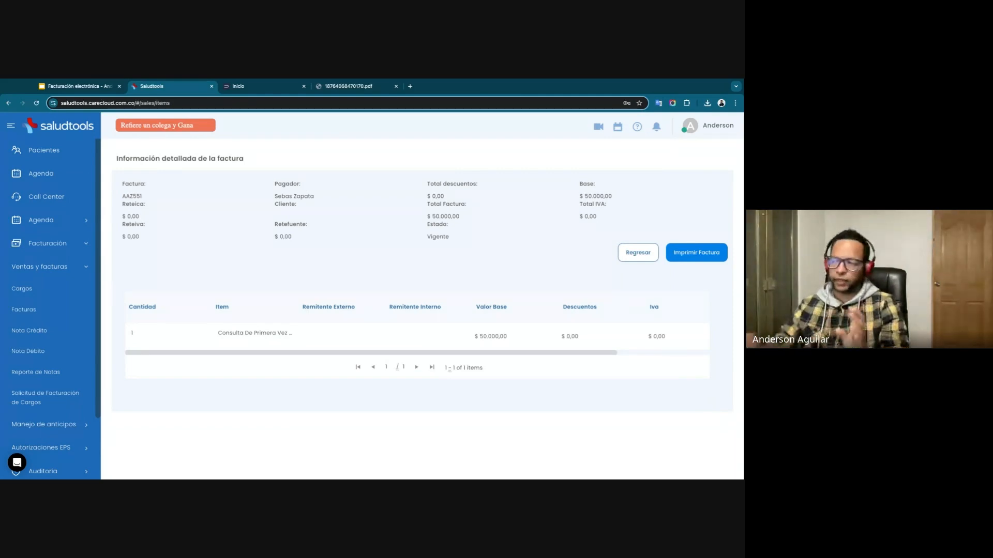
Check the status of the newly issued invoice in the Facturas list.
{"action": "left_click", "coordinate": [41, 312]}
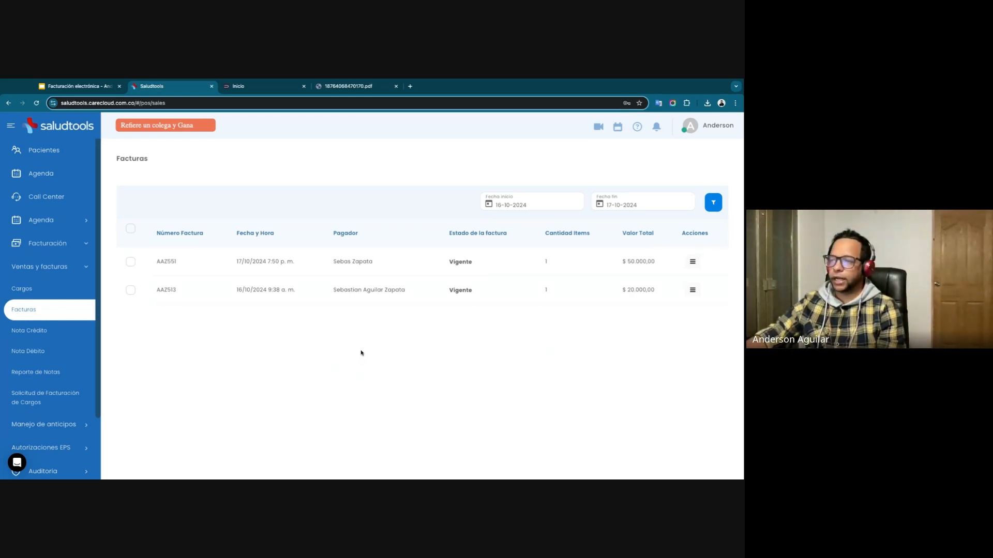
{"action": "double_click", "coordinate": [445, 261]}
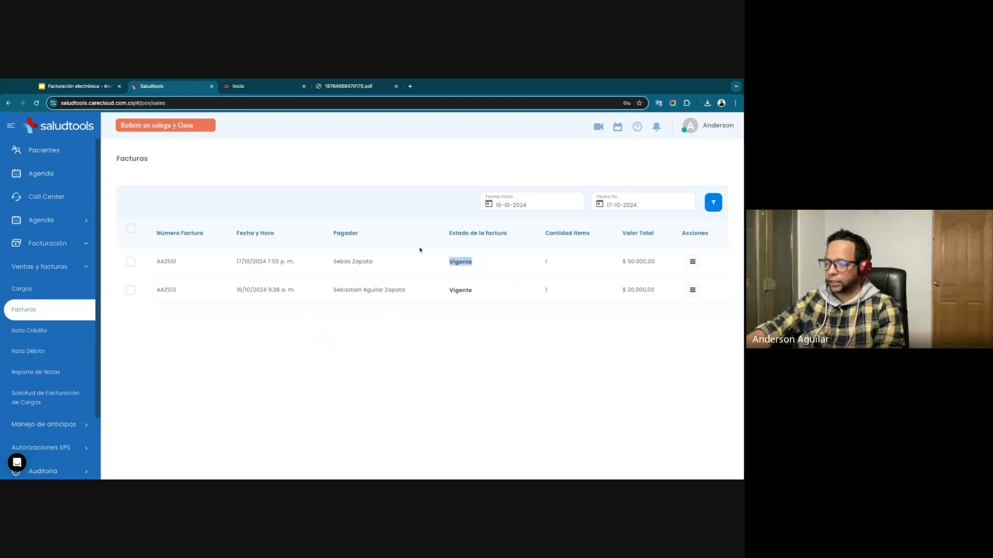
{"action": "left_click", "coordinate": [456, 299]}
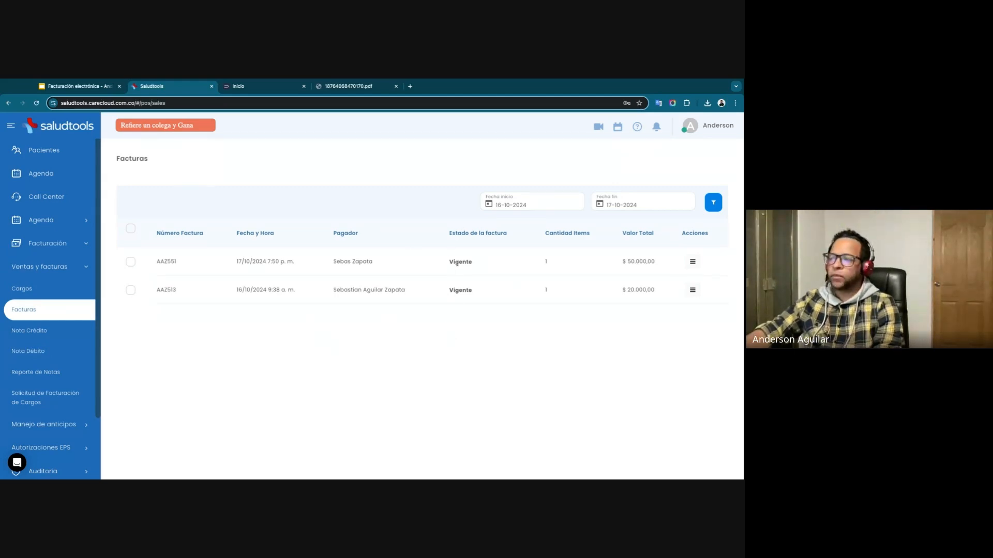
{"action": "left_click_drag", "start_coordinate": [449, 262], "coordinate": [478, 261]}
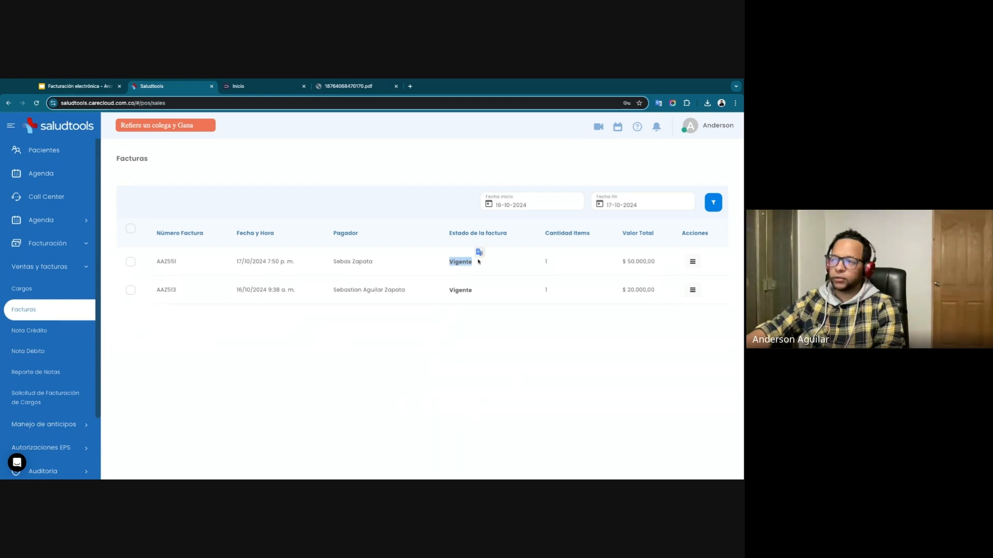
{"action": "left_click", "coordinate": [464, 263]}
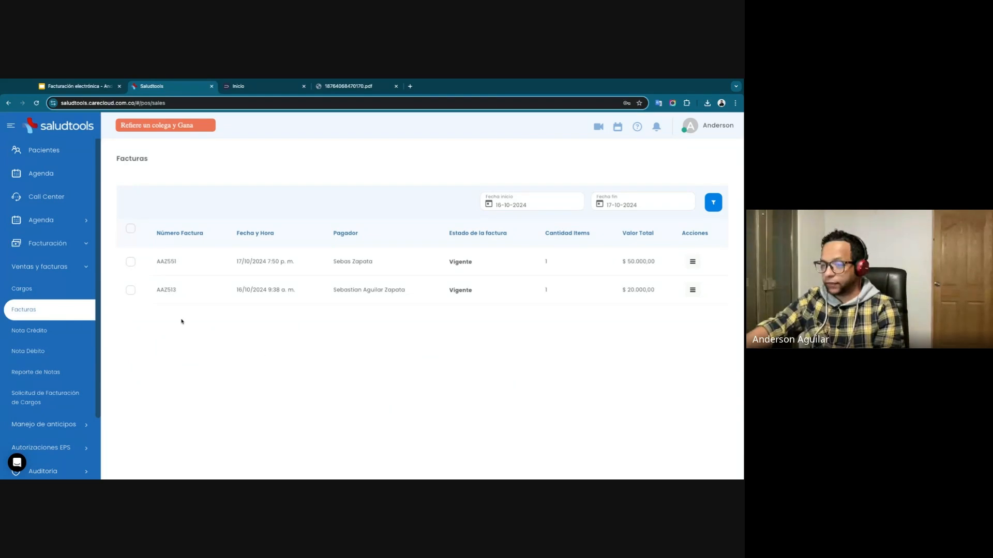
Return to the Cargos list and examine its available filter options.
{"action": "left_click", "coordinate": [33, 289]}
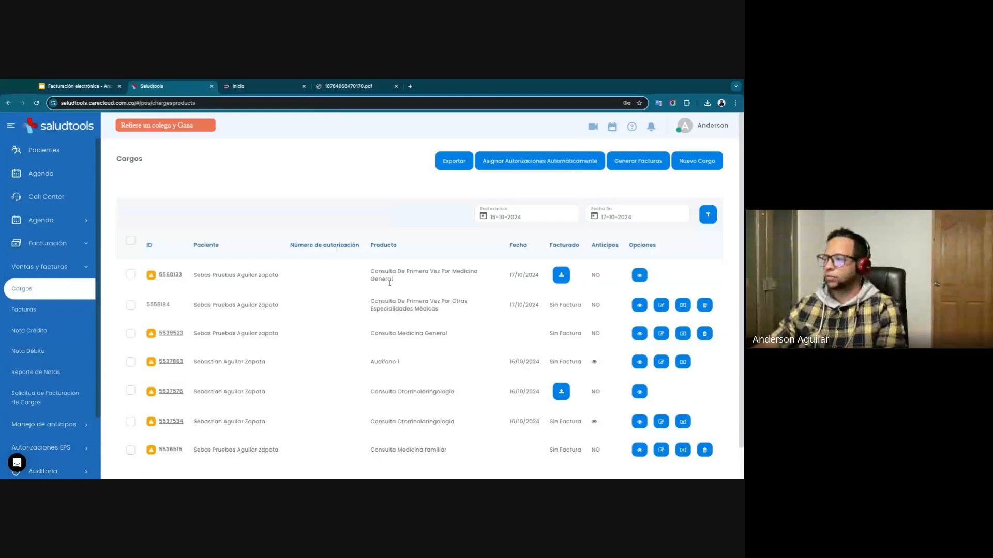
{"action": "left_click", "coordinate": [708, 215]}
{"action": "scroll", "coordinate": [334, 299], "scroll_direction": "down", "scroll_amount": 3}
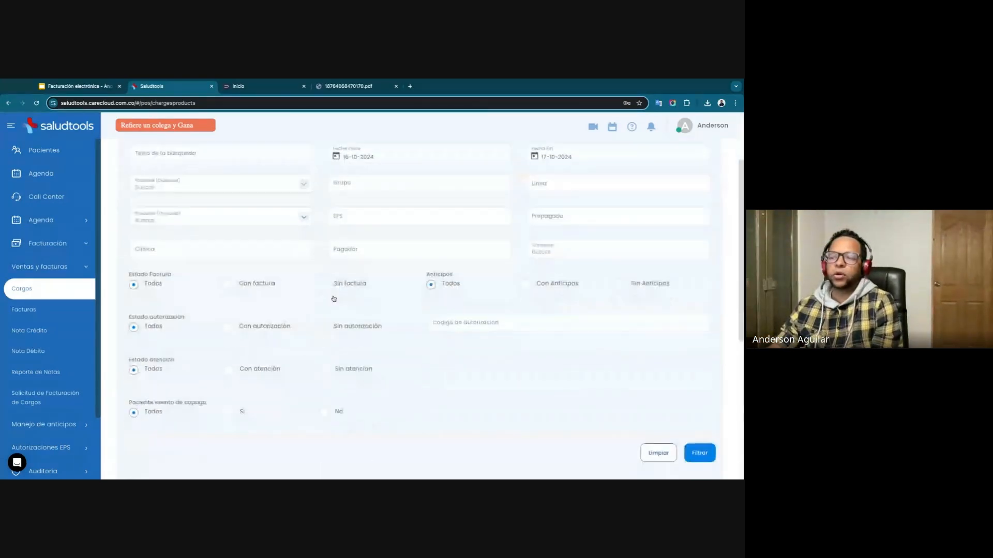
{"action": "scroll", "coordinate": [334, 299], "scroll_direction": "down", "scroll_amount": 4}
{"action": "scroll", "coordinate": [329, 319], "scroll_direction": "up", "scroll_amount": 1}
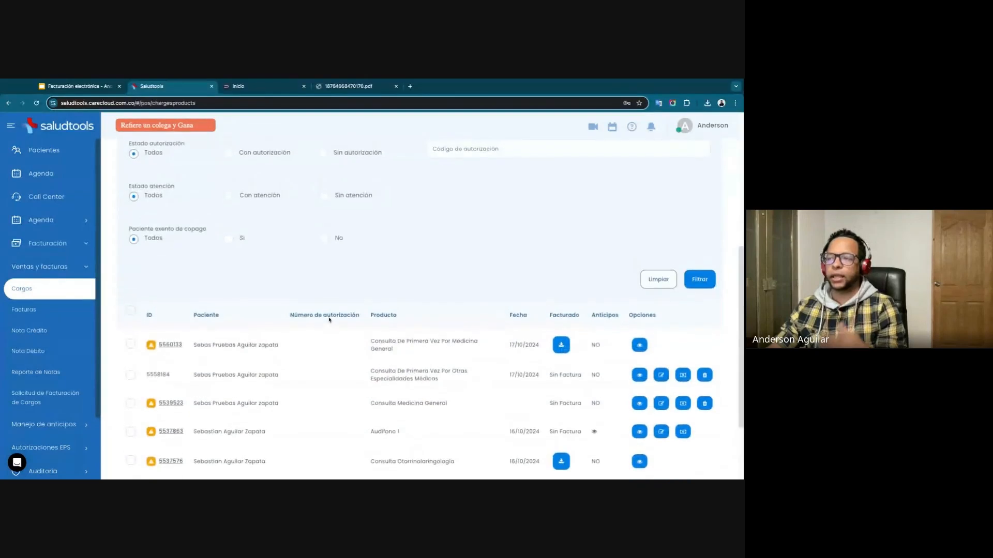
{"action": "scroll", "coordinate": [329, 319], "scroll_direction": "up", "scroll_amount": 4}
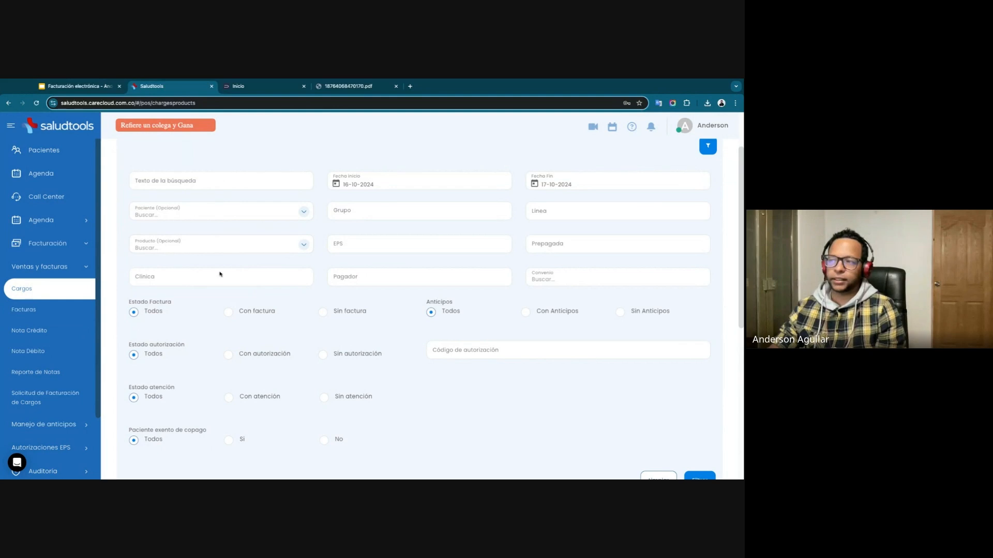
Filter the charges by the GOLD agreement.
{"action": "left_click", "coordinate": [561, 282]}
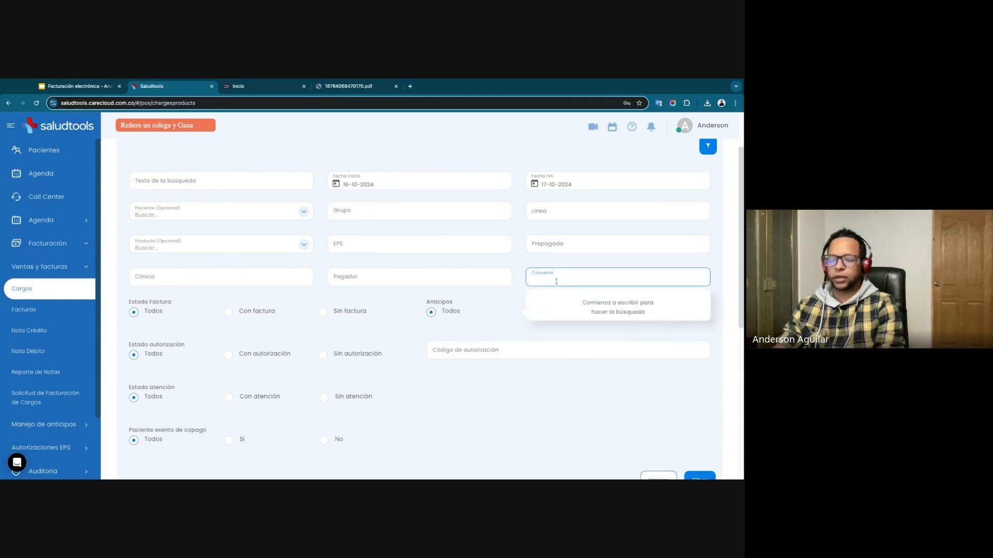
{"action": "type", "text": "gold"}
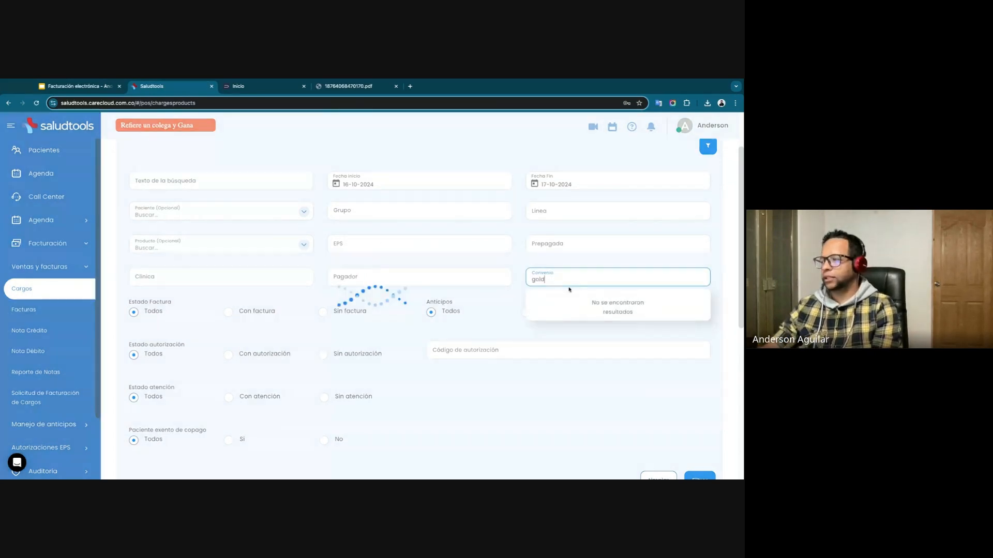
{"action": "left_click", "coordinate": [546, 338]}
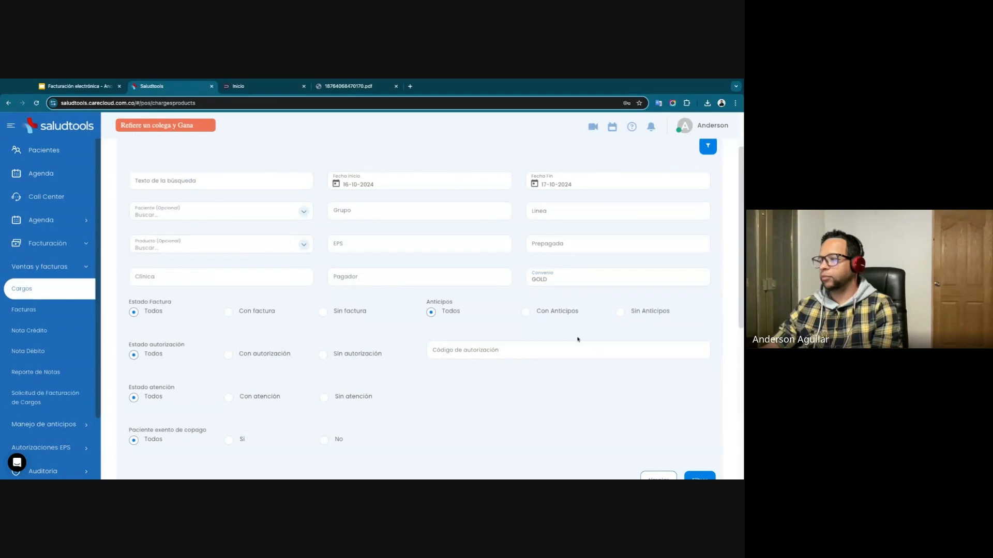
{"action": "scroll", "coordinate": [577, 339], "scroll_direction": "down", "scroll_amount": 3}
{"action": "left_click", "coordinate": [699, 348]}
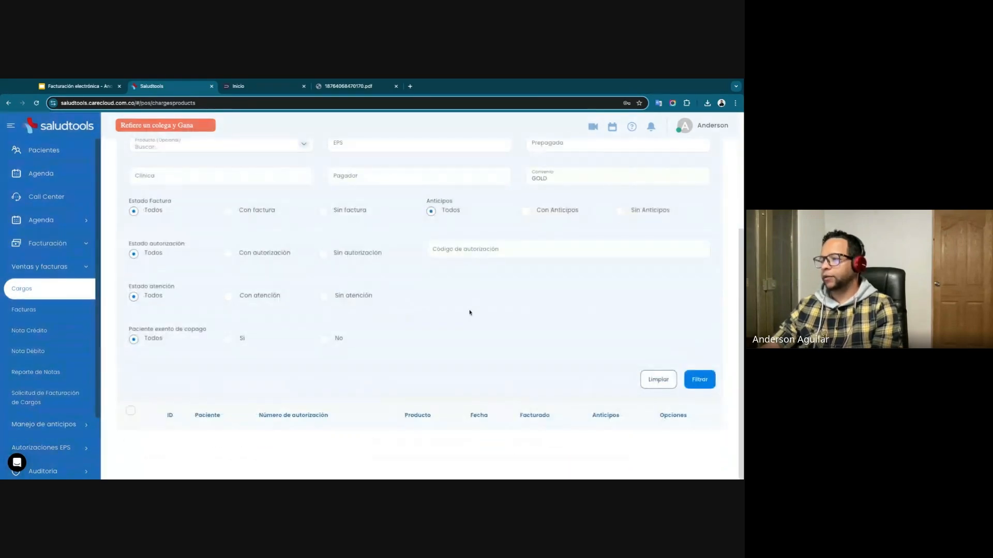
Set the filter's start date to 01-10-2024 and filter the charges again.
{"action": "scroll", "coordinate": [450, 297], "scroll_direction": "up", "scroll_amount": 3}
{"action": "left_click", "coordinate": [340, 203]}
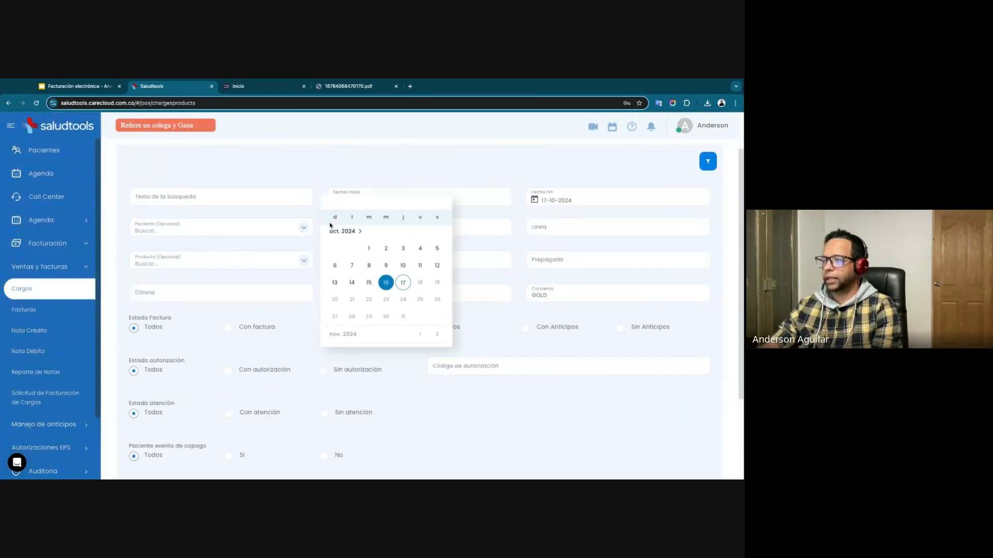
{"action": "left_click", "coordinate": [368, 249]}
{"action": "scroll", "coordinate": [640, 336], "scroll_direction": "down", "scroll_amount": 3}
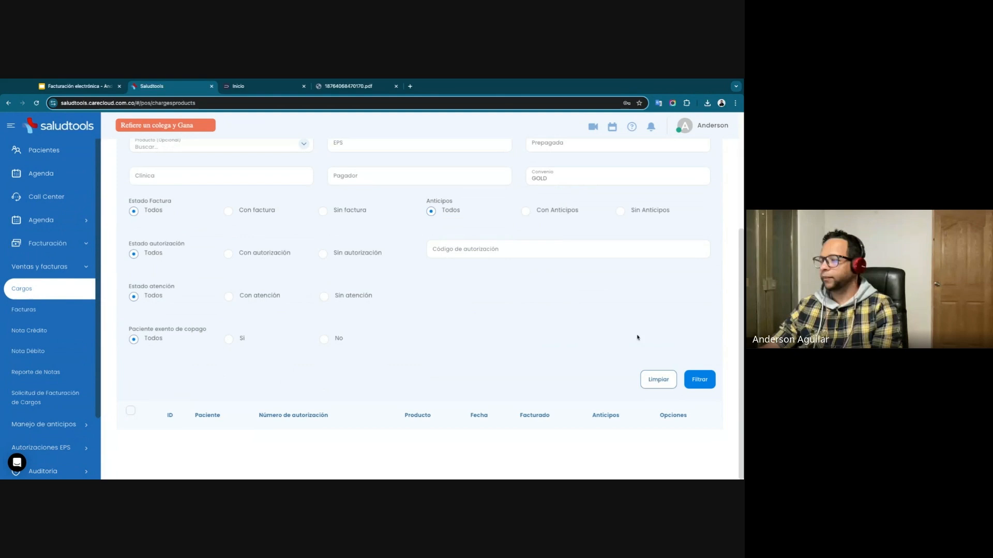
{"action": "left_click", "coordinate": [706, 385]}
{"action": "scroll", "coordinate": [265, 422], "scroll_direction": "up", "scroll_amount": 3}
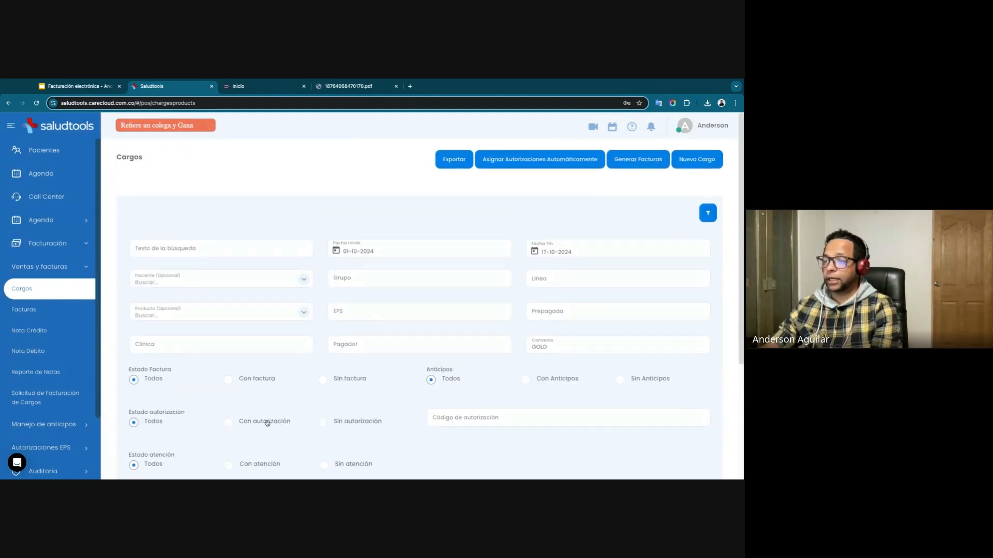
Change the agreement filter to GOLD-Liberty and filter the charges with it.
{"action": "scroll", "coordinate": [264, 404], "scroll_direction": "down", "scroll_amount": 3}
{"action": "left_click", "coordinate": [559, 207]}
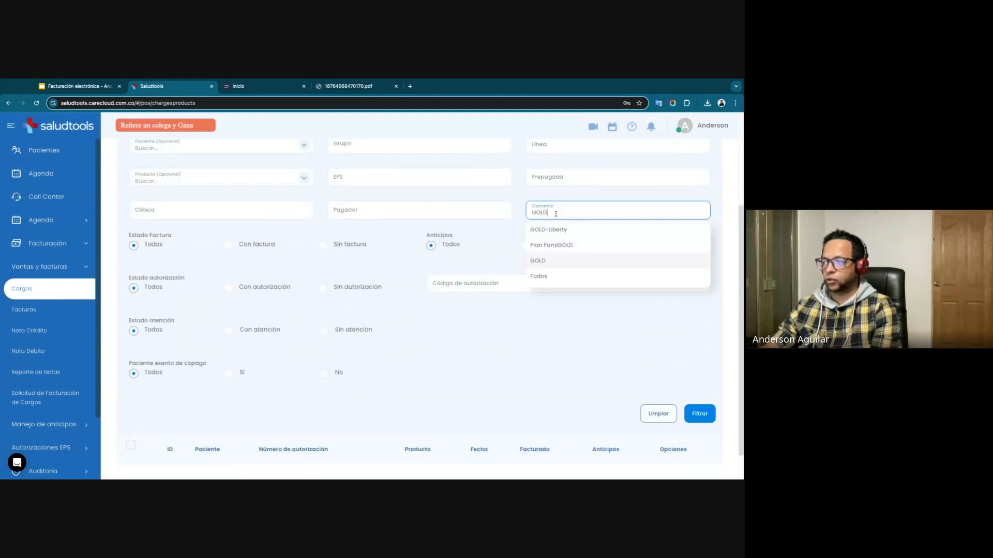
{"action": "double_click", "coordinate": [556, 213]}
{"action": "type", "text": "pa"}
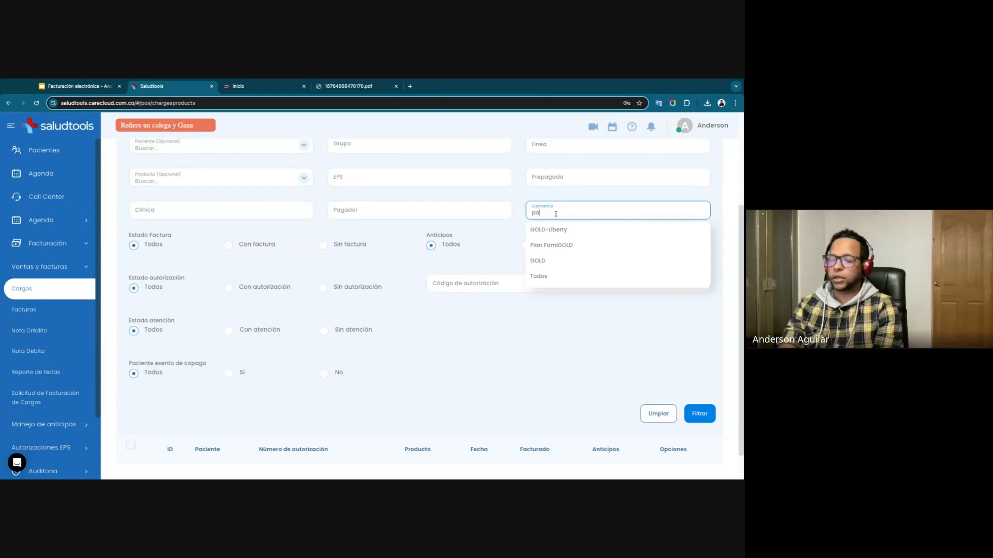
{"action": "left_click", "coordinate": [566, 229]}
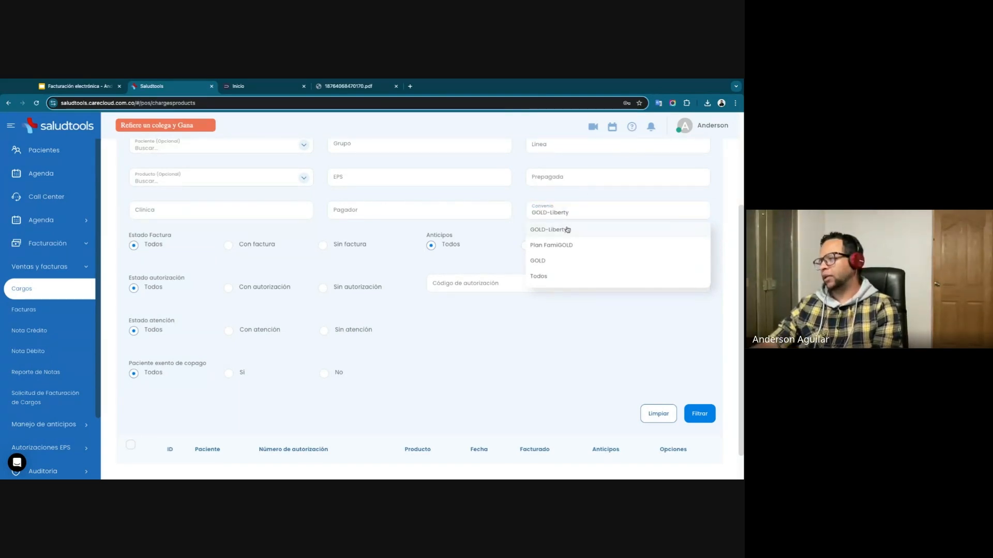
{"action": "left_click", "coordinate": [691, 412]}
{"action": "scroll", "coordinate": [434, 315], "scroll_direction": "up", "scroll_amount": 3}
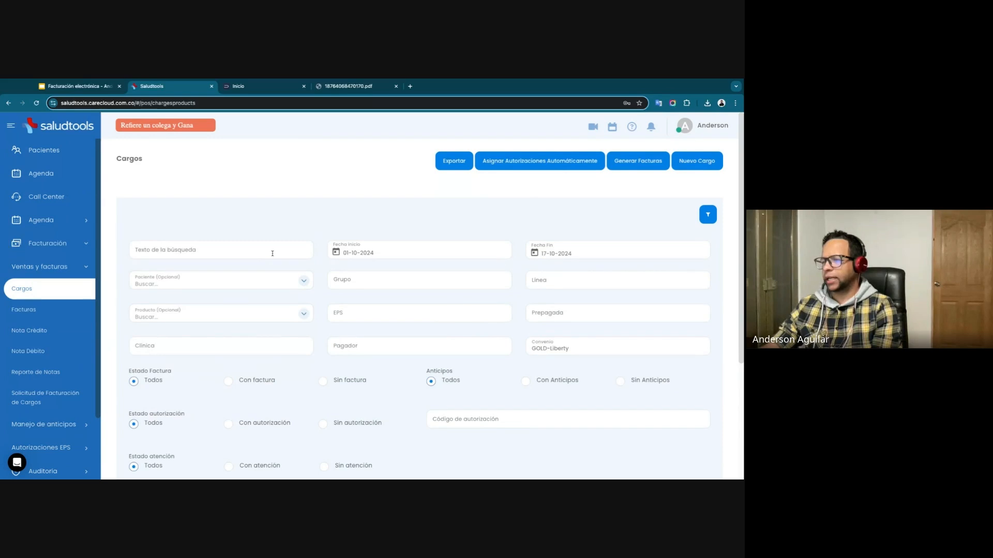
Clear the agreement filter and set the prepaid insurer filter to EPS Y MEDICINA PREPAGADA SURAMERICANA S.A. - MEDICINA PREPAGADA.
{"action": "triple_click", "coordinate": [556, 348]}
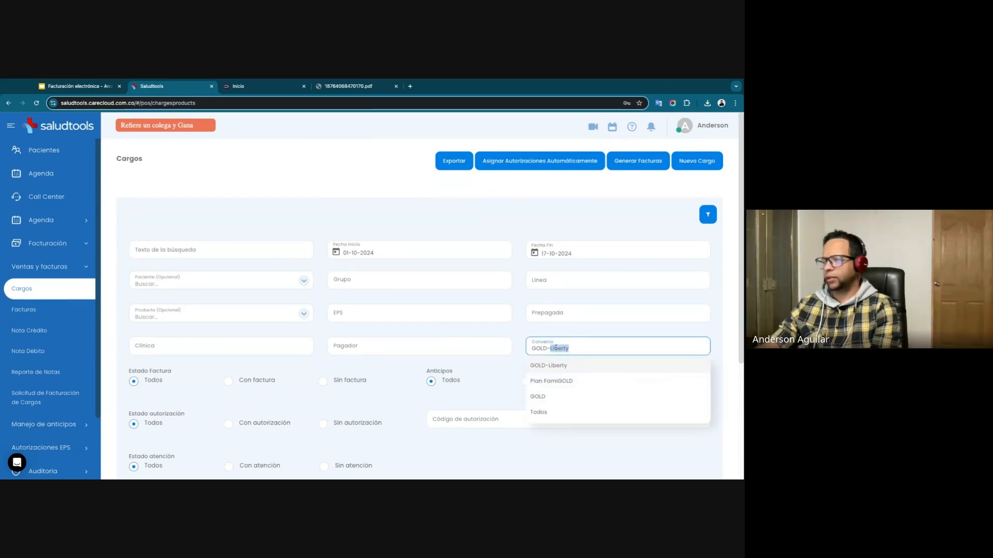
{"action": "key", "text": "BackSpace"}
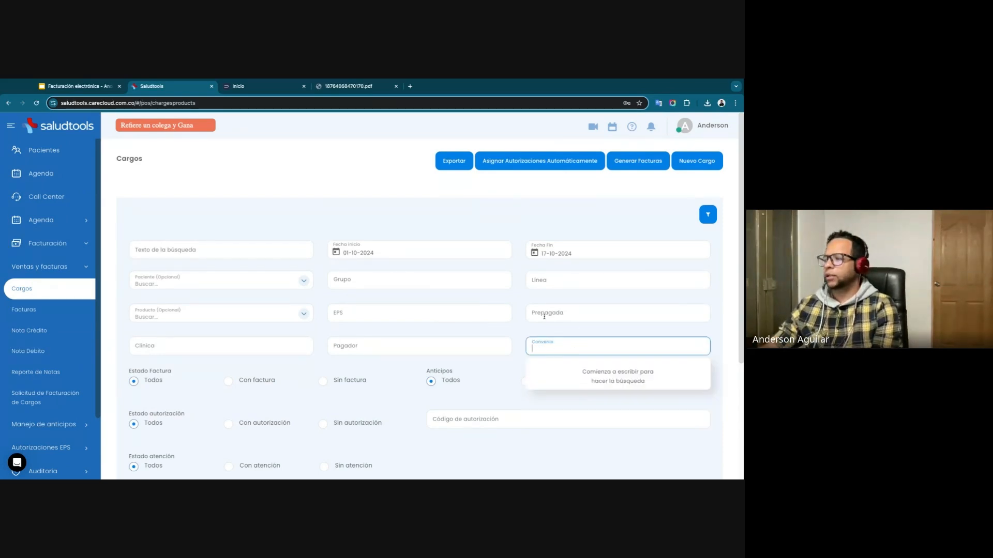
{"action": "left_click", "coordinate": [545, 316]}
{"action": "type", "text": "o"}
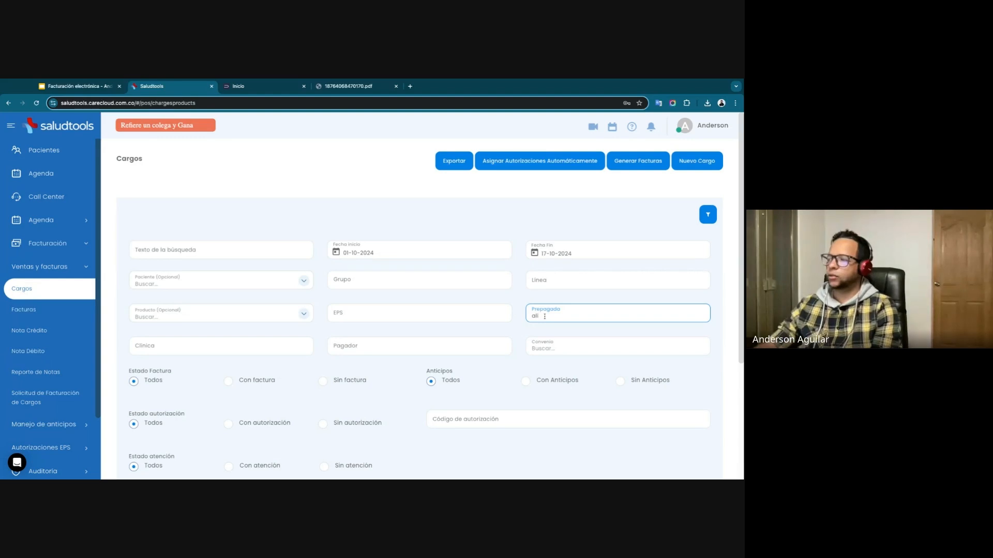
{"action": "double_click", "coordinate": [540, 314]}
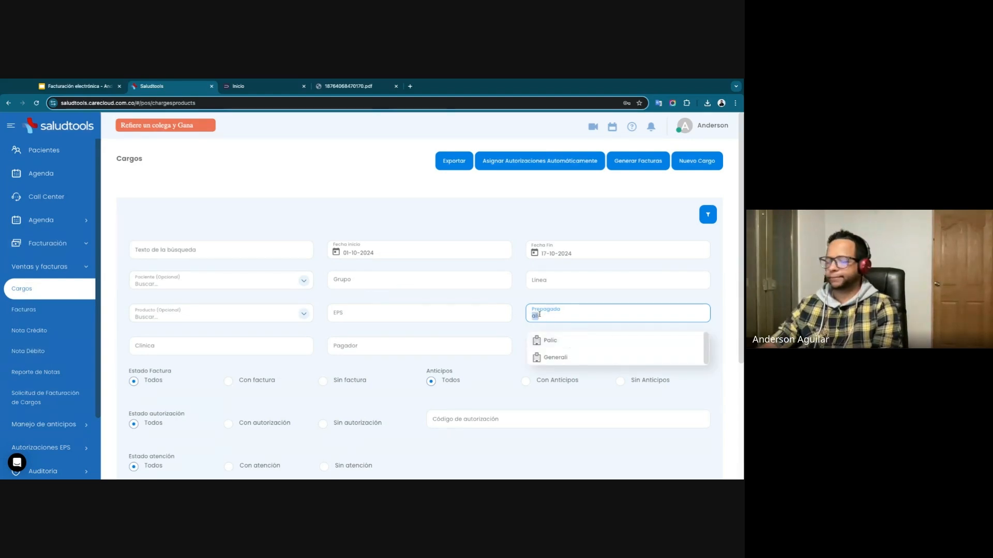
{"action": "type", "text": "sura"}
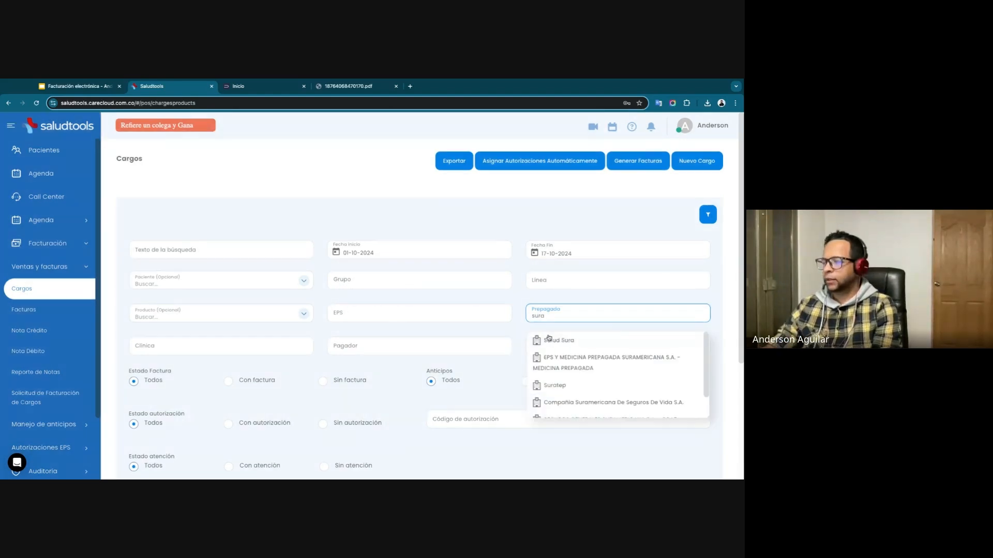
{"action": "left_click", "coordinate": [564, 365]}
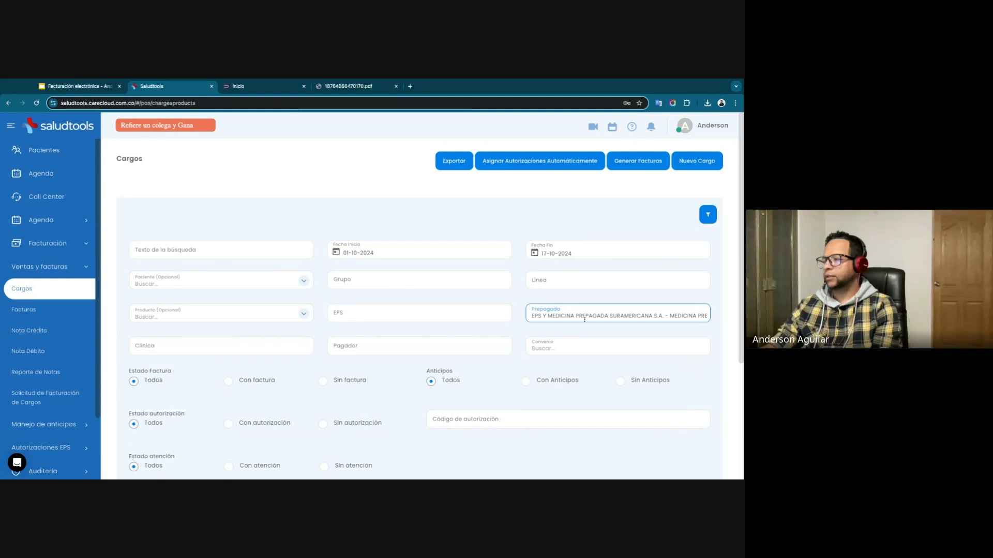
{"action": "scroll", "coordinate": [584, 319], "scroll_direction": "down", "scroll_amount": 3}
{"action": "scroll", "coordinate": [200, 238], "scroll_direction": "up", "scroll_amount": 3}
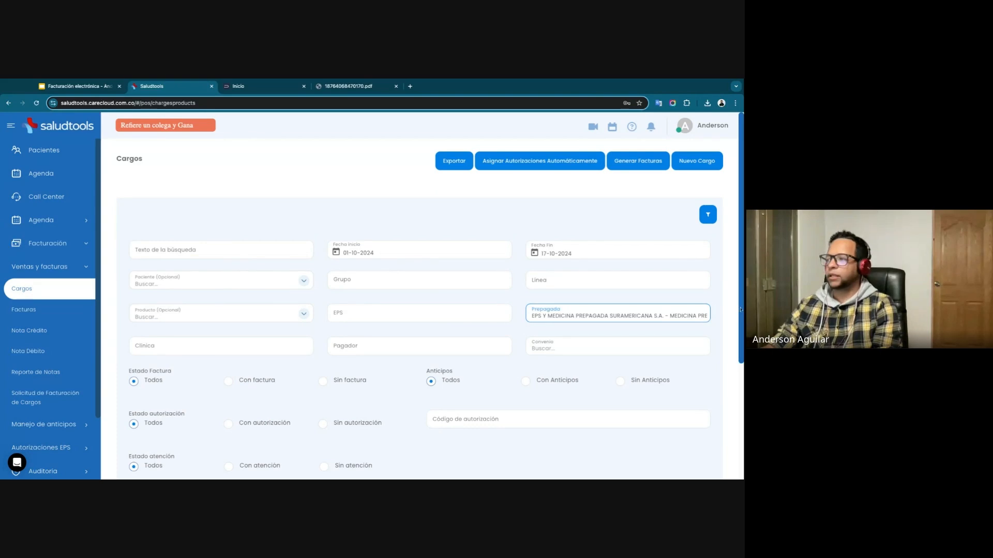
Clear the prepaid insurer and filter the charges by the payer SURA Compañía Suramericana De Servicios de Salud.
{"action": "triple_click", "coordinate": [609, 312]}
{"action": "key", "text": "BackSpace"}
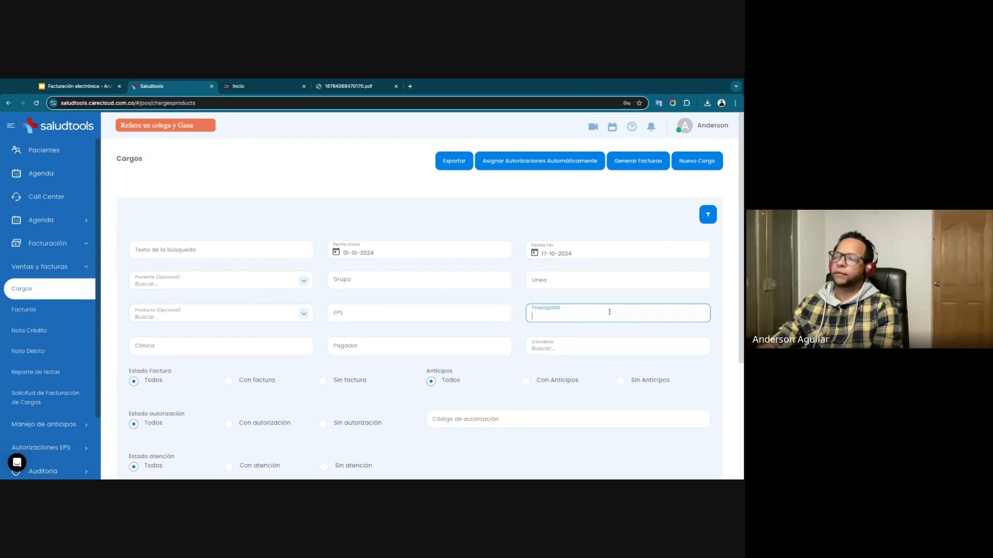
{"action": "left_click", "coordinate": [482, 347]}
{"action": "type", "text": "sura"}
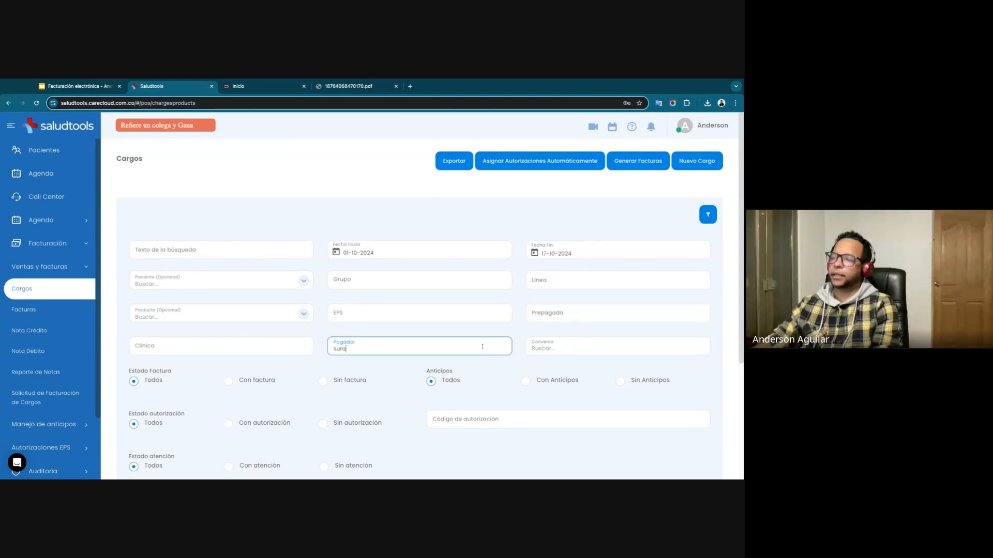
{"action": "left_click", "coordinate": [382, 376]}
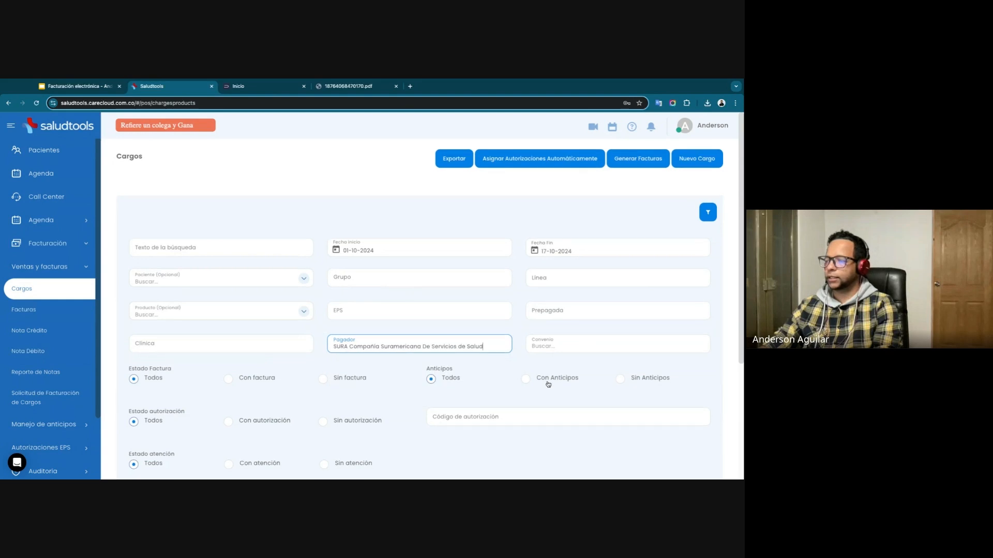
{"action": "scroll", "coordinate": [667, 396], "scroll_direction": "down", "scroll_amount": 3}
{"action": "left_click", "coordinate": [687, 384]}
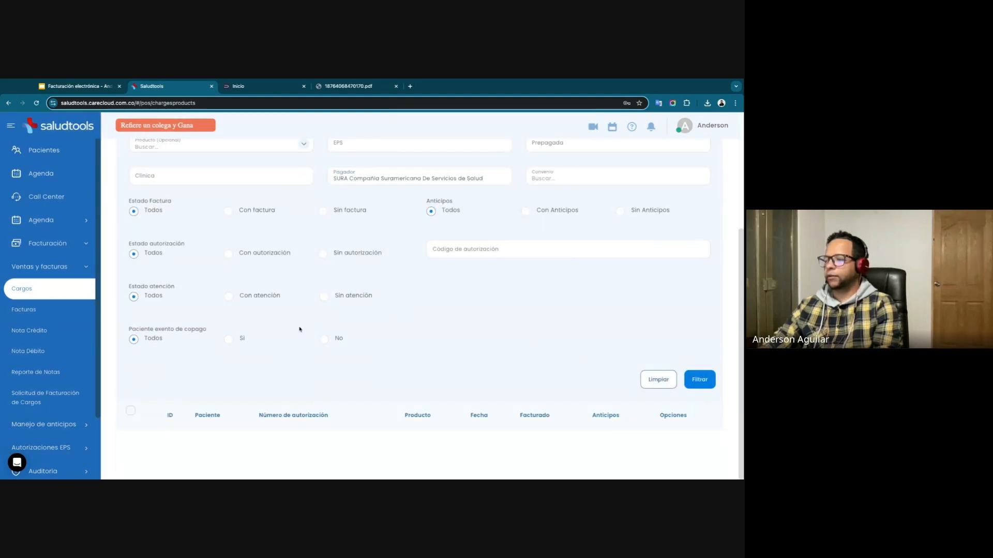
{"action": "scroll", "coordinate": [300, 330], "scroll_direction": "up", "scroll_amount": 3}
{"action": "scroll", "coordinate": [300, 332], "scroll_direction": "down", "scroll_amount": 3}
{"action": "scroll", "coordinate": [522, 266], "scroll_direction": "up", "scroll_amount": 2}
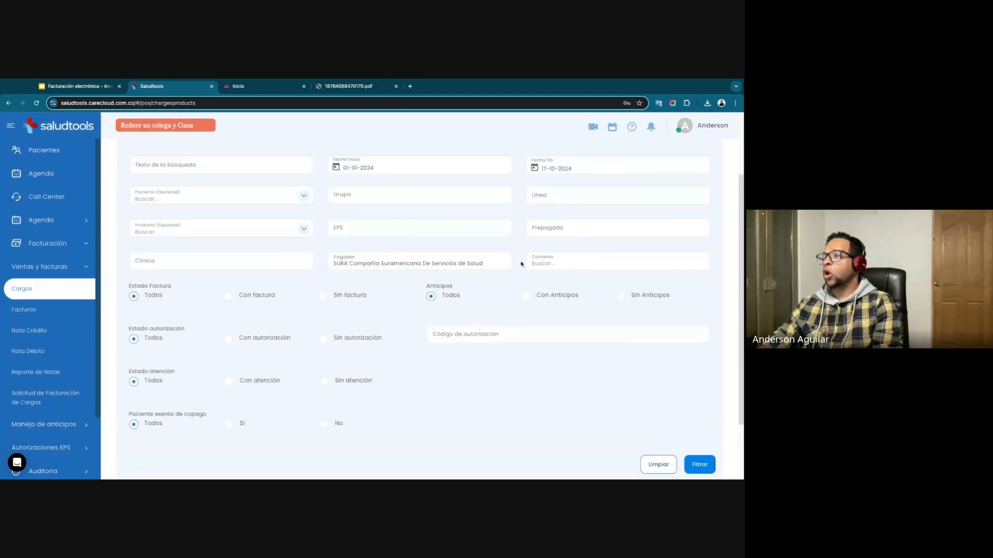
Remove the payer from the filter and filter the charges again by date only.
{"action": "scroll", "coordinate": [394, 311], "scroll_direction": "up", "scroll_amount": 2}
{"action": "triple_click", "coordinate": [390, 345]}
{"action": "key", "text": "BackSpace"}
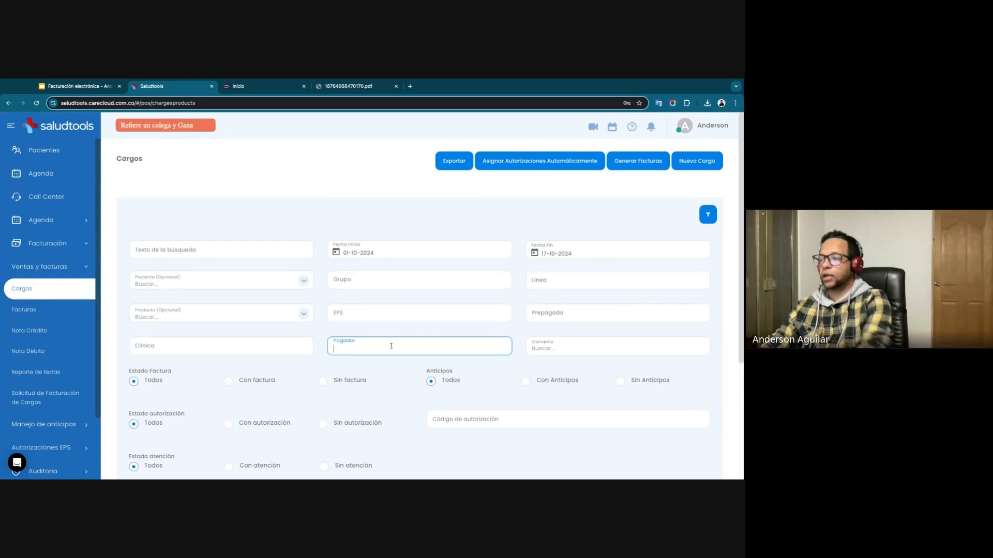
{"action": "scroll", "coordinate": [669, 248], "scroll_direction": "down", "scroll_amount": 3}
{"action": "left_click", "coordinate": [698, 432]}
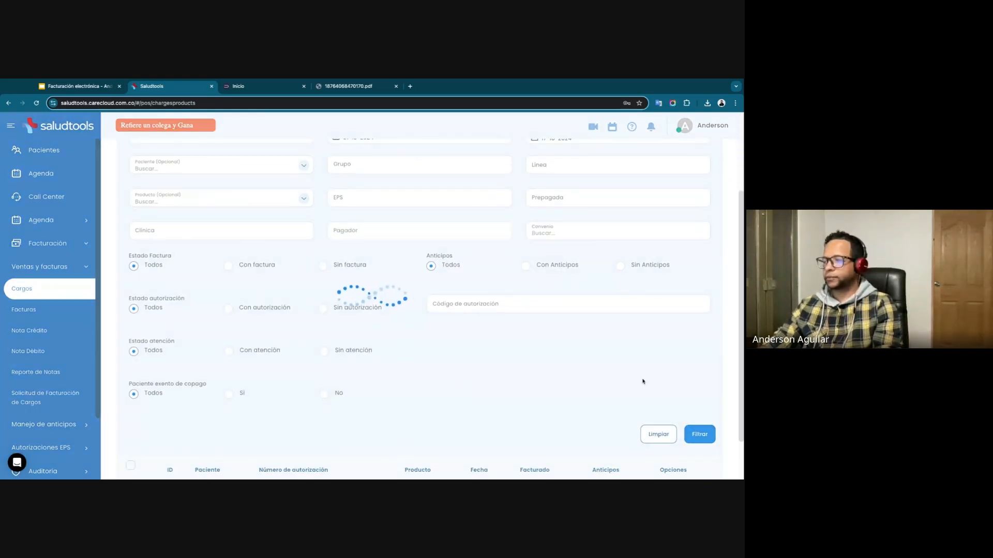
{"action": "scroll", "coordinate": [455, 294], "scroll_direction": "down", "scroll_amount": 1}
{"action": "scroll", "coordinate": [444, 291], "scroll_direction": "up", "scroll_amount": 3}
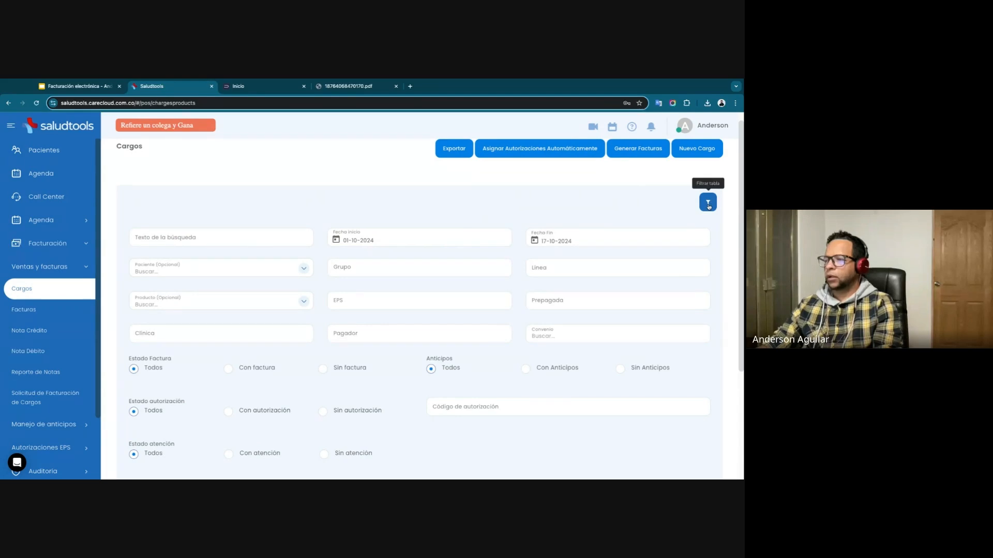
Collapse the advanced filters, set the start date to 01-09-2024, and reopen the filters to reload the charges.
{"action": "left_click", "coordinate": [708, 203]}
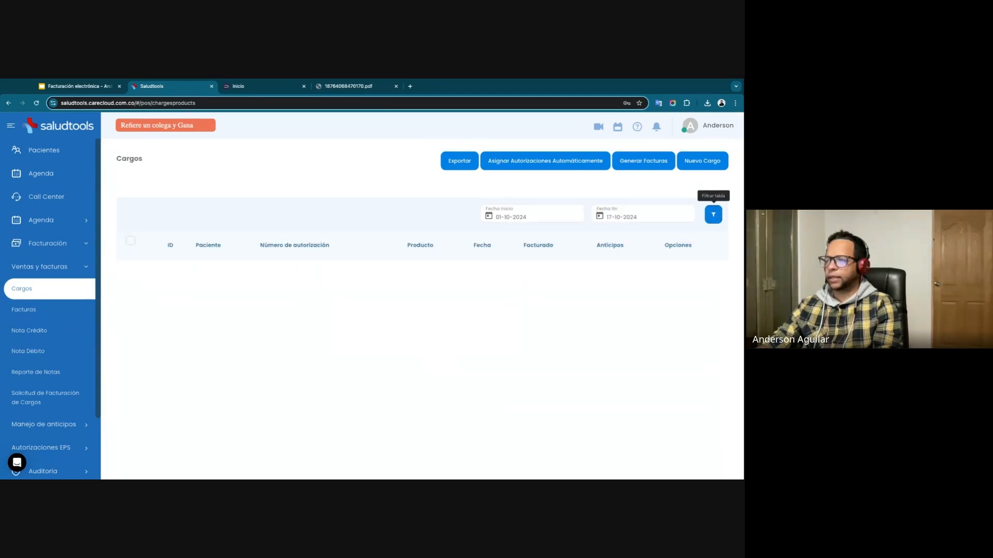
{"action": "scroll", "coordinate": [532, 279], "scroll_direction": "up", "scroll_amount": 3}
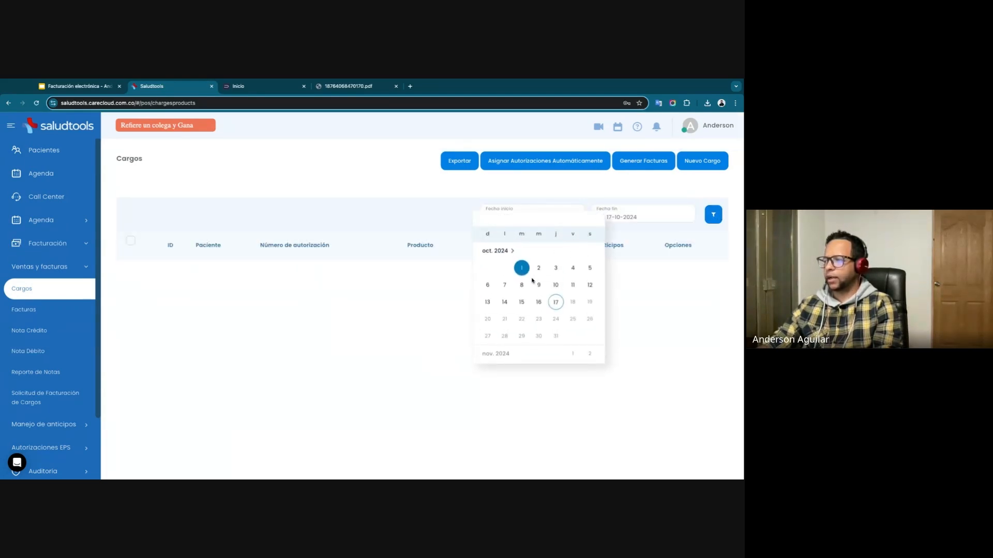
{"action": "scroll", "coordinate": [496, 274], "scroll_direction": "up", "scroll_amount": 5}
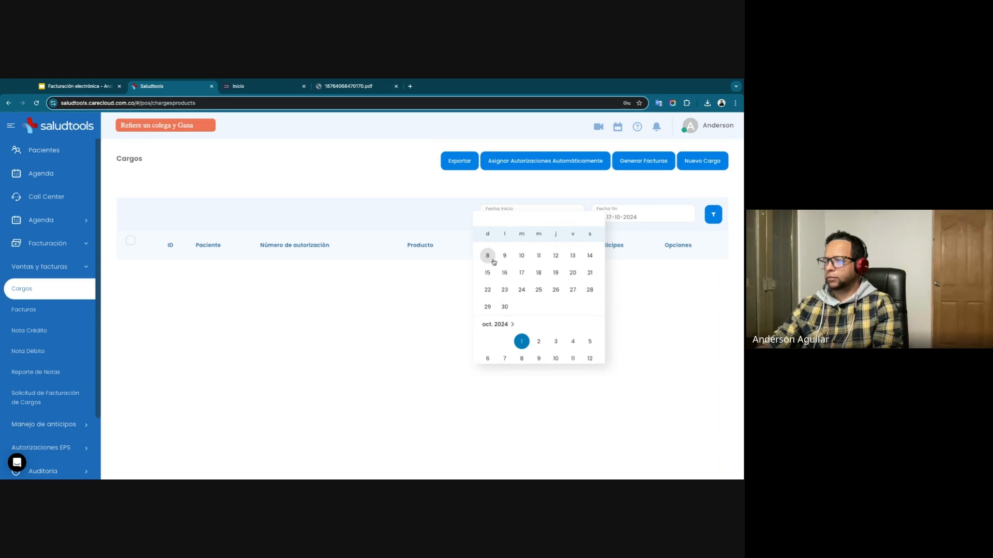
{"action": "left_click", "coordinate": [487, 268]}
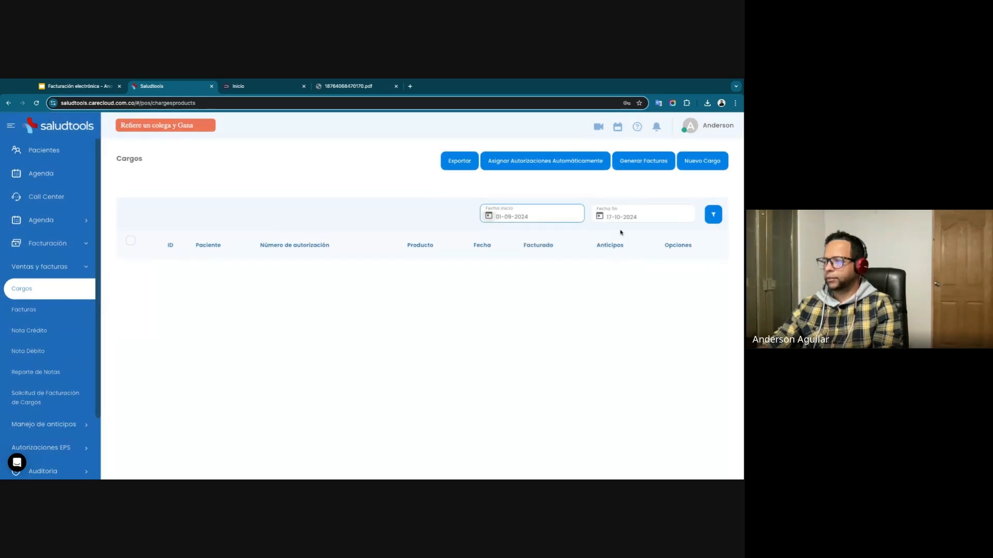
{"action": "left_click", "coordinate": [713, 214]}
{"action": "scroll", "coordinate": [634, 343], "scroll_direction": "down", "scroll_amount": 3}
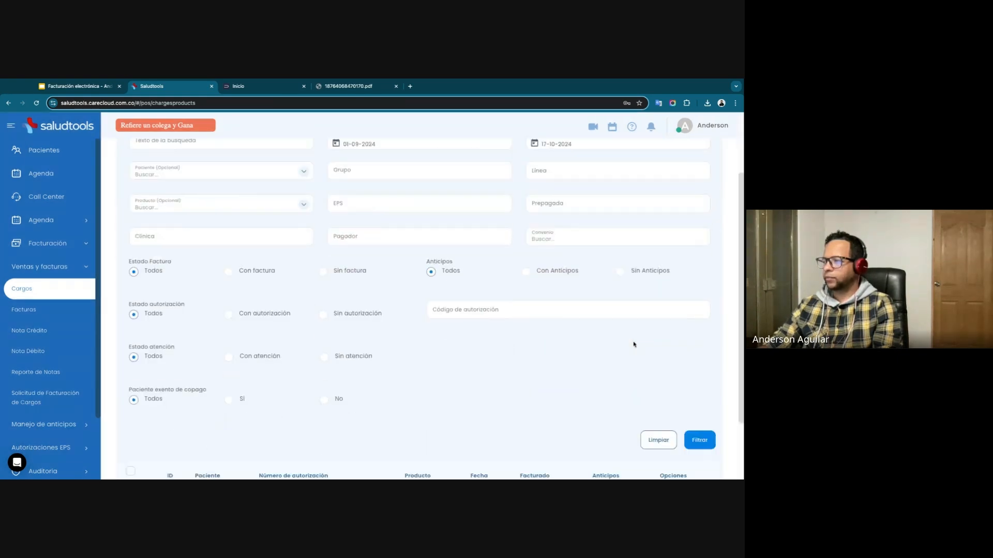
{"action": "scroll", "coordinate": [455, 274], "scroll_direction": "down", "scroll_amount": 2}
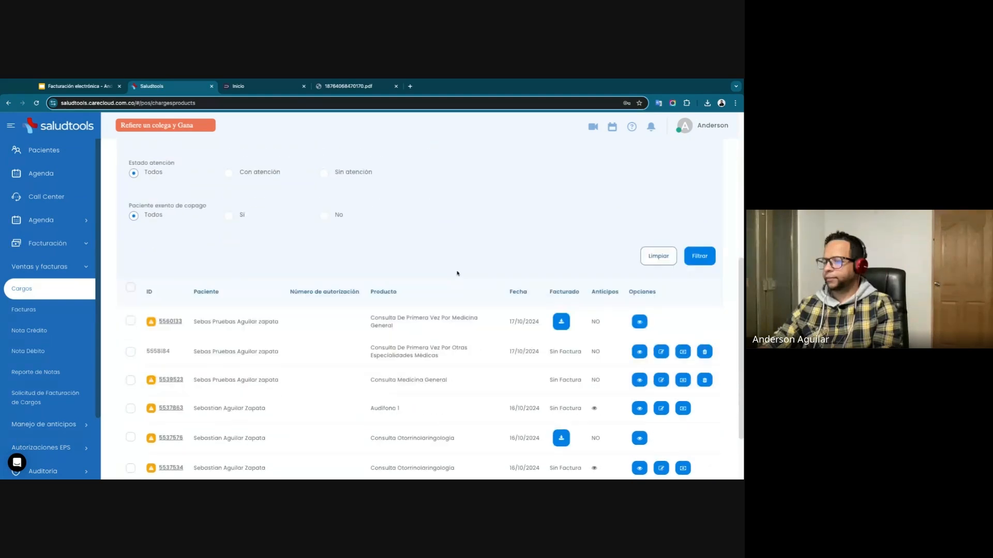
Set the filter's start date to 01-07-2024 and filter the charges with it.
{"action": "scroll", "coordinate": [453, 248], "scroll_direction": "up", "scroll_amount": 5}
{"action": "left_click", "coordinate": [355, 203]}
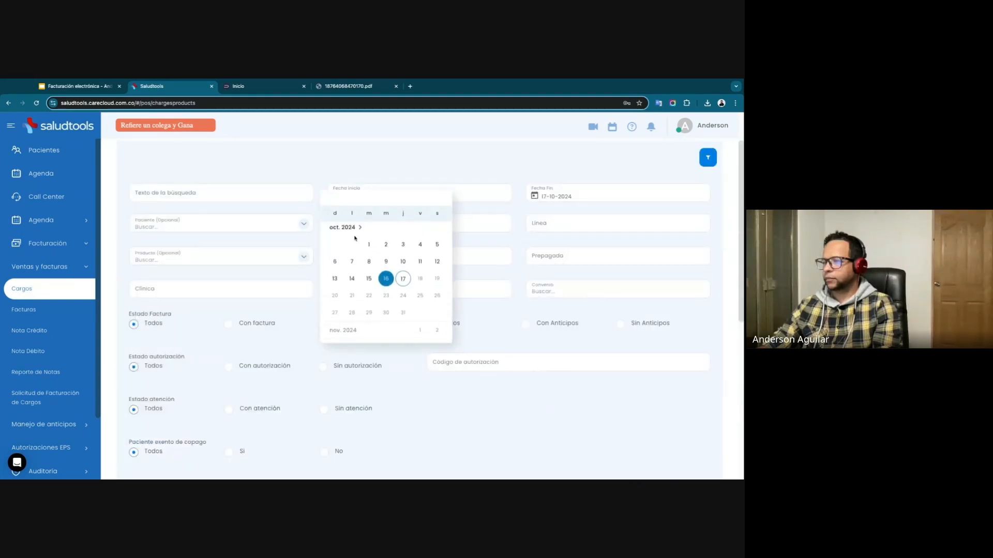
{"action": "scroll", "coordinate": [362, 243], "scroll_direction": "up", "scroll_amount": 5}
{"action": "scroll", "coordinate": [335, 232], "scroll_direction": "up", "scroll_amount": 2}
{"action": "left_click", "coordinate": [352, 245]}
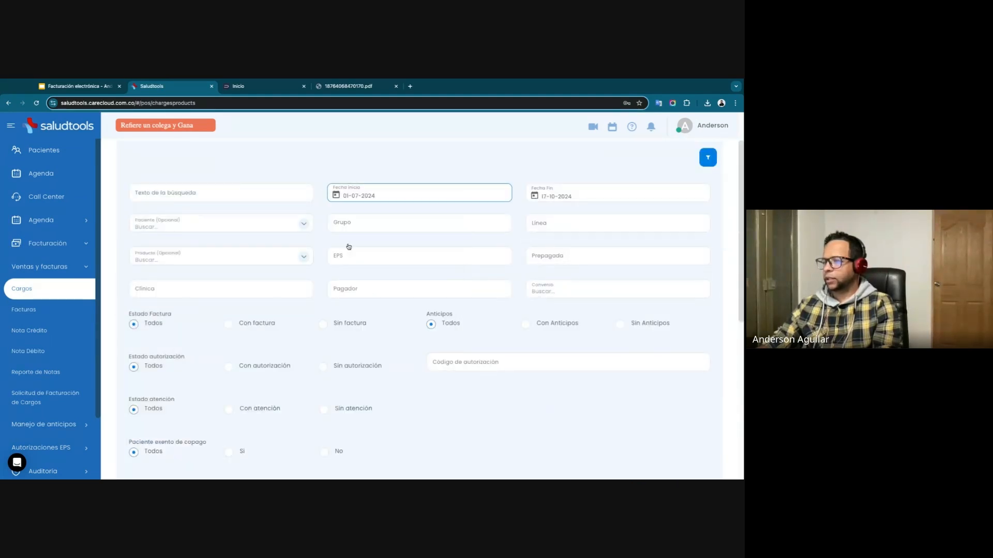
{"action": "scroll", "coordinate": [644, 298], "scroll_direction": "down", "scroll_amount": 5}
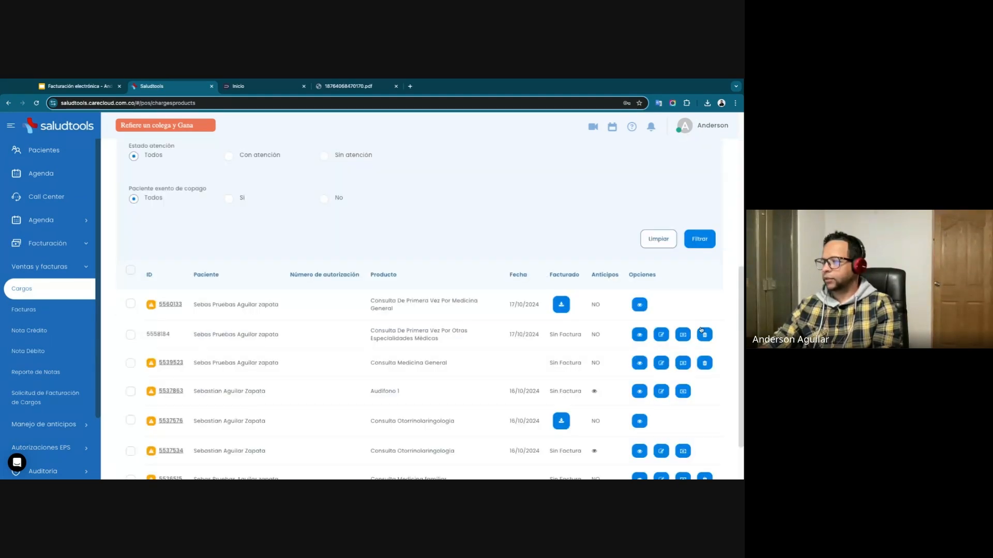
{"action": "left_click", "coordinate": [699, 238]}
{"action": "scroll", "coordinate": [444, 280], "scroll_direction": "down", "scroll_amount": 3}
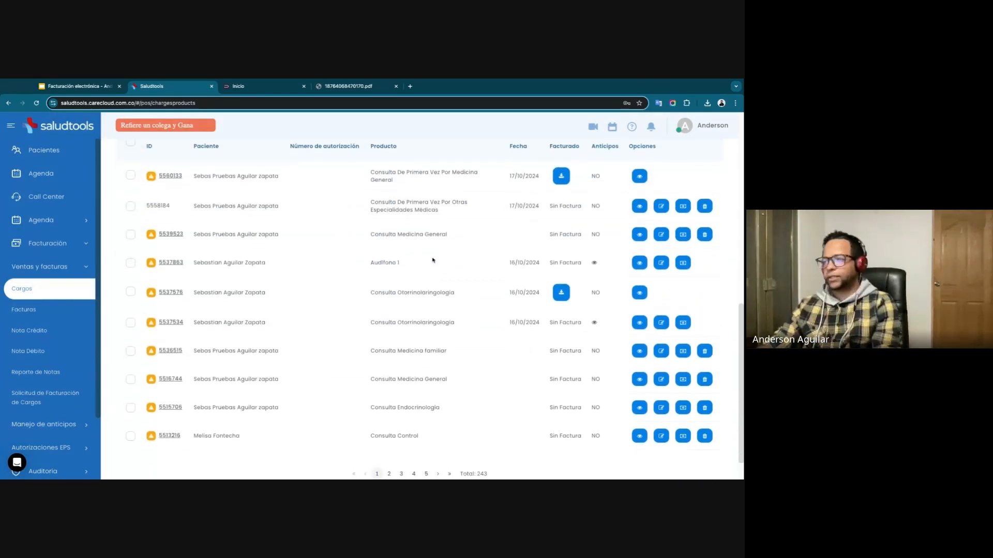
Set the invoice status filter to Sin factura and filter the charges.
{"action": "scroll", "coordinate": [283, 296], "scroll_direction": "up", "scroll_amount": 5}
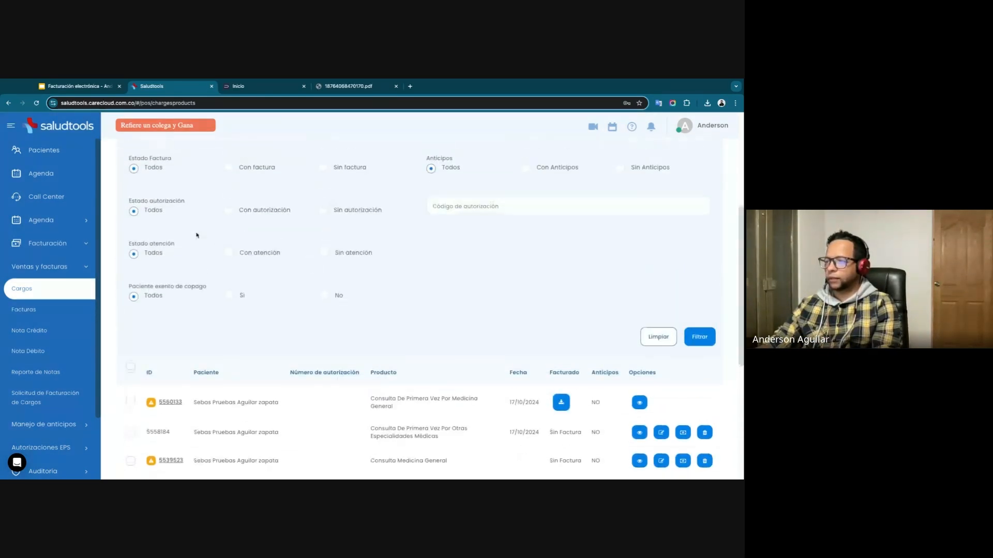
{"action": "left_click", "coordinate": [325, 176]}
{"action": "left_click", "coordinate": [700, 344]}
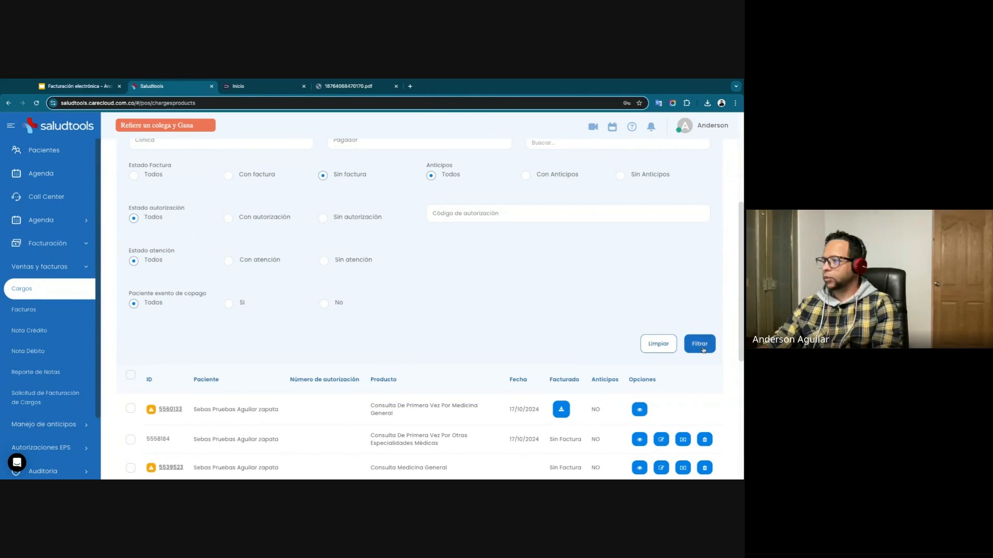
{"action": "scroll", "coordinate": [426, 344], "scroll_direction": "down", "scroll_amount": 1}
{"action": "scroll", "coordinate": [427, 344], "scroll_direction": "down", "scroll_amount": 3}
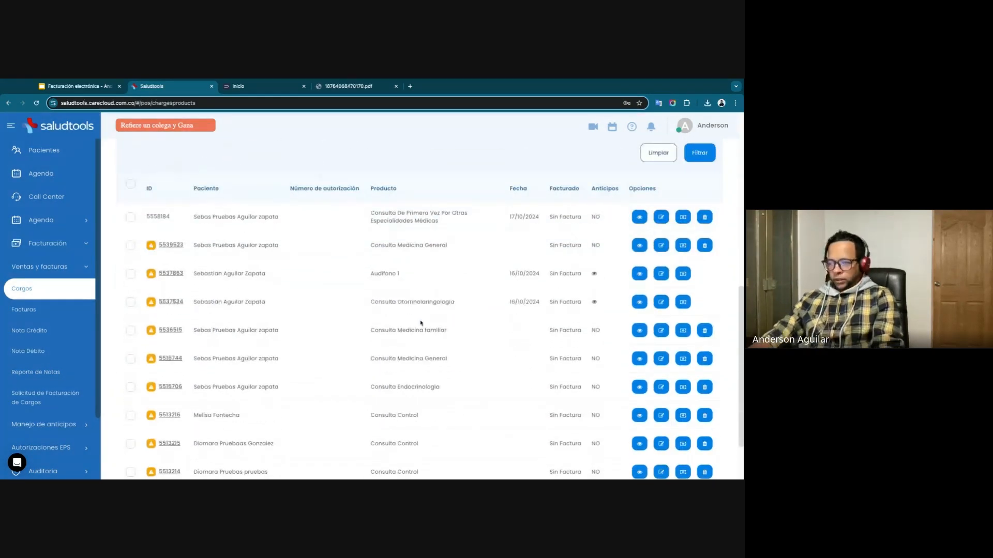
{"action": "scroll", "coordinate": [421, 321], "scroll_direction": "down", "scroll_amount": 1}
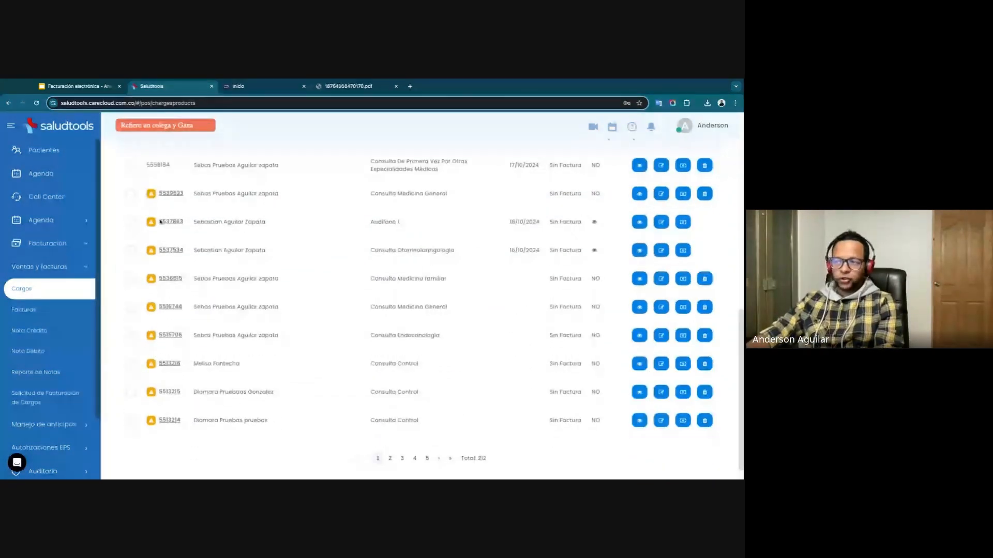
Select all the uninvoiced charges on the page and clear the selection again.
{"action": "scroll", "coordinate": [165, 309], "scroll_direction": "up", "scroll_amount": 1}
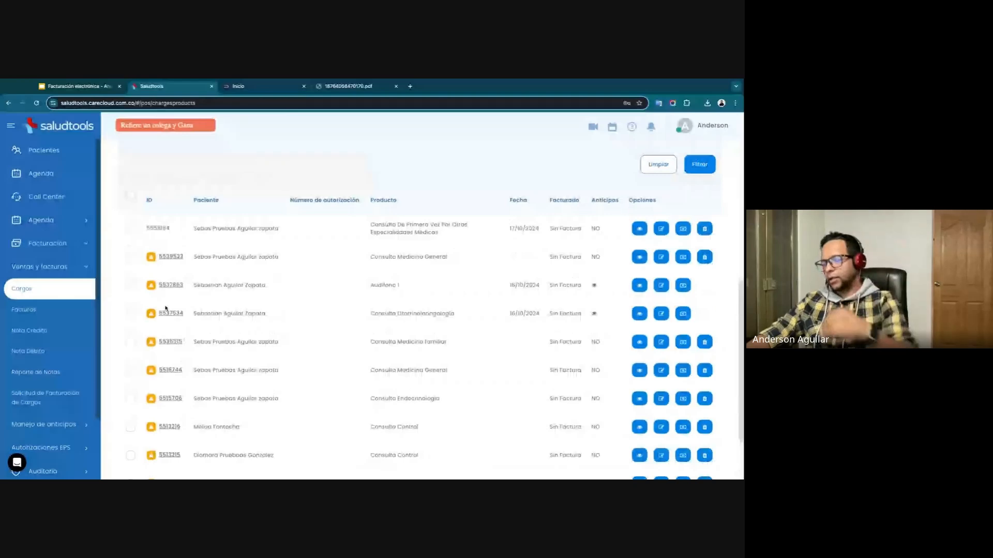
{"action": "left_click", "coordinate": [130, 196]}
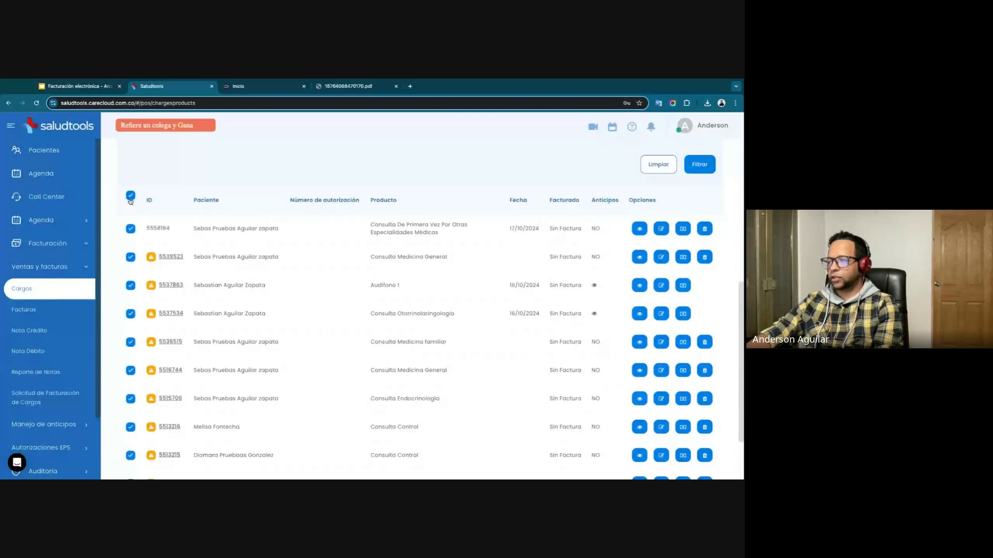
{"action": "left_click", "coordinate": [130, 195]}
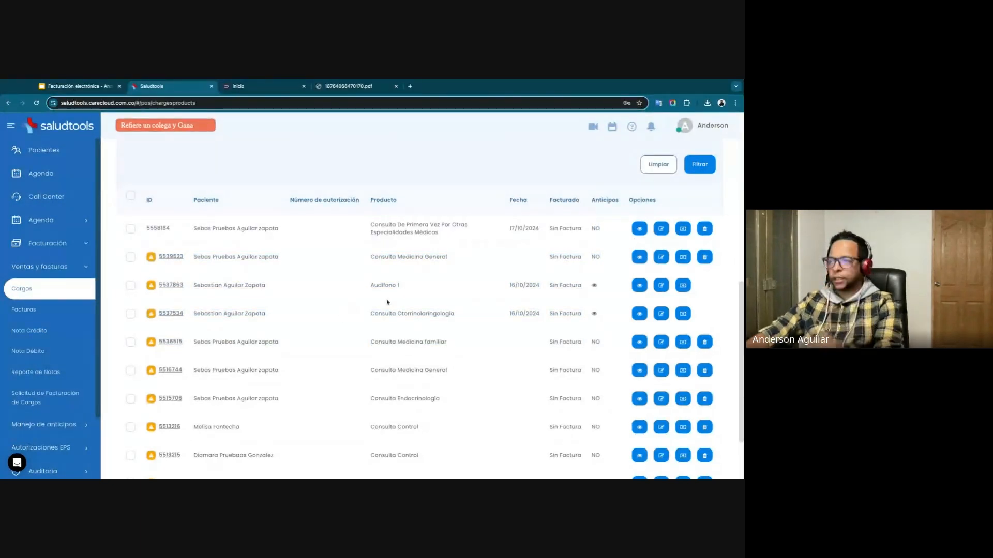
Register a 4500 advance of type Copago paid in EFECTIVO on the first Consulta Medicina General charge.
{"action": "left_click", "coordinate": [683, 258]}
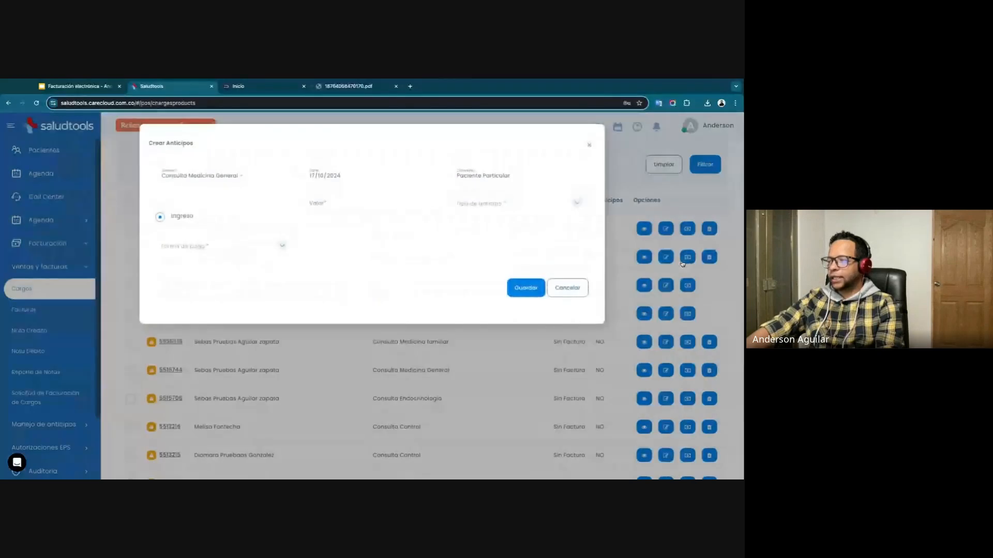
{"action": "left_click", "coordinate": [324, 200]}
{"action": "type", "text": "4500"}
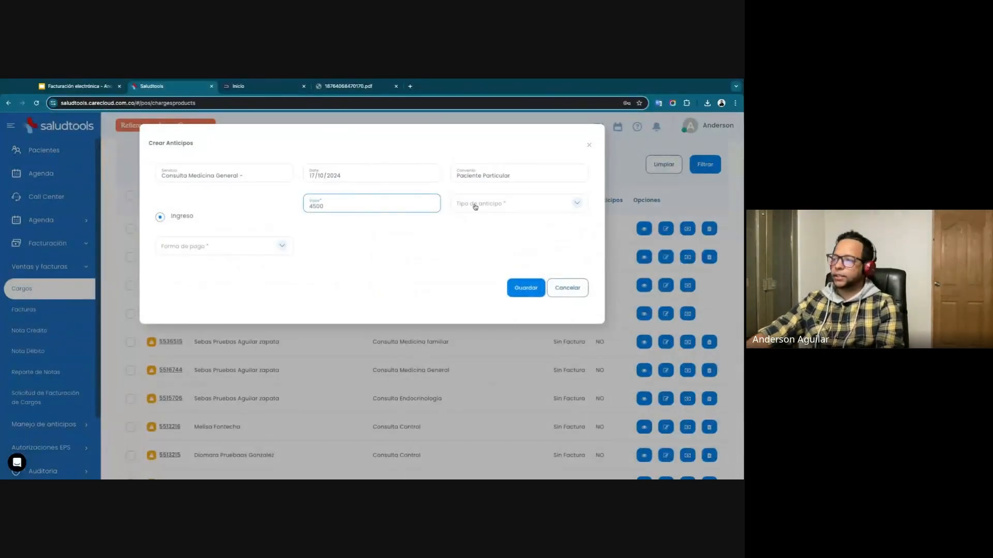
{"action": "left_click", "coordinate": [474, 207]}
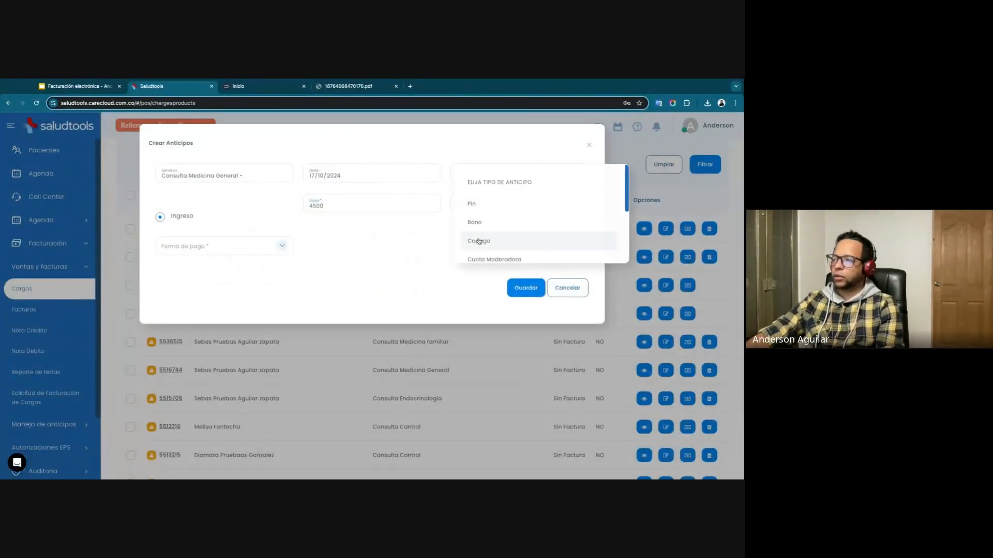
{"action": "left_click", "coordinate": [478, 241]}
{"action": "left_click", "coordinate": [268, 248]}
{"action": "left_click", "coordinate": [250, 251]}
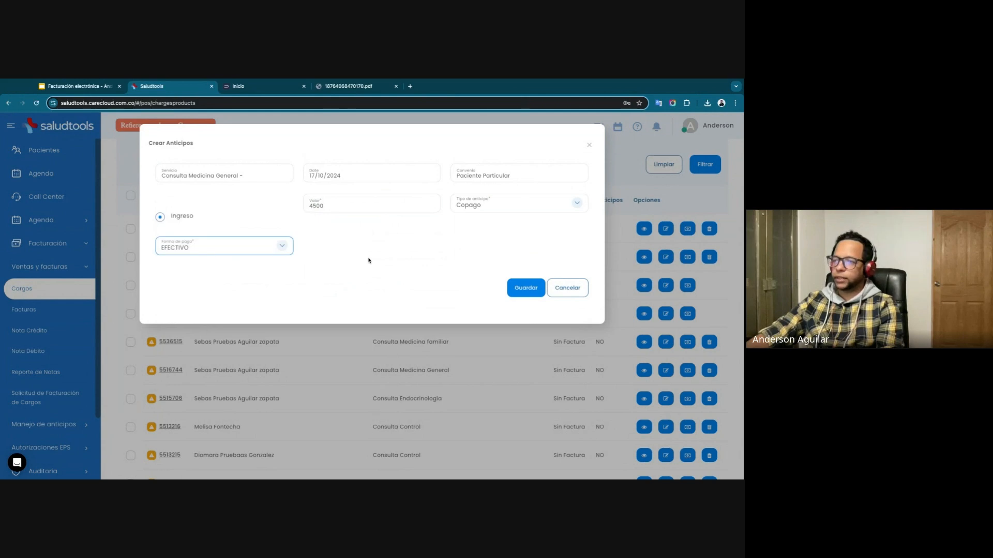
{"action": "left_click", "coordinate": [525, 295]}
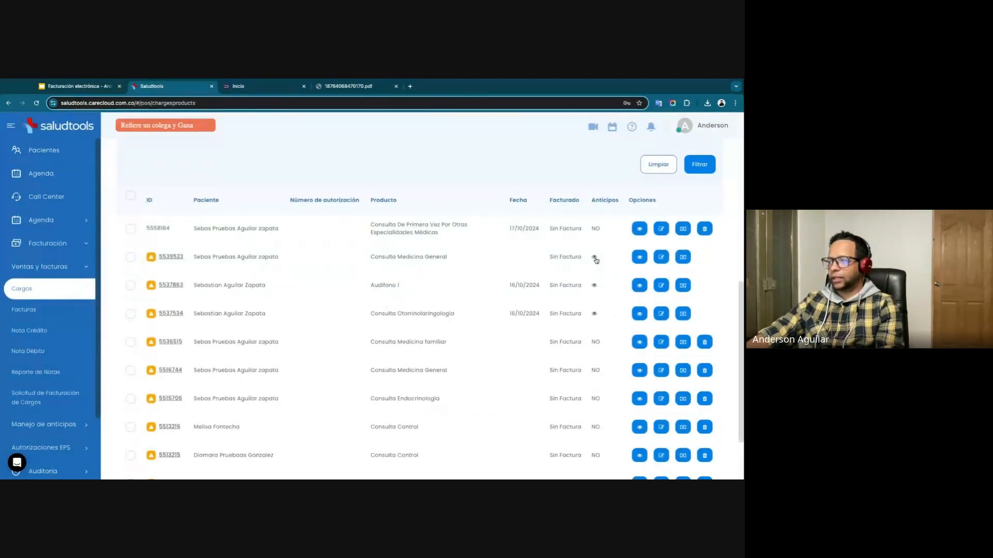
Check the advance recorded on that Consulta Medicina General charge and review its advance invoice form without issuing it.
{"action": "left_click", "coordinate": [595, 258]}
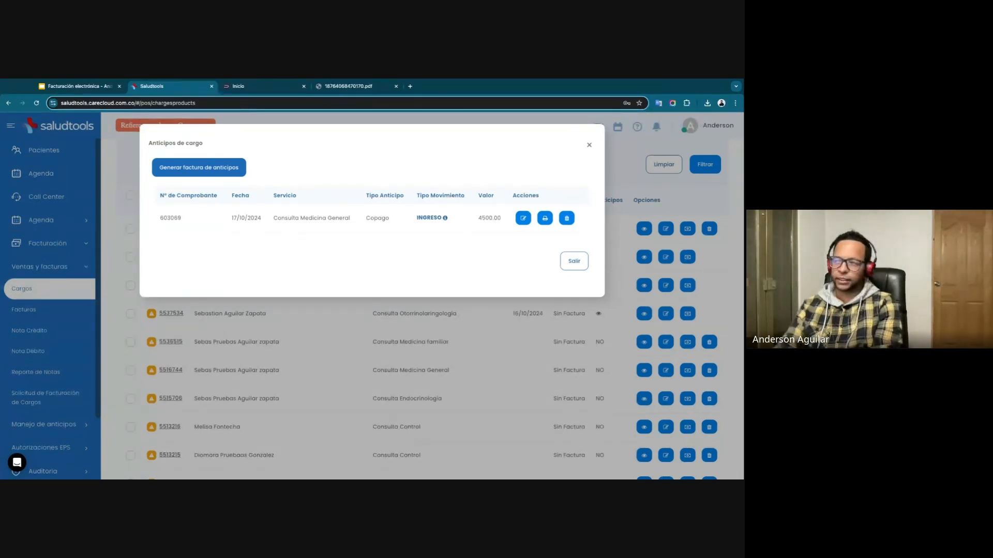
{"action": "left_click", "coordinate": [191, 172]}
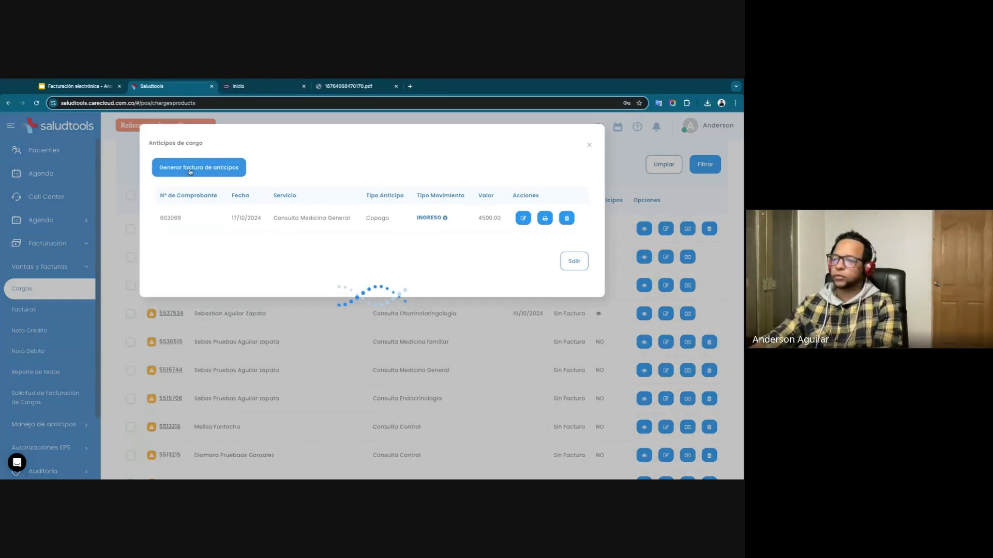
{"action": "scroll", "coordinate": [287, 328], "scroll_direction": "down", "scroll_amount": 2}
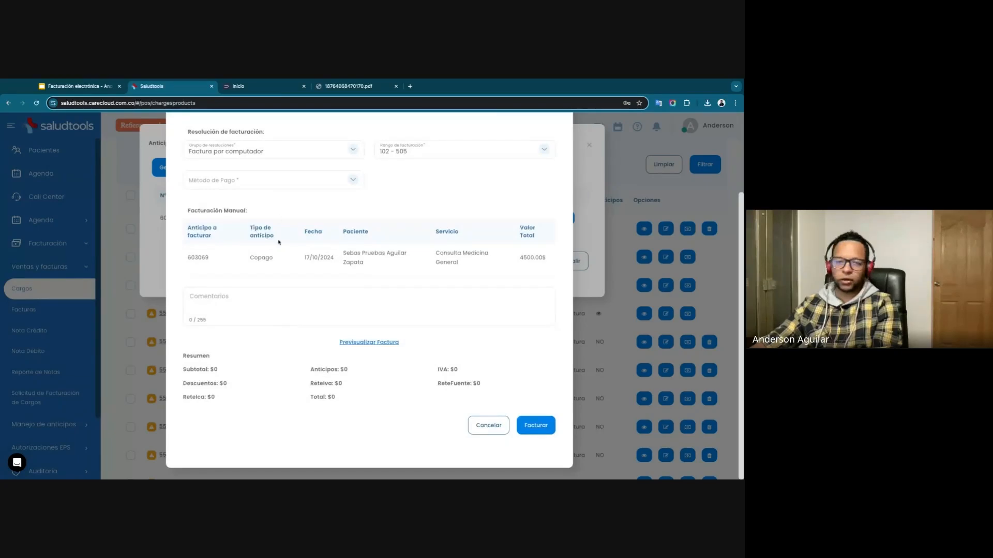
{"action": "scroll", "coordinate": [279, 242], "scroll_direction": "up", "scroll_amount": 2}
{"action": "scroll", "coordinate": [297, 290], "scroll_direction": "down", "scroll_amount": 2}
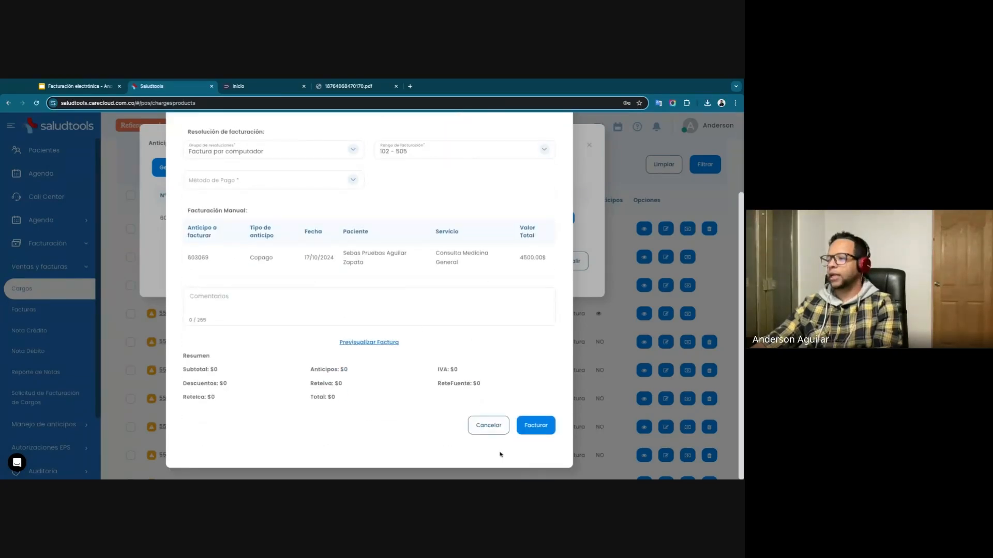
{"action": "left_click", "coordinate": [489, 425]}
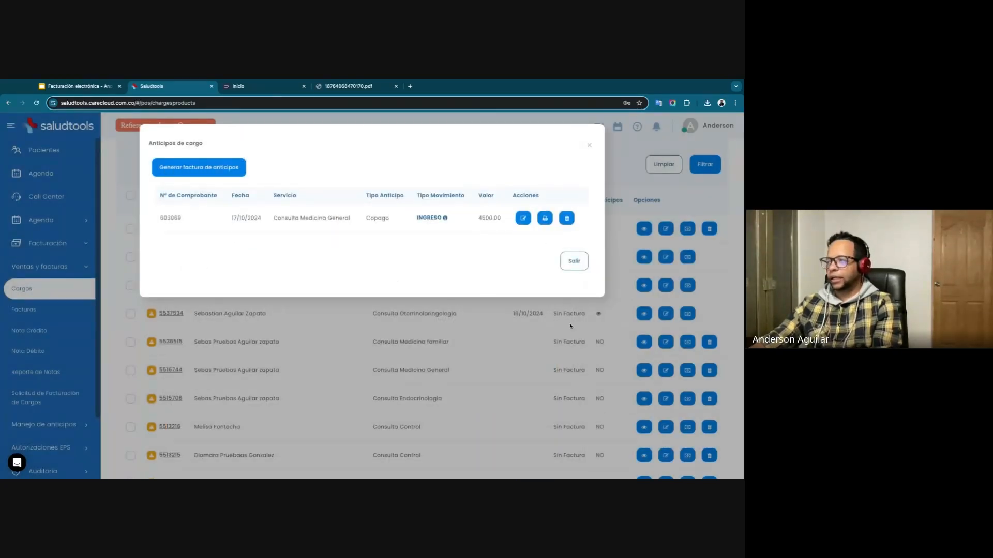
{"action": "left_click", "coordinate": [574, 260]}
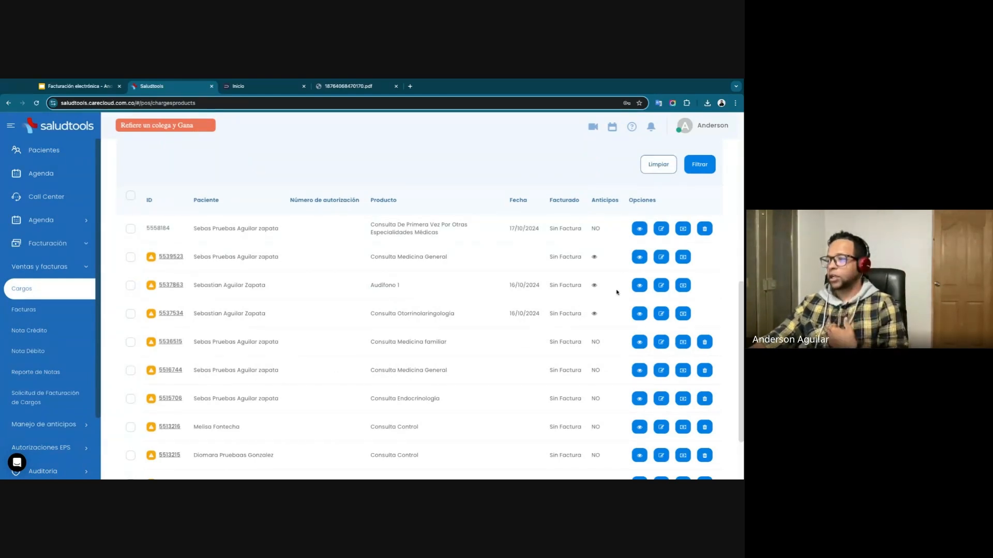
{"action": "left_click", "coordinate": [594, 258]}
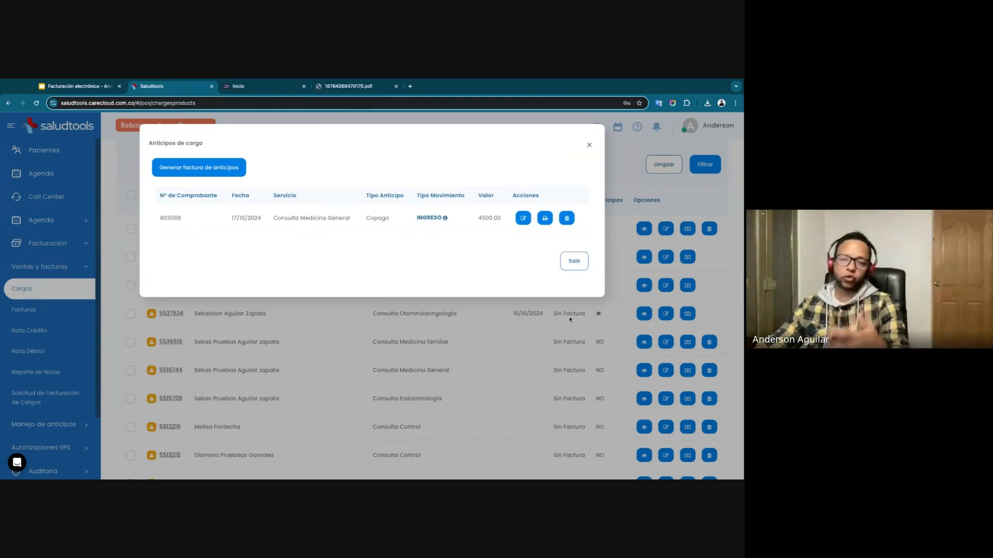
{"action": "left_click", "coordinate": [573, 262]}
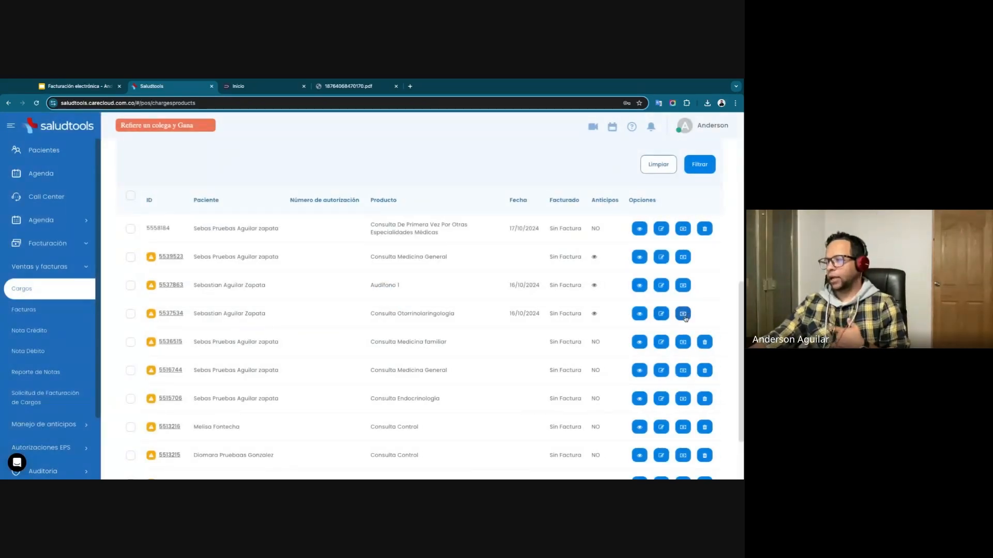
Register an 8000 advance of type Copago paid in EFECTIVO on the Consulta Medicina familiar charge.
{"action": "left_click", "coordinate": [686, 344]}
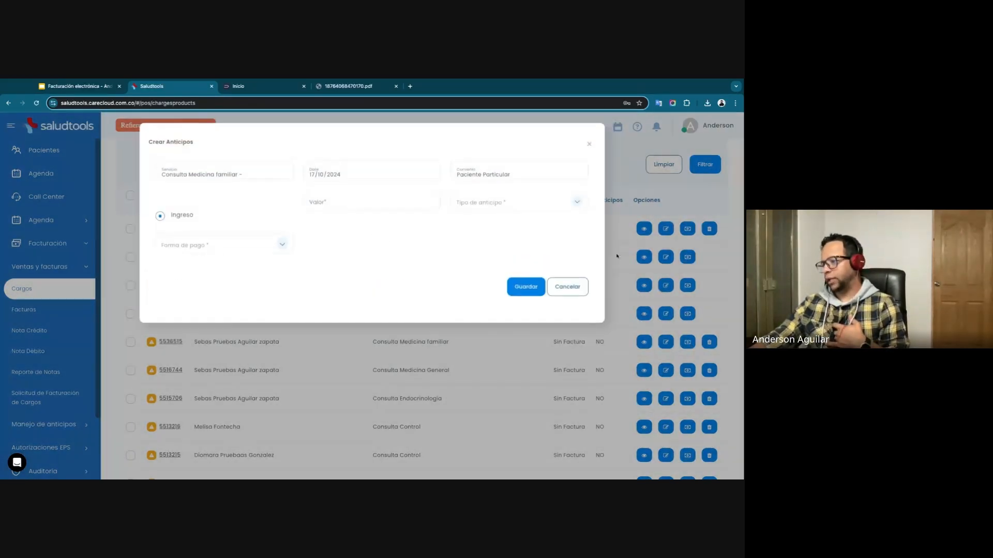
{"action": "left_click", "coordinate": [353, 208]}
{"action": "type", "text": "8"}
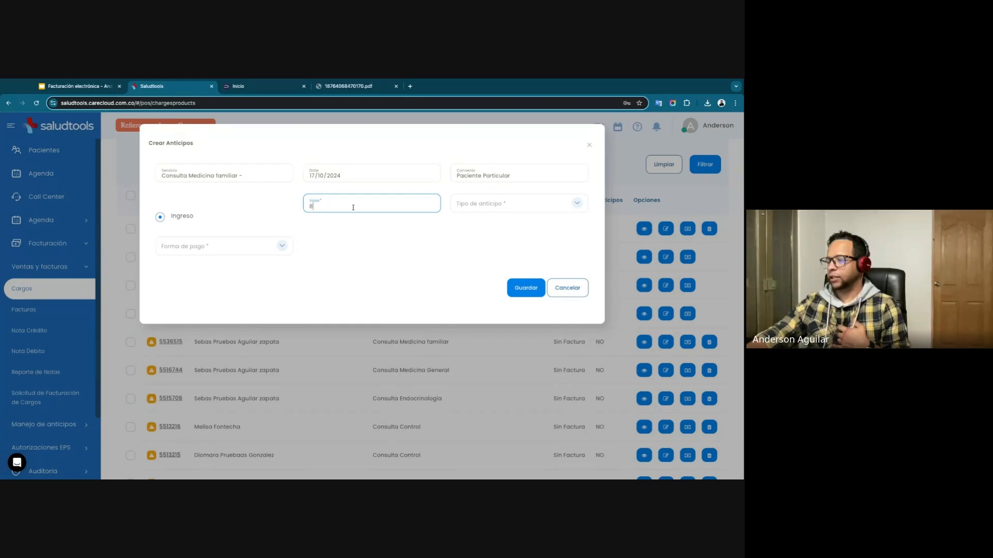
{"action": "type", "text": "000"}
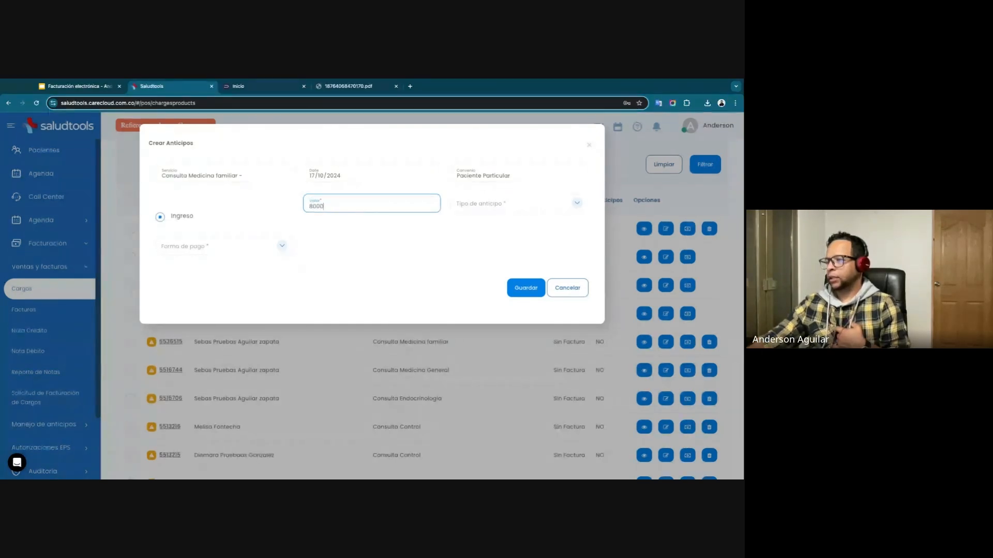
{"action": "left_click", "coordinate": [470, 213]}
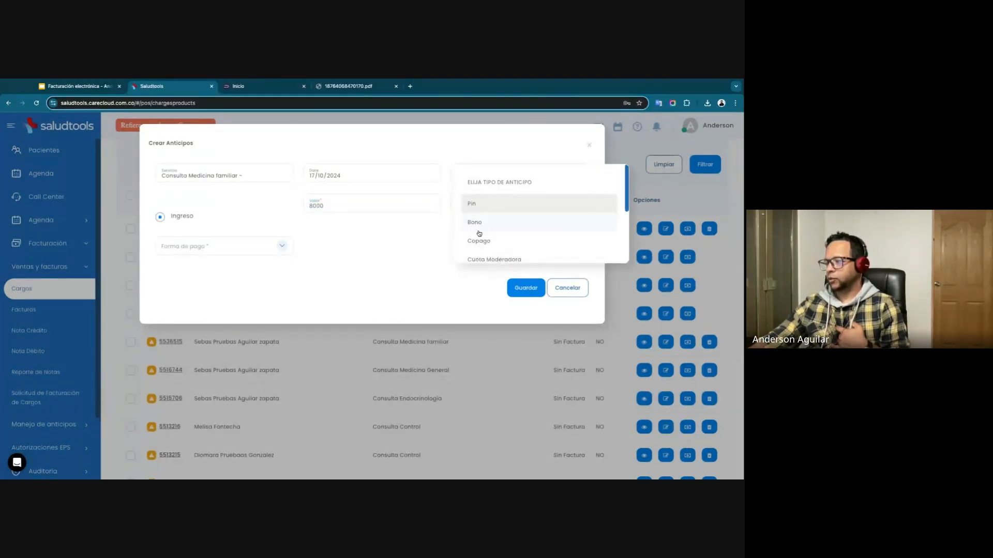
{"action": "left_click", "coordinate": [476, 233]}
{"action": "left_click", "coordinate": [259, 245]}
{"action": "left_click", "coordinate": [191, 247]}
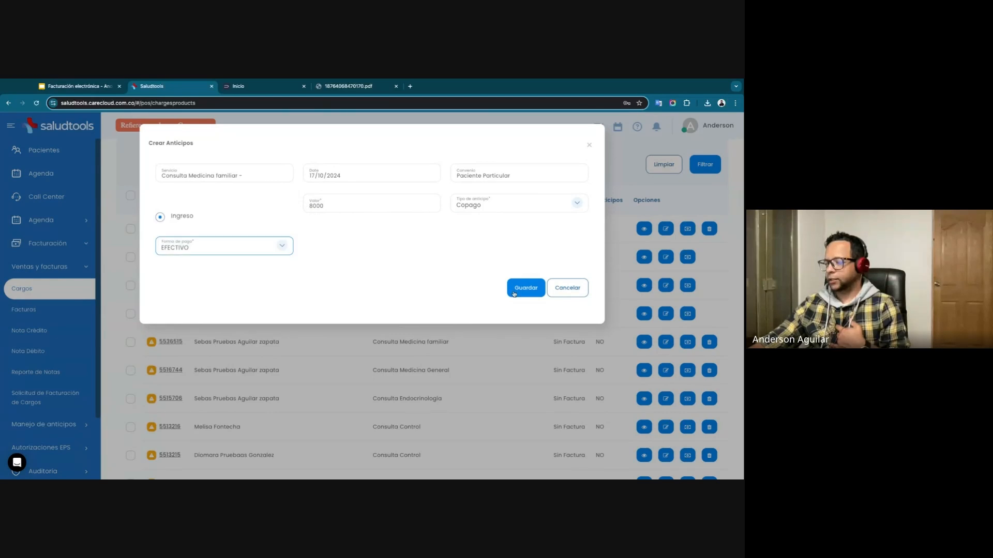
{"action": "left_click", "coordinate": [520, 291]}
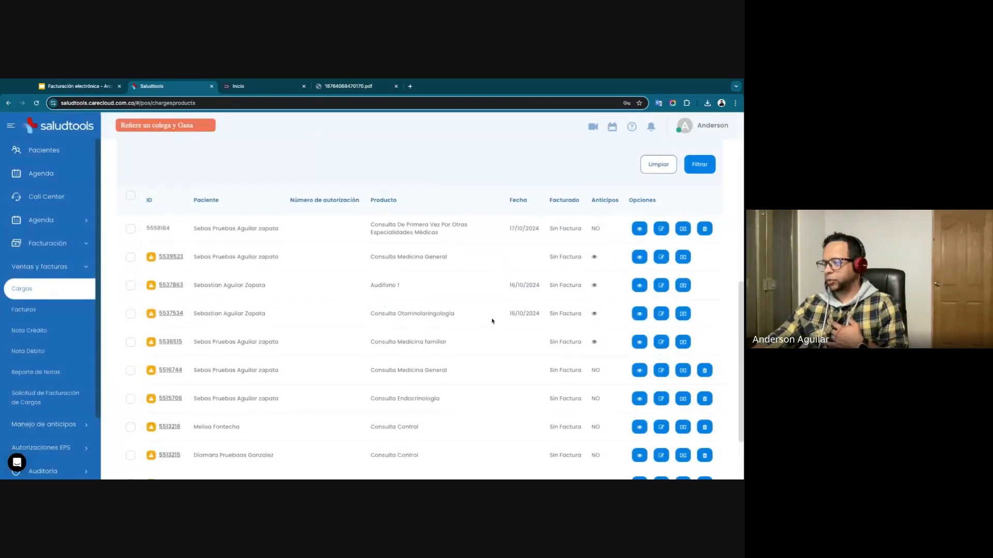
Select all ten uninvoiced charges on the first page one by one.
{"action": "left_click", "coordinate": [131, 228]}
{"action": "left_click", "coordinate": [133, 256]}
{"action": "left_click", "coordinate": [132, 285]}
{"action": "left_click", "coordinate": [131, 314]}
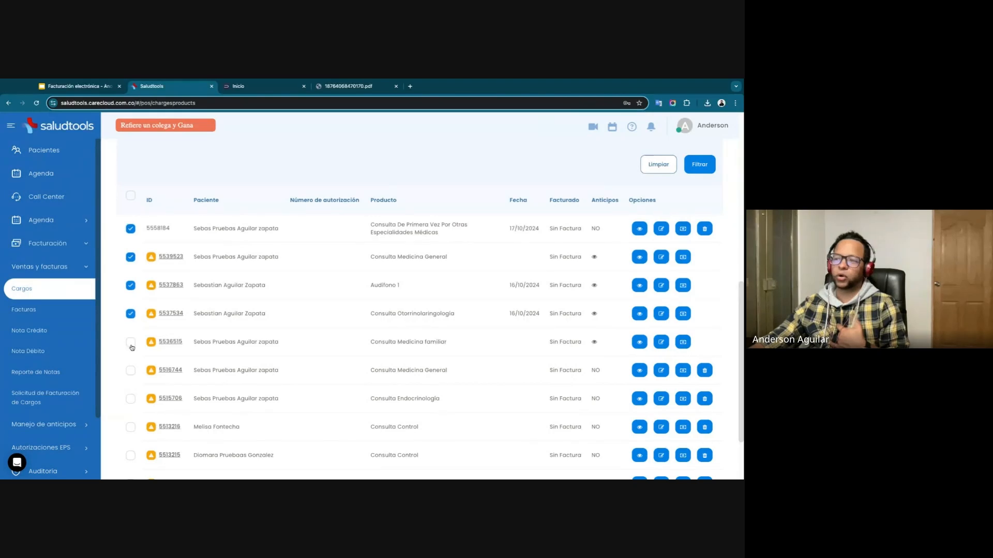
{"action": "left_click", "coordinate": [130, 341]}
{"action": "left_click", "coordinate": [131, 370]}
{"action": "left_click", "coordinate": [131, 399]}
{"action": "scroll", "coordinate": [127, 441], "scroll_direction": "down", "scroll_amount": 2}
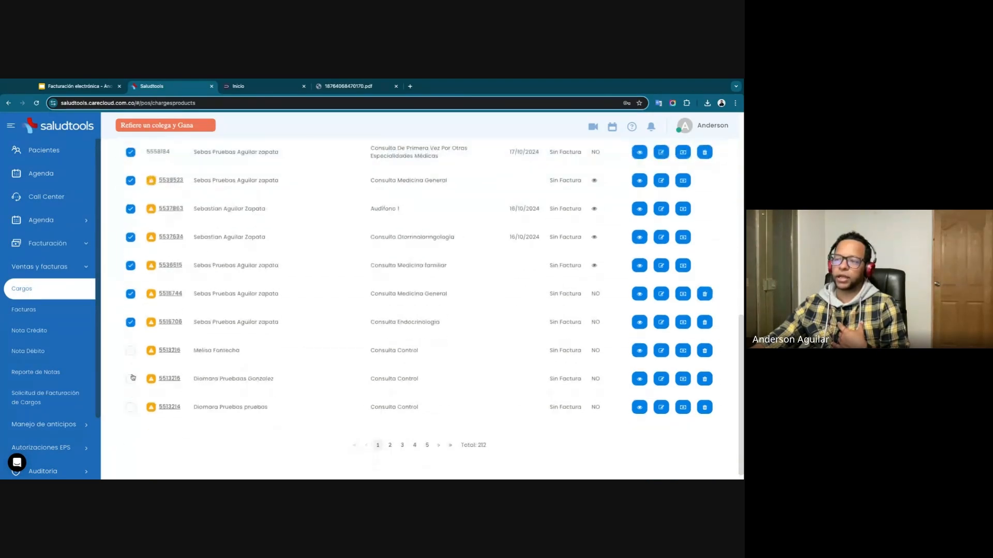
{"action": "left_click", "coordinate": [131, 351]}
{"action": "left_click", "coordinate": [131, 379]}
{"action": "left_click", "coordinate": [131, 407]}
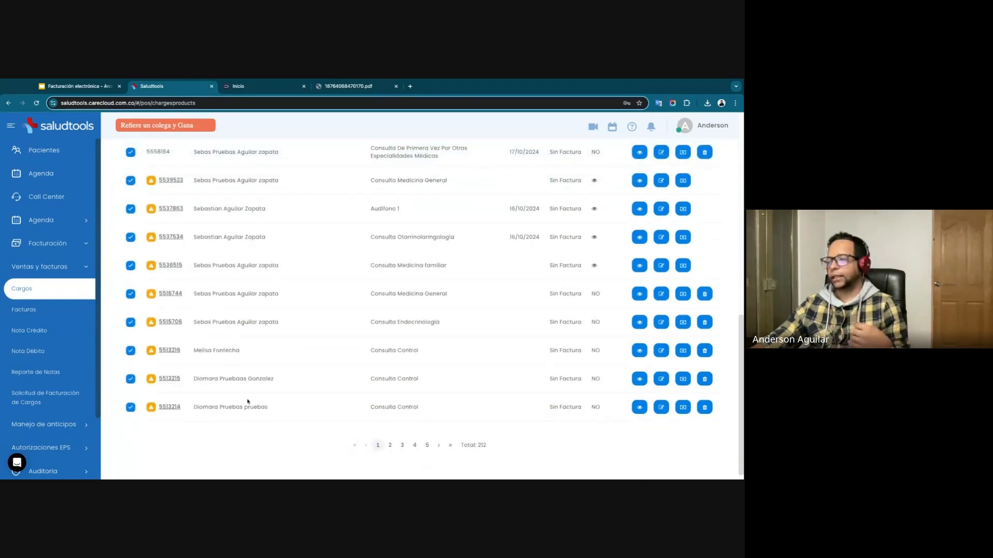
{"action": "scroll", "coordinate": [389, 381], "scroll_direction": "down", "scroll_amount": 1}
{"action": "scroll", "coordinate": [354, 311], "scroll_direction": "up", "scroll_amount": 6}
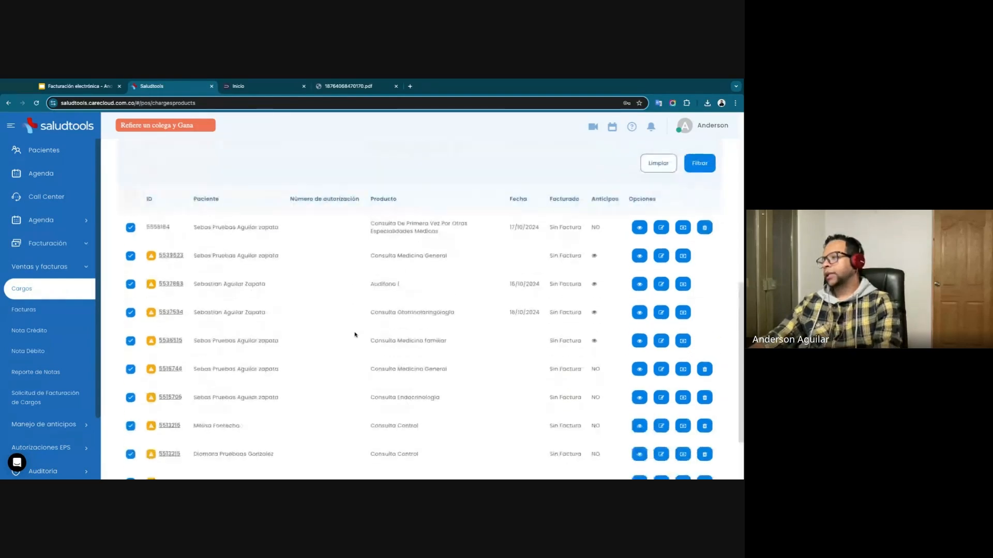
{"action": "scroll", "coordinate": [350, 377], "scroll_direction": "down", "scroll_amount": 5}
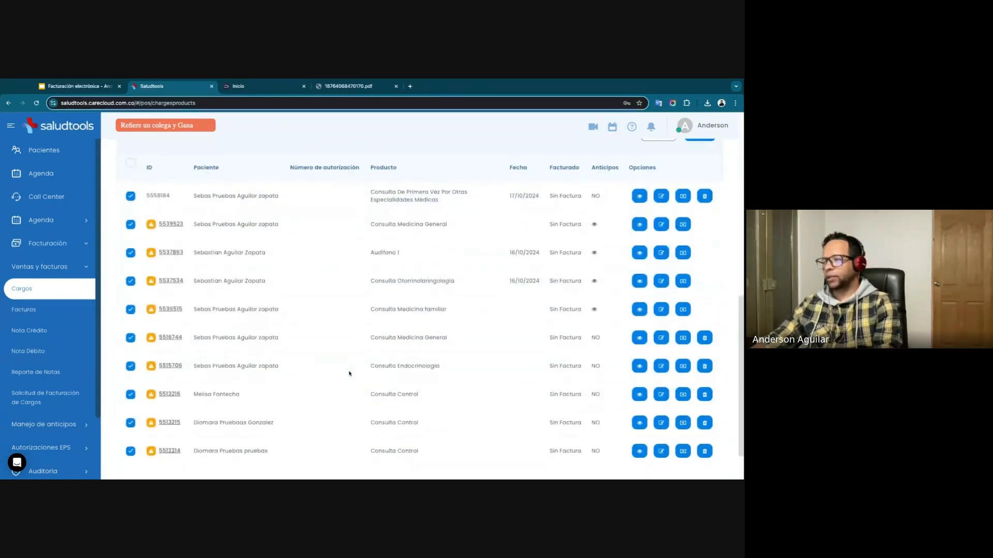
{"action": "scroll", "coordinate": [261, 318], "scroll_direction": "up", "scroll_amount": 2}
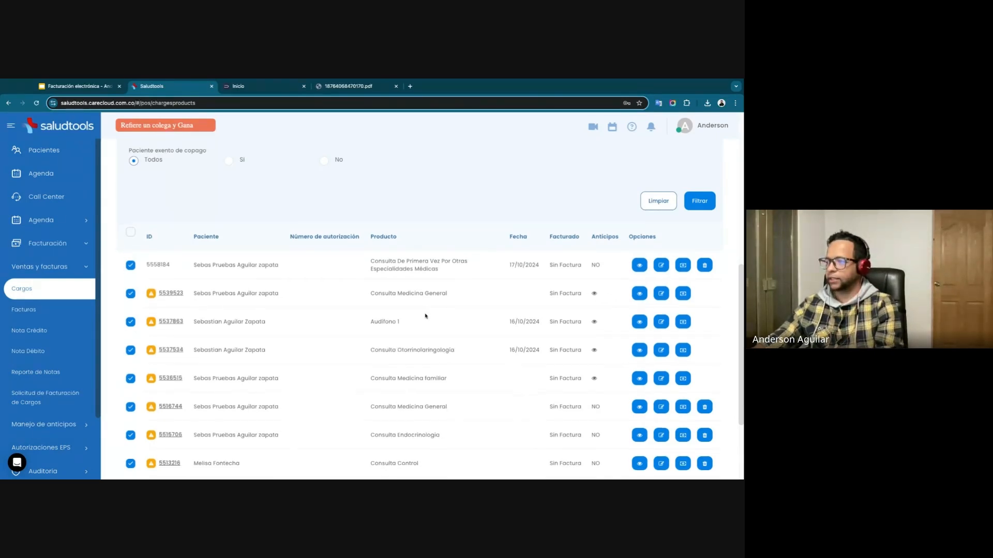
Start generating invoices for the selected charges and review the manual invoicing list.
{"action": "scroll", "coordinate": [425, 313], "scroll_direction": "up", "scroll_amount": 6}
{"action": "scroll", "coordinate": [425, 313], "scroll_direction": "down", "scroll_amount": 5}
{"action": "scroll", "coordinate": [424, 310], "scroll_direction": "down", "scroll_amount": 1}
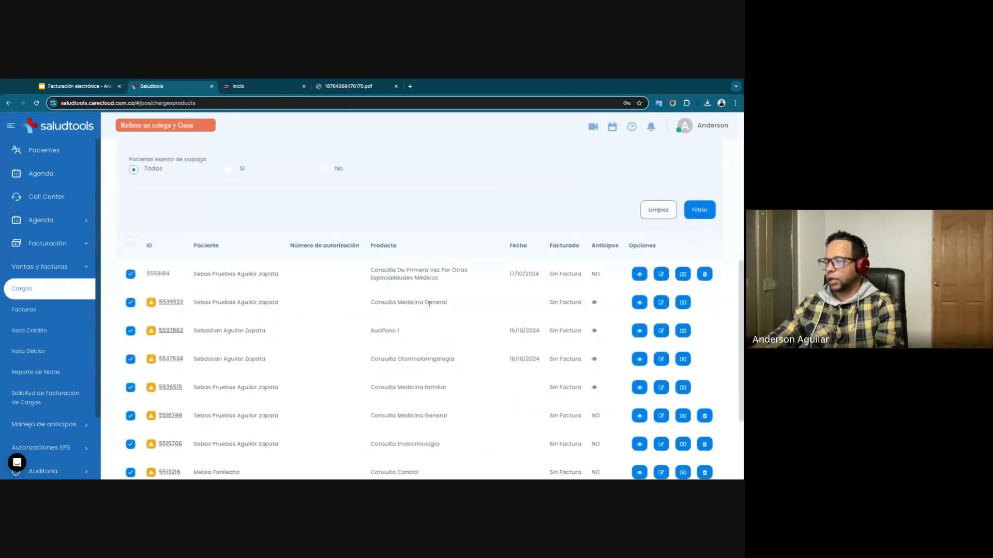
{"action": "scroll", "coordinate": [424, 309], "scroll_direction": "up", "scroll_amount": 7}
{"action": "left_click", "coordinate": [639, 165]}
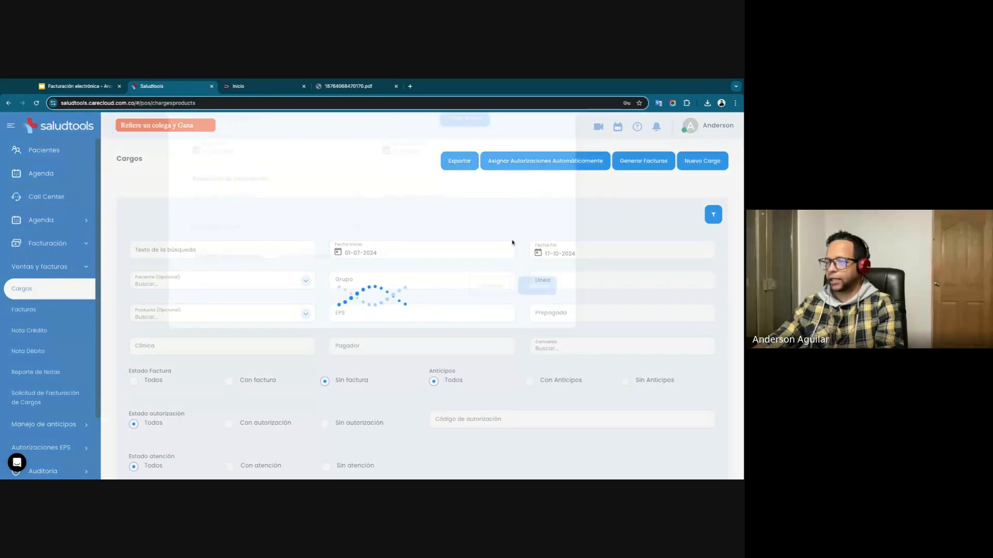
{"action": "scroll", "coordinate": [283, 332], "scroll_direction": "down", "scroll_amount": 10}
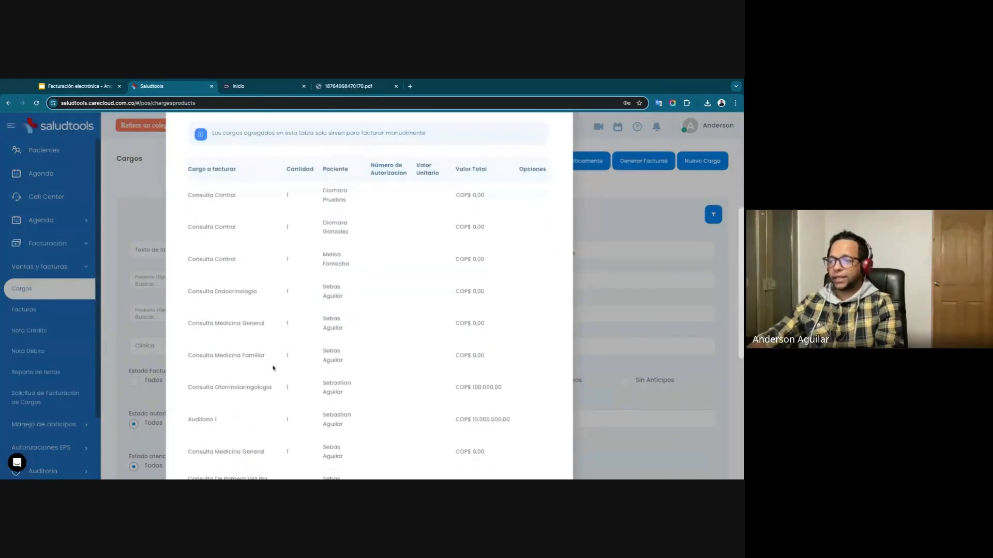
{"action": "scroll", "coordinate": [330, 197], "scroll_direction": "up", "scroll_amount": 8}
{"action": "scroll", "coordinate": [326, 355], "scroll_direction": "down", "scroll_amount": 2}
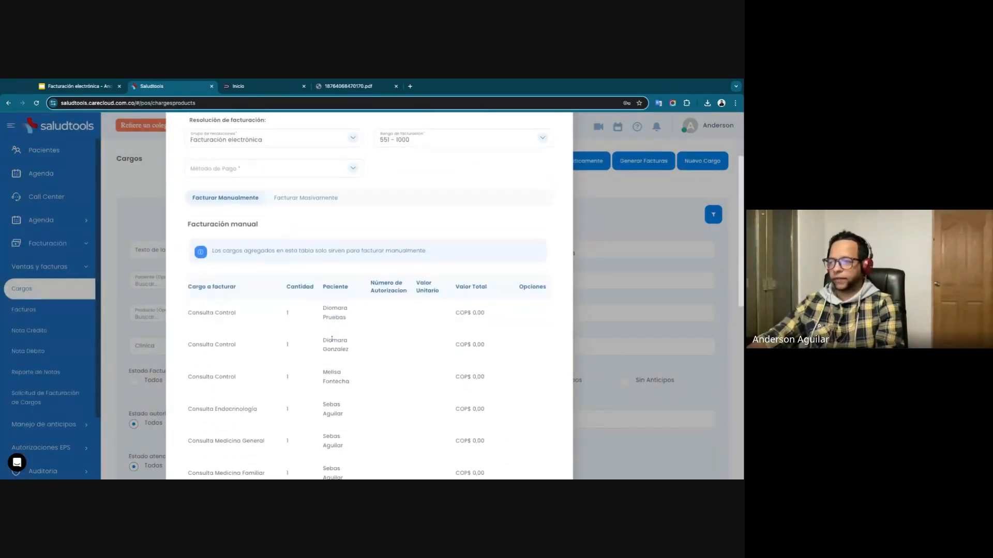
{"action": "scroll", "coordinate": [212, 362], "scroll_direction": "down", "scroll_amount": 4}
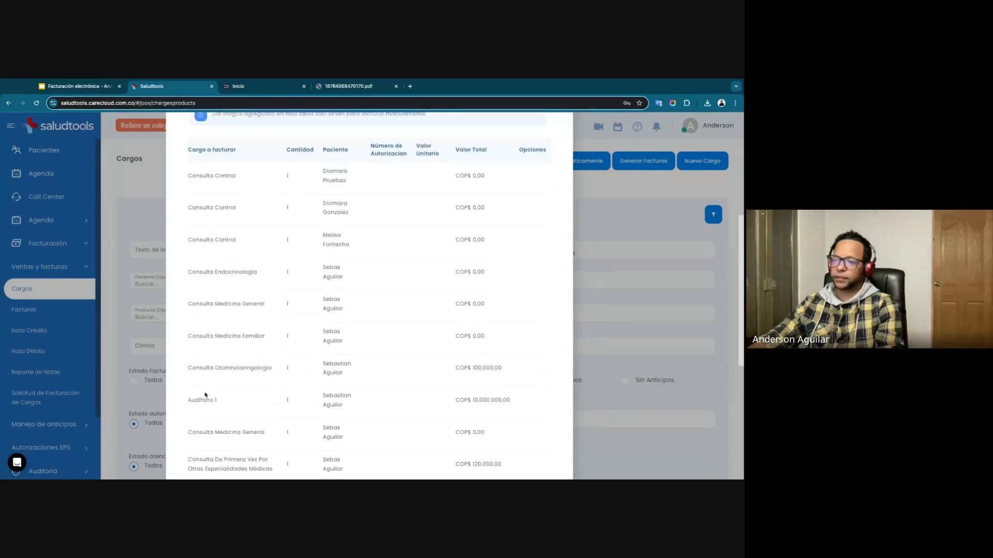
{"action": "scroll", "coordinate": [218, 361], "scroll_direction": "down", "scroll_amount": 5}
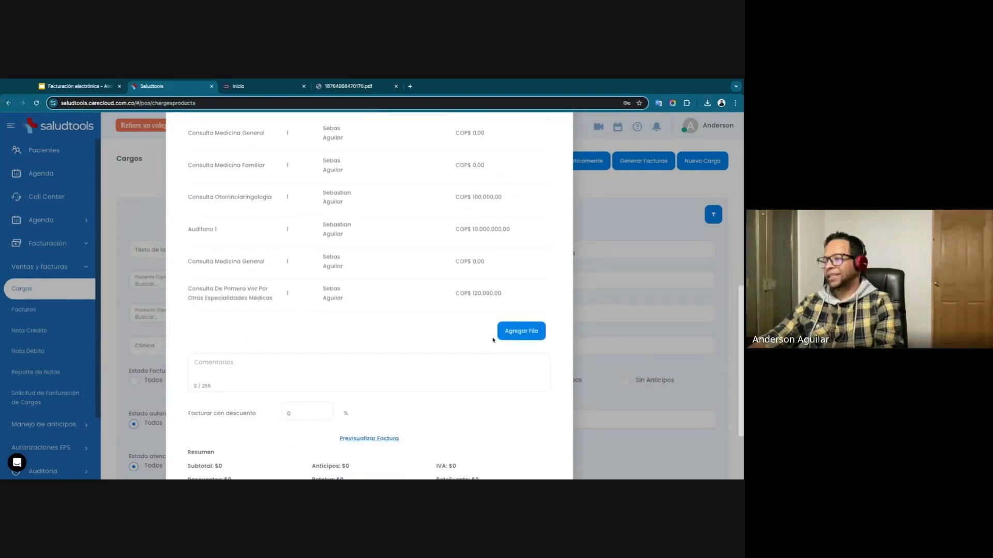
Add a row to the manual invoice with the product Ampolletas 10 Mg.
{"action": "left_click", "coordinate": [523, 333]}
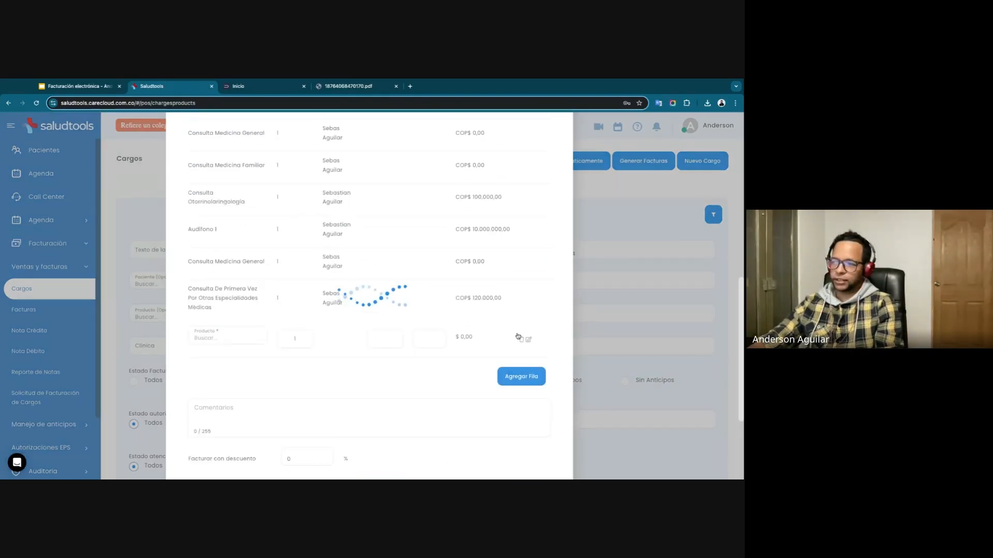
{"action": "left_click", "coordinate": [225, 343]}
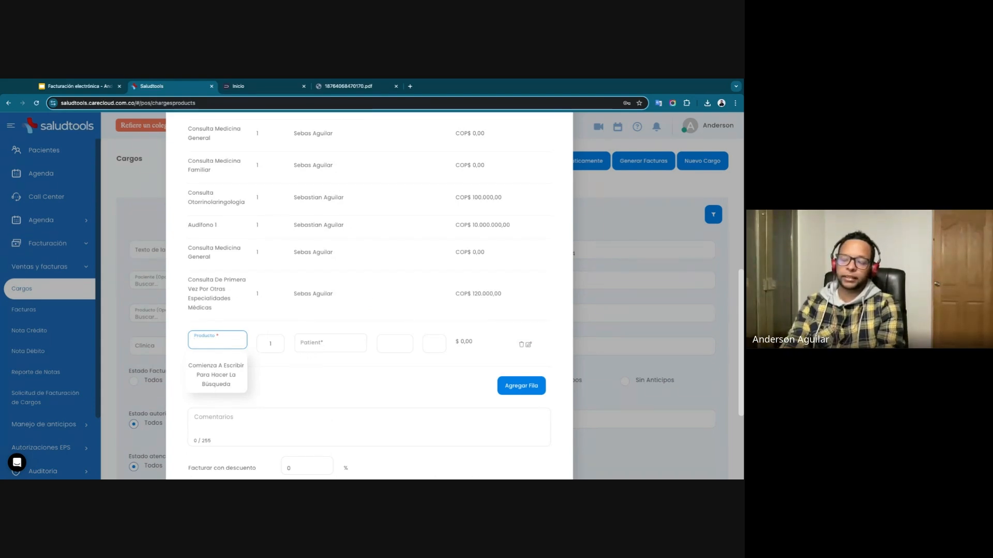
{"action": "type", "text": "ampo"}
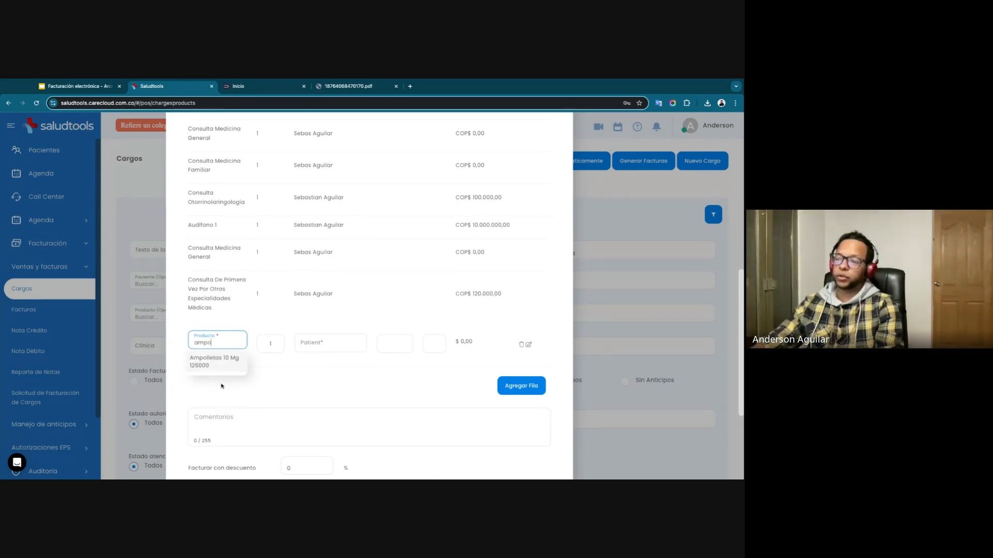
{"action": "left_click", "coordinate": [205, 365]}
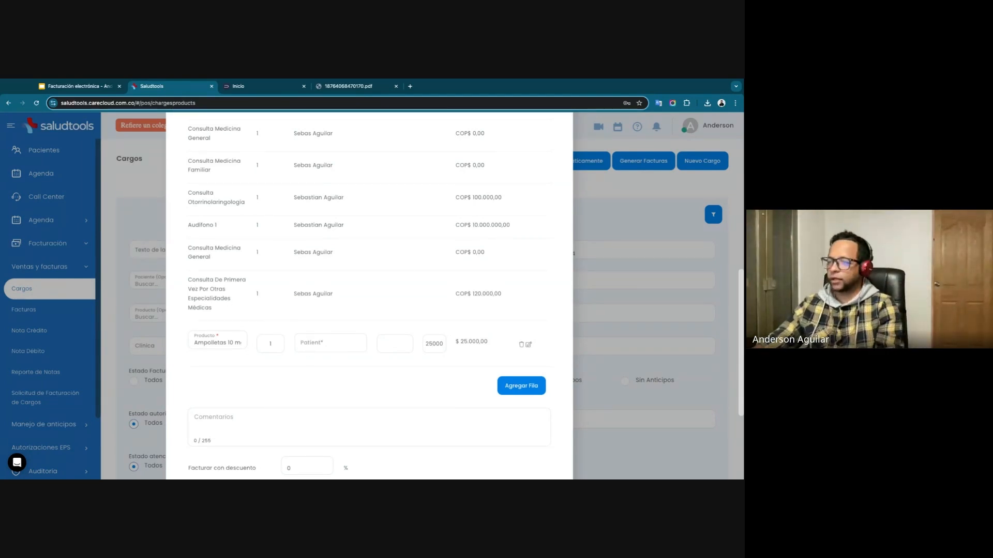
Assign a patient to the added Ampolletas 10 Mg row and remove that row from the manual invoice.
{"action": "left_click", "coordinate": [321, 344]}
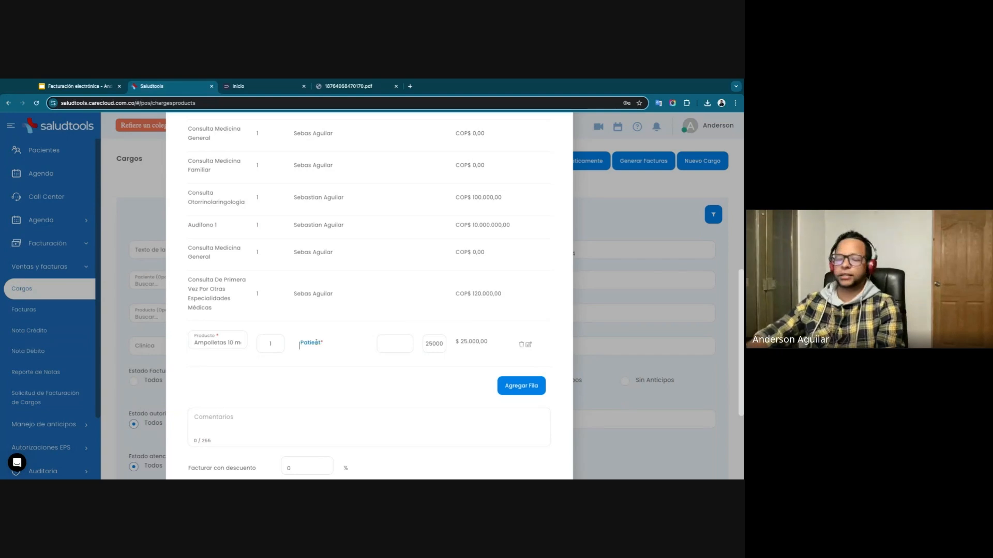
{"action": "type", "text": "seba"}
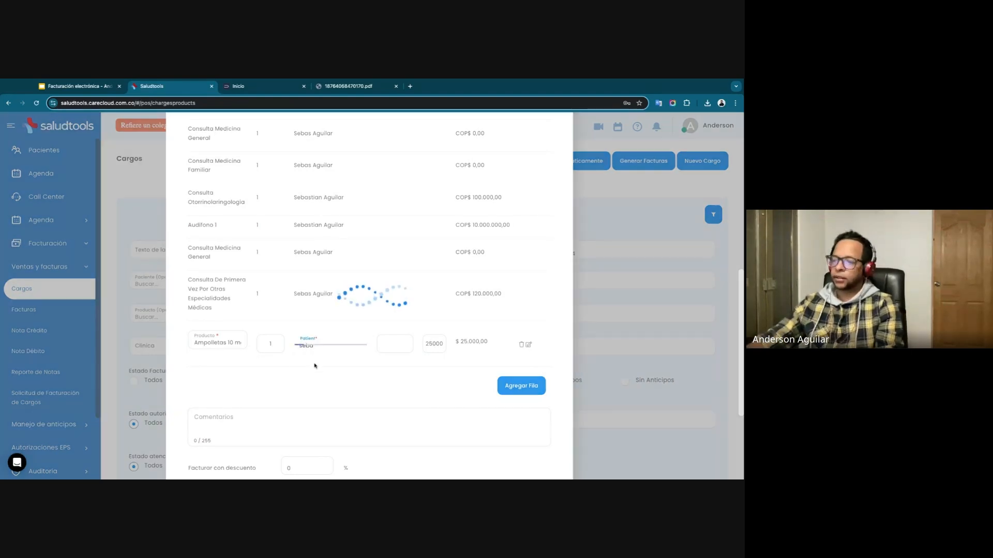
{"action": "left_click", "coordinate": [320, 360]}
{"action": "double_click", "coordinate": [422, 337]}
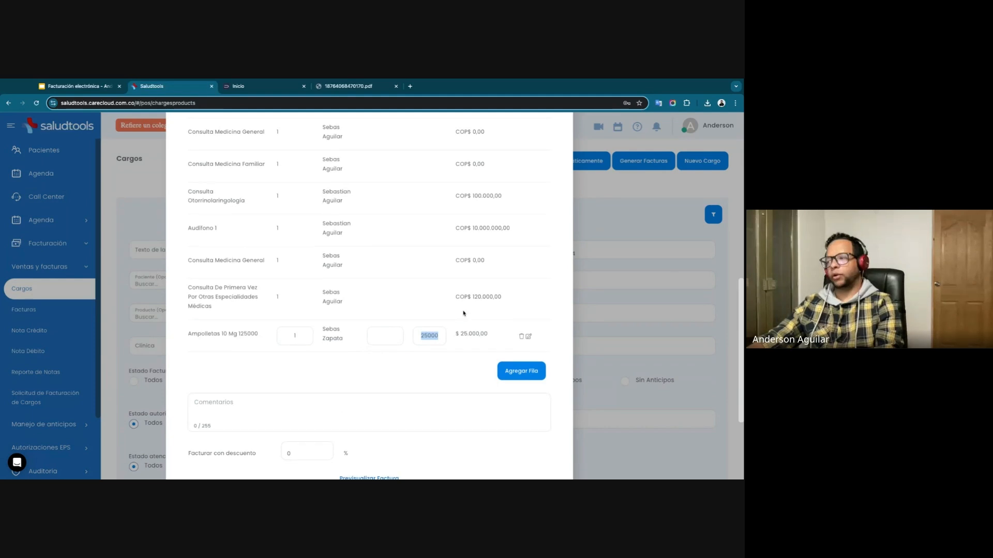
{"action": "left_click", "coordinate": [520, 338]}
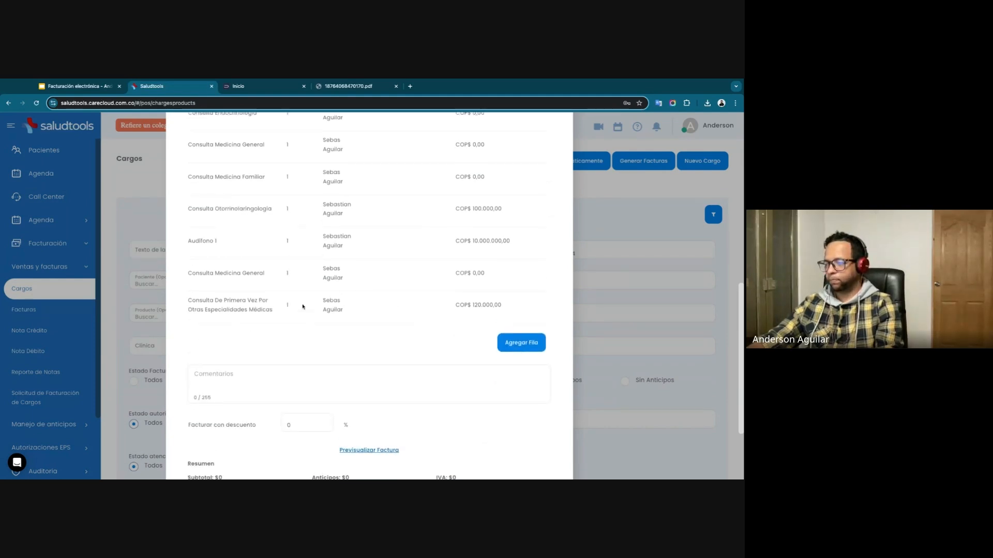
Set the invoice payer to SURA Compañía Suramericana De Servicios de Salud with operation type SS-CUFE.
{"action": "scroll", "coordinate": [303, 306], "scroll_direction": "up", "scroll_amount": 6}
{"action": "scroll", "coordinate": [292, 239], "scroll_direction": "up", "scroll_amount": 3}
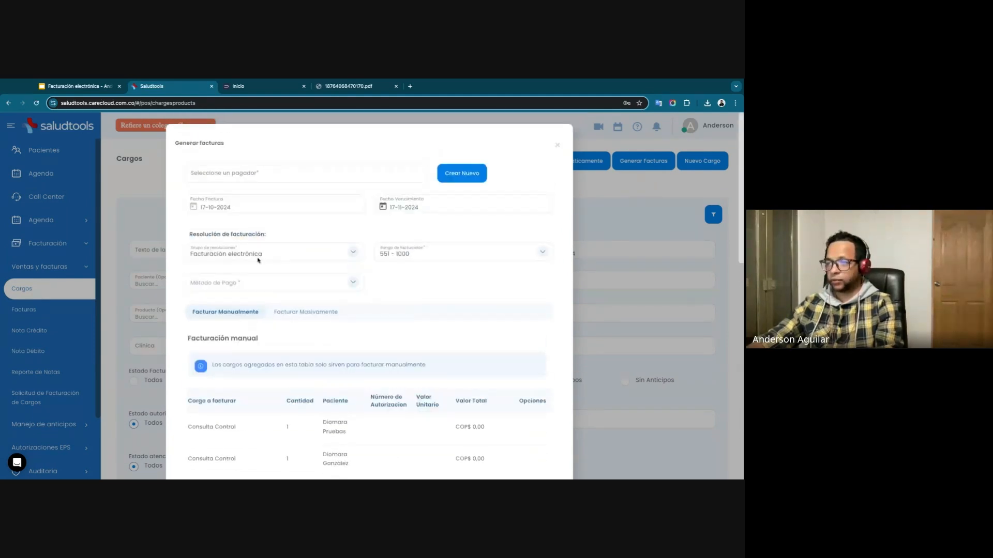
{"action": "left_click", "coordinate": [245, 179]}
{"action": "type", "text": "sura"}
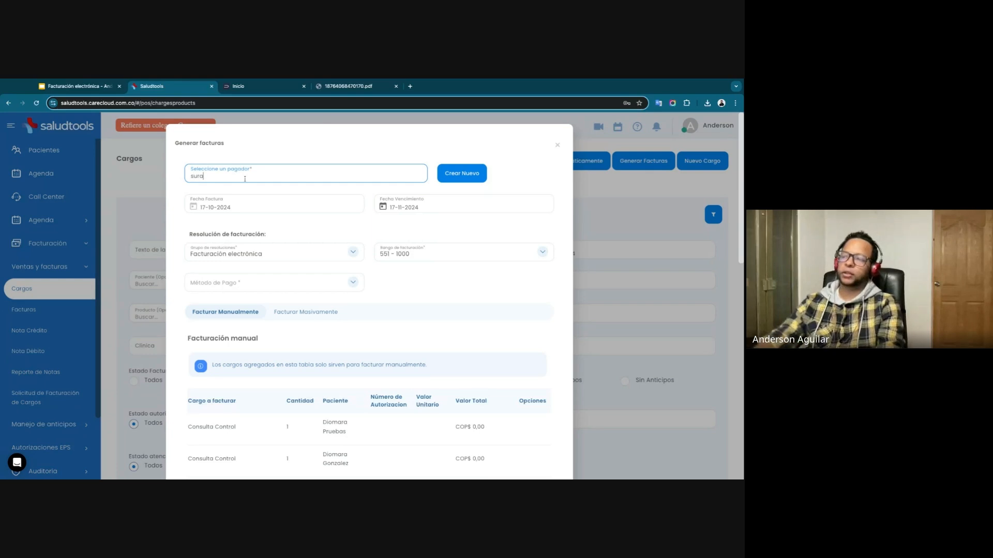
{"action": "left_click", "coordinate": [245, 199]}
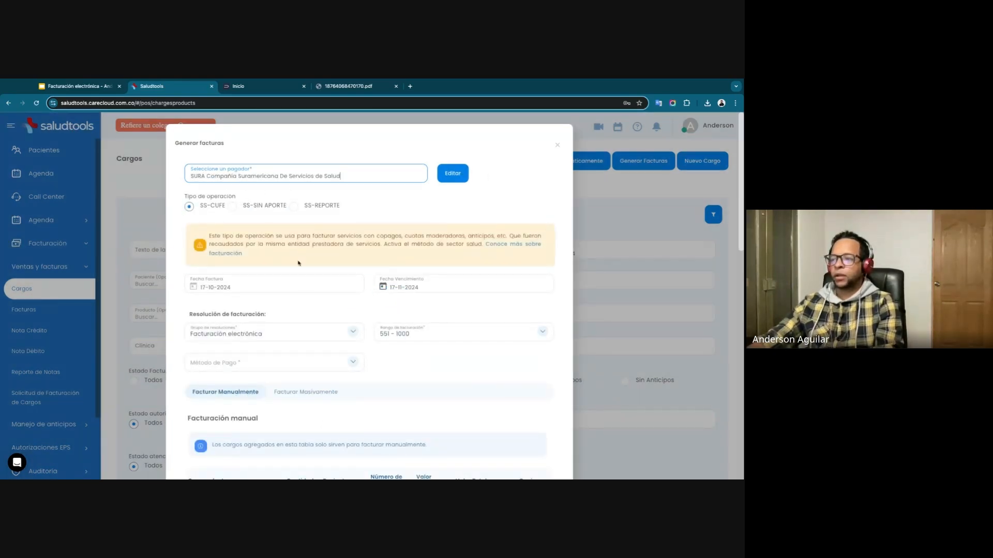
{"action": "scroll", "coordinate": [299, 263], "scroll_direction": "down", "scroll_amount": 1}
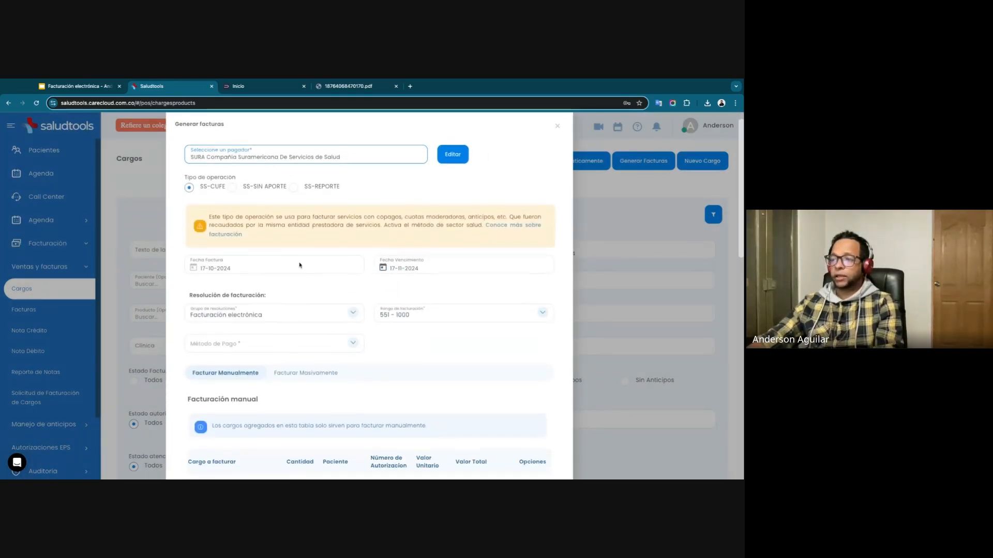
{"action": "left_click", "coordinate": [233, 188]}
{"action": "left_click", "coordinate": [188, 188]}
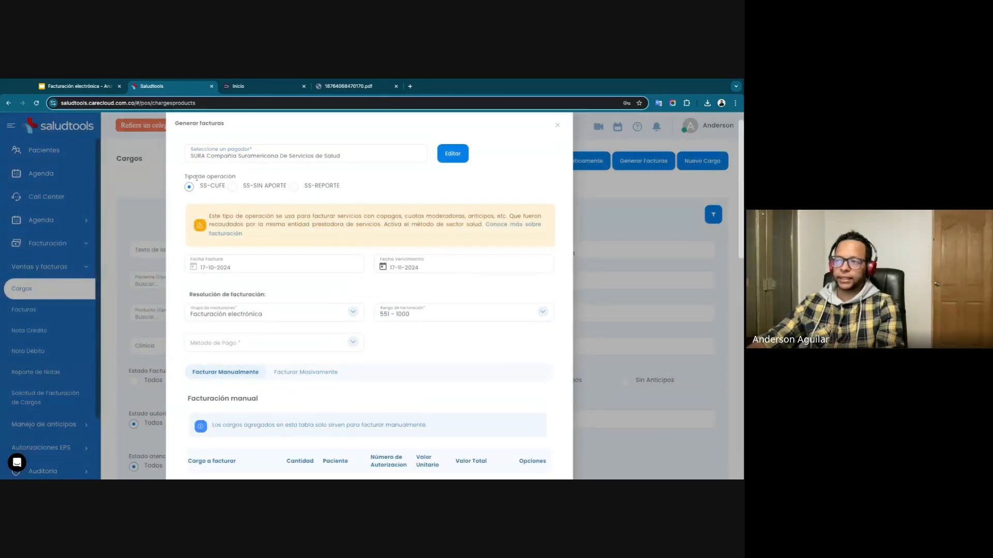
Set the invoice's payment method to CRÉDITO.
{"action": "scroll", "coordinate": [279, 290], "scroll_direction": "down", "scroll_amount": 3}
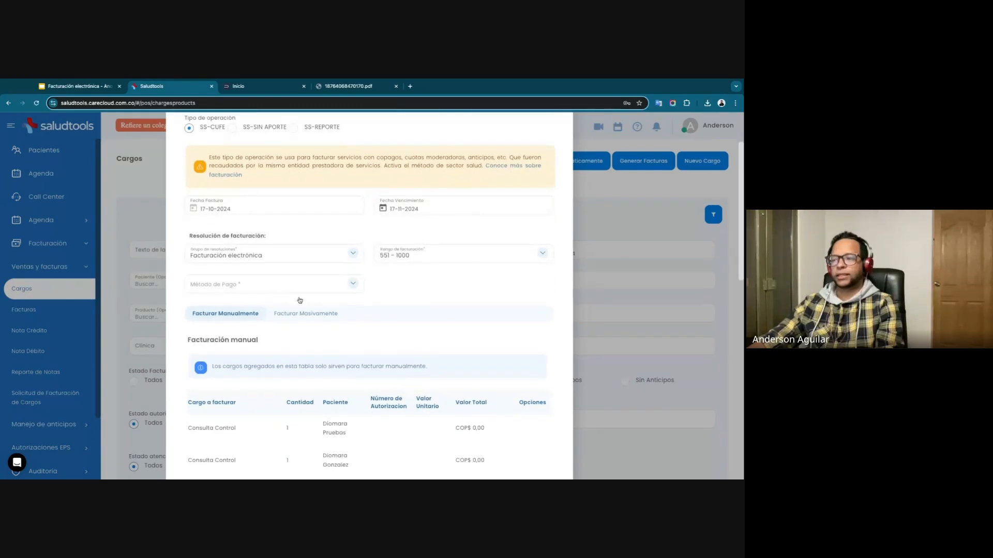
{"action": "left_click", "coordinate": [279, 284]}
{"action": "left_click", "coordinate": [251, 284]}
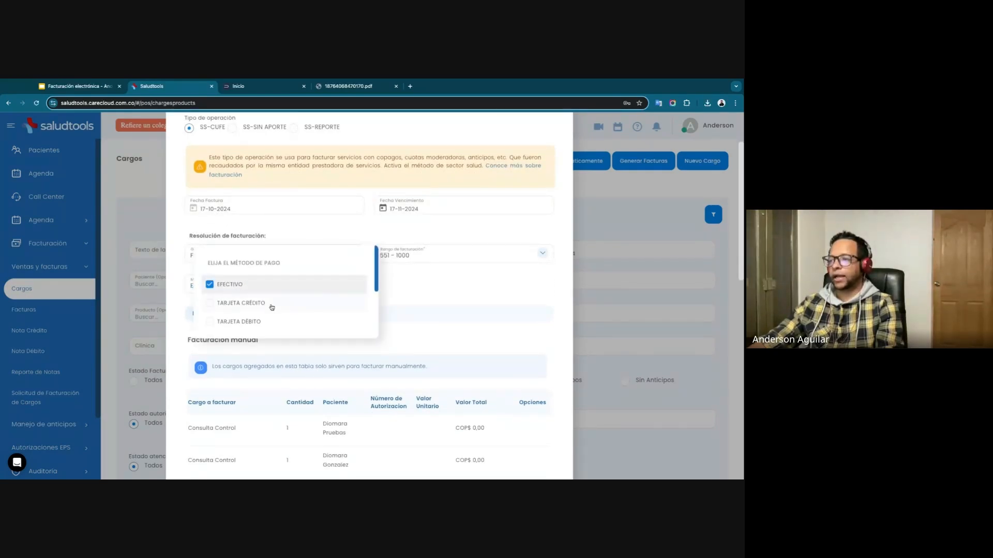
{"action": "scroll", "coordinate": [252, 305], "scroll_direction": "down", "scroll_amount": 2}
{"action": "left_click", "coordinate": [235, 289]}
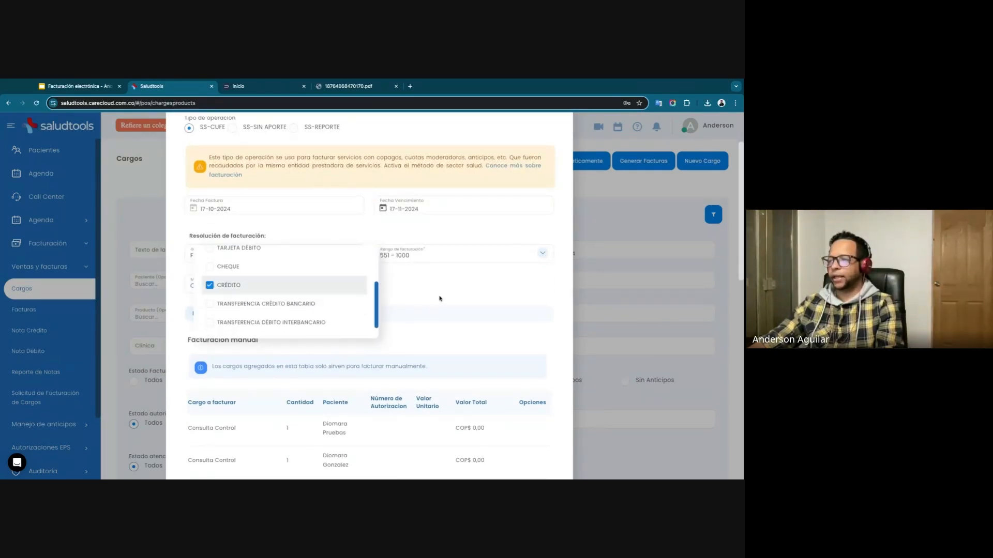
{"action": "left_click", "coordinate": [439, 295]}
Preview the SS-CUFE invoice and examine the payer details and billed charges on its first page.
{"action": "scroll", "coordinate": [363, 295], "scroll_direction": "down", "scroll_amount": 1}
{"action": "scroll", "coordinate": [364, 295], "scroll_direction": "down", "scroll_amount": 12}
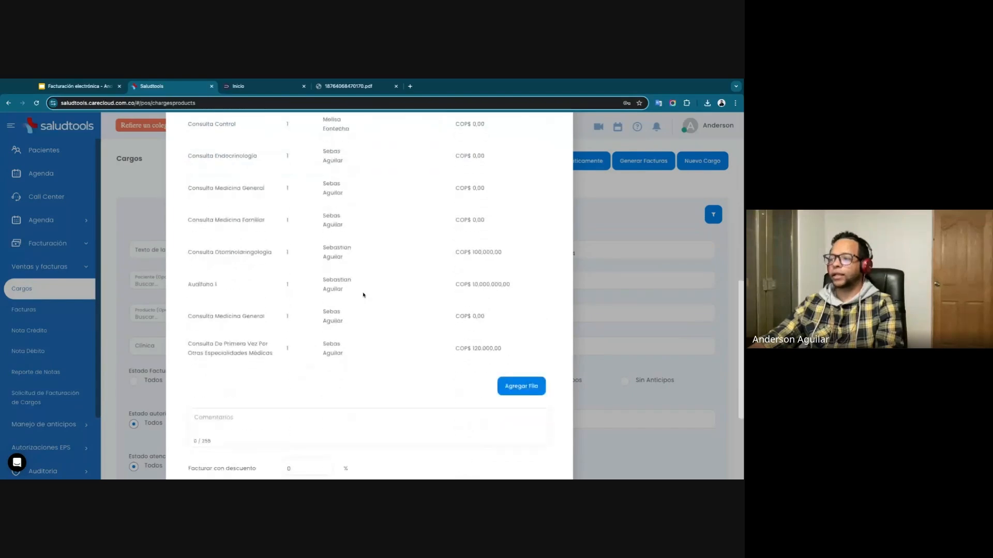
{"action": "scroll", "coordinate": [357, 291], "scroll_direction": "down", "scroll_amount": 4}
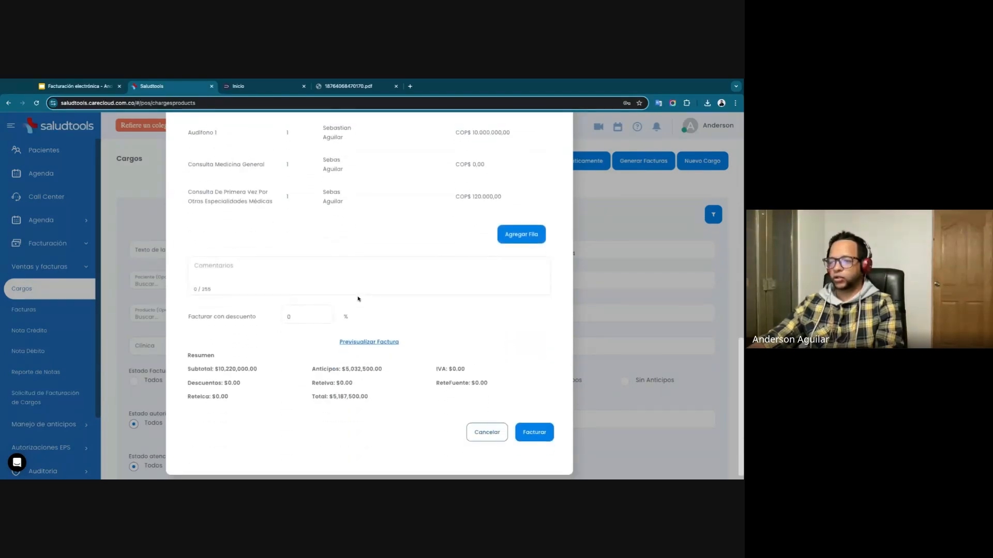
{"action": "left_click", "coordinate": [370, 342]}
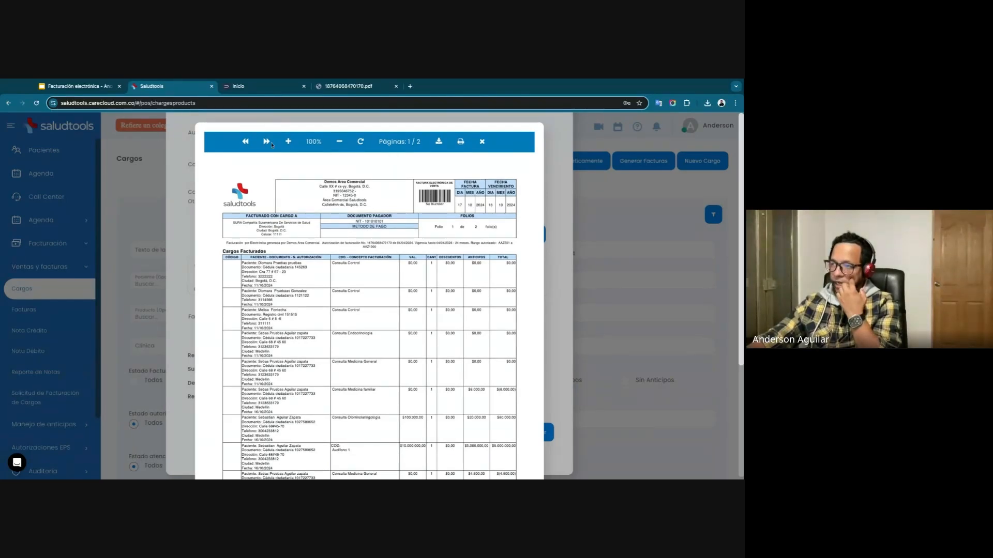
{"action": "left_click", "coordinate": [288, 141]}
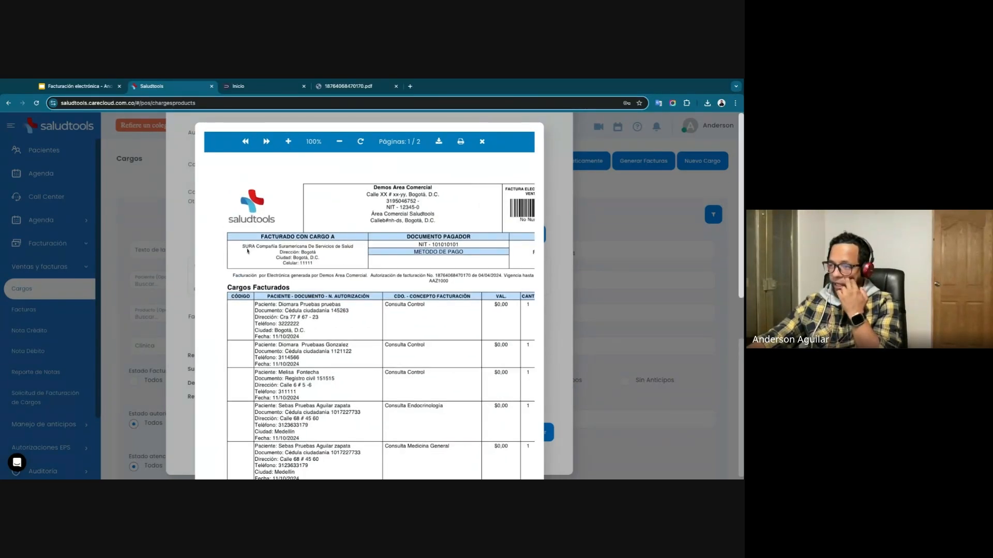
{"action": "scroll", "coordinate": [293, 317], "scroll_direction": "down", "scroll_amount": 3}
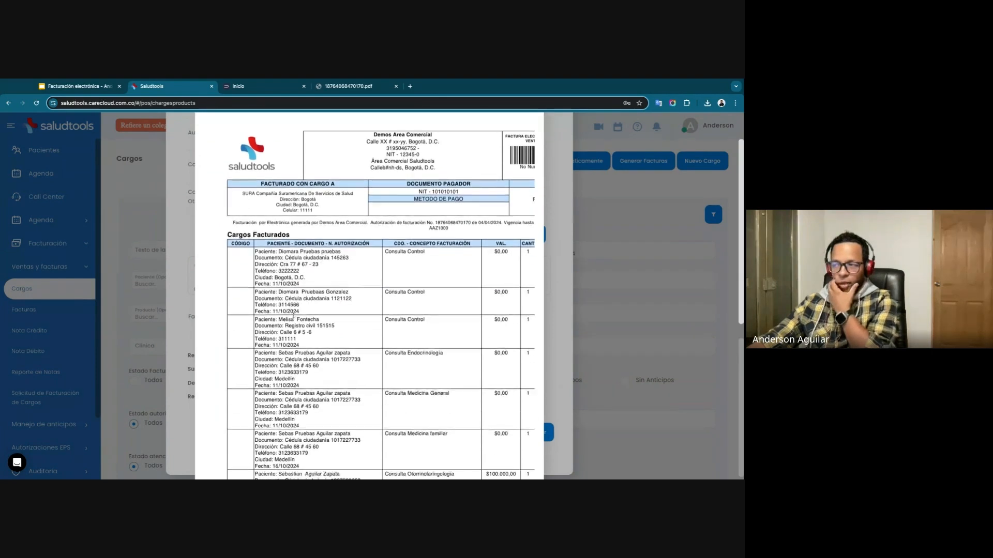
{"action": "left_click_drag", "start_coordinate": [290, 232], "coordinate": [308, 478]}
{"action": "left_click", "coordinate": [304, 327]}
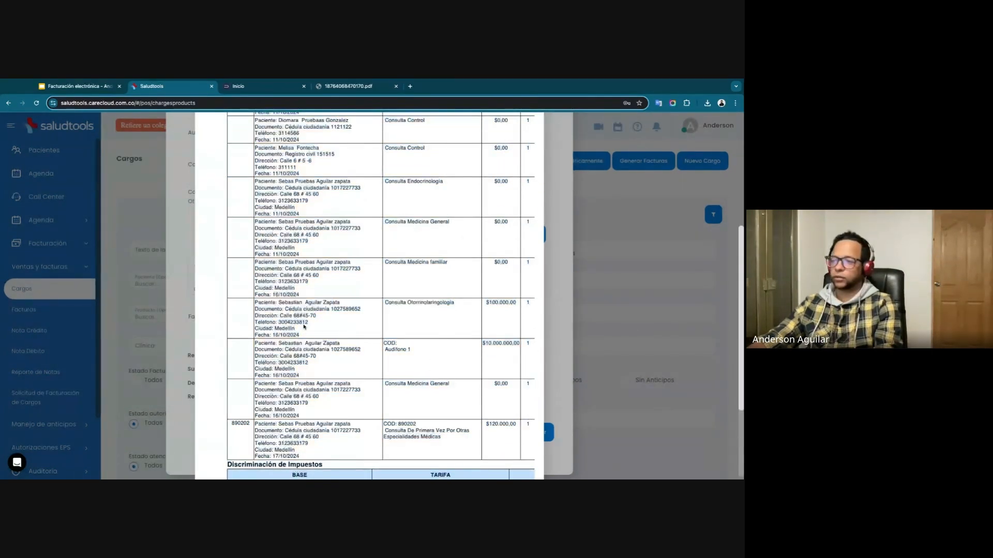
{"action": "scroll", "coordinate": [311, 347], "scroll_direction": "down", "scroll_amount": 5}
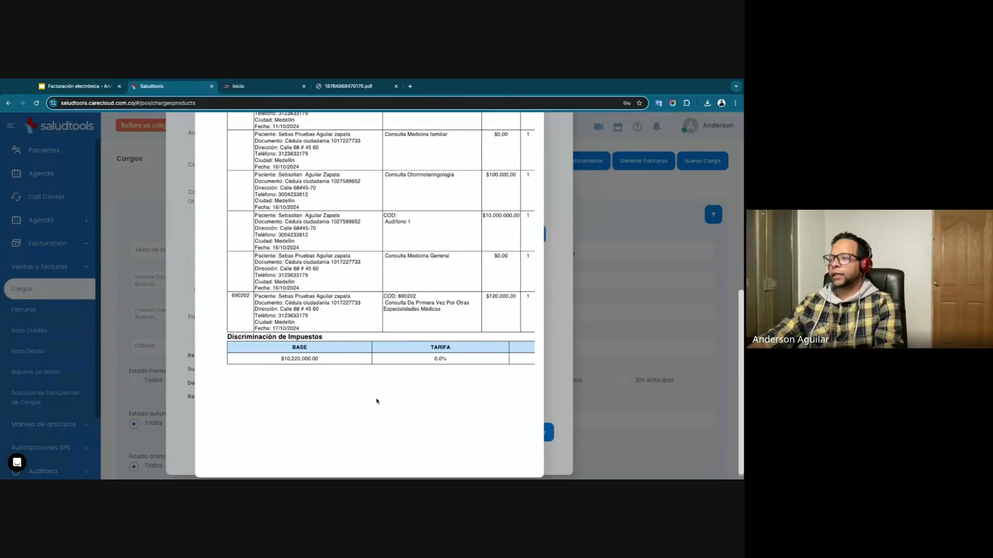
{"action": "scroll", "coordinate": [377, 401], "scroll_direction": "up", "scroll_amount": 15}
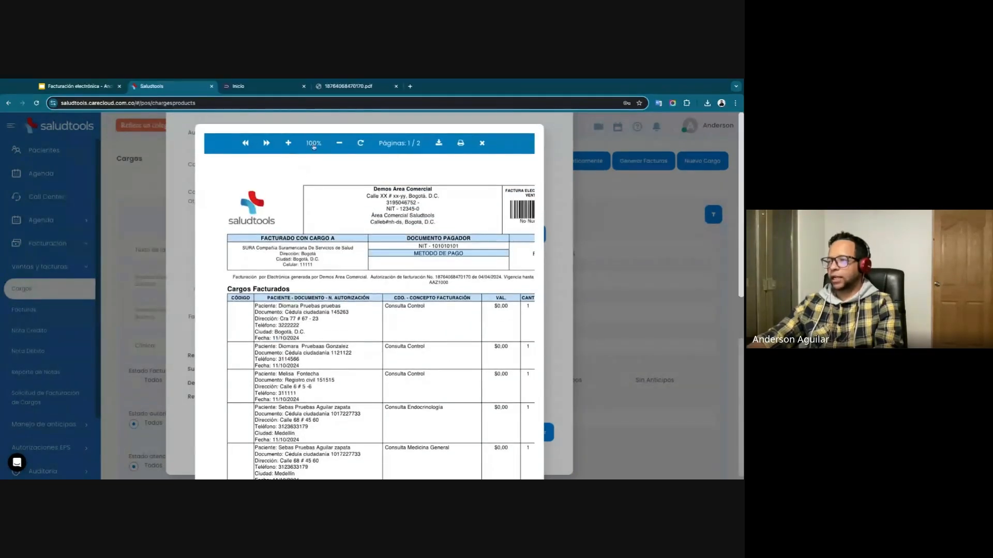
Check the subtotal, total advances and amount payable on the preview's second page, and close the preview.
{"action": "left_click", "coordinate": [266, 144]}
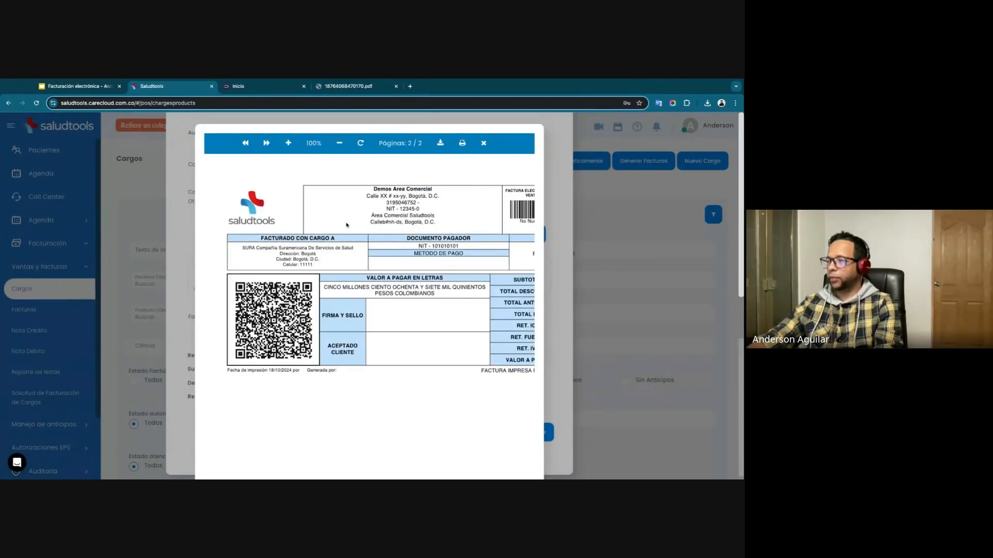
{"action": "left_click", "coordinate": [339, 144]}
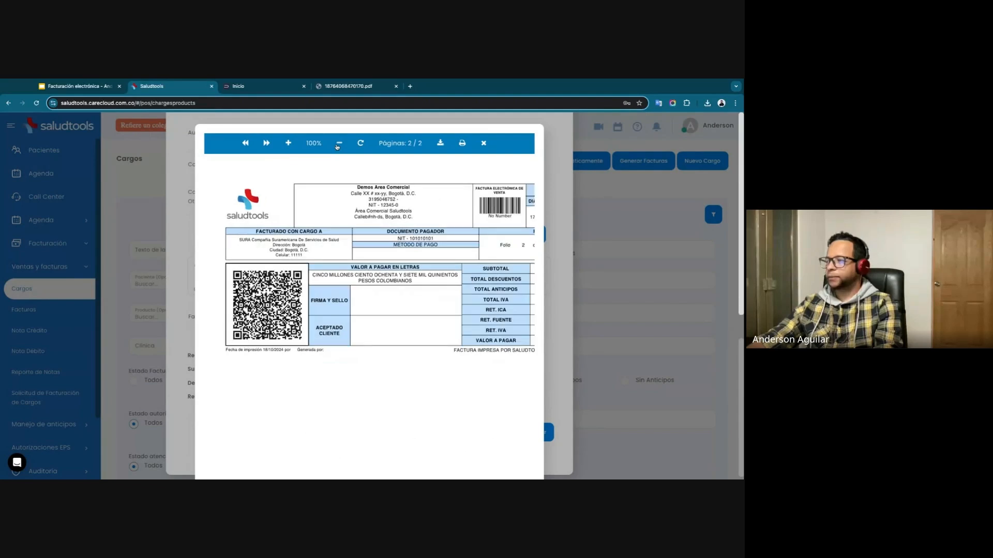
{"action": "left_click", "coordinate": [339, 143]}
{"action": "left_click", "coordinate": [338, 143]}
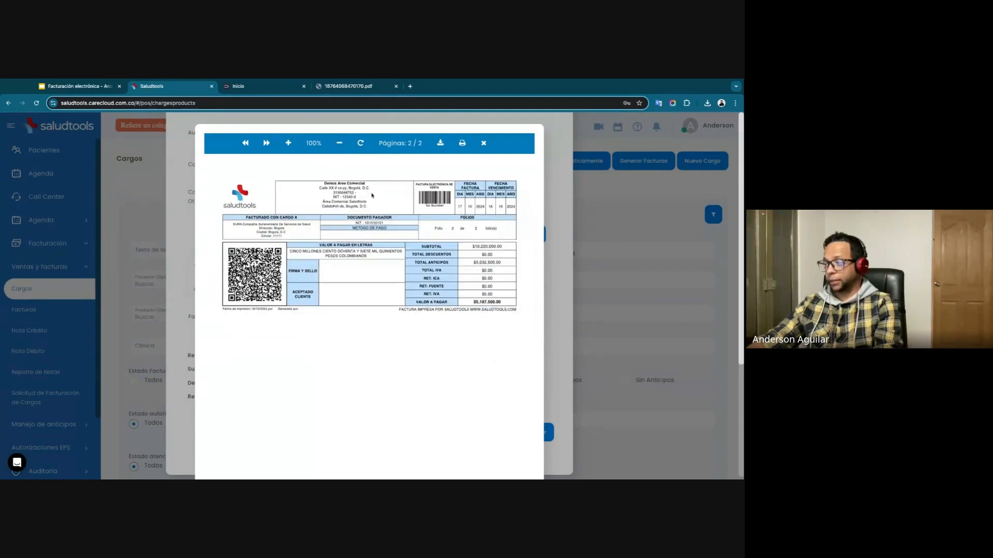
{"action": "left_click_drag", "start_coordinate": [474, 247], "coordinate": [503, 248]}
{"action": "double_click", "coordinate": [481, 247]}
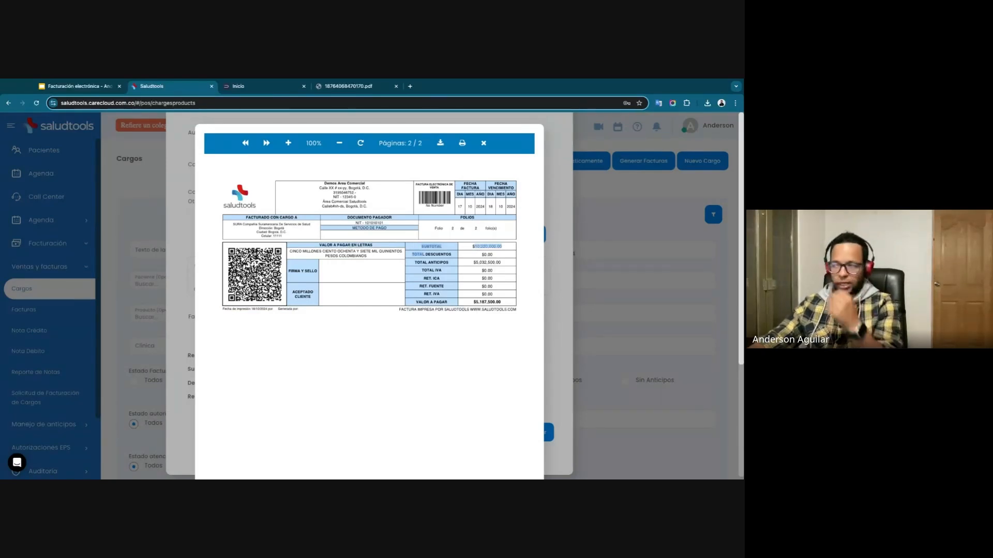
{"action": "left_click", "coordinate": [507, 266]}
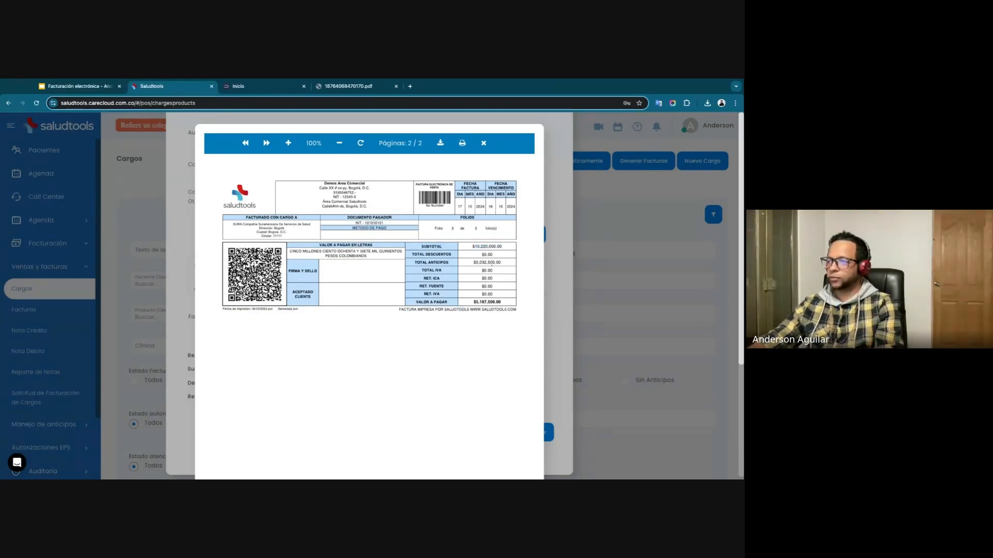
{"action": "double_click", "coordinate": [479, 263]}
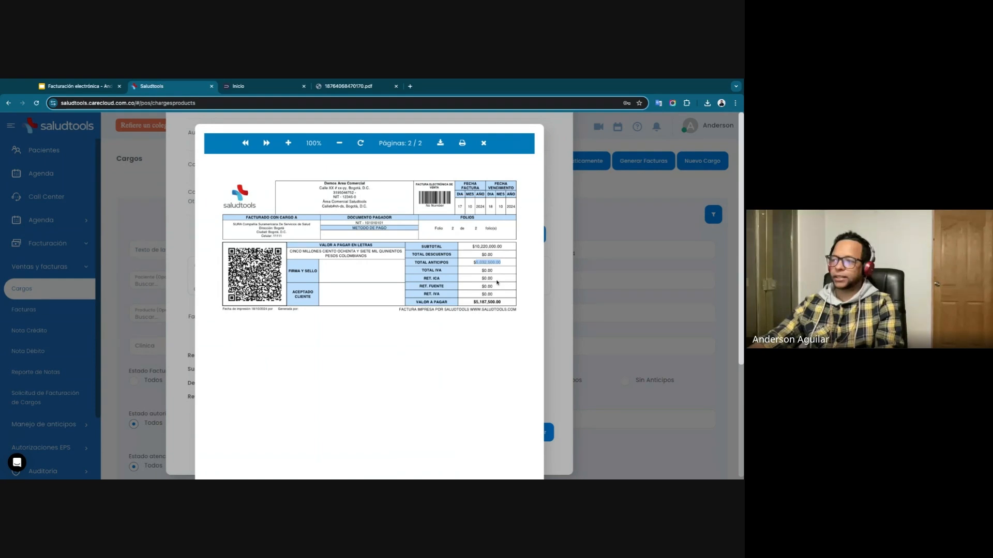
{"action": "left_click", "coordinate": [485, 263]}
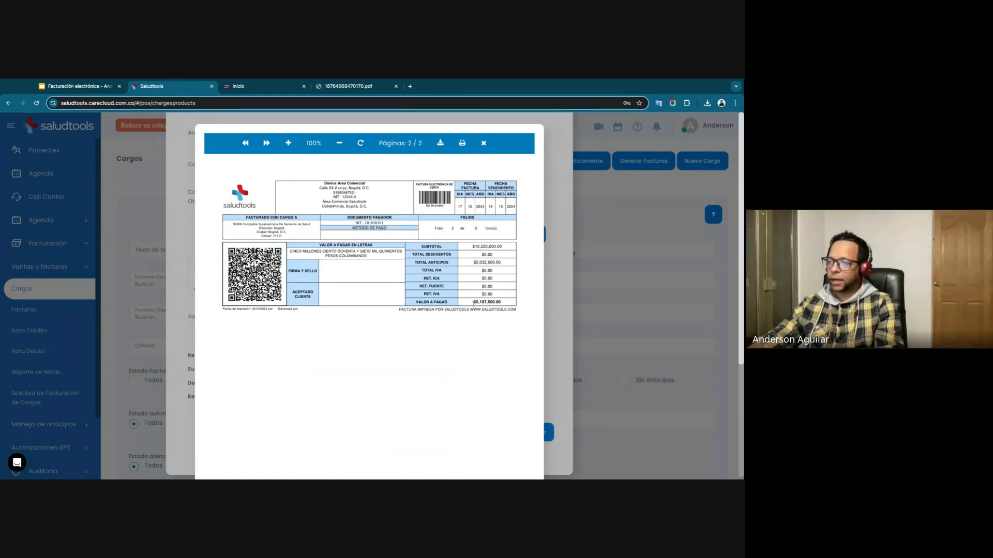
{"action": "double_click", "coordinate": [490, 301]}
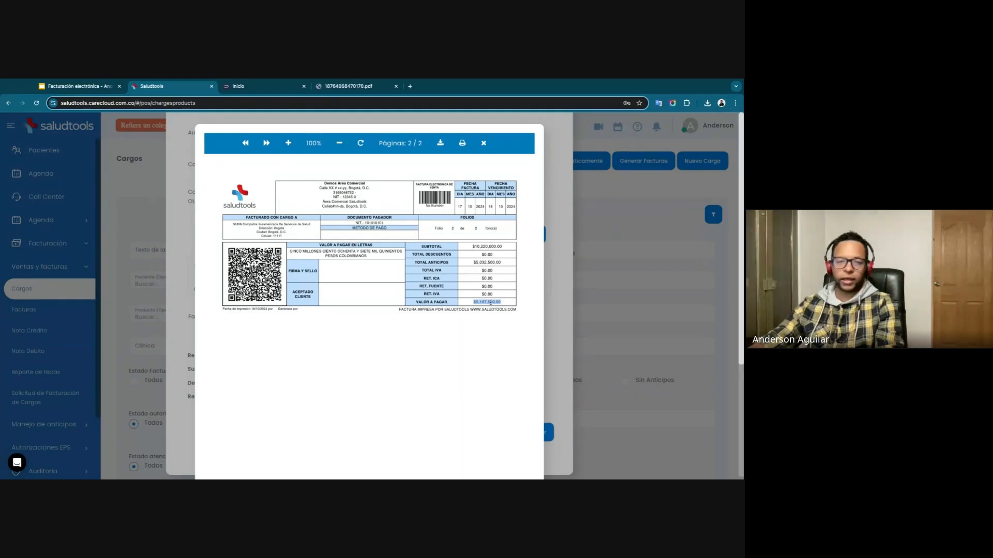
{"action": "left_click", "coordinate": [490, 303]}
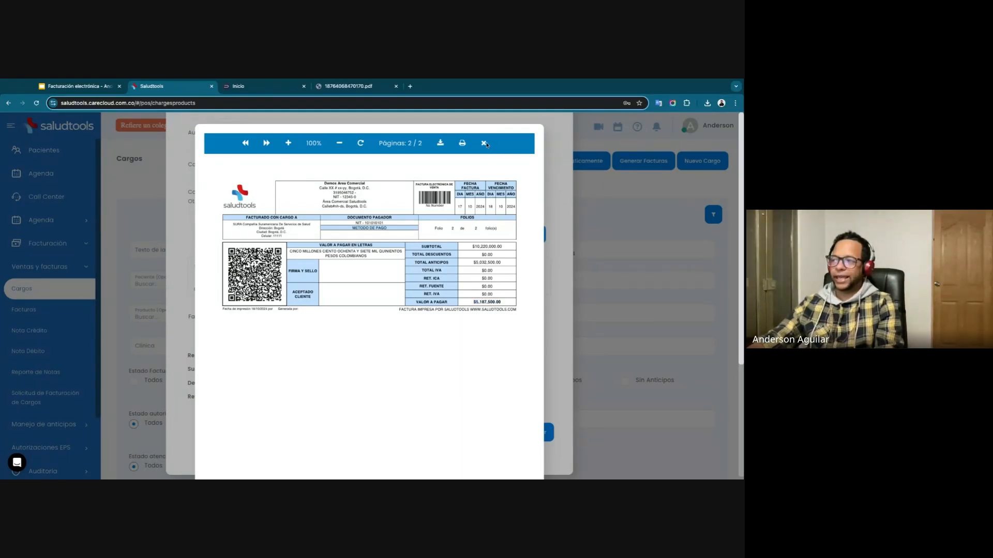
{"action": "left_click", "coordinate": [483, 143]}
Change the operation type to SS-SIN APORTE and check the charges and totals in the invoice preview.
{"action": "scroll", "coordinate": [270, 172], "scroll_direction": "up", "scroll_amount": 15}
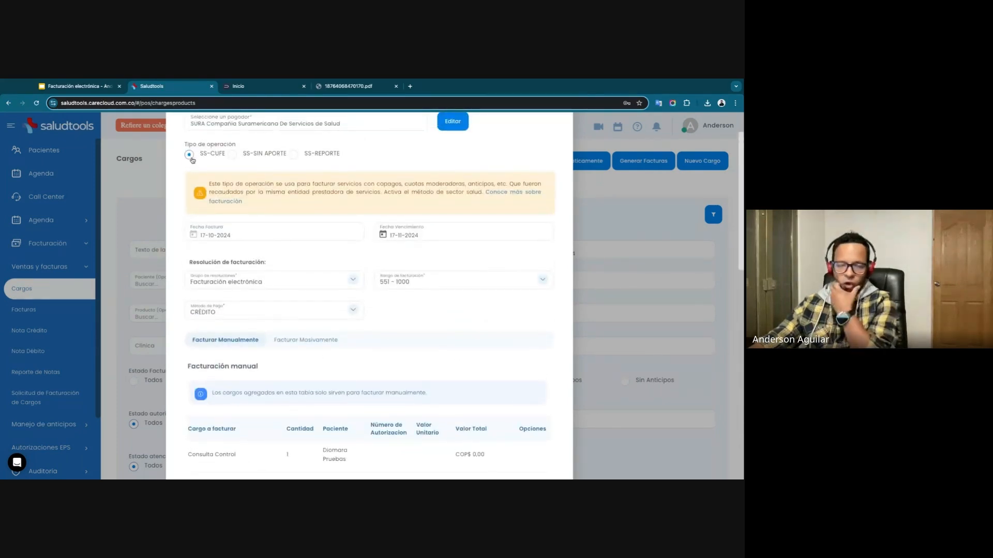
{"action": "left_click", "coordinate": [236, 156]}
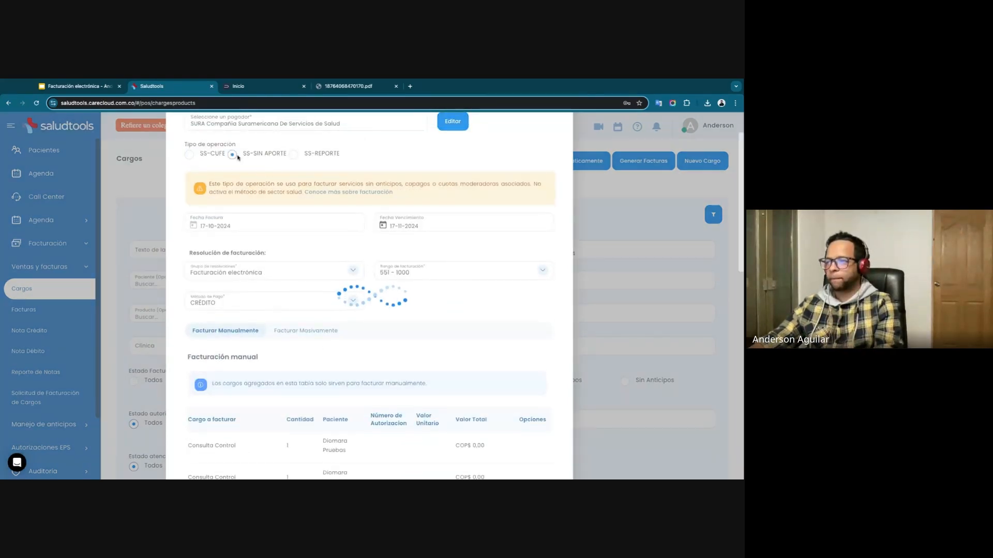
{"action": "scroll", "coordinate": [362, 314], "scroll_direction": "down", "scroll_amount": 15}
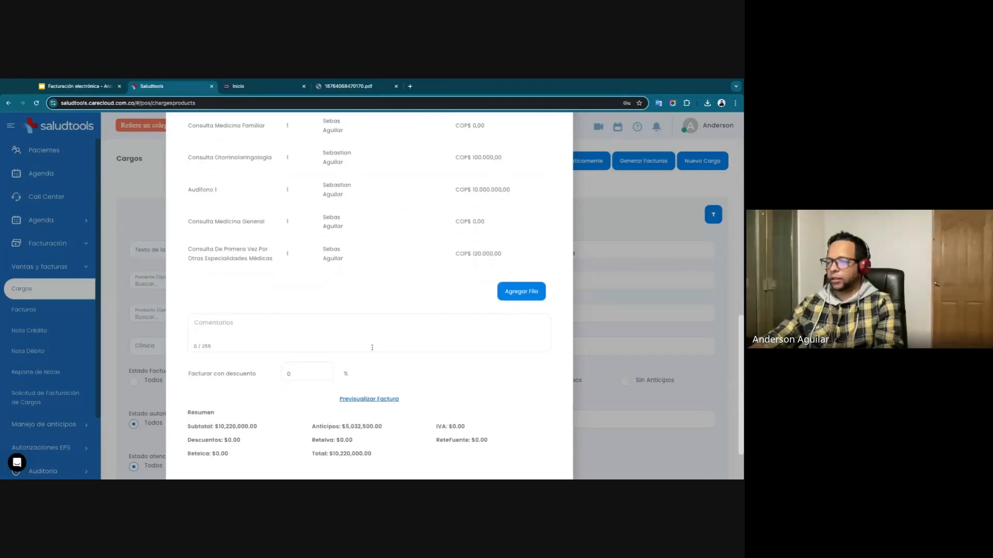
{"action": "scroll", "coordinate": [396, 328], "scroll_direction": "down", "scroll_amount": 6}
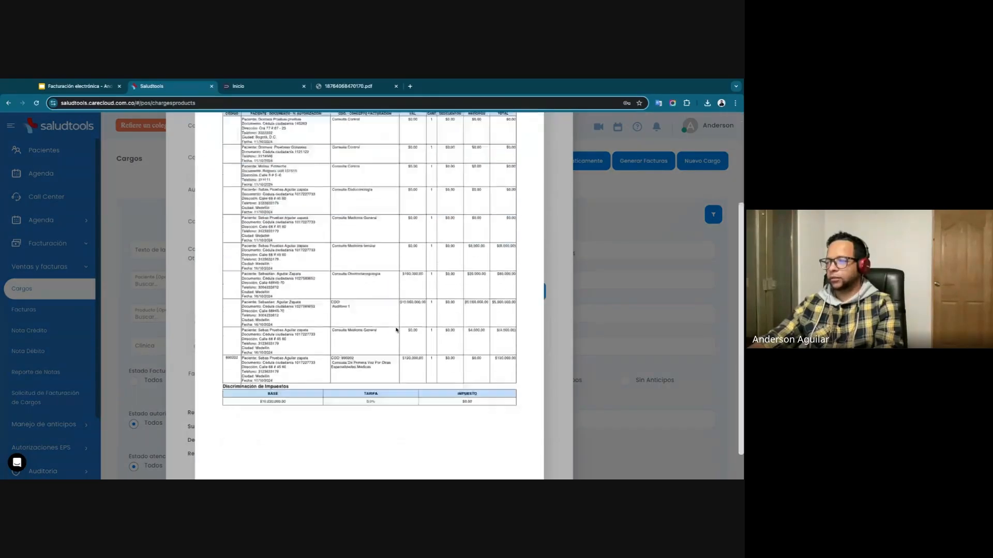
{"action": "scroll", "coordinate": [320, 210], "scroll_direction": "up", "scroll_amount": 6}
{"action": "left_click", "coordinate": [266, 142]}
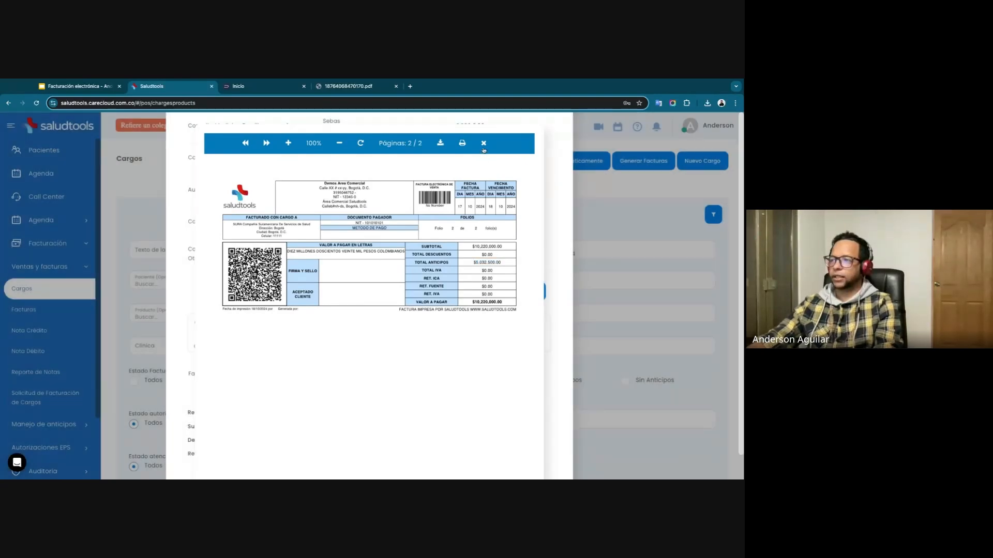
{"action": "left_click", "coordinate": [483, 143]}
Change the operation type to SS-REPORTE and check the total advances and amount payable on the second page of the invoice preview.
{"action": "scroll", "coordinate": [334, 297], "scroll_direction": "up", "scroll_amount": 10}
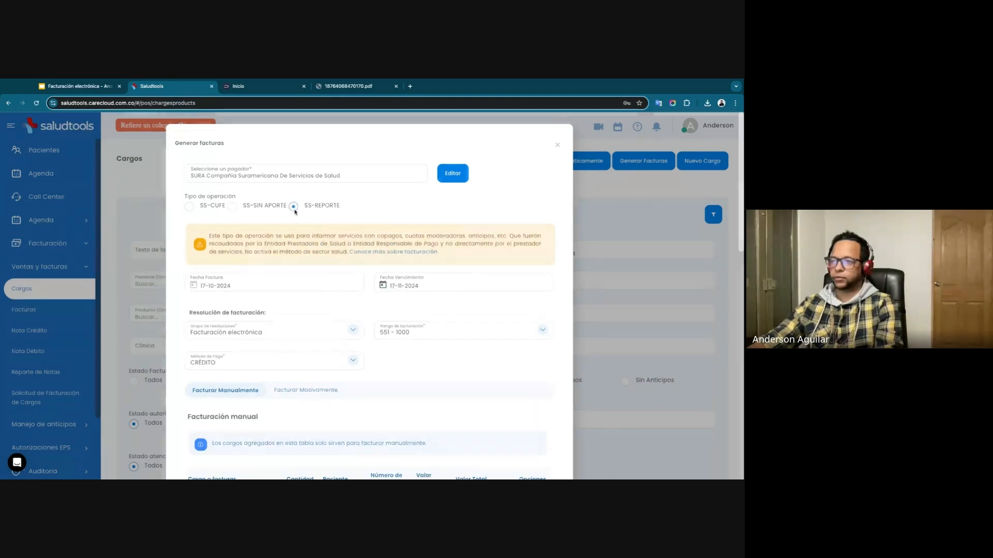
{"action": "scroll", "coordinate": [303, 336], "scroll_direction": "down", "scroll_amount": 10}
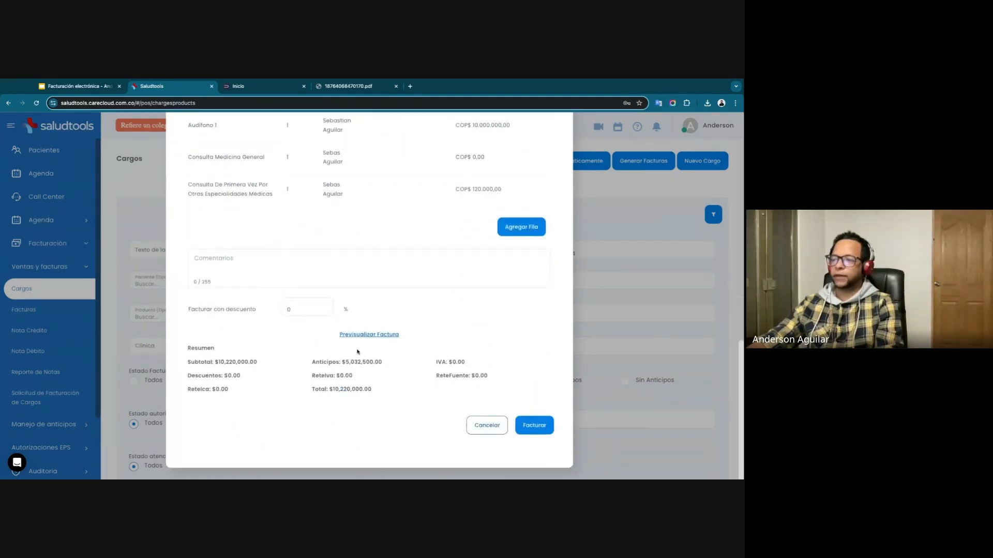
{"action": "left_click", "coordinate": [362, 339]}
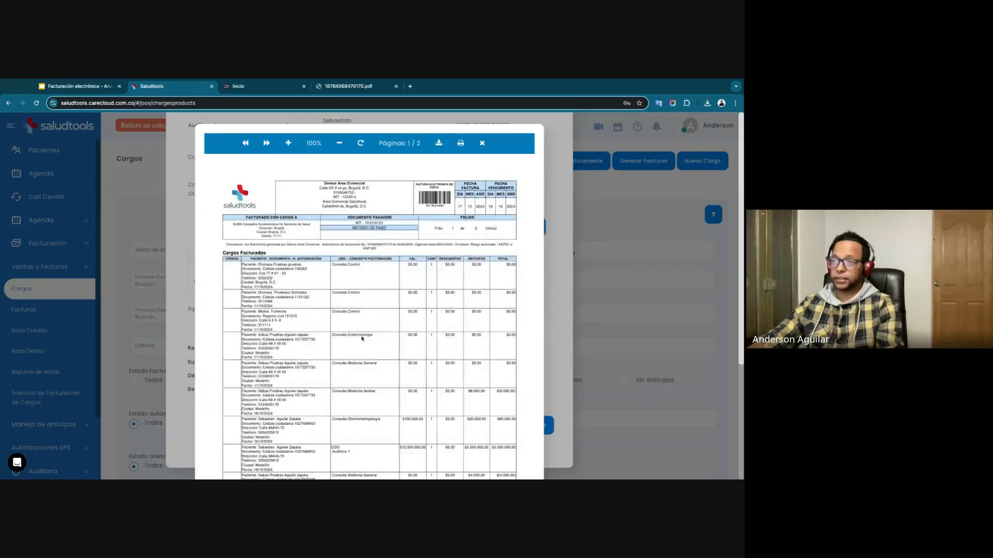
{"action": "left_click", "coordinate": [267, 144]}
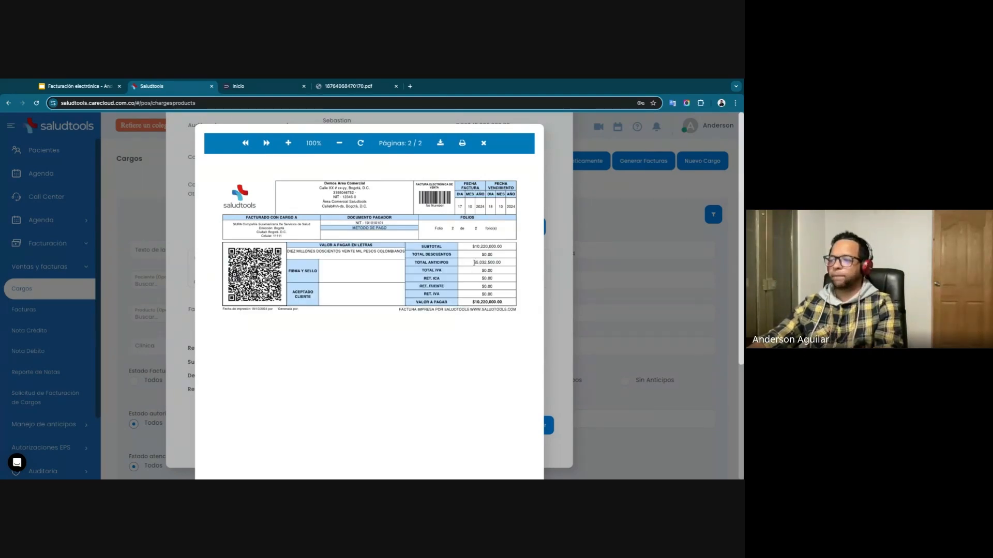
{"action": "double_click", "coordinate": [479, 302]}
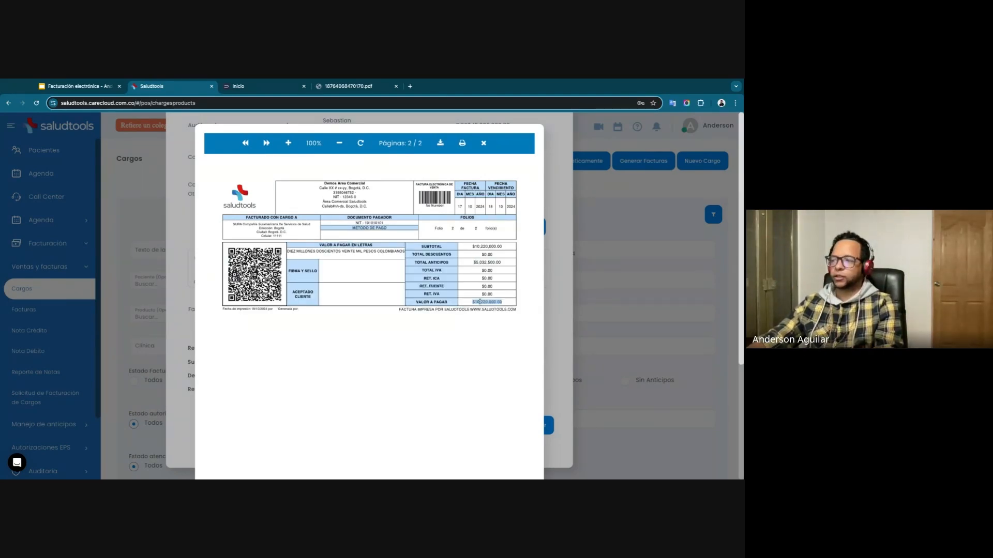
{"action": "double_click", "coordinate": [480, 263]}
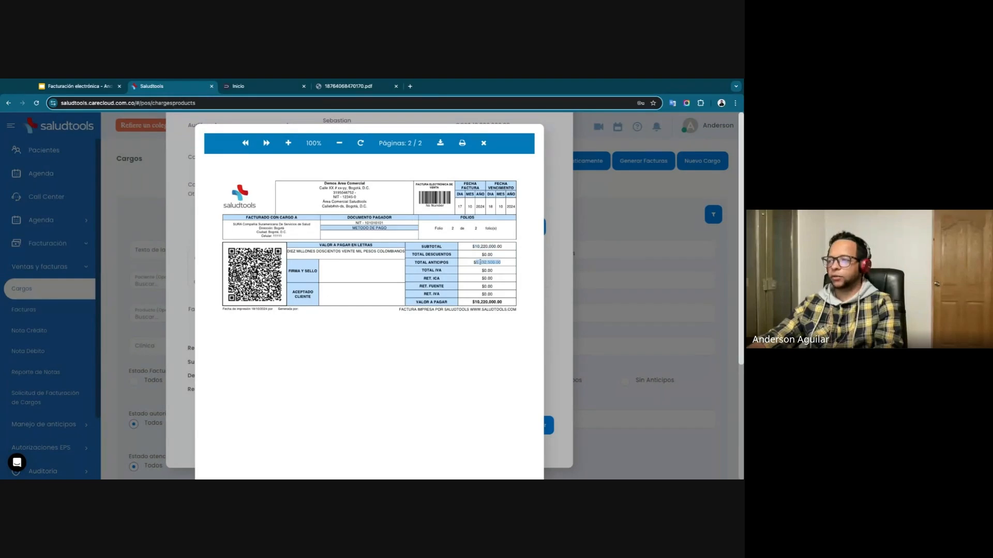
{"action": "double_click", "coordinate": [486, 302]}
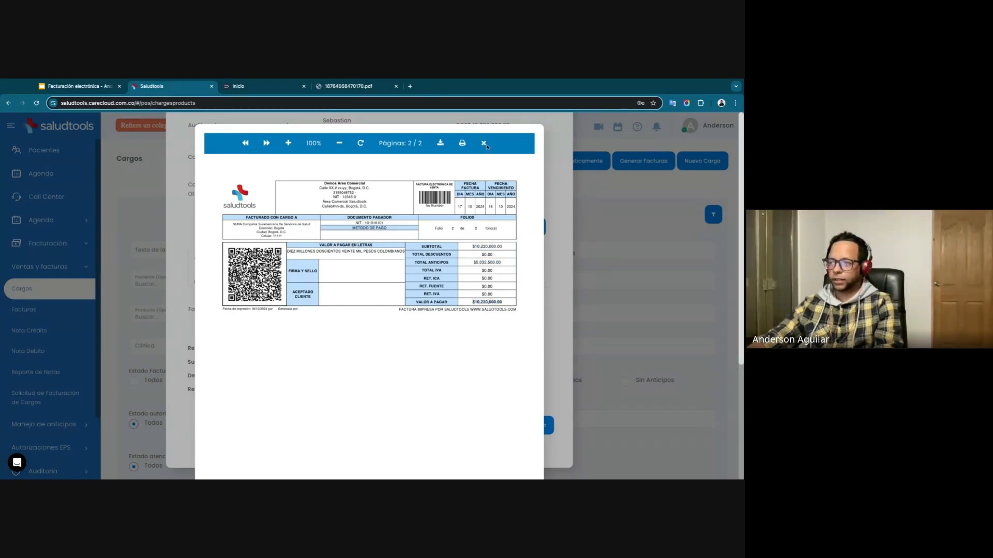
{"action": "left_click", "coordinate": [484, 143]}
Set the invoice's operation type back to SS-CUFE.
{"action": "scroll", "coordinate": [395, 296], "scroll_direction": "up", "scroll_amount": 10}
{"action": "scroll", "coordinate": [389, 306], "scroll_direction": "up", "scroll_amount": 1}
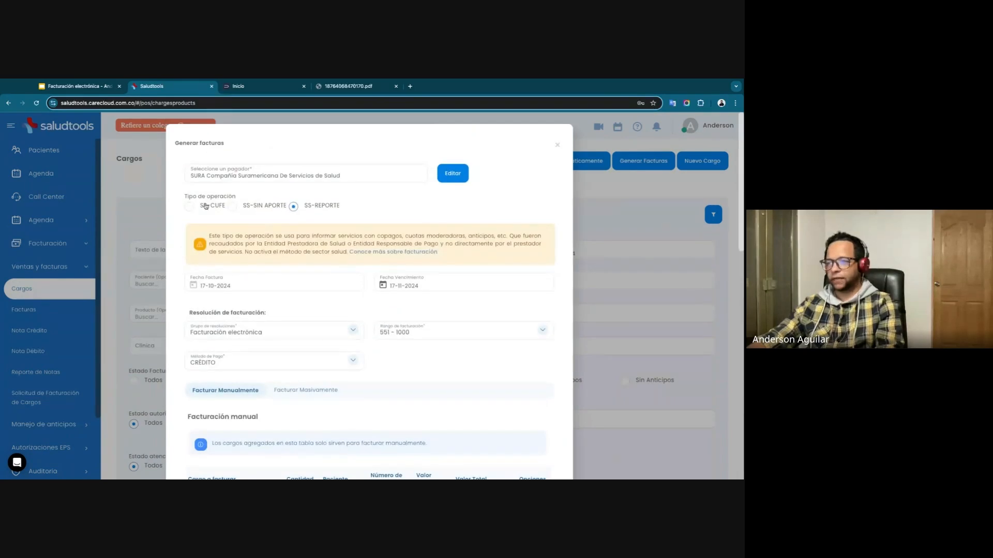
{"action": "left_click", "coordinate": [190, 208]}
{"action": "scroll", "coordinate": [351, 276], "scroll_direction": "down", "scroll_amount": 1}
{"action": "scroll", "coordinate": [351, 276], "scroll_direction": "down", "scroll_amount": 15}
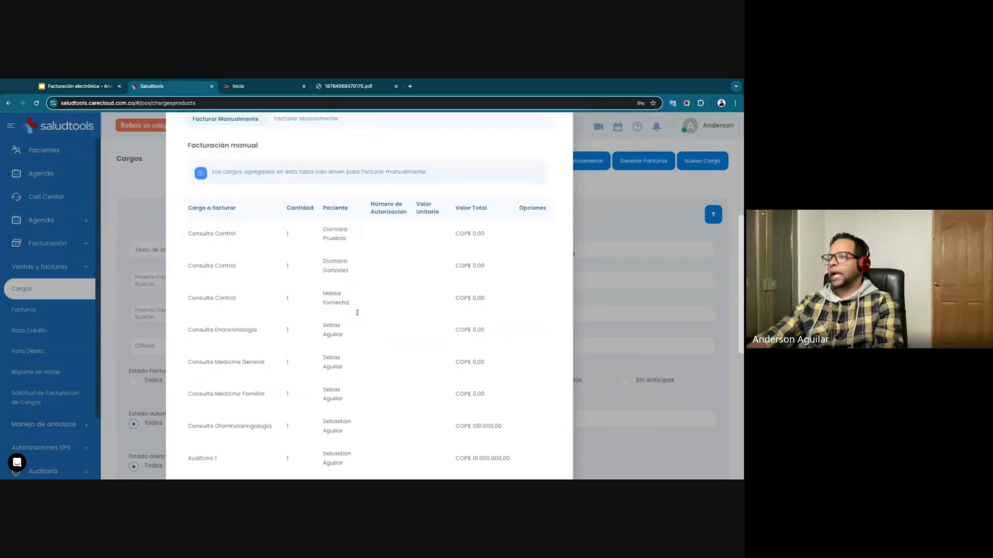
Open the mass billing options and look over the invoice grouping and comments settings.
{"action": "scroll", "coordinate": [284, 305], "scroll_direction": "up", "scroll_amount": 12}
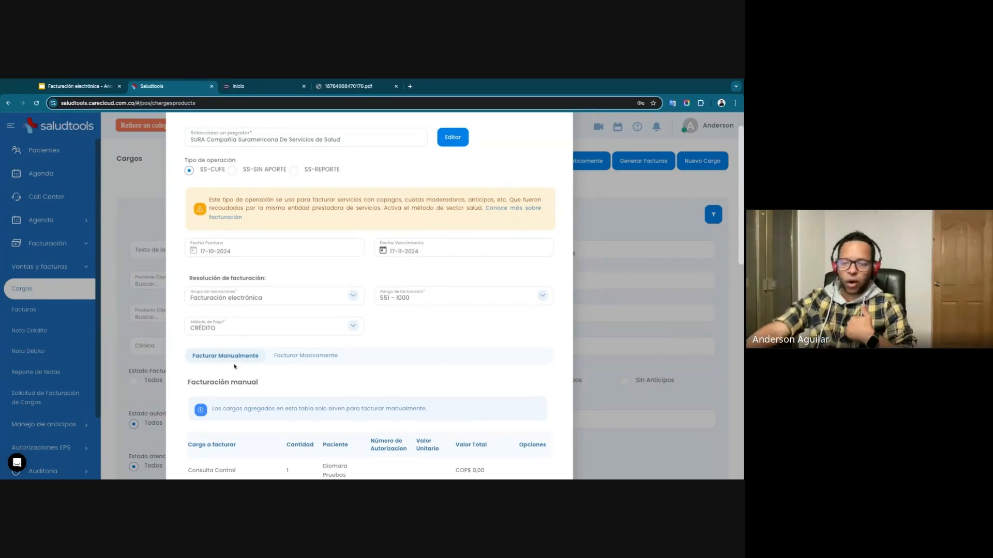
{"action": "scroll", "coordinate": [257, 385], "scroll_direction": "down", "scroll_amount": 1}
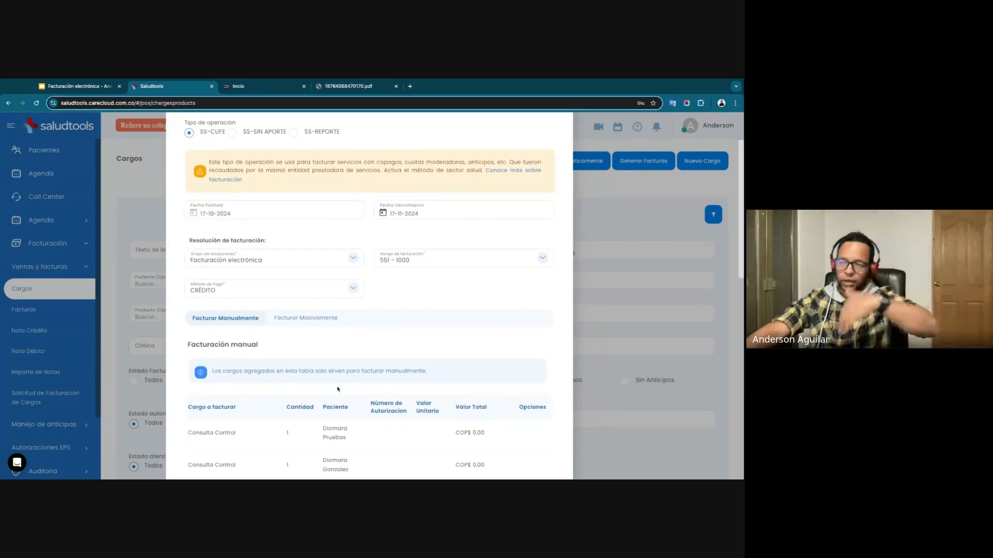
{"action": "left_click", "coordinate": [303, 319]}
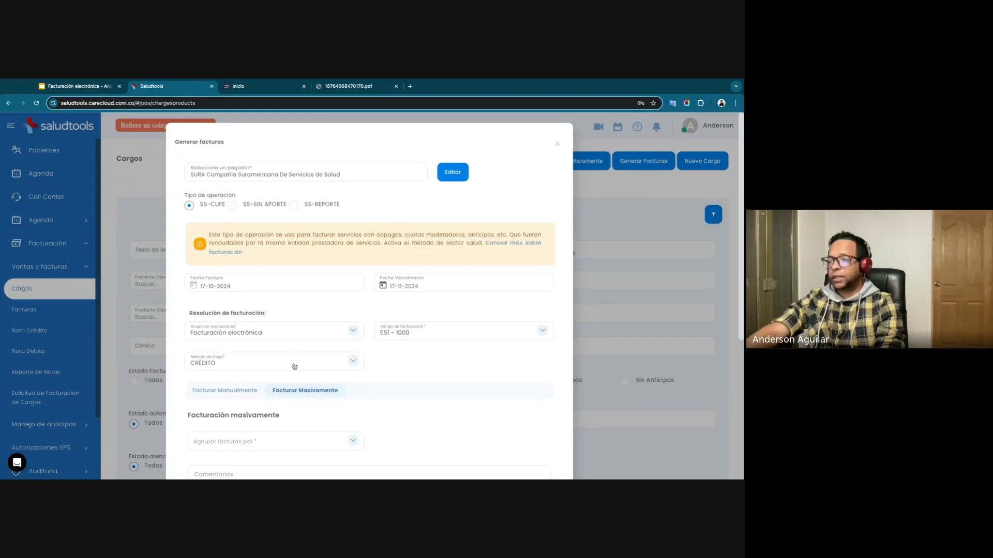
{"action": "scroll", "coordinate": [294, 366], "scroll_direction": "down", "scroll_amount": 1}
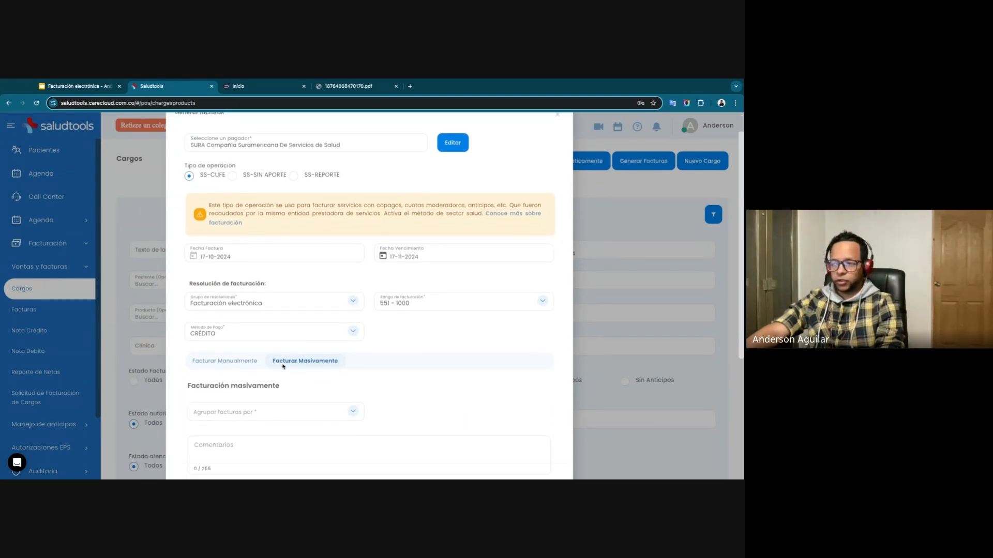
{"action": "scroll", "coordinate": [320, 369], "scroll_direction": "down", "scroll_amount": 1}
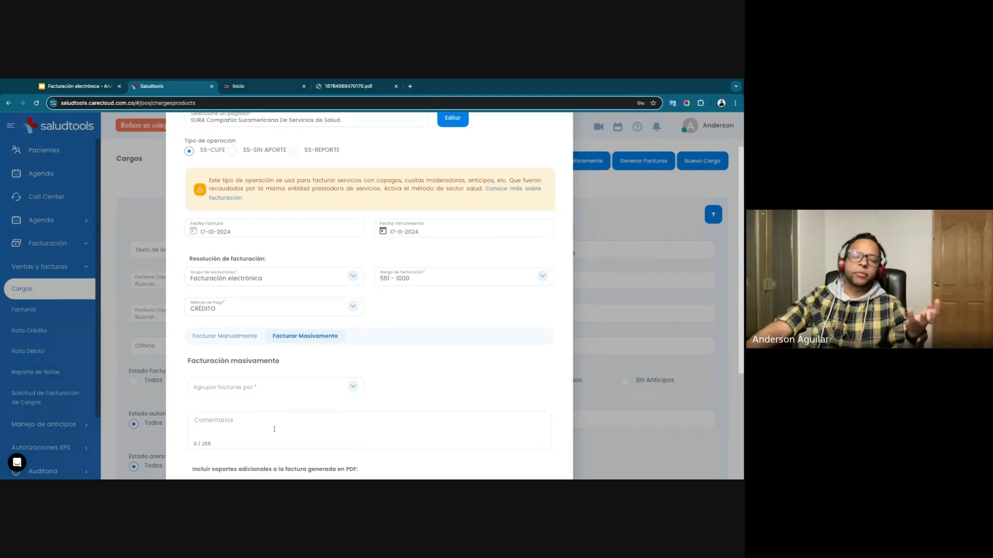
Return to manual billing and examine the services, patients and values in the table of charges to invoice.
{"action": "left_click", "coordinate": [243, 339]}
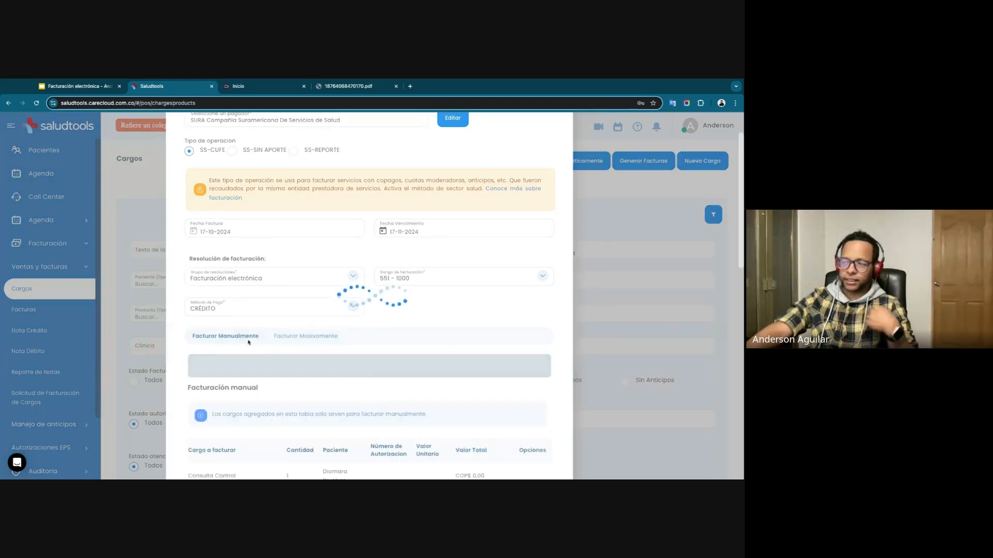
{"action": "scroll", "coordinate": [248, 357], "scroll_direction": "down", "scroll_amount": 3}
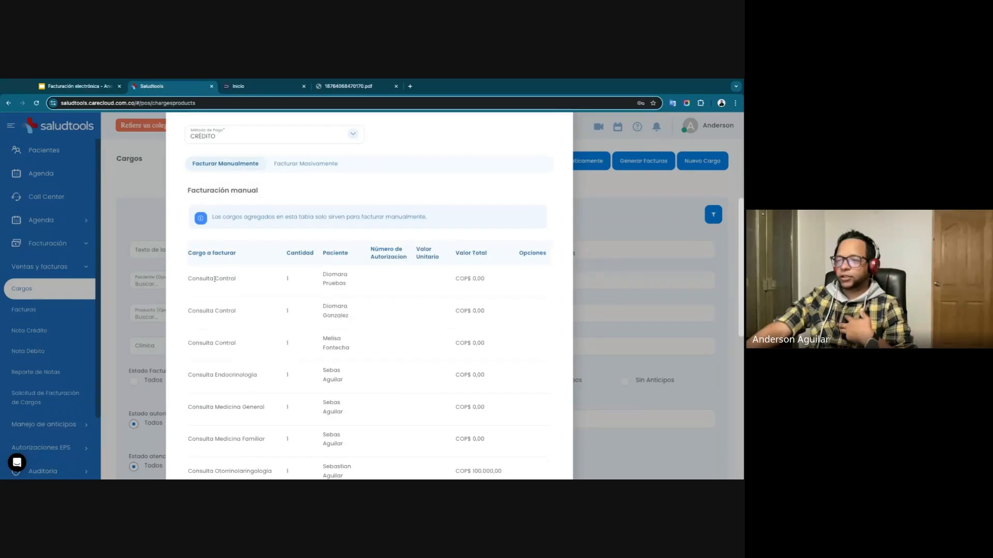
{"action": "left_click_drag", "start_coordinate": [207, 279], "coordinate": [231, 279]}
{"action": "left_click_drag", "start_coordinate": [228, 374], "coordinate": [253, 389]}
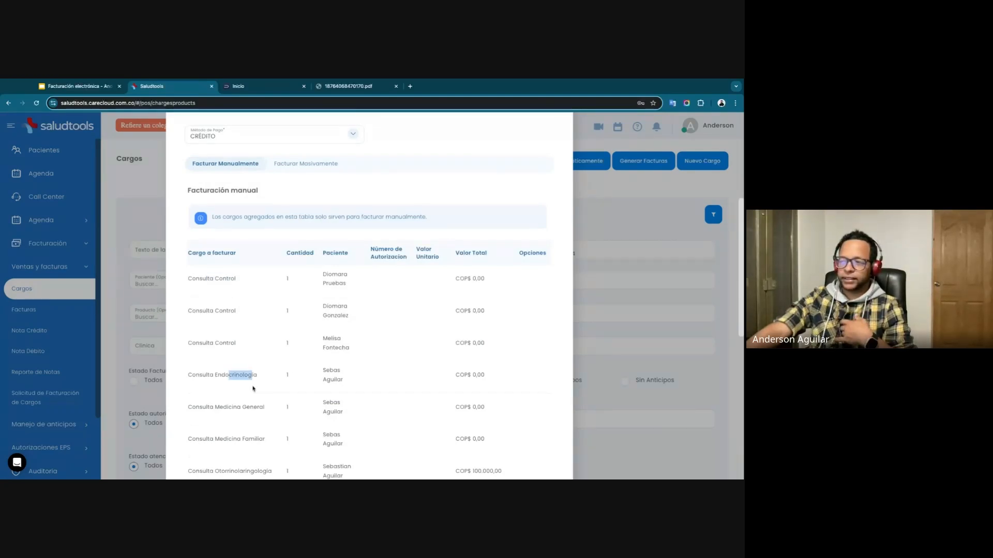
{"action": "left_click", "coordinate": [326, 282]}
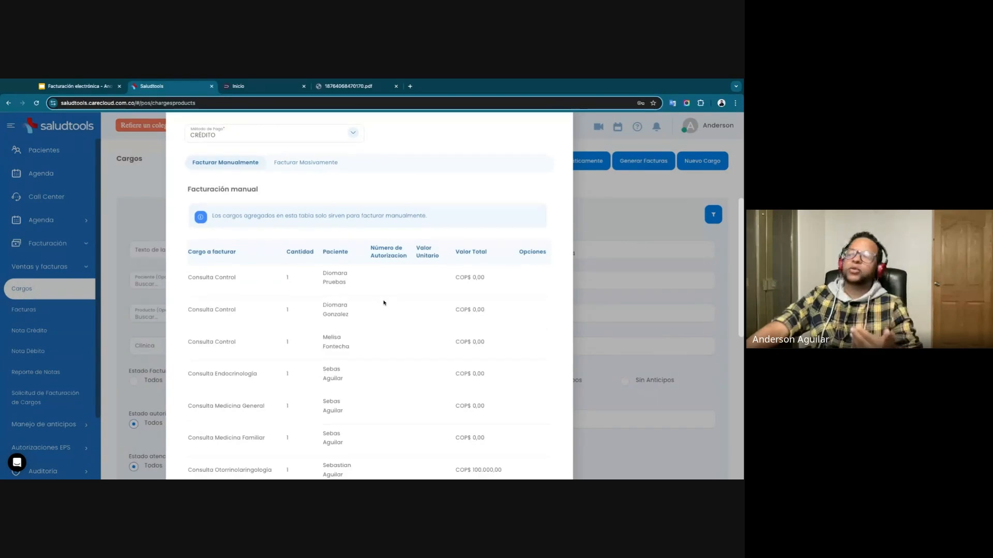
{"action": "scroll", "coordinate": [377, 351], "scroll_direction": "down", "scroll_amount": 5}
{"action": "scroll", "coordinate": [374, 358], "scroll_direction": "up", "scroll_amount": 8}
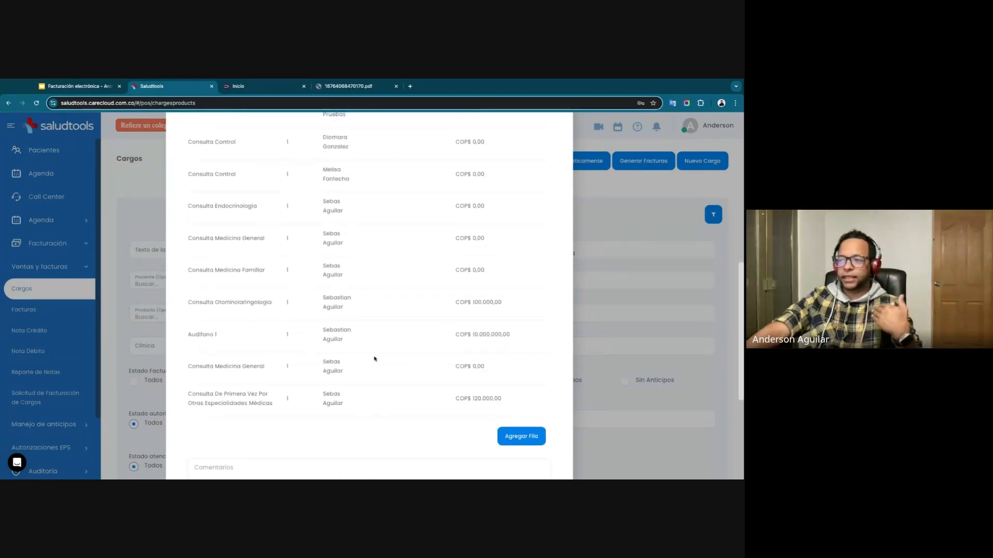
{"action": "scroll", "coordinate": [370, 308], "scroll_direction": "down", "scroll_amount": 3}
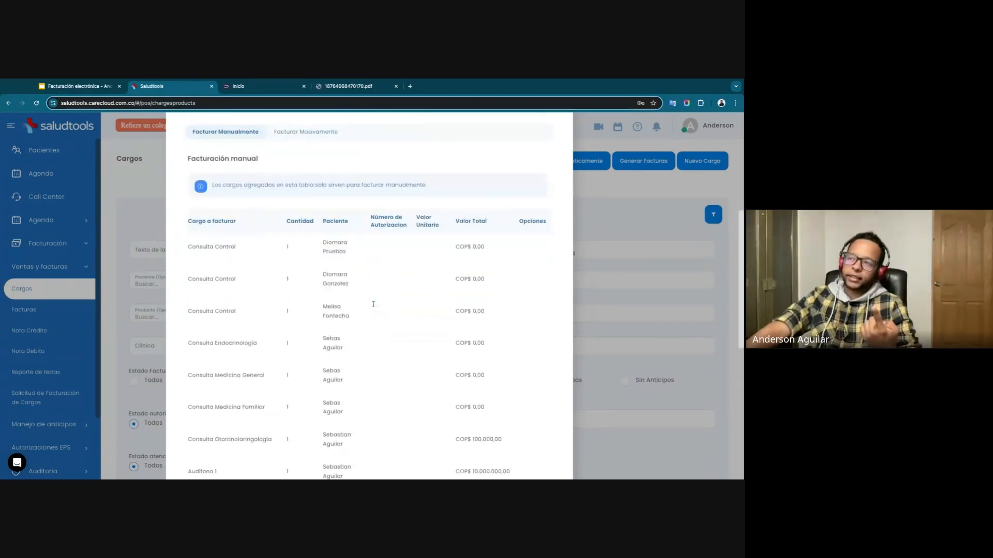
{"action": "scroll", "coordinate": [372, 304], "scroll_direction": "up", "scroll_amount": 5}
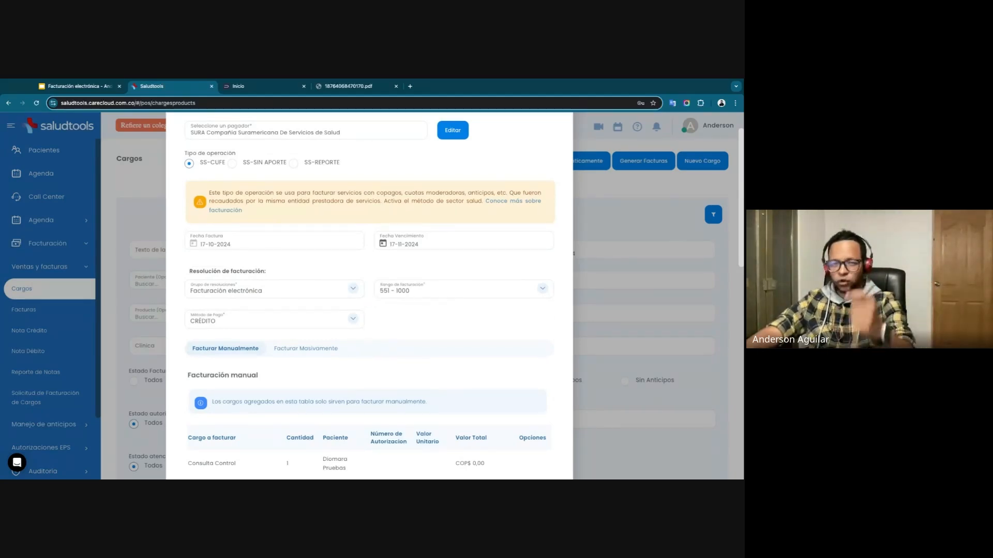
Switch to mass billing and group the invoices by "Una factura por pagador, sede, paciente y cargo".
{"action": "left_click", "coordinate": [321, 350]}
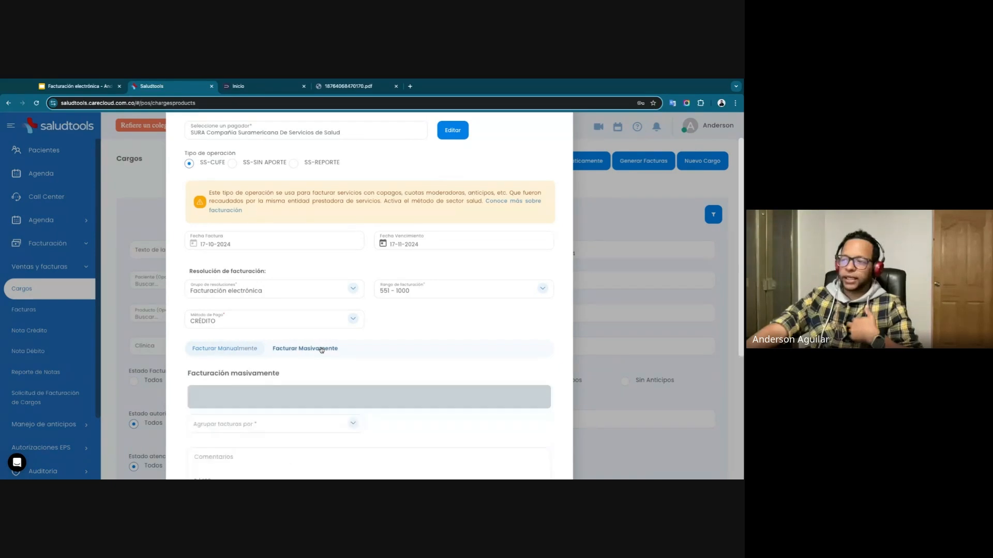
{"action": "scroll", "coordinate": [296, 319], "scroll_direction": "down", "scroll_amount": 2}
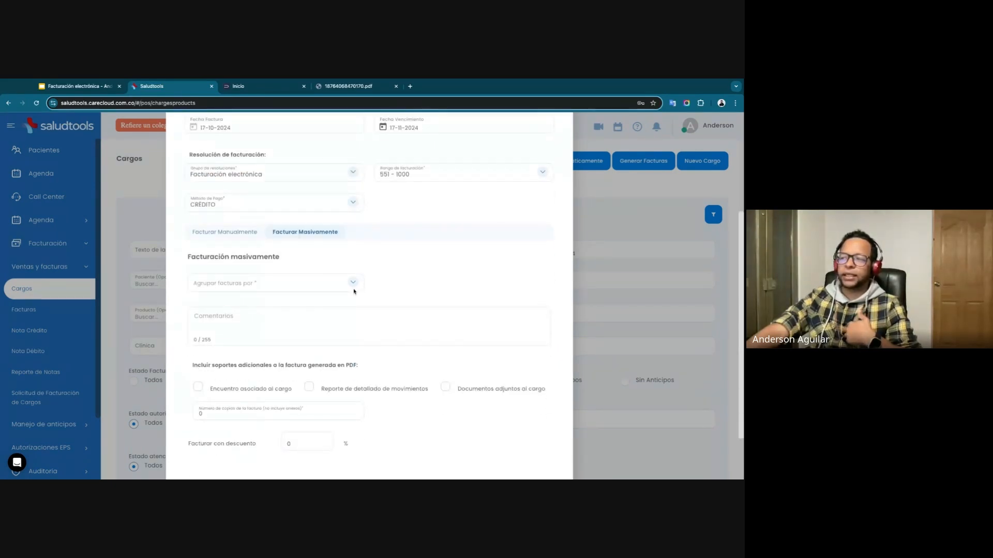
{"action": "left_click", "coordinate": [319, 283]}
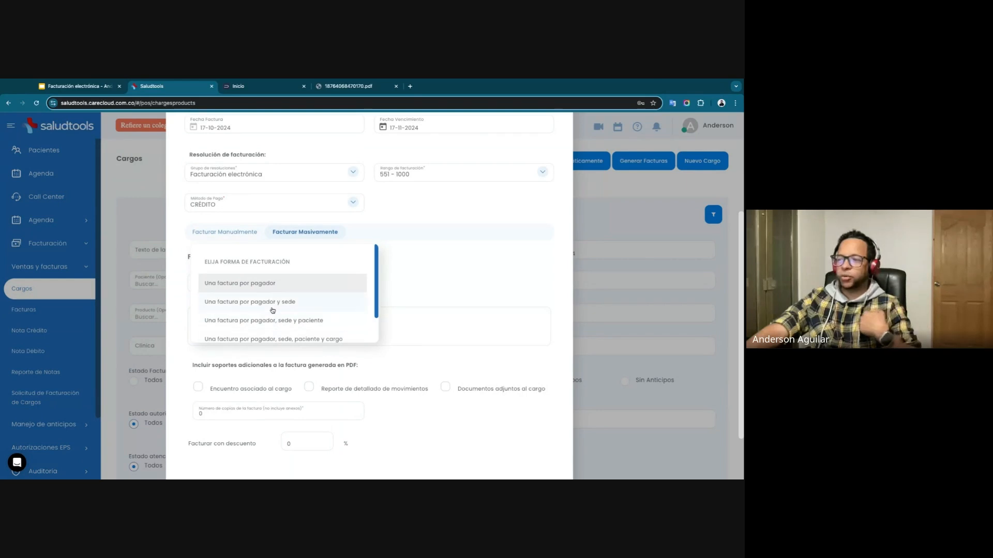
{"action": "scroll", "coordinate": [273, 311], "scroll_direction": "down", "scroll_amount": 1}
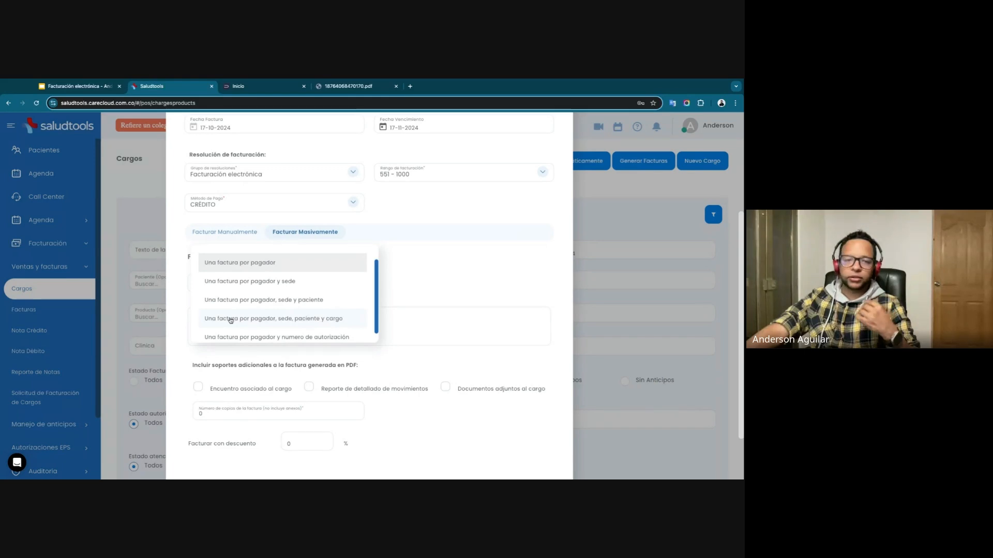
{"action": "scroll", "coordinate": [230, 320], "scroll_direction": "down", "scroll_amount": 1}
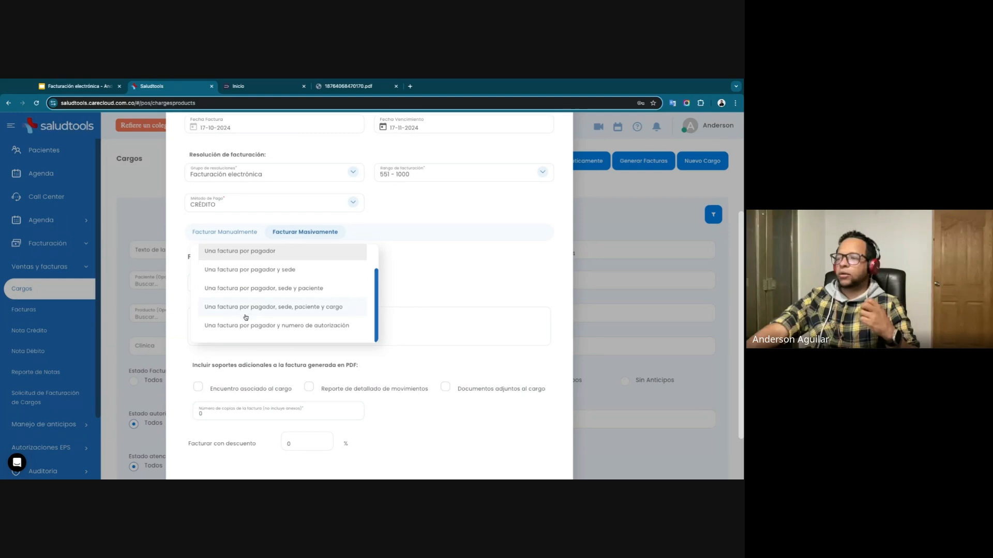
{"action": "left_click", "coordinate": [247, 312]}
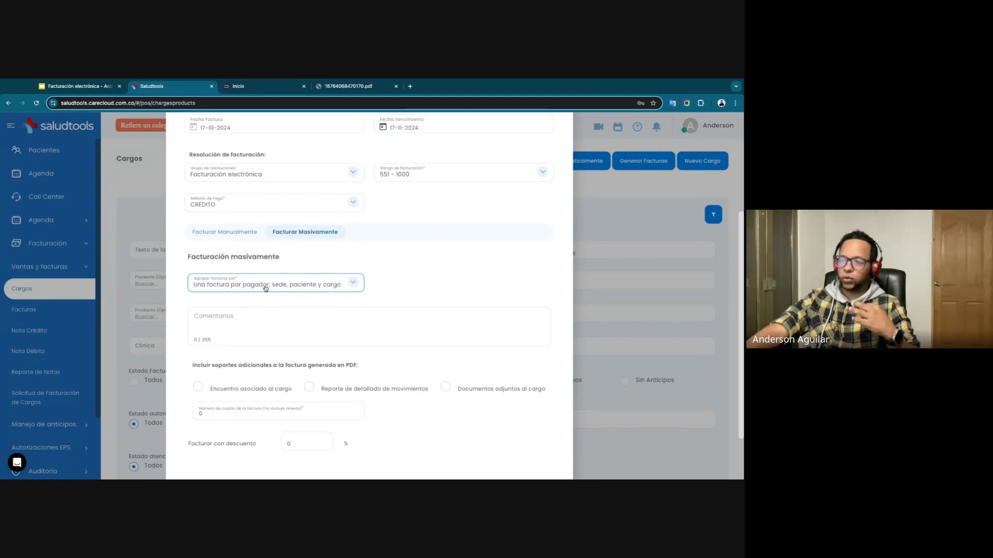
Review the additional PDF supports and number of copies, and submit the selected charges for mass billing.
{"action": "scroll", "coordinate": [201, 298], "scroll_direction": "down", "scroll_amount": 2}
{"action": "scroll", "coordinate": [284, 278], "scroll_direction": "up", "scroll_amount": 3}
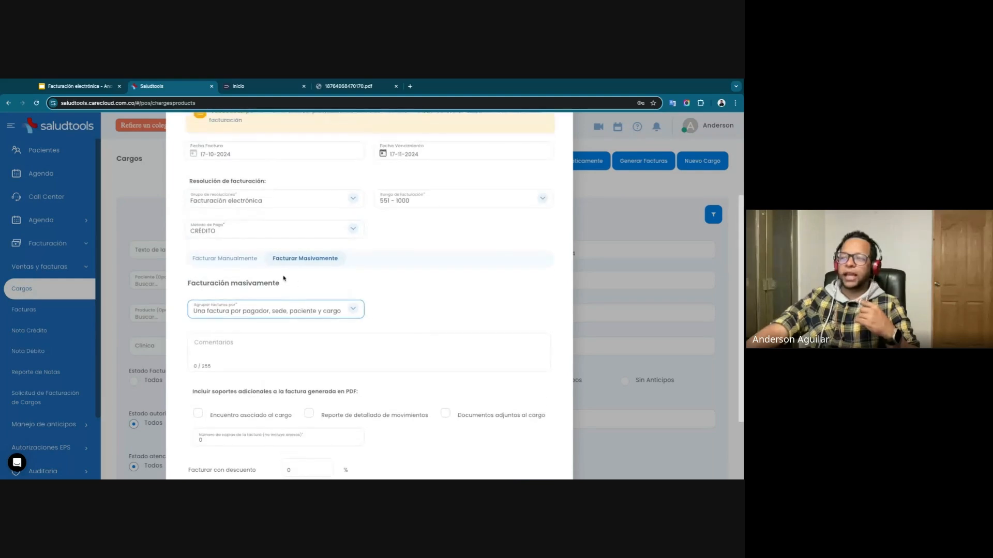
{"action": "scroll", "coordinate": [258, 349], "scroll_direction": "down", "scroll_amount": 3}
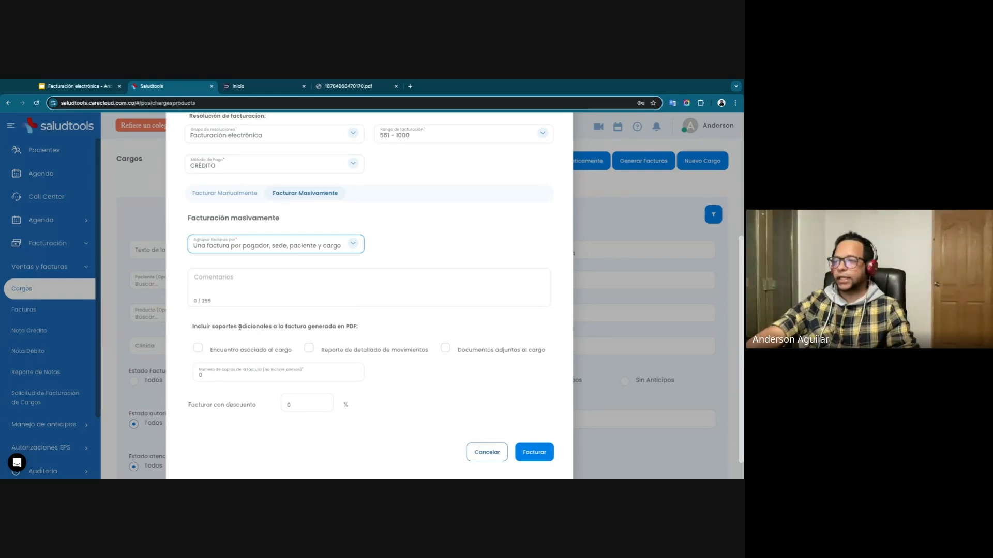
{"action": "double_click", "coordinate": [213, 376]}
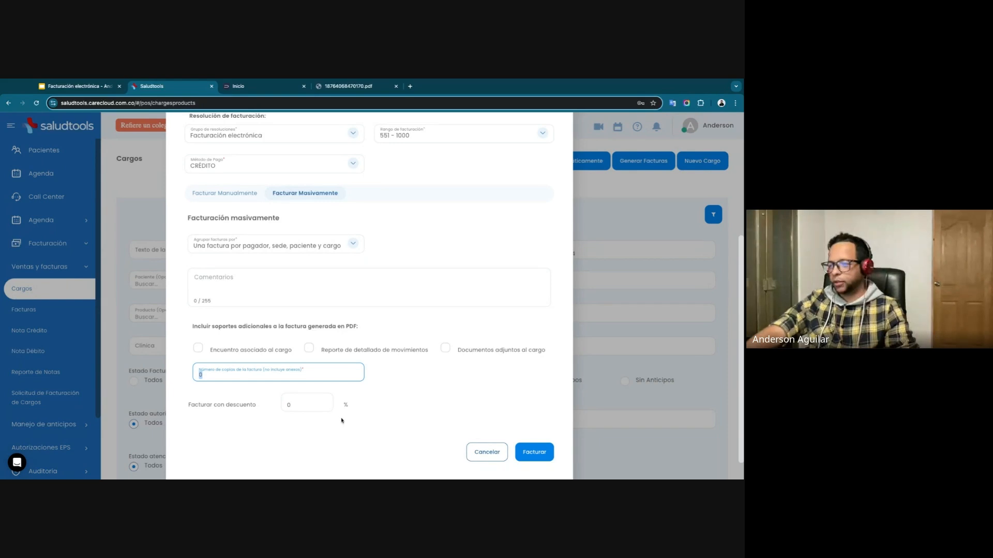
{"action": "scroll", "coordinate": [476, 401], "scroll_direction": "down", "scroll_amount": 1}
{"action": "left_click", "coordinate": [529, 423]}
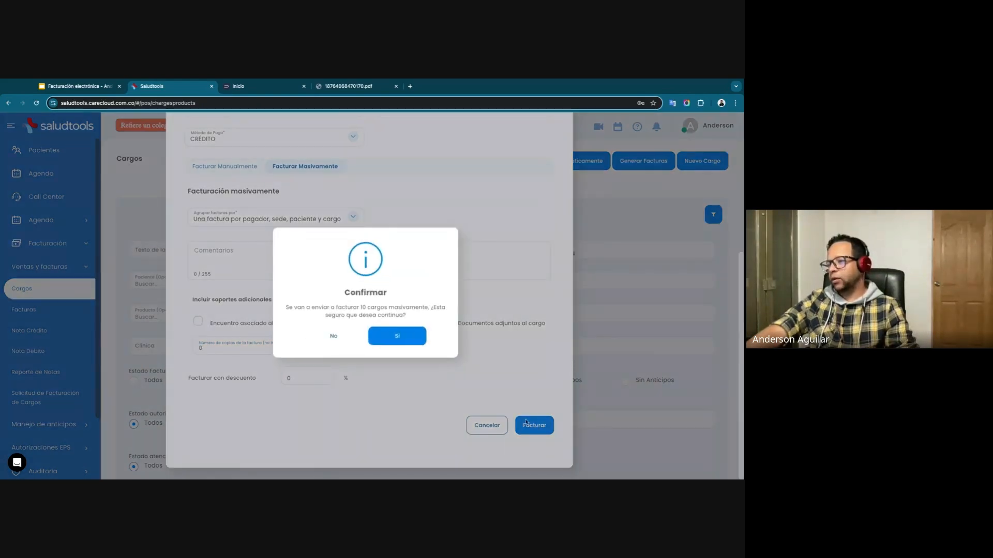
{"action": "left_click", "coordinate": [402, 337]}
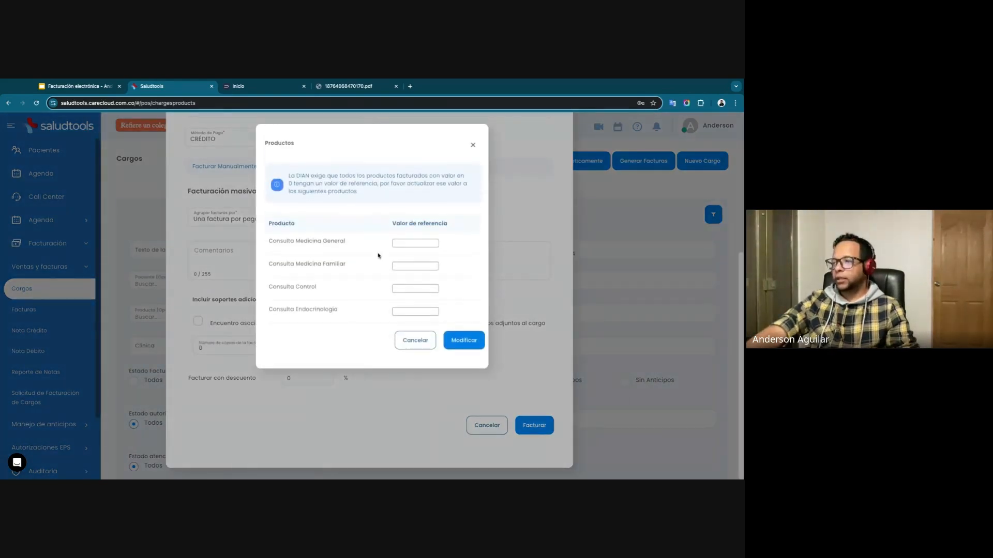
Set the reference values to 1000 for Consulta Medicina General, 10000 for Medicina Familiar and Control, and 1000 for Endocrinología, and apply them.
{"action": "left_click", "coordinate": [403, 244]}
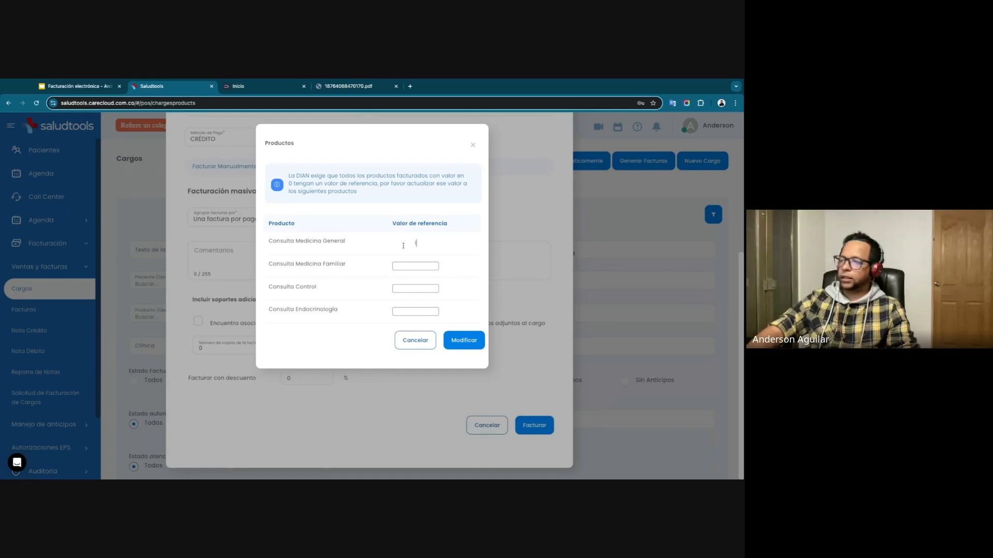
{"action": "type", "text": "1000"}
{"action": "left_click", "coordinate": [402, 268]}
{"action": "type", "text": "10"}
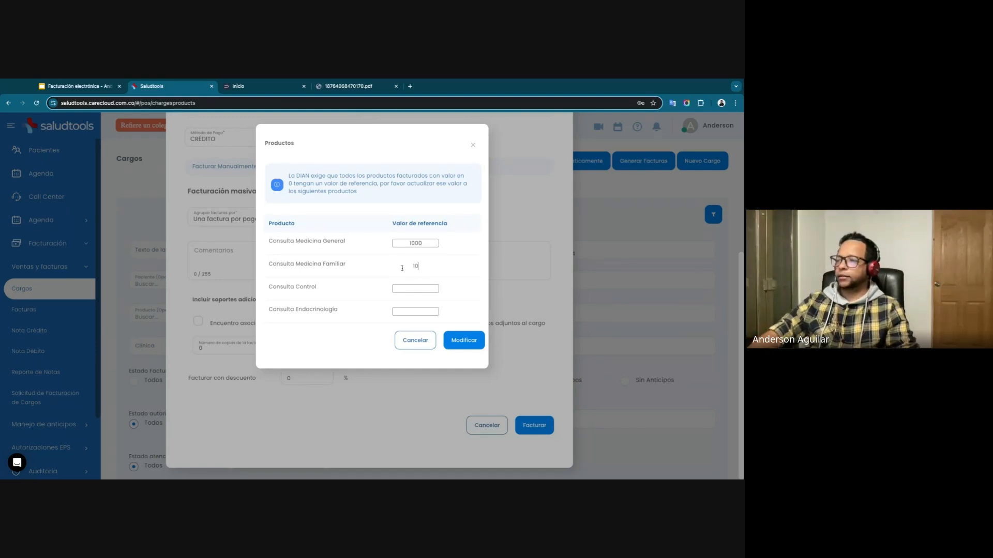
{"action": "type", "text": "000"}
{"action": "left_click", "coordinate": [405, 293]}
{"action": "type", "text": "10000"}
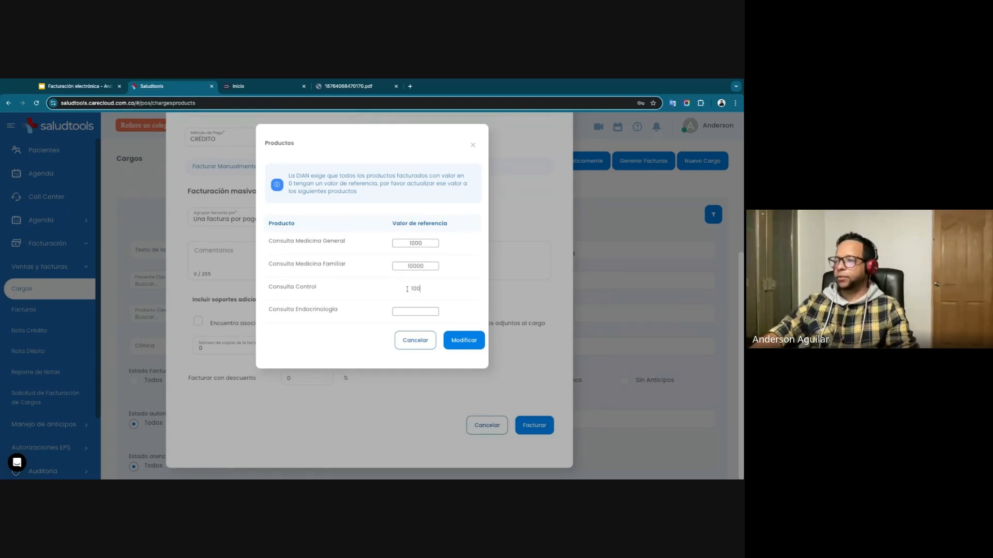
{"action": "left_click", "coordinate": [412, 312]}
{"action": "type", "text": "1000"}
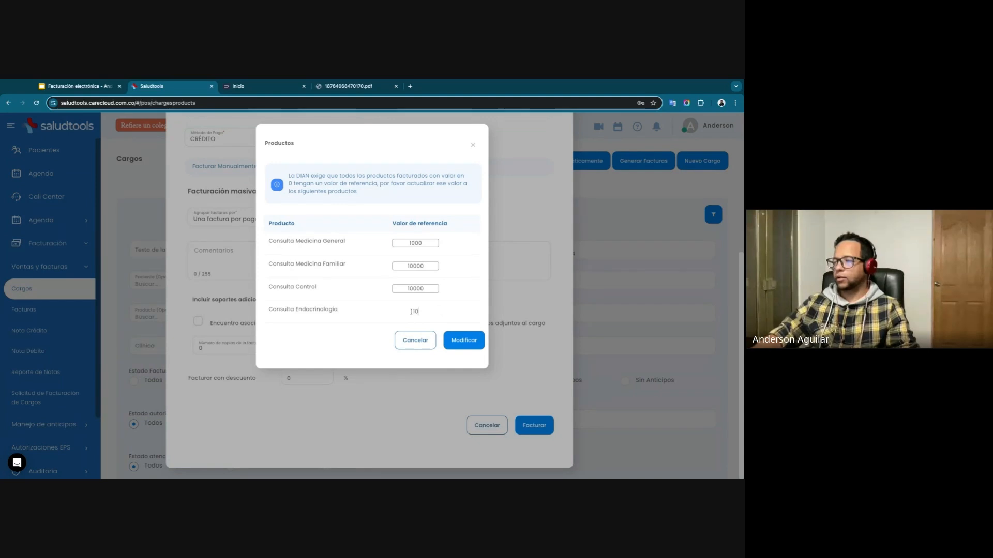
{"action": "left_click", "coordinate": [464, 341]}
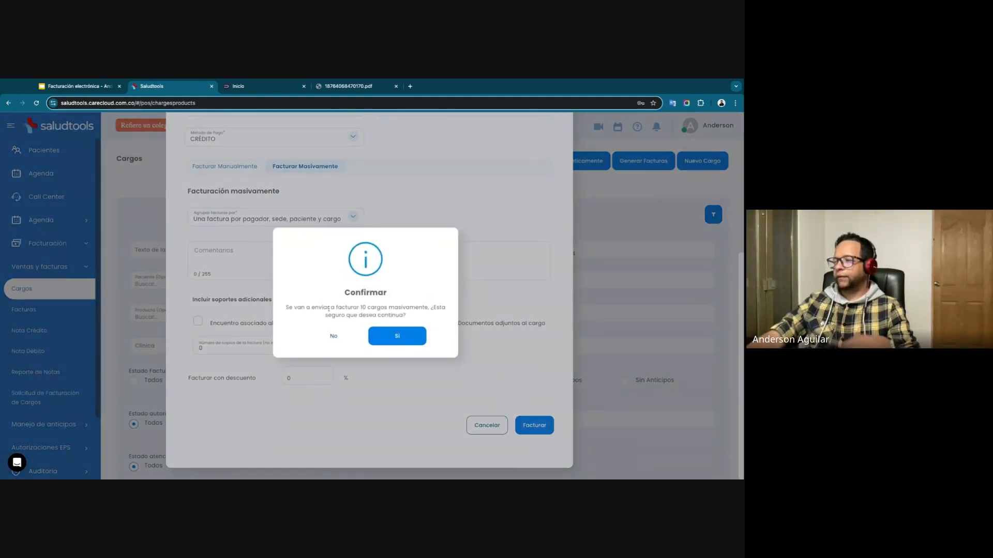
Read the mass billing confirmation and confirm sending the 10 selected charges to be invoiced.
{"action": "left_click_drag", "start_coordinate": [311, 309], "coordinate": [407, 310]}
{"action": "left_click", "coordinate": [356, 306]}
{"action": "double_click", "coordinate": [357, 306]}
{"action": "left_click", "coordinate": [408, 312]}
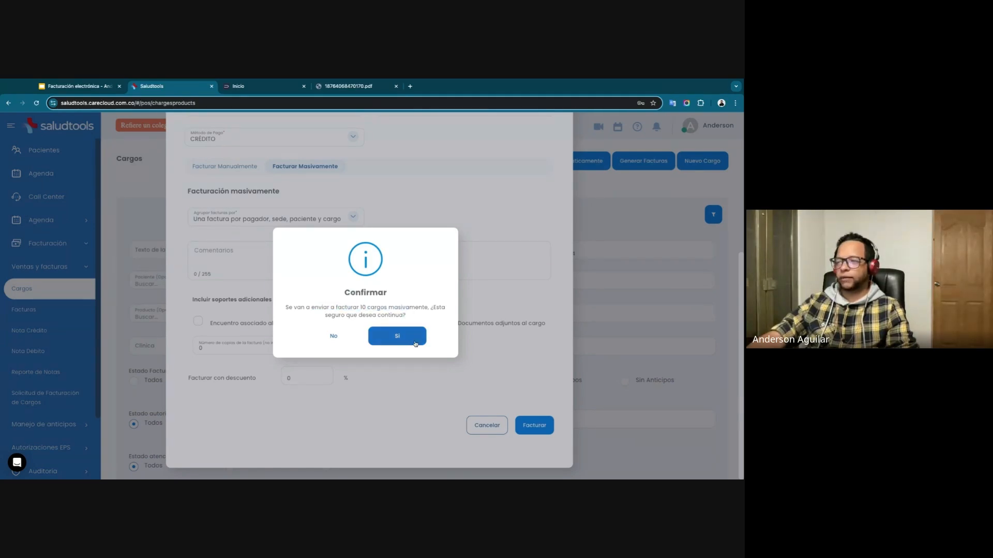
{"action": "left_click", "coordinate": [402, 345]}
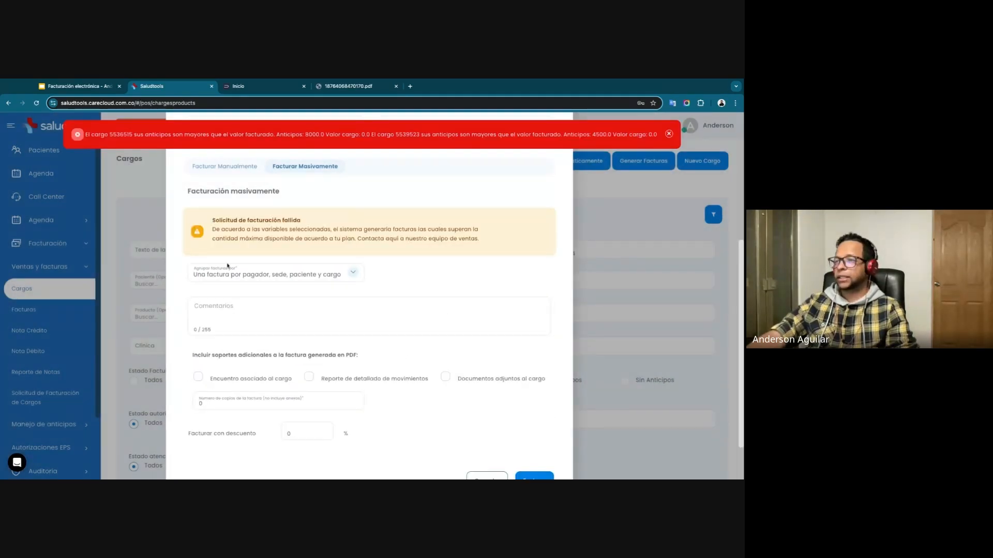
Review the billing request notice and the payer, resolution and grouping settings, and close the invoice generation form.
{"action": "scroll", "coordinate": [227, 266], "scroll_direction": "down", "scroll_amount": 1}
{"action": "scroll", "coordinate": [365, 332], "scroll_direction": "up", "scroll_amount": 5}
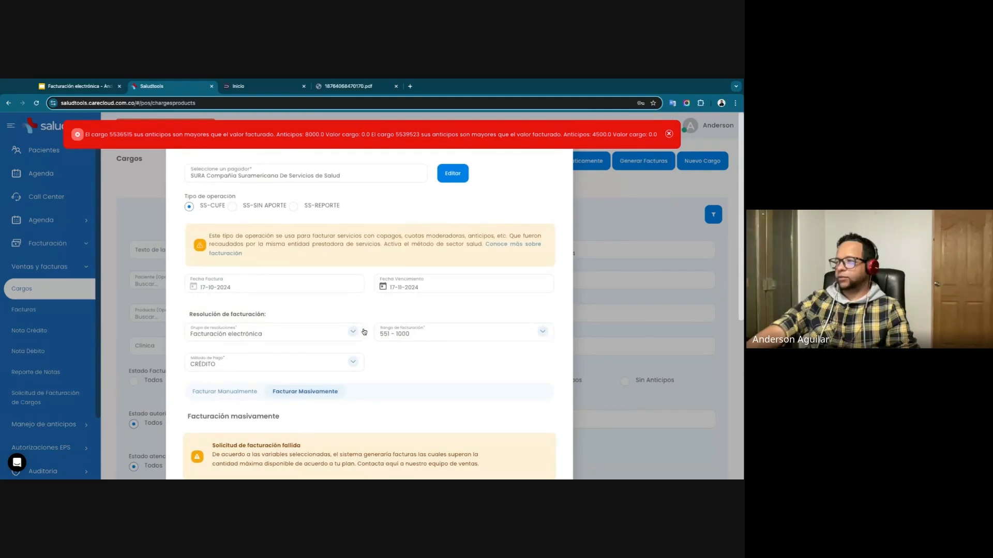
{"action": "scroll", "coordinate": [362, 325], "scroll_direction": "down", "scroll_amount": 2}
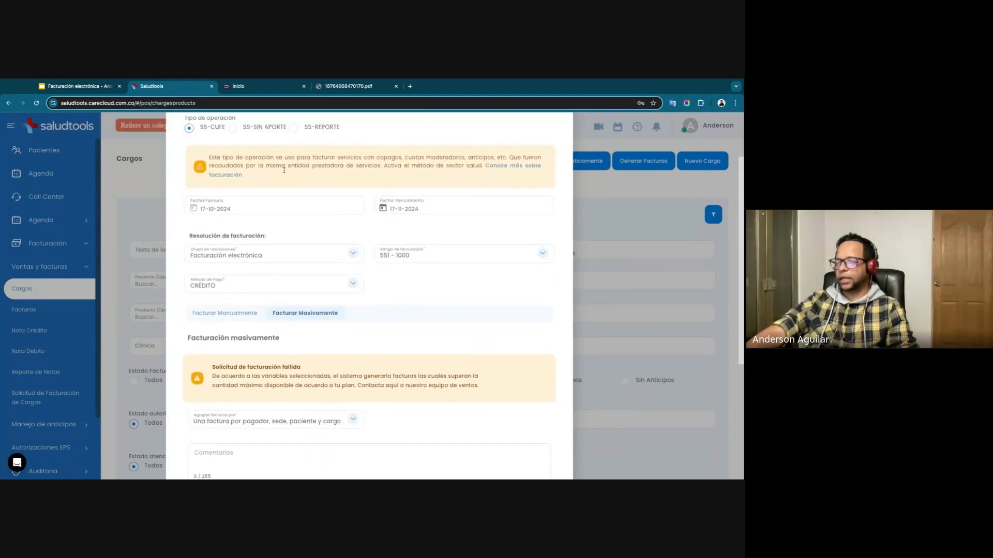
{"action": "scroll", "coordinate": [349, 274], "scroll_direction": "down", "scroll_amount": 2}
{"action": "scroll", "coordinate": [349, 274], "scroll_direction": "down", "scroll_amount": 2}
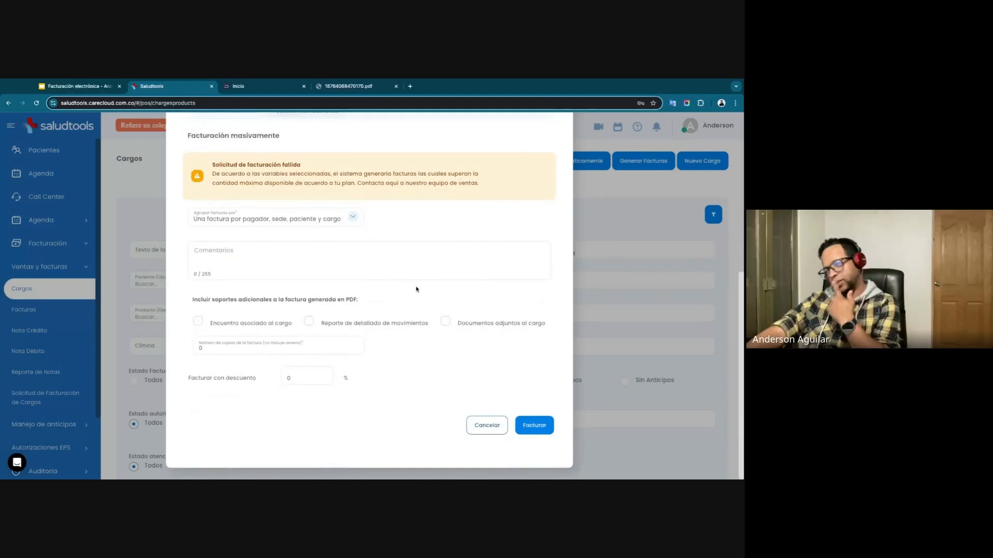
{"action": "scroll", "coordinate": [321, 291], "scroll_direction": "up", "scroll_amount": 5}
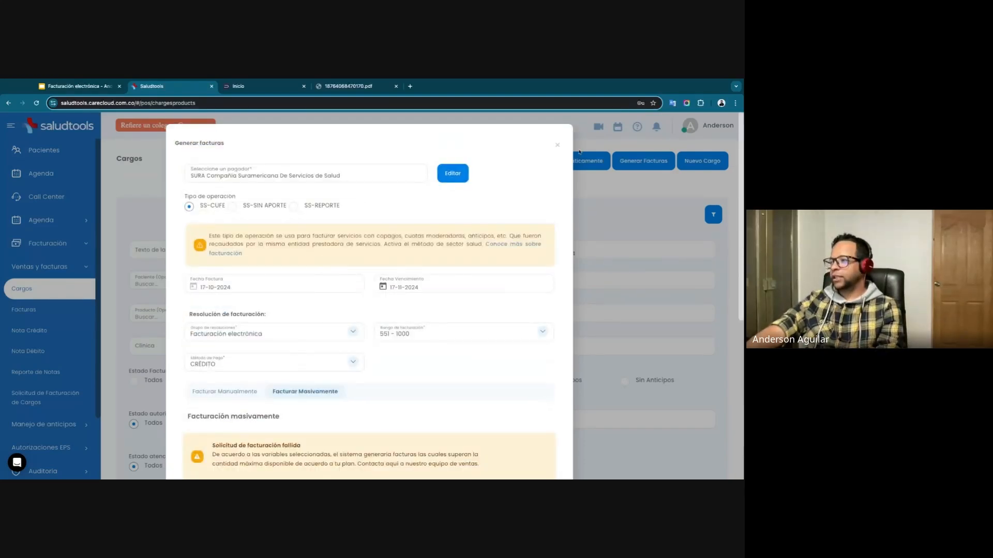
{"action": "left_click", "coordinate": [557, 144]}
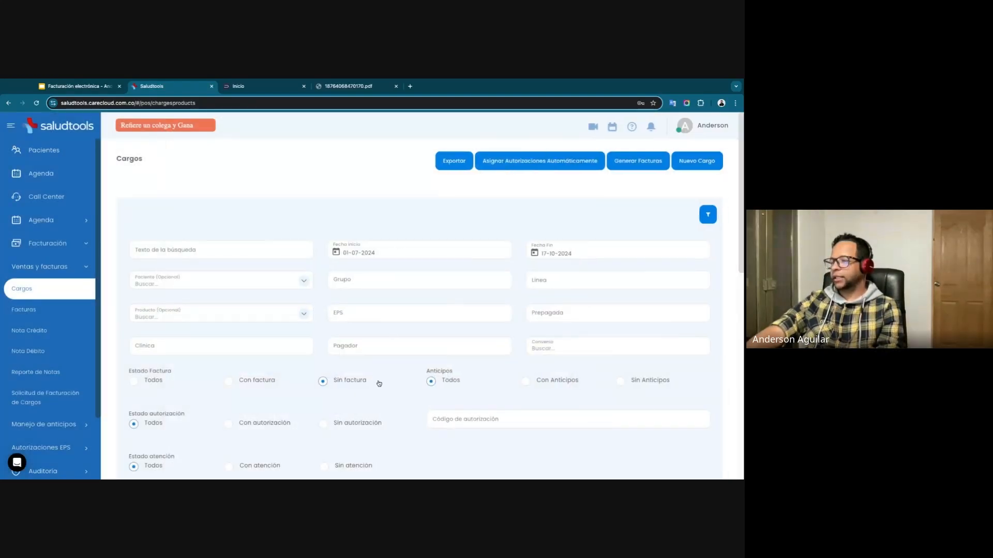
Examine the charge filters and the selected charges in the list, including their products, invoice status and advances.
{"action": "scroll", "coordinate": [328, 386], "scroll_direction": "down", "scroll_amount": 10}
{"action": "scroll", "coordinate": [325, 317], "scroll_direction": "up", "scroll_amount": 5}
{"action": "scroll", "coordinate": [449, 324], "scroll_direction": "down", "scroll_amount": 1}
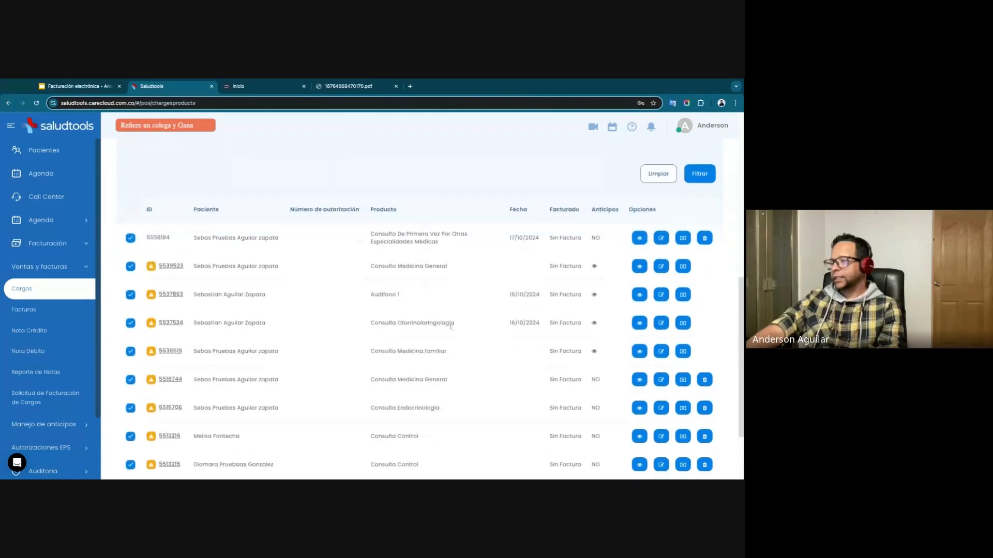
{"action": "scroll", "coordinate": [455, 331], "scroll_direction": "down", "scroll_amount": 2}
{"action": "scroll", "coordinate": [457, 333], "scroll_direction": "up", "scroll_amount": 8}
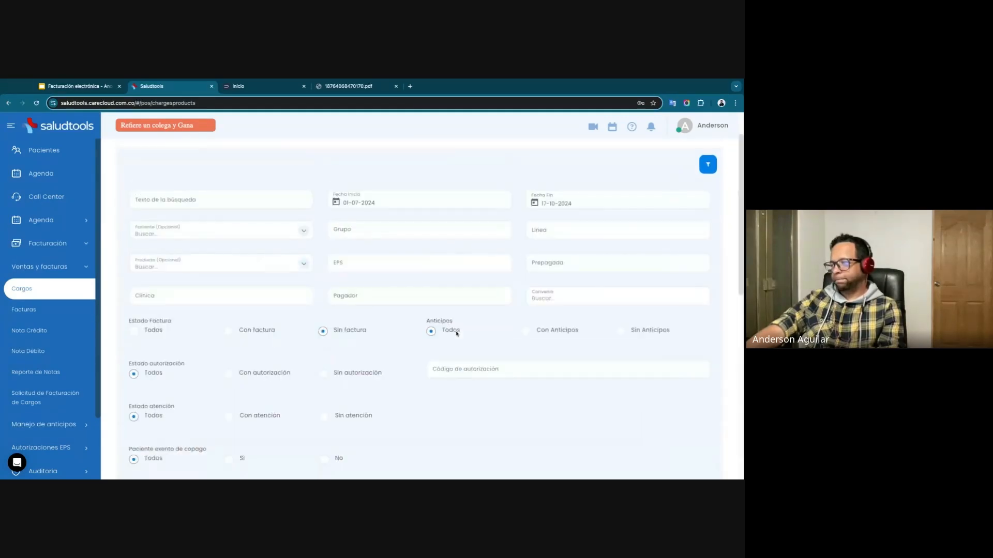
{"action": "scroll", "coordinate": [455, 330], "scroll_direction": "down", "scroll_amount": 5}
{"action": "scroll", "coordinate": [463, 331], "scroll_direction": "up", "scroll_amount": 2}
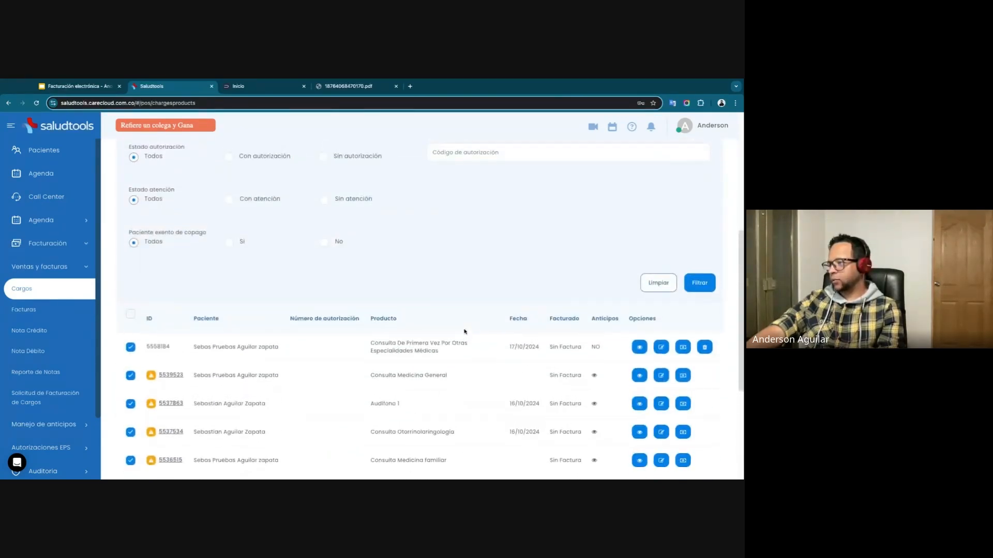
{"action": "scroll", "coordinate": [464, 331], "scroll_direction": "down", "scroll_amount": 1}
{"action": "scroll", "coordinate": [450, 325], "scroll_direction": "up", "scroll_amount": 4}
{"action": "scroll", "coordinate": [455, 321], "scroll_direction": "up", "scroll_amount": 3}
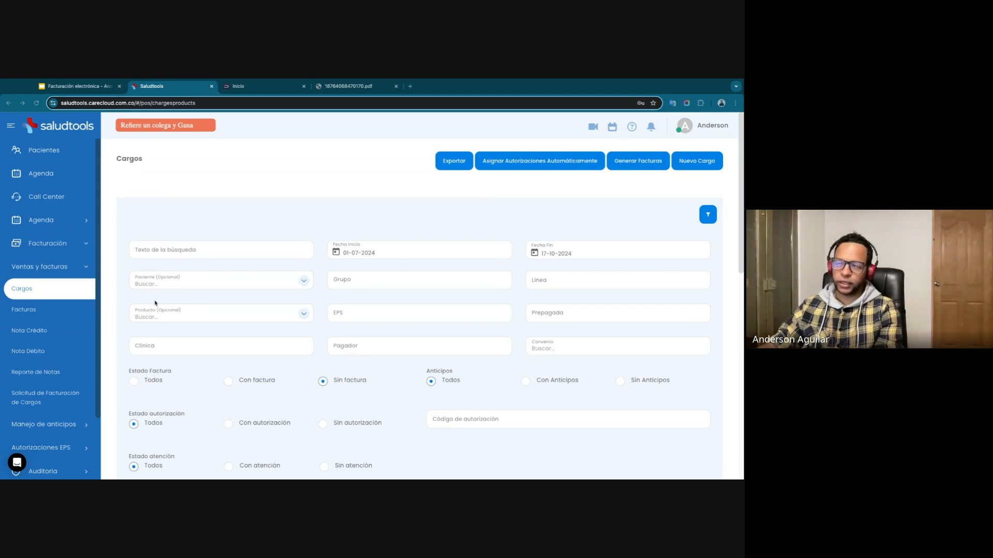
{"action": "scroll", "coordinate": [207, 326], "scroll_direction": "down", "scroll_amount": 1}
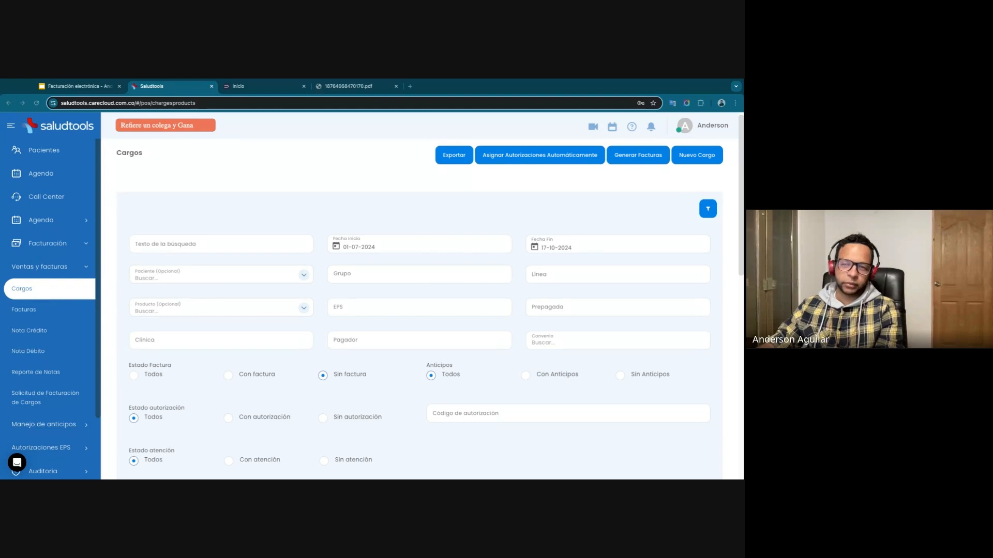
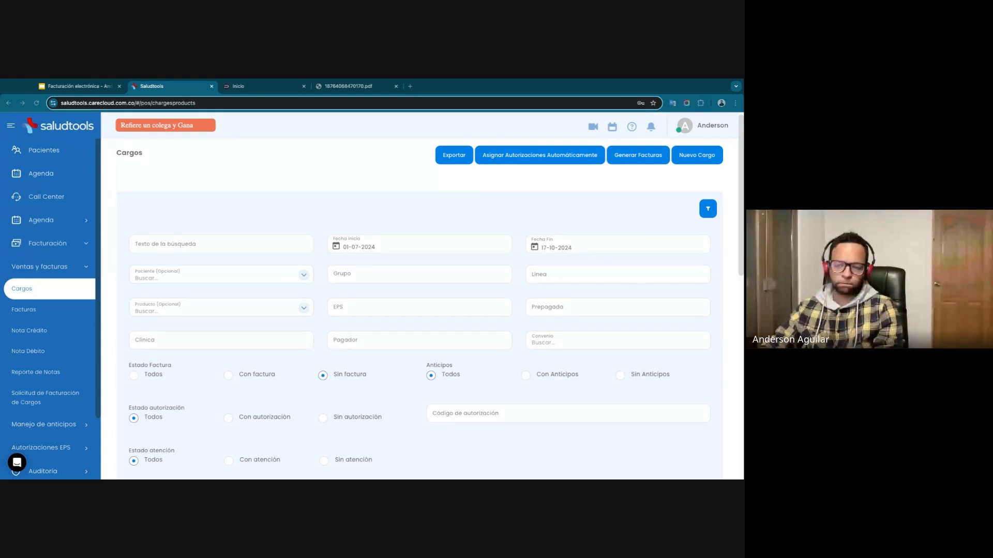
Start a new advance for the sixth listed charge, Consulta Medicina General, and choose Otros Ingresos as the advance type.
{"action": "scroll", "coordinate": [120, 247], "scroll_direction": "down", "scroll_amount": 1}
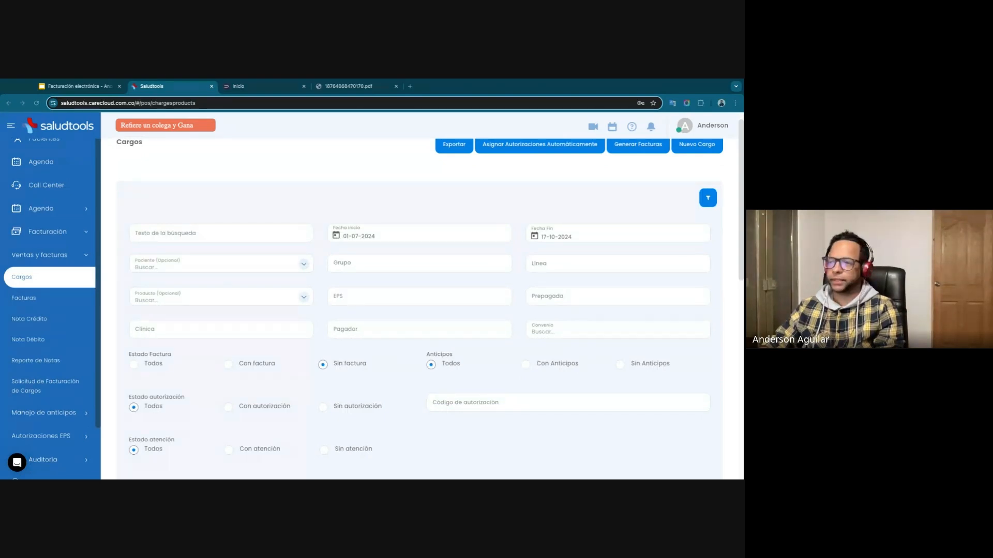
{"action": "scroll", "coordinate": [541, 297], "scroll_direction": "down", "scroll_amount": 6}
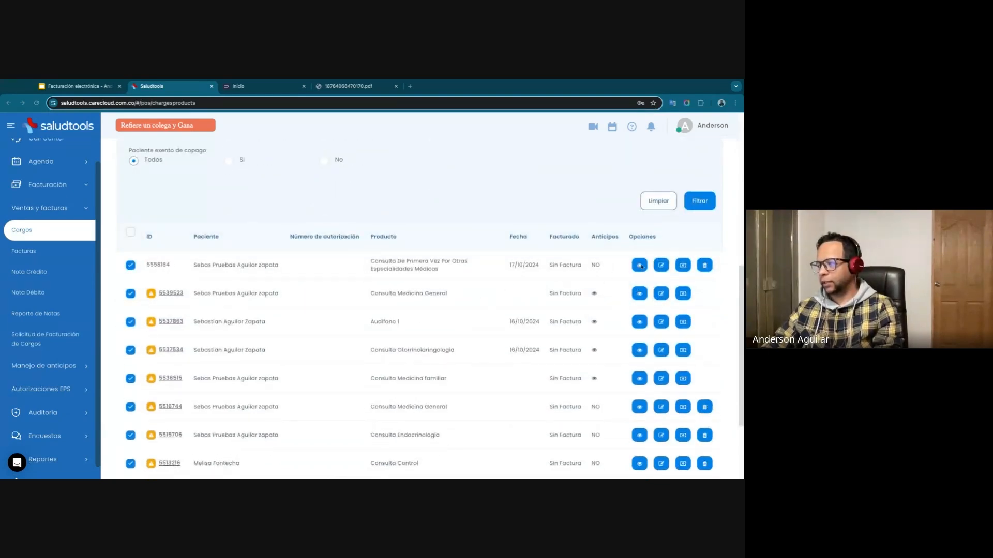
{"action": "scroll", "coordinate": [639, 408], "scroll_direction": "down", "scroll_amount": 1}
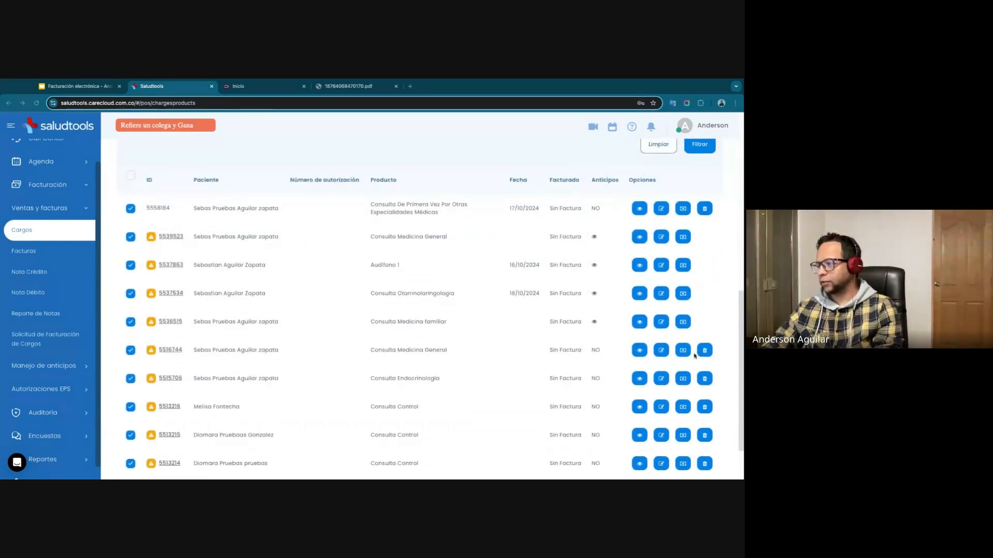
{"action": "left_click", "coordinate": [683, 351]}
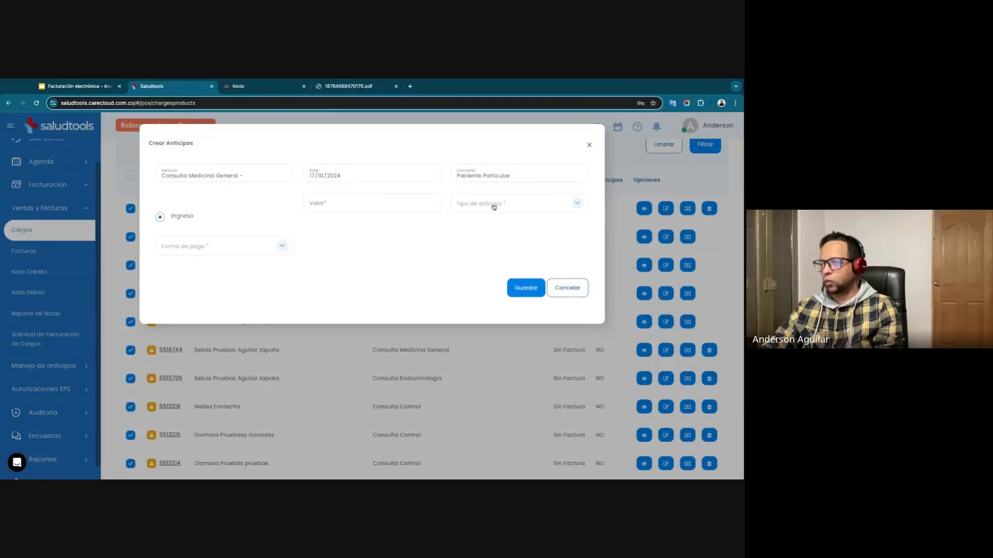
{"action": "left_click", "coordinate": [494, 205]}
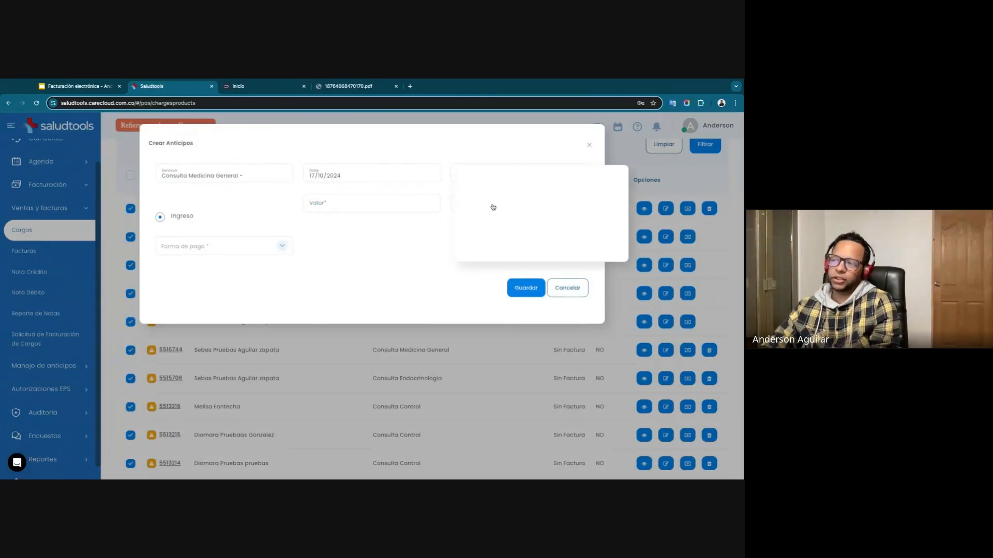
{"action": "left_click", "coordinate": [385, 208]}
{"action": "left_click", "coordinate": [481, 204]}
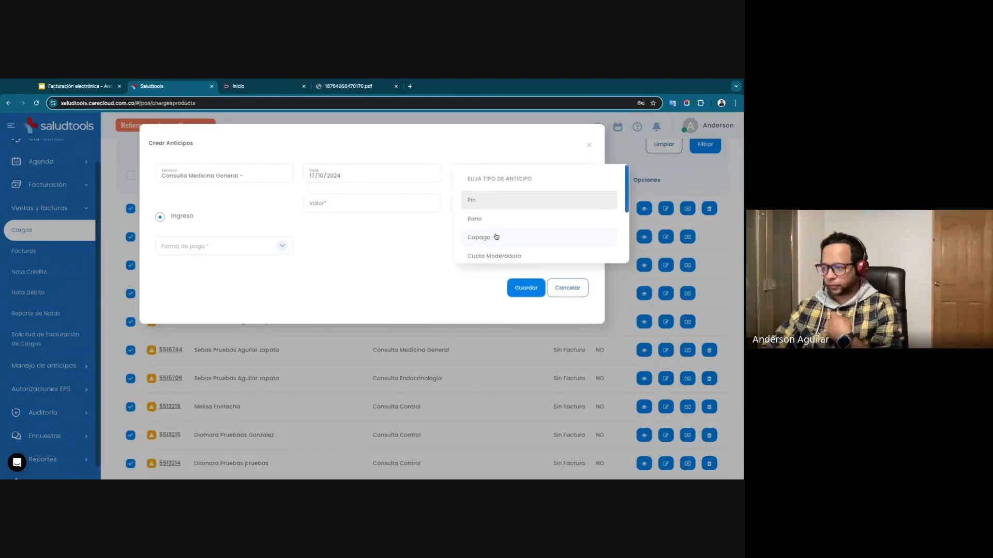
{"action": "scroll", "coordinate": [496, 235], "scroll_direction": "down", "scroll_amount": 2}
{"action": "scroll", "coordinate": [497, 238], "scroll_direction": "down", "scroll_amount": 3}
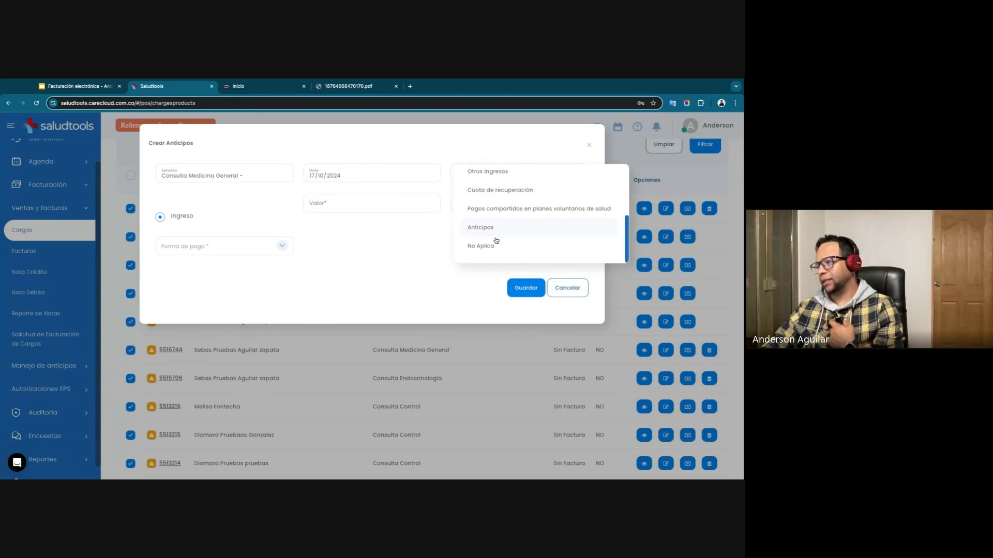
{"action": "scroll", "coordinate": [497, 207], "scroll_direction": "up", "scroll_amount": 1}
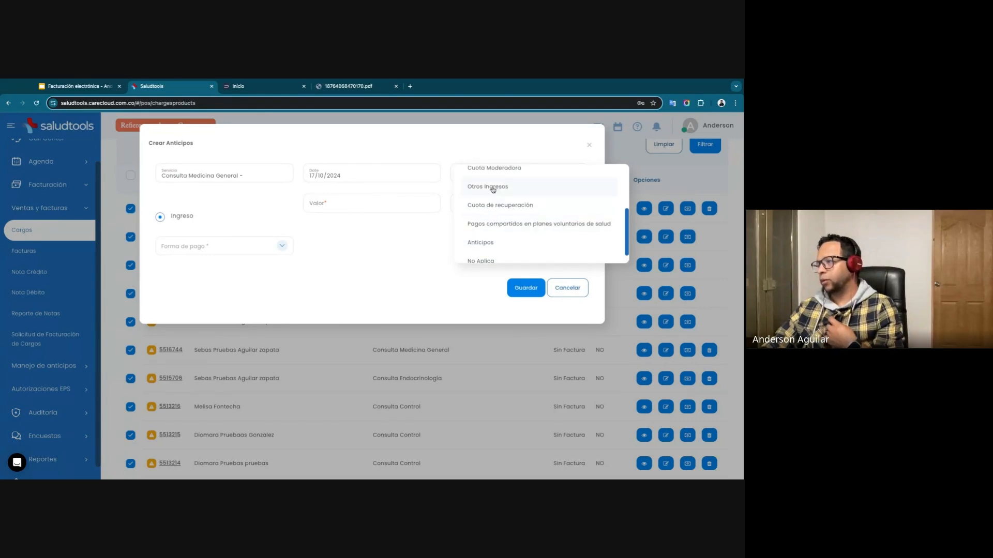
{"action": "left_click", "coordinate": [491, 189]}
Set the advance's value to 50000 with EFECTIVO as the payment method, and save it.
{"action": "left_click", "coordinate": [357, 206]}
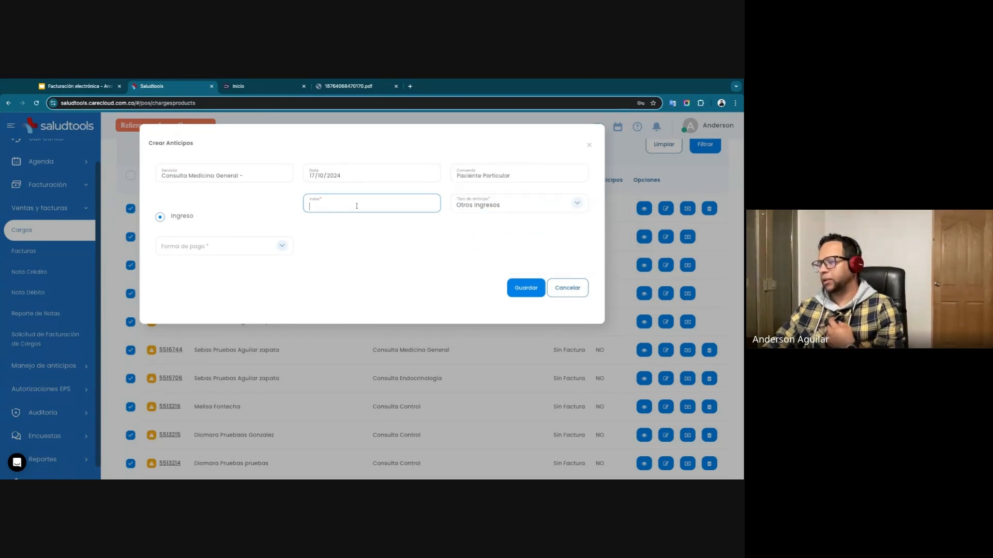
{"action": "type", "text": "50000"}
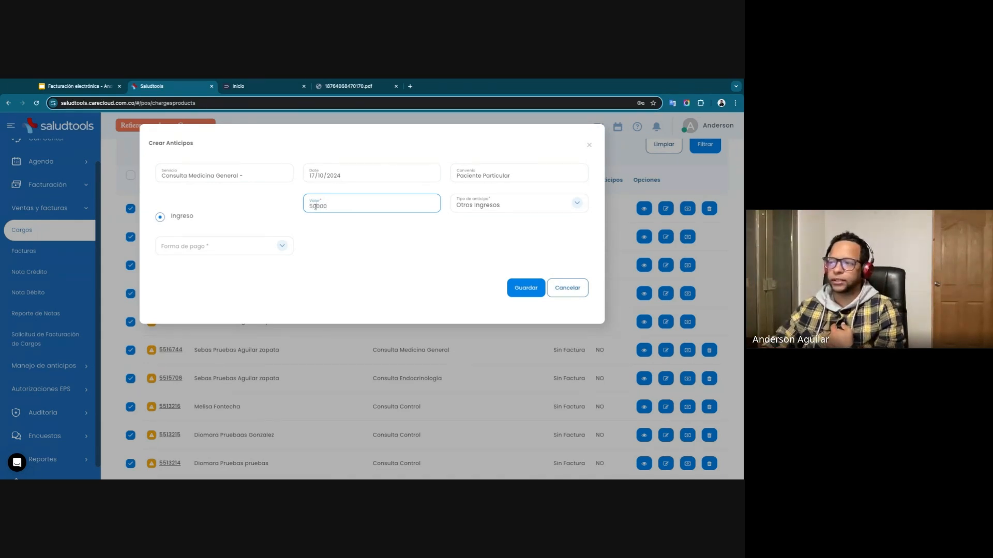
{"action": "left_click_drag", "start_coordinate": [317, 207], "coordinate": [332, 208]}
{"action": "left_click", "coordinate": [249, 253]}
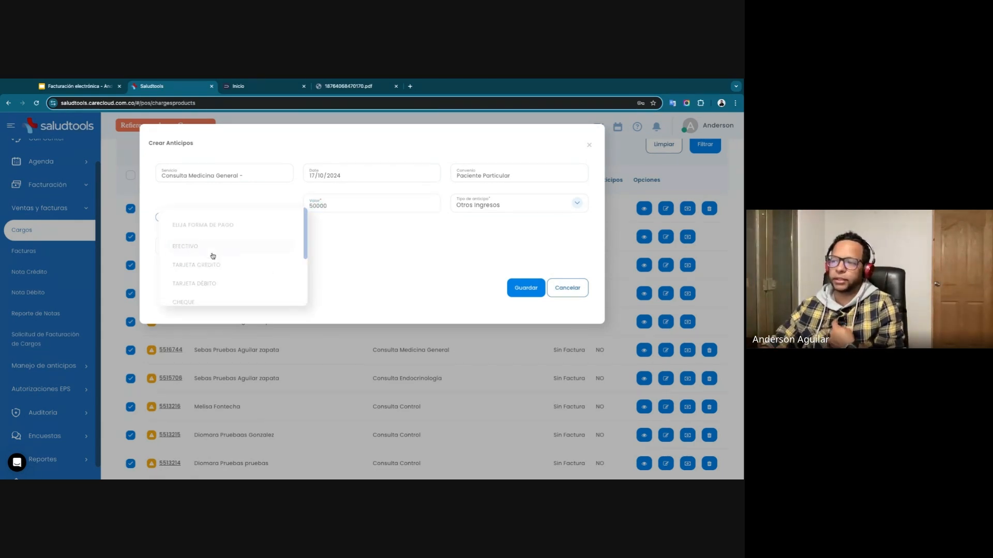
{"action": "left_click", "coordinate": [212, 246]}
{"action": "left_click", "coordinate": [526, 289]}
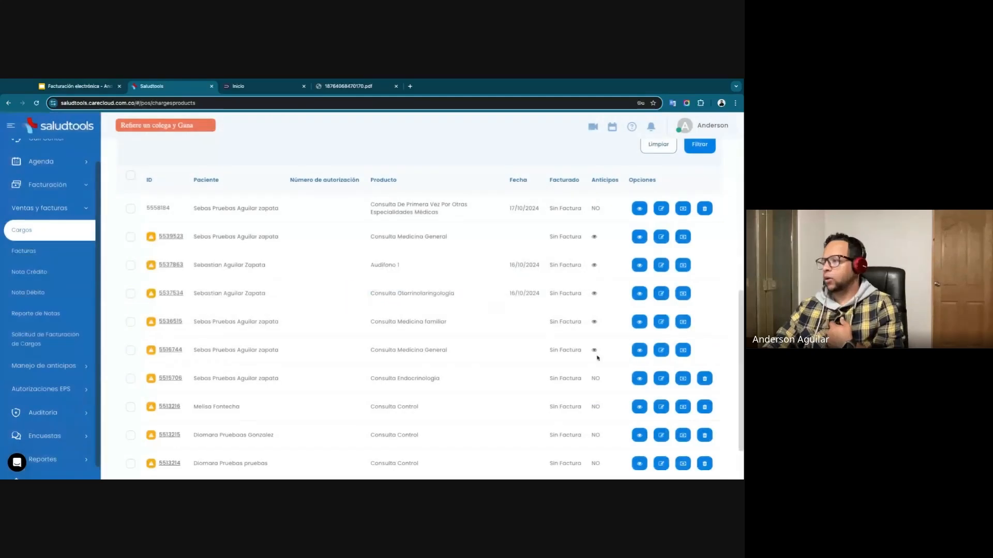
Review the advance registered on the sixth charge and its printable cash receipt, closing both when done.
{"action": "left_click", "coordinate": [594, 351]}
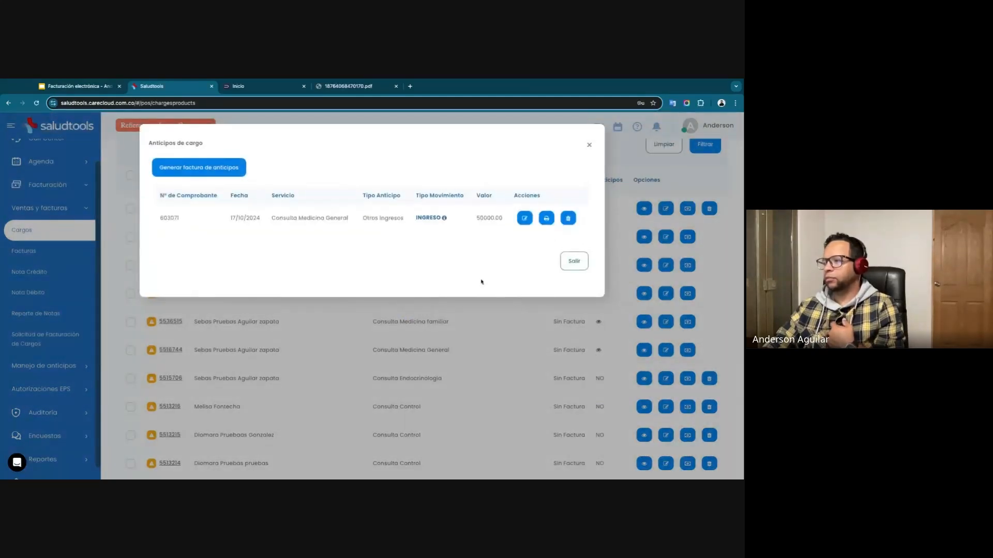
{"action": "left_click", "coordinate": [546, 219]}
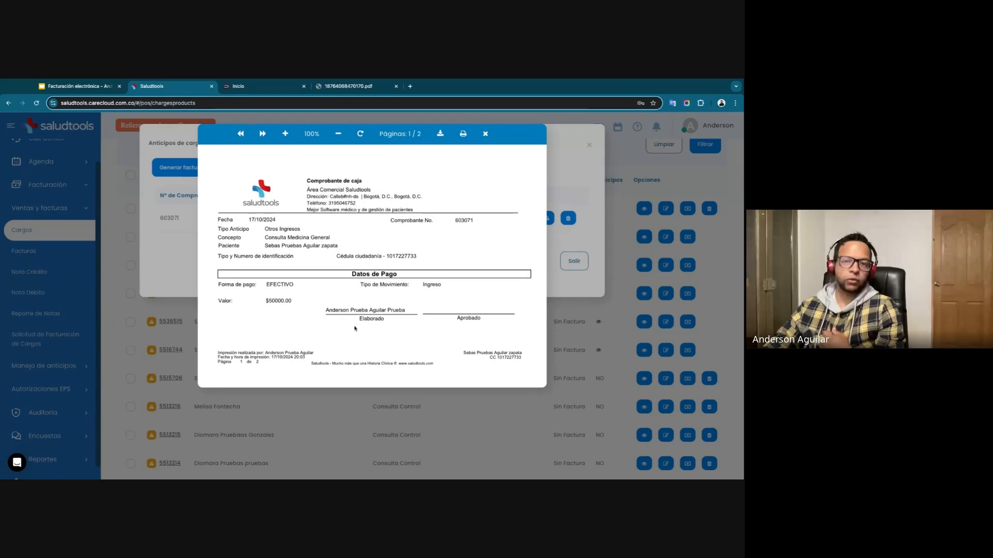
{"action": "left_click", "coordinate": [486, 135]}
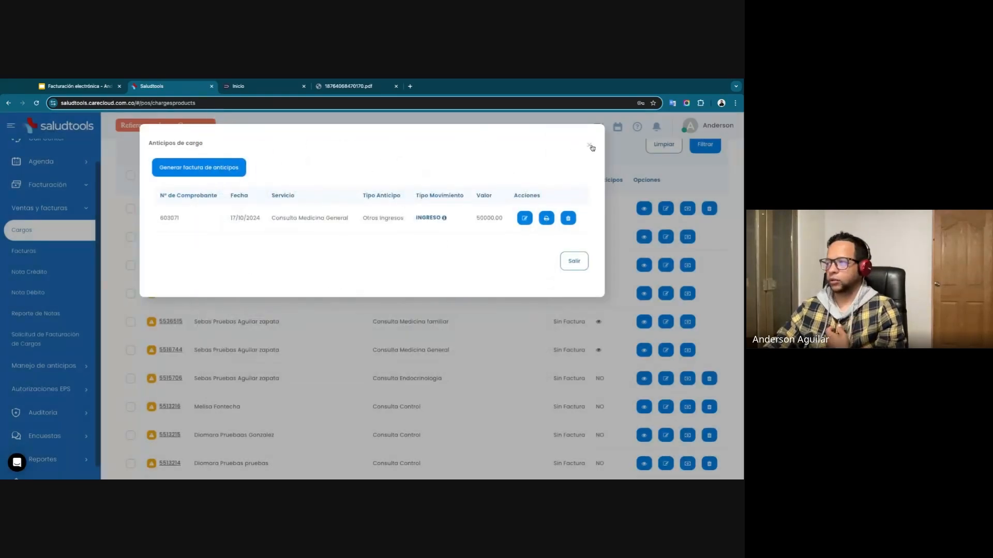
{"action": "left_click", "coordinate": [589, 145]}
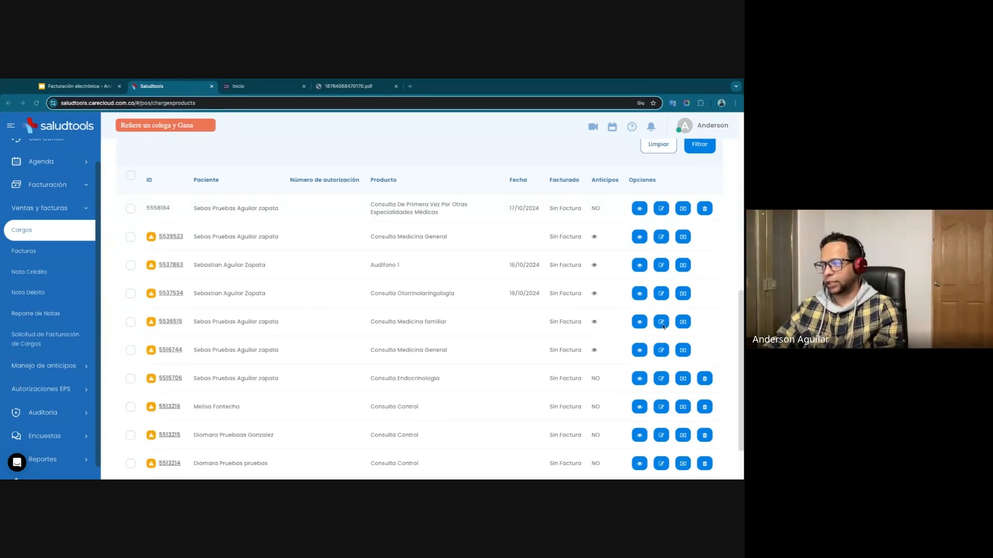
Try a unit sale price of 50000 on the sixth charge, Consulta Medicina General, and discard the update.
{"action": "left_click", "coordinate": [661, 351]}
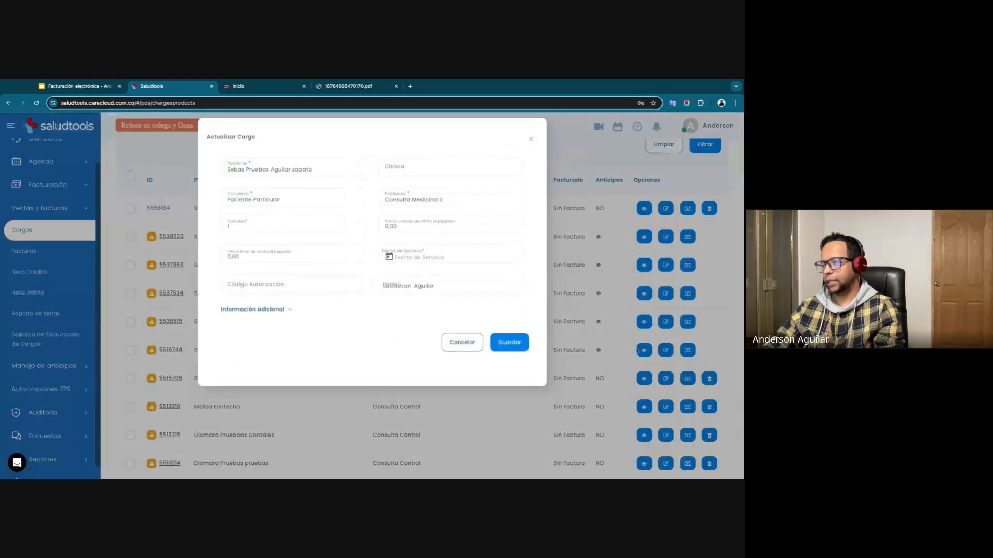
{"action": "left_click", "coordinate": [398, 233]}
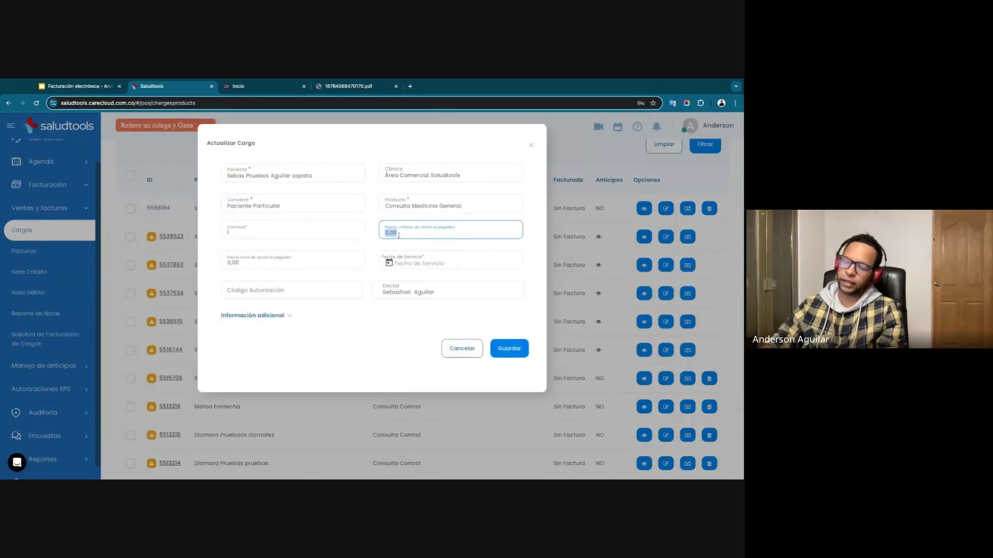
{"action": "type", "text": "500000"}
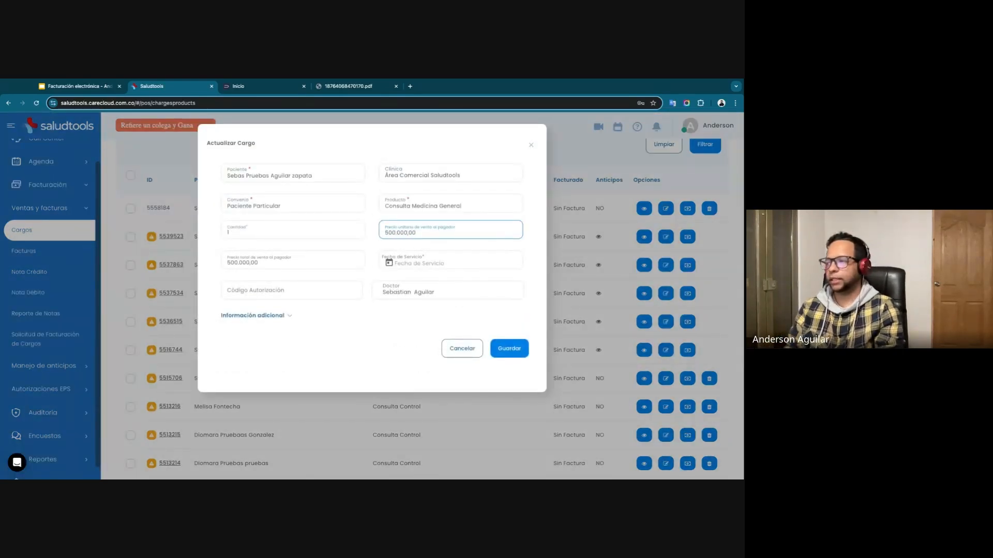
{"action": "key", "text": "BackSpace"}
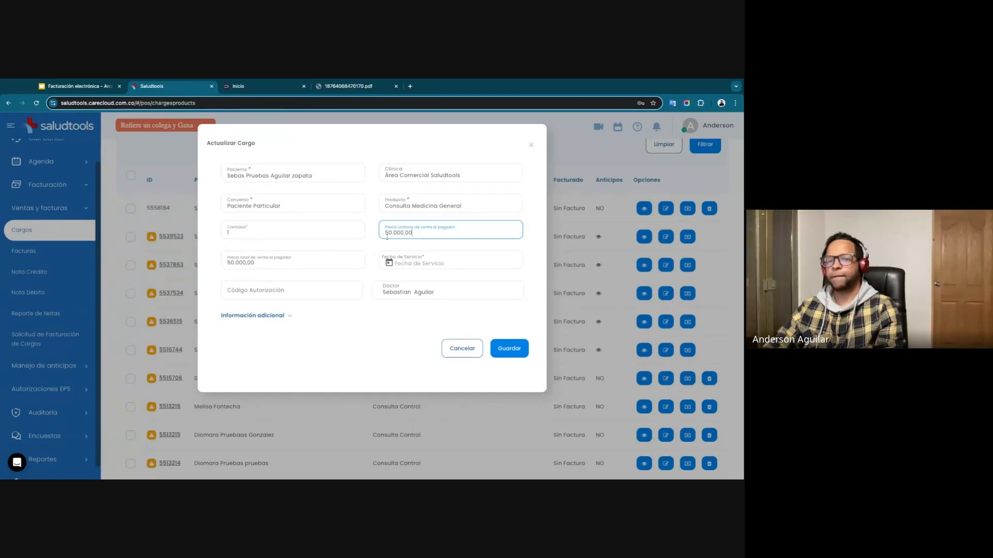
{"action": "double_click", "coordinate": [409, 233]}
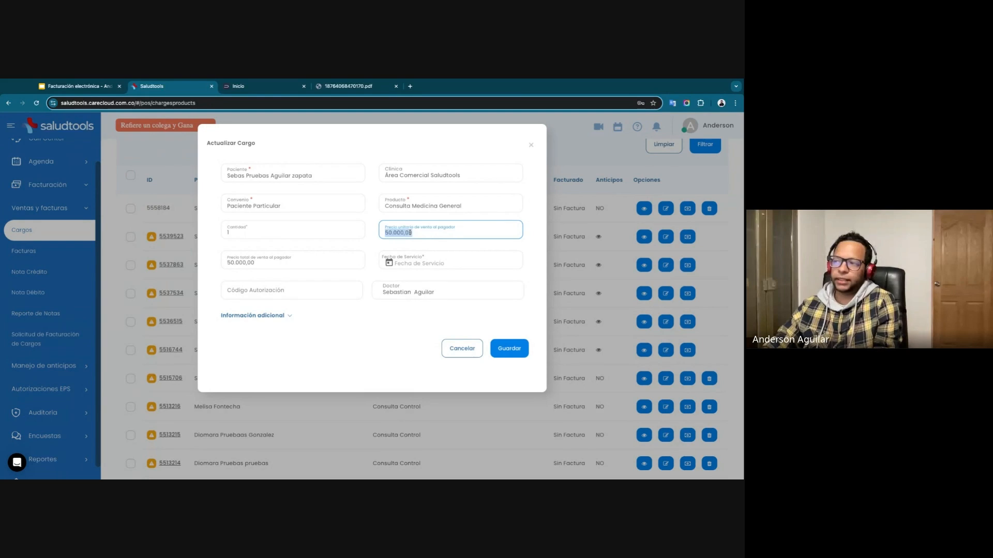
{"action": "left_click", "coordinate": [462, 348]}
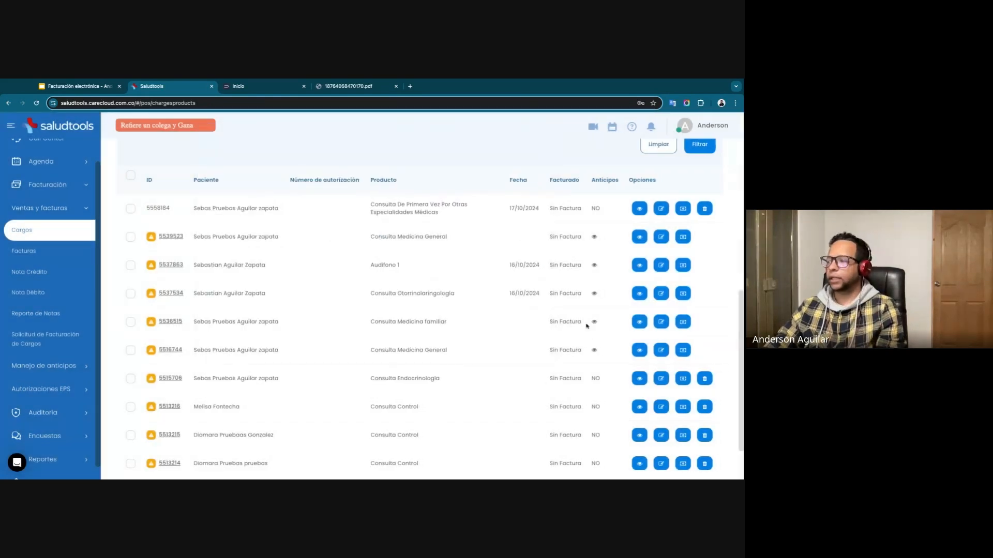
Select the sixth charge, Consulta Medicina General, and open the invoice generation form for it.
{"action": "left_click", "coordinate": [131, 351]}
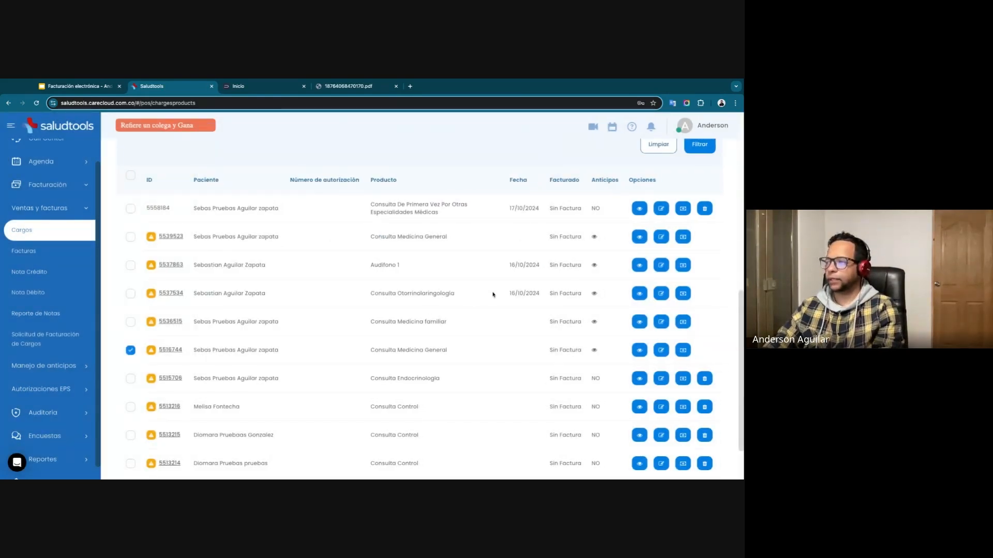
{"action": "scroll", "coordinate": [615, 229], "scroll_direction": "up", "scroll_amount": 3}
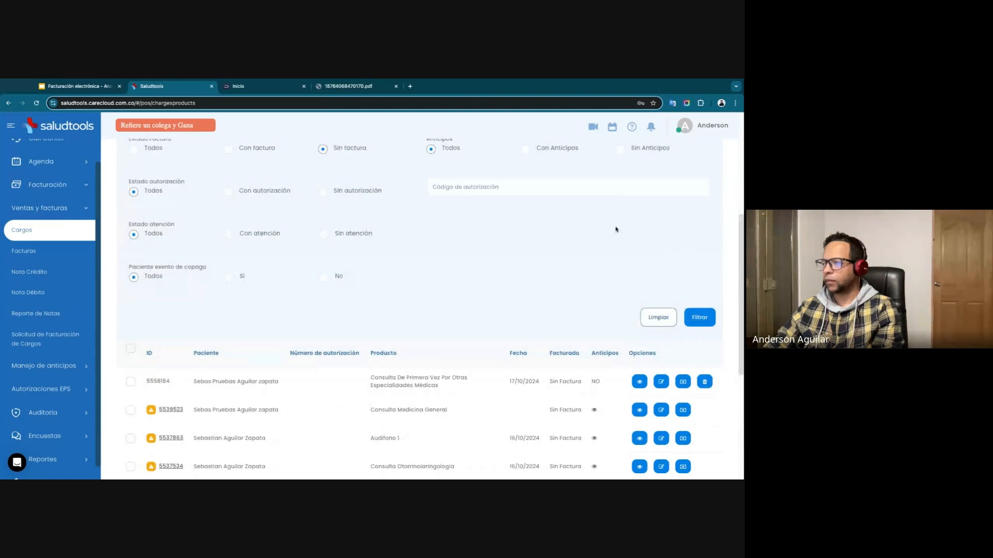
{"action": "scroll", "coordinate": [616, 229], "scroll_direction": "up", "scroll_amount": 3}
{"action": "left_click", "coordinate": [638, 160]}
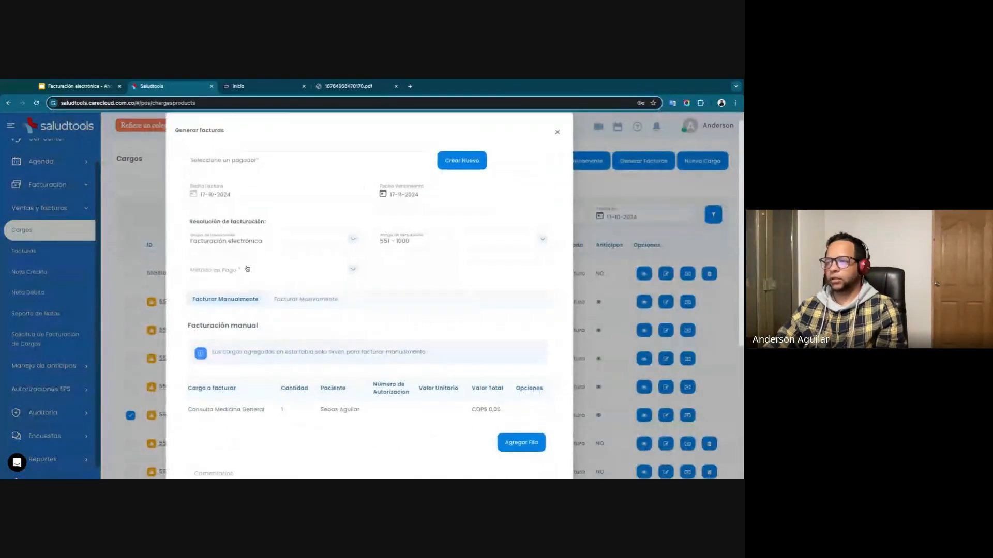
Try to enter a 10% discount for the invoice.
{"action": "left_click", "coordinate": [247, 273]}
{"action": "scroll", "coordinate": [308, 412], "scroll_direction": "down", "scroll_amount": 4}
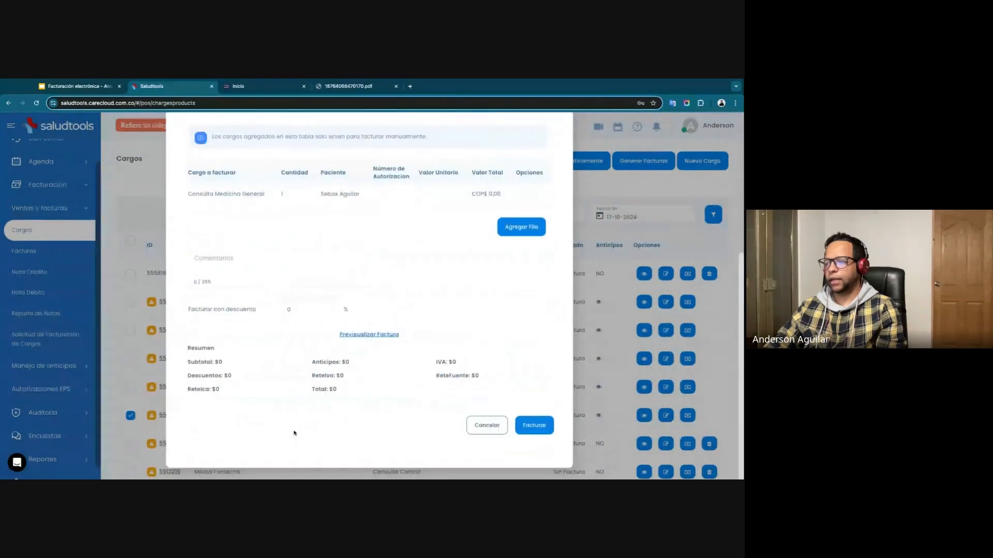
{"action": "left_click", "coordinate": [298, 306]}
{"action": "type", "text": "10"}
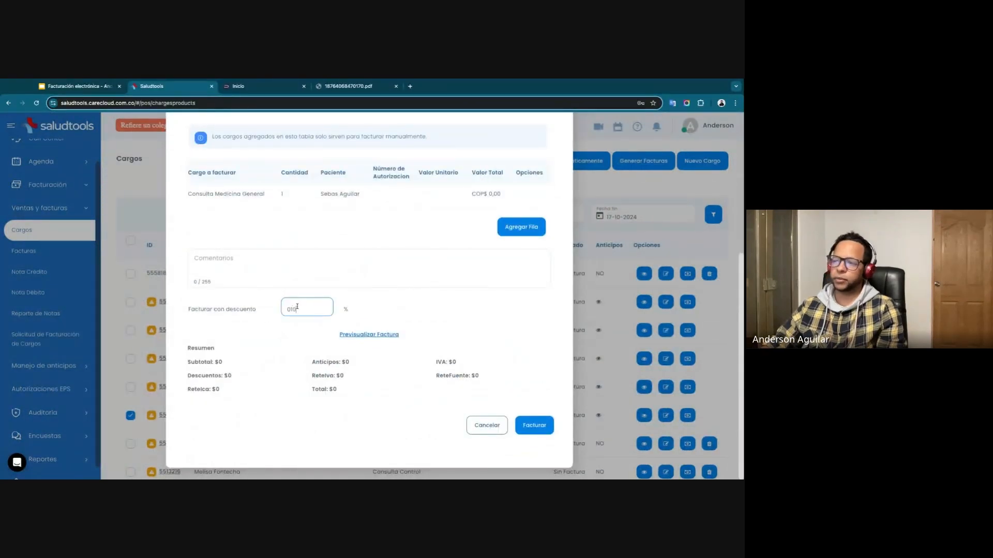
{"action": "left_click", "coordinate": [404, 311]}
Search the payers for "seba" and select the first matching person as the invoice's payer.
{"action": "scroll", "coordinate": [386, 312], "scroll_direction": "up", "scroll_amount": 5}
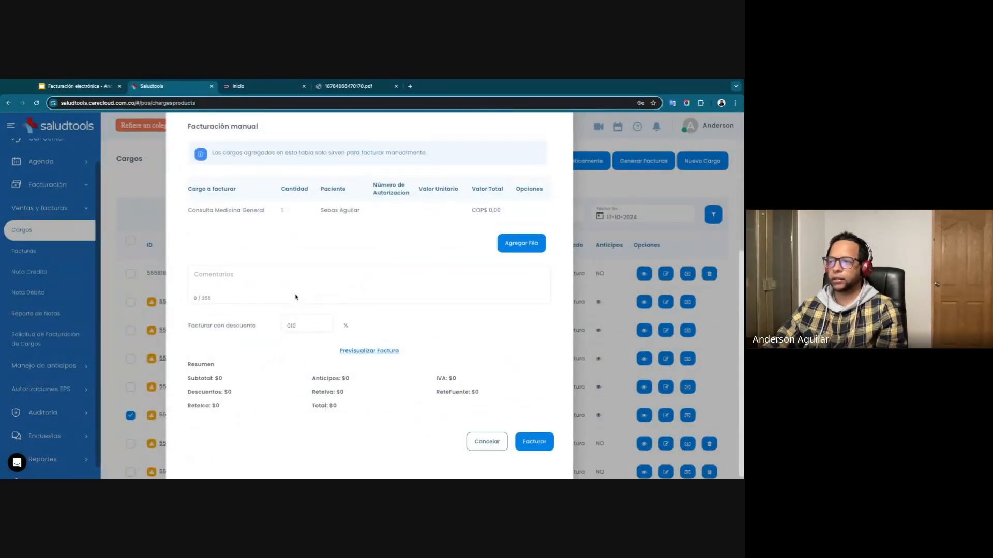
{"action": "left_click", "coordinate": [261, 177]}
{"action": "type", "text": "seba"}
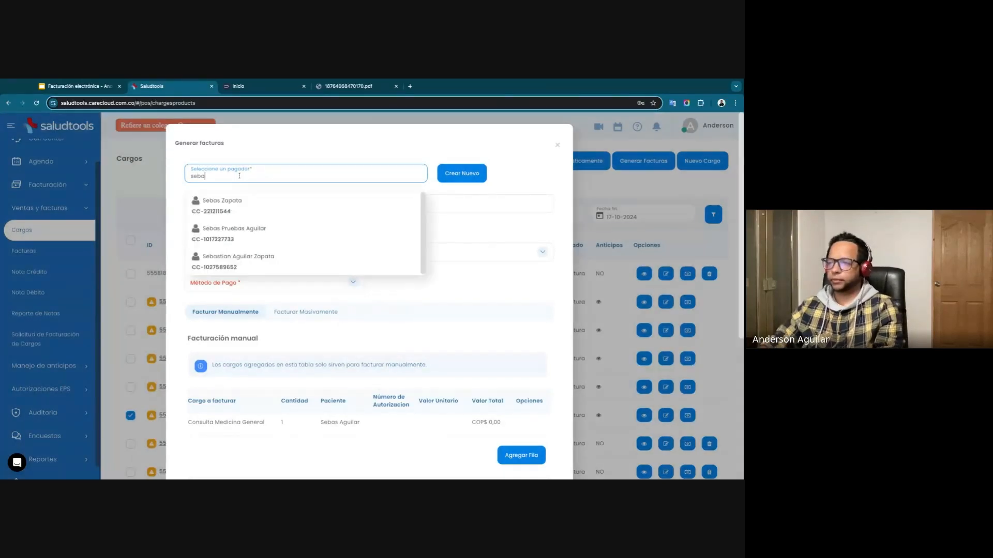
{"action": "left_click", "coordinate": [222, 200]}
Replace the contents of the invoice's discount percentage with 10.
{"action": "scroll", "coordinate": [308, 316], "scroll_direction": "down", "scroll_amount": 4}
{"action": "scroll", "coordinate": [308, 316], "scroll_direction": "down", "scroll_amount": 2}
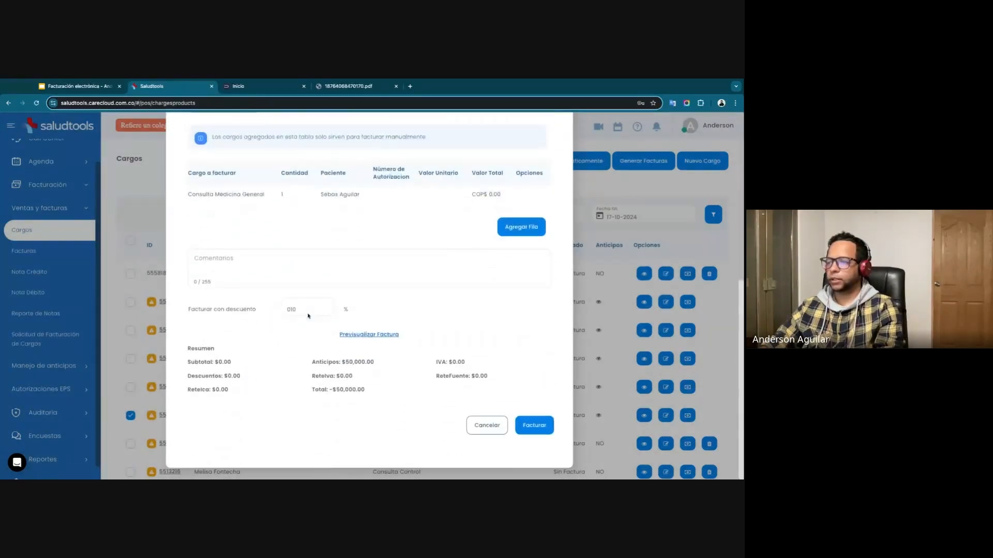
{"action": "left_click", "coordinate": [296, 311]}
{"action": "double_click", "coordinate": [296, 311]}
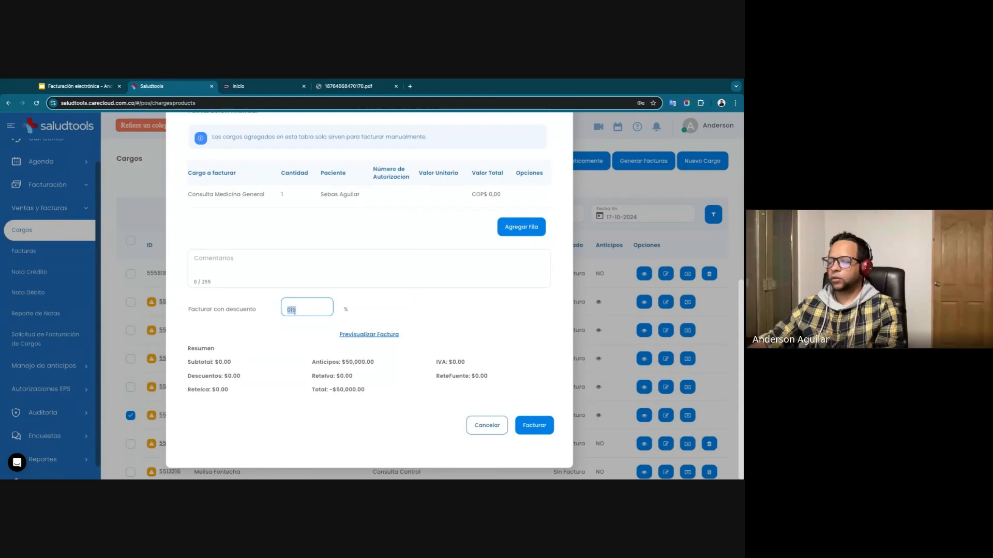
{"action": "type", "text": "10"}
{"action": "left_click", "coordinate": [374, 311]}
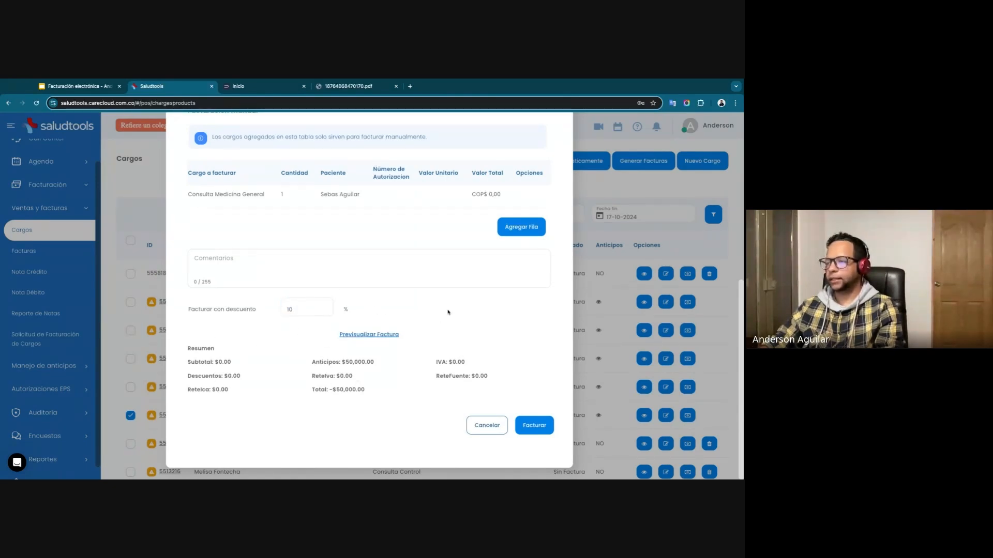
Set the invoice's payment method to EFECTIVO and check the discount and invoice summary.
{"action": "scroll", "coordinate": [448, 312], "scroll_direction": "up", "scroll_amount": 5}
{"action": "left_click", "coordinate": [316, 344]}
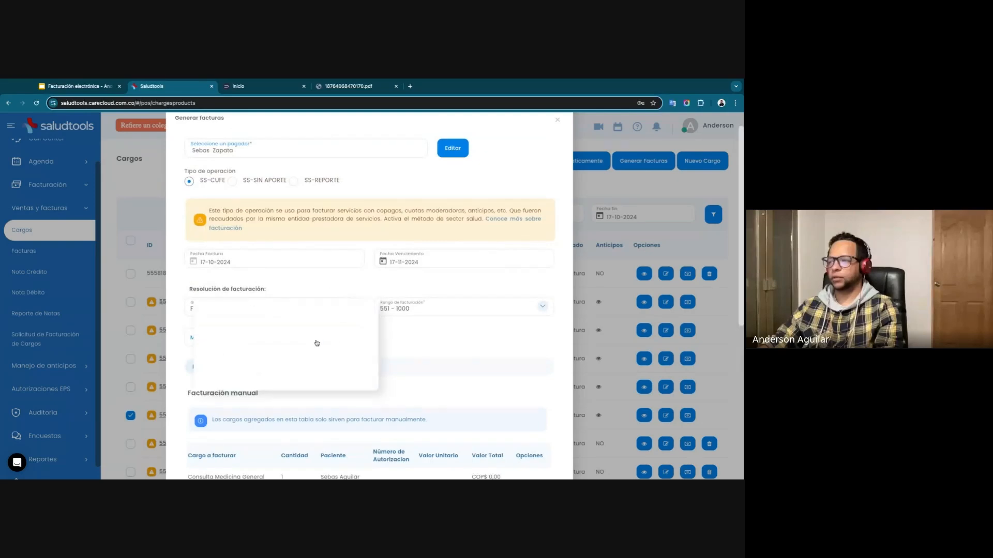
{"action": "left_click", "coordinate": [215, 337]}
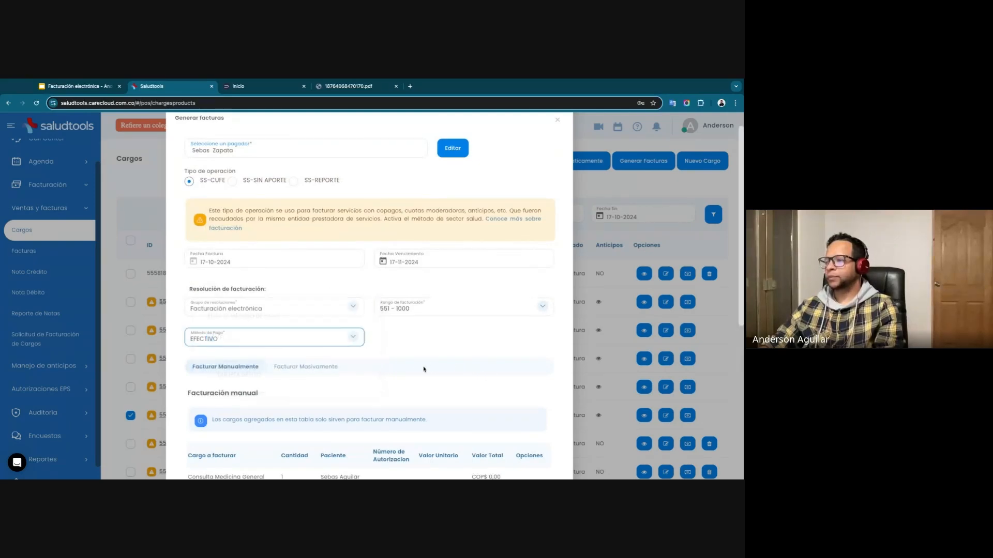
{"action": "scroll", "coordinate": [419, 369], "scroll_direction": "down", "scroll_amount": 5}
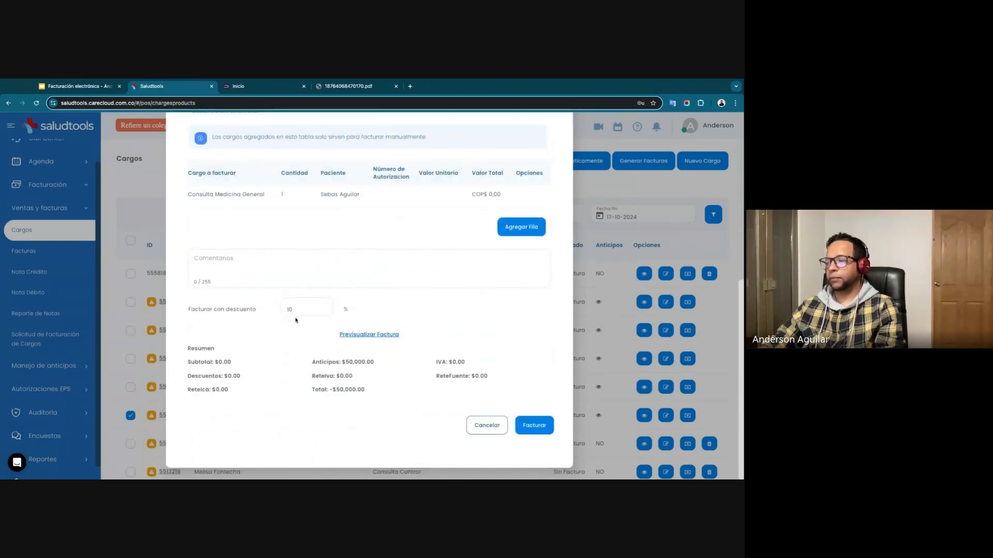
Review the invoice's discount field and charge values, and cancel the invoice without issuing it.
{"action": "left_click", "coordinate": [290, 311]}
{"action": "left_click", "coordinate": [354, 307]}
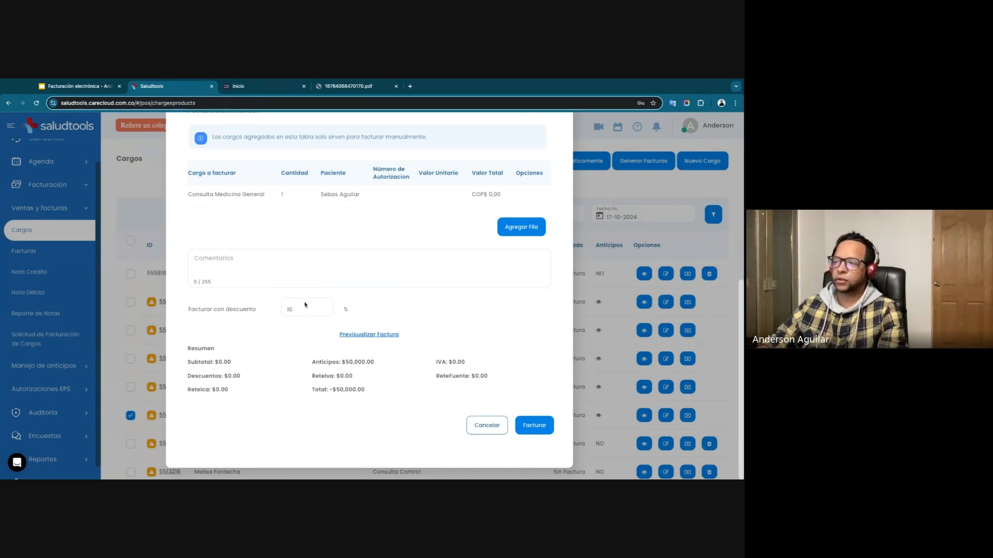
{"action": "scroll", "coordinate": [306, 321], "scroll_direction": "up", "scroll_amount": 2}
{"action": "scroll", "coordinate": [367, 333], "scroll_direction": "up", "scroll_amount": 1}
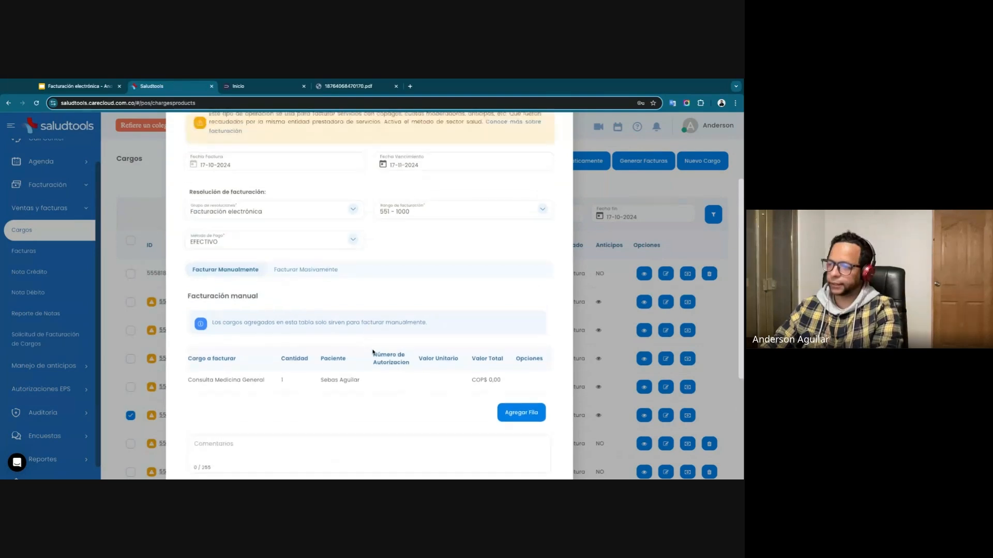
{"action": "scroll", "coordinate": [368, 333], "scroll_direction": "down", "scroll_amount": 5}
{"action": "left_click", "coordinate": [484, 423]}
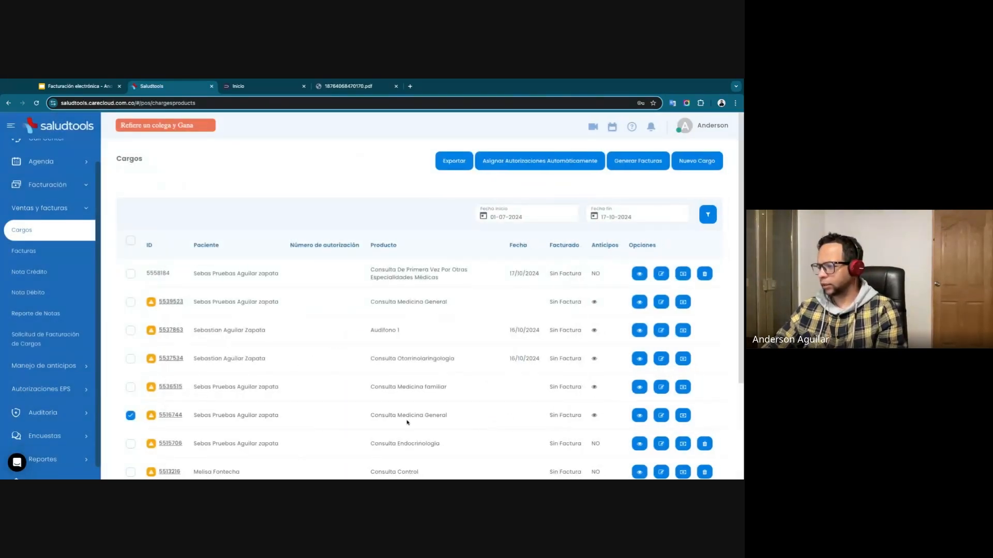
Open the ticked Consulta Medicina General charge for editing and set its unit sale price to 50.000,00.
{"action": "left_click", "coordinate": [645, 415]}
{"action": "left_click", "coordinate": [390, 231]}
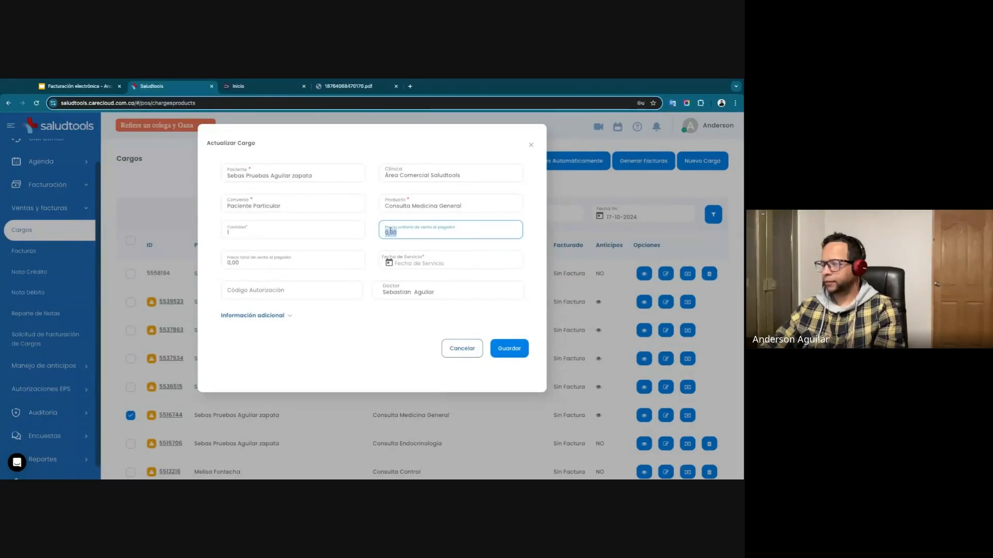
{"action": "type", "text": "5"}
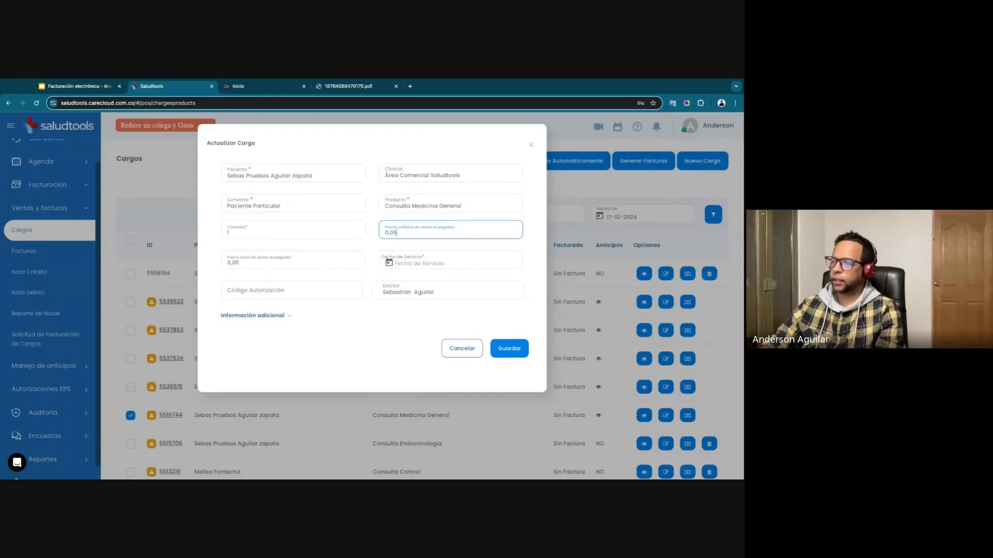
{"action": "type", "text": "0.000"}
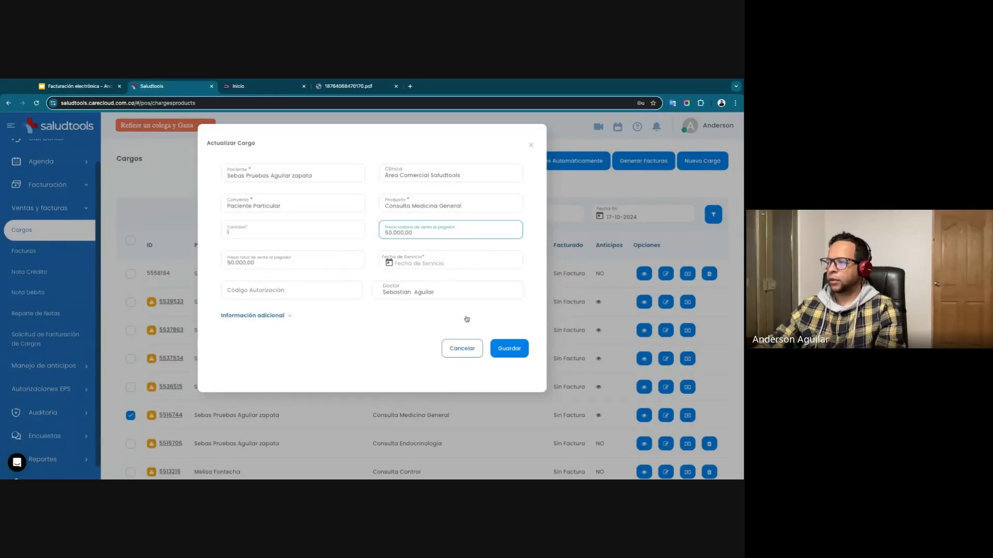
Set the charge's service date to 17/10/2024, save the charge, and check its saved details.
{"action": "left_click", "coordinate": [509, 349]}
{"action": "left_click", "coordinate": [408, 264]}
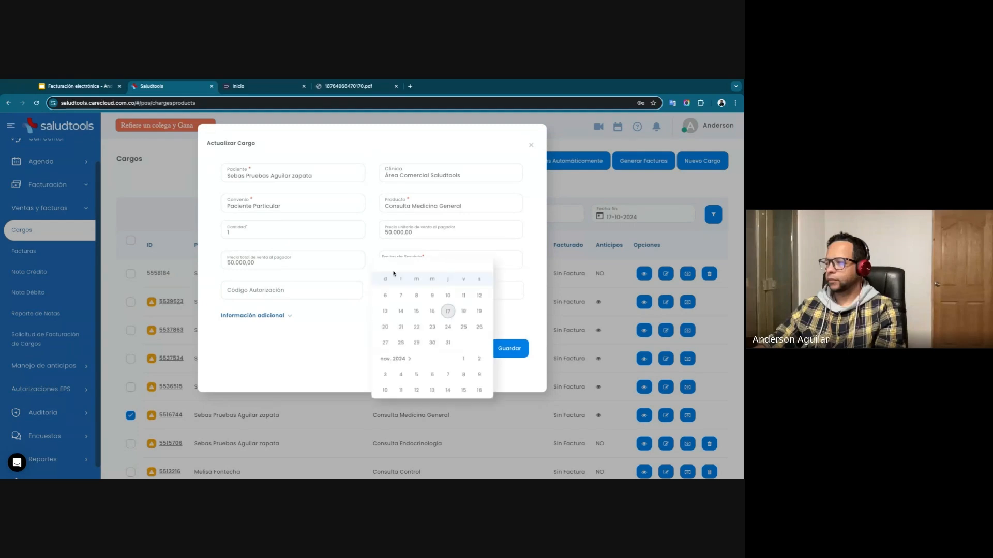
{"action": "left_click", "coordinate": [452, 348]}
{"action": "left_click", "coordinate": [510, 351]}
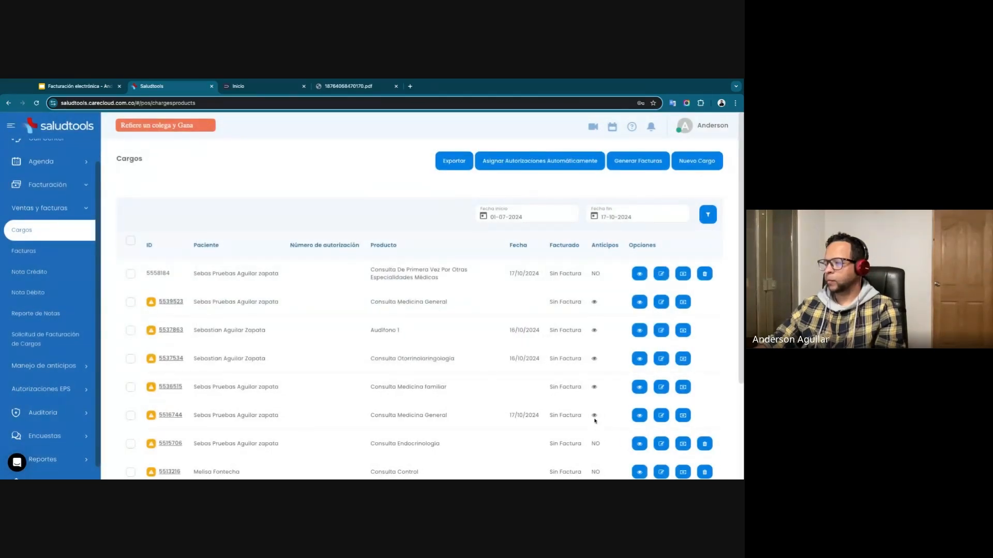
{"action": "left_click", "coordinate": [639, 416]}
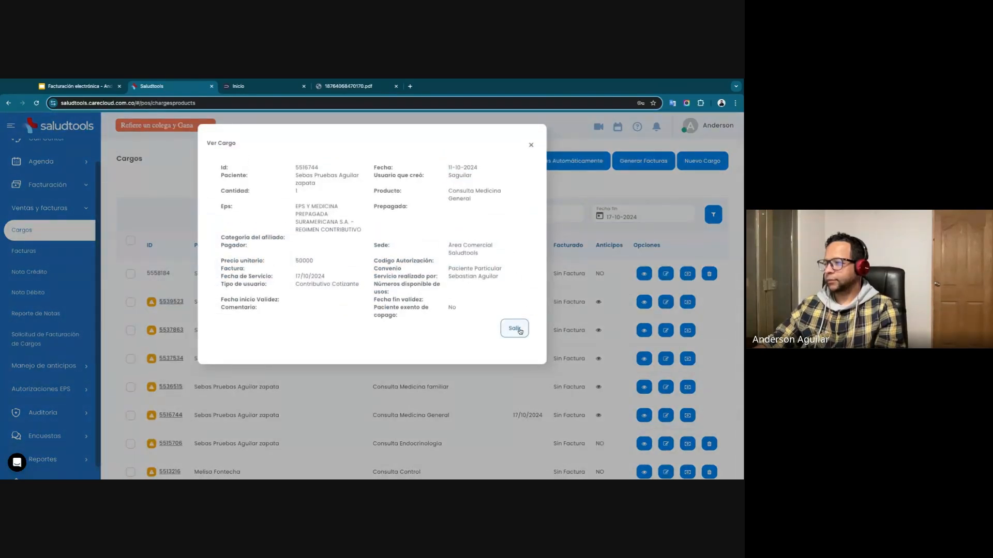
{"action": "left_click", "coordinate": [517, 329]}
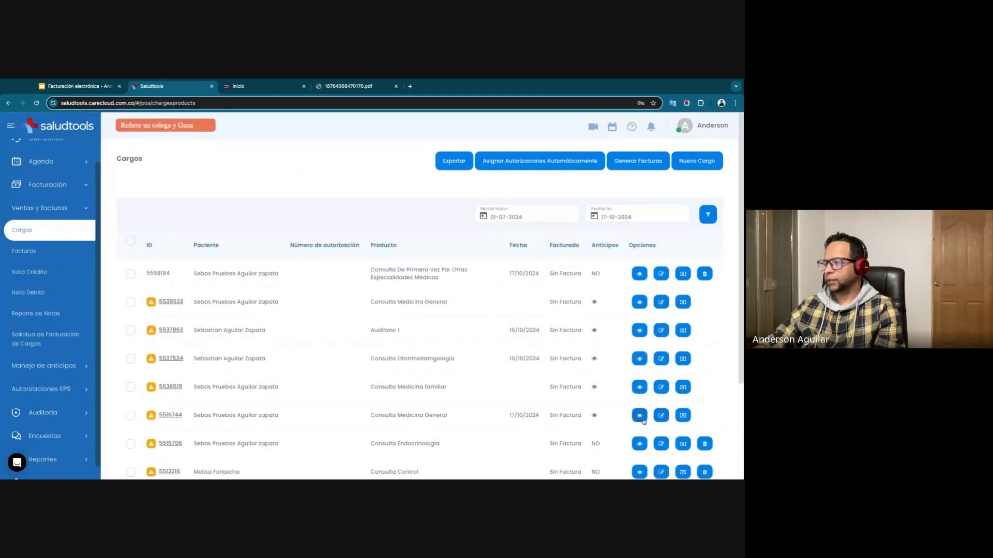
Start an invoice for the updated Consulta Medicina General charge, searching the payers by the patient's first name and selecting the first match.
{"action": "left_click", "coordinate": [131, 416]}
{"action": "left_click", "coordinate": [637, 163]}
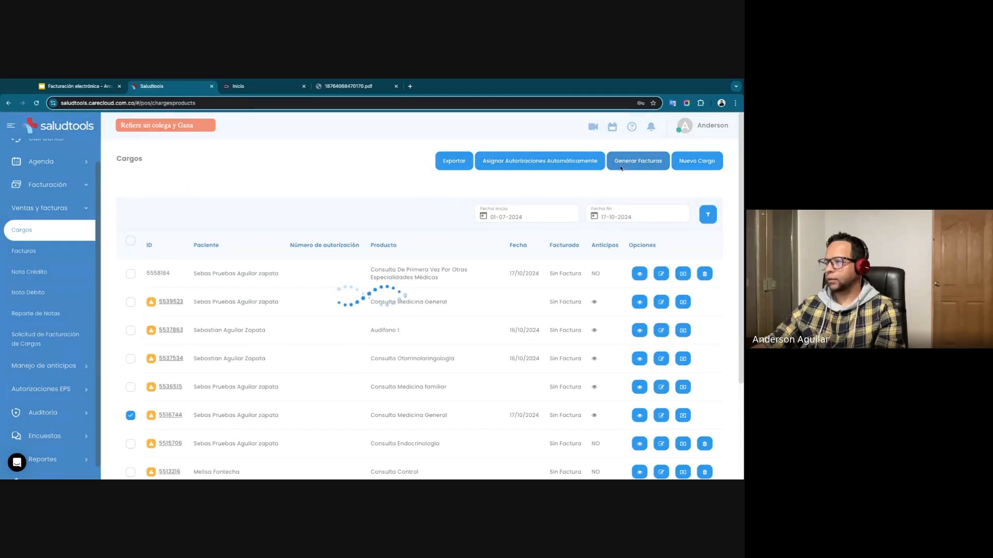
{"action": "left_click", "coordinate": [262, 173]}
{"action": "type", "text": "seba"}
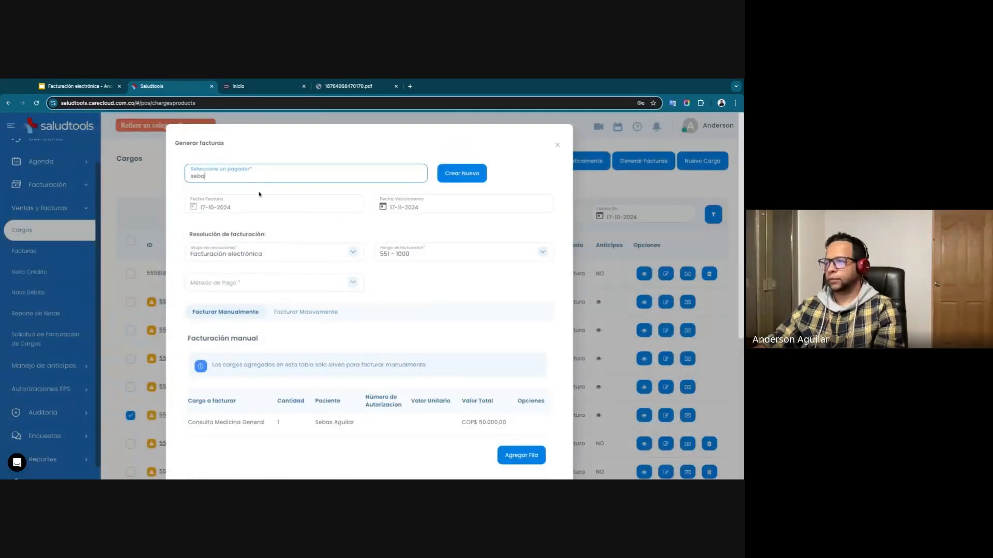
{"action": "left_click", "coordinate": [207, 199]}
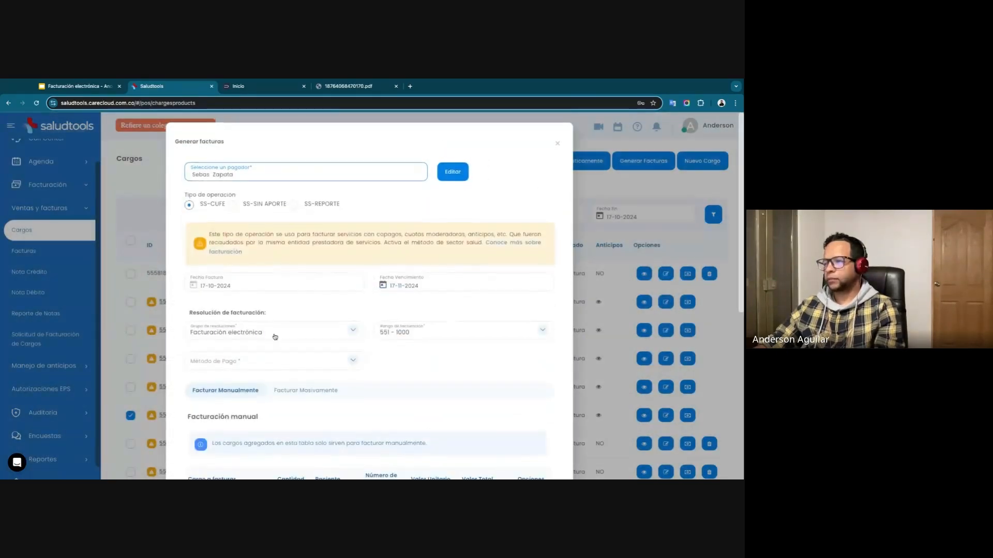
Choose EFECTIVO as the payment method for the Consulta Medicina General invoice.
{"action": "scroll", "coordinate": [284, 287], "scroll_direction": "down", "scroll_amount": 2}
{"action": "left_click", "coordinate": [286, 250]}
{"action": "left_click", "coordinate": [286, 249]}
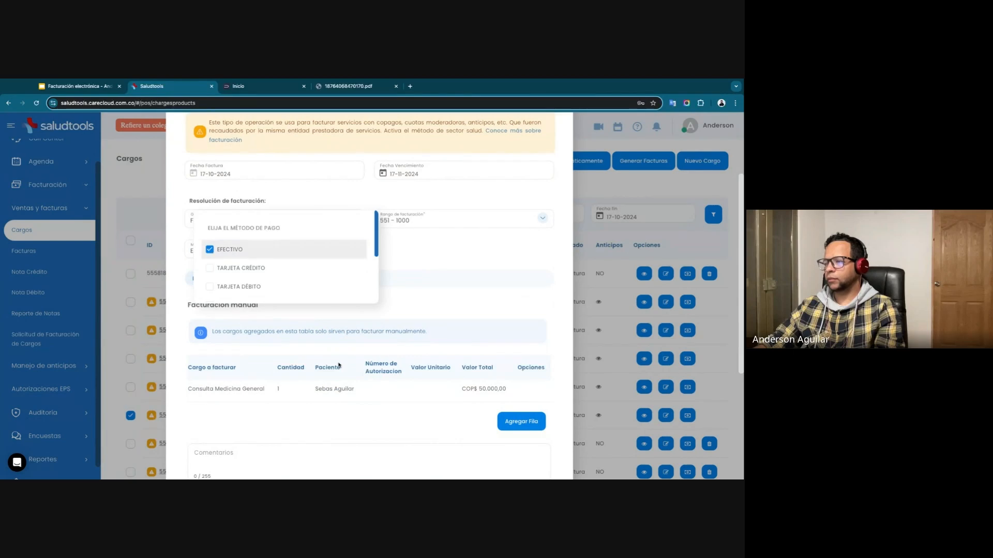
{"action": "left_click", "coordinate": [409, 321]}
{"action": "scroll", "coordinate": [450, 383], "scroll_direction": "down", "scroll_amount": 3}
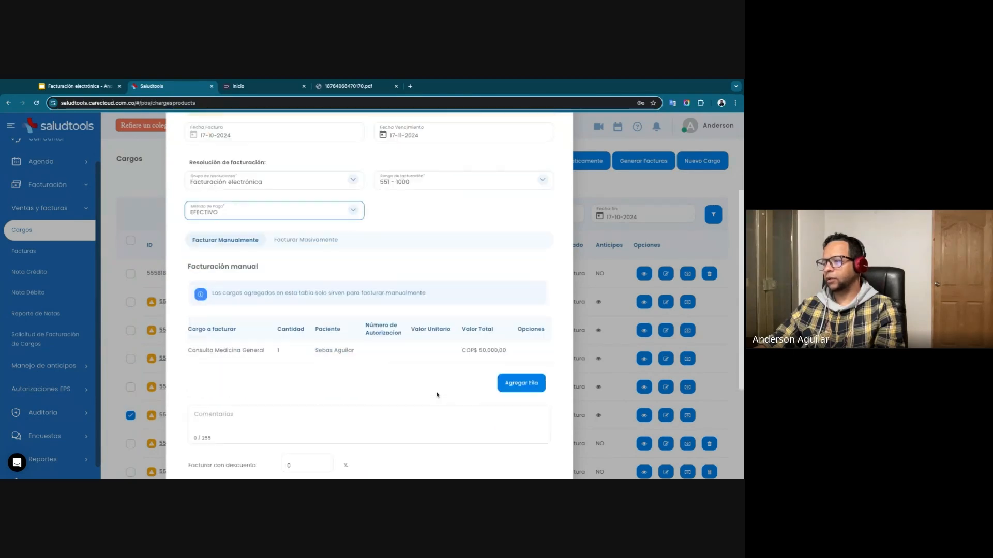
Apply a 10% discount to the invoice, check the subtotal and total in its summary, and cancel the invoice.
{"action": "left_click", "coordinate": [307, 379]}
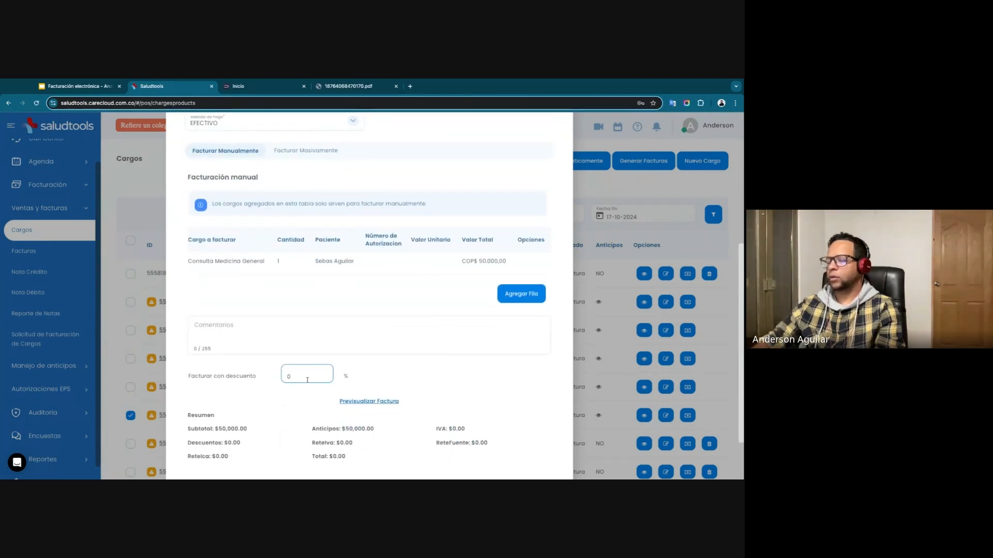
{"action": "type", "text": "10"}
{"action": "left_click", "coordinate": [399, 366]}
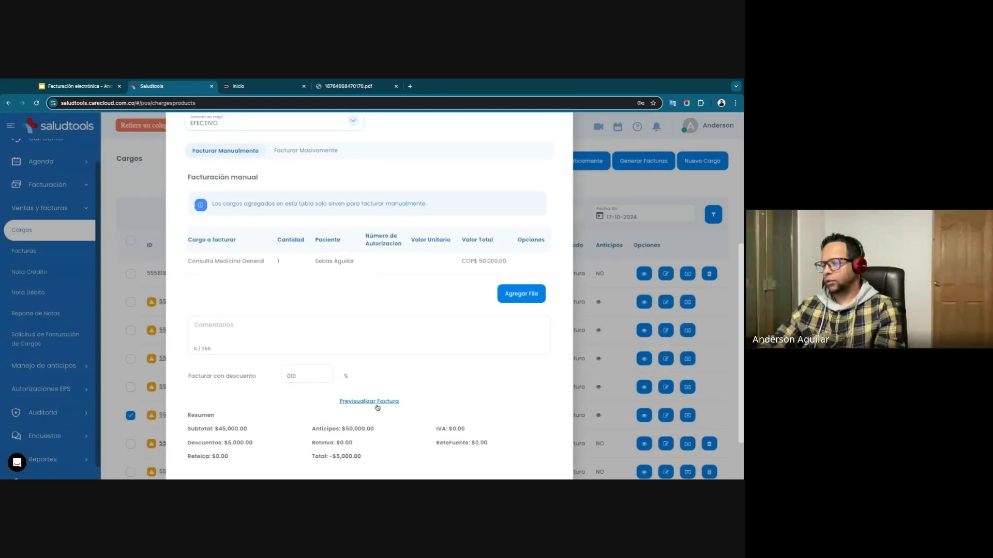
{"action": "scroll", "coordinate": [377, 408], "scroll_direction": "down", "scroll_amount": 1}
{"action": "left_click_drag", "start_coordinate": [337, 399], "coordinate": [362, 400]}
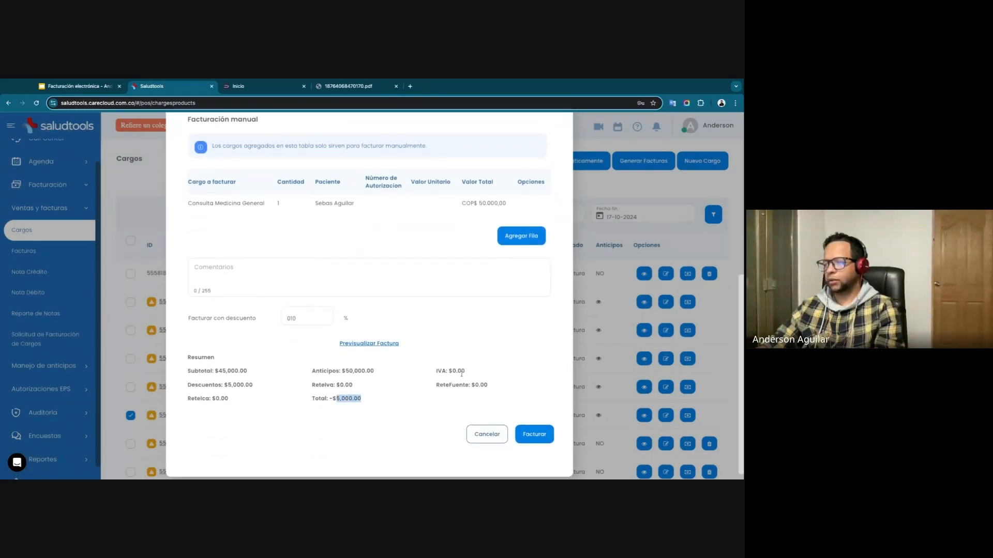
{"action": "left_click_drag", "start_coordinate": [220, 371], "coordinate": [249, 373]}
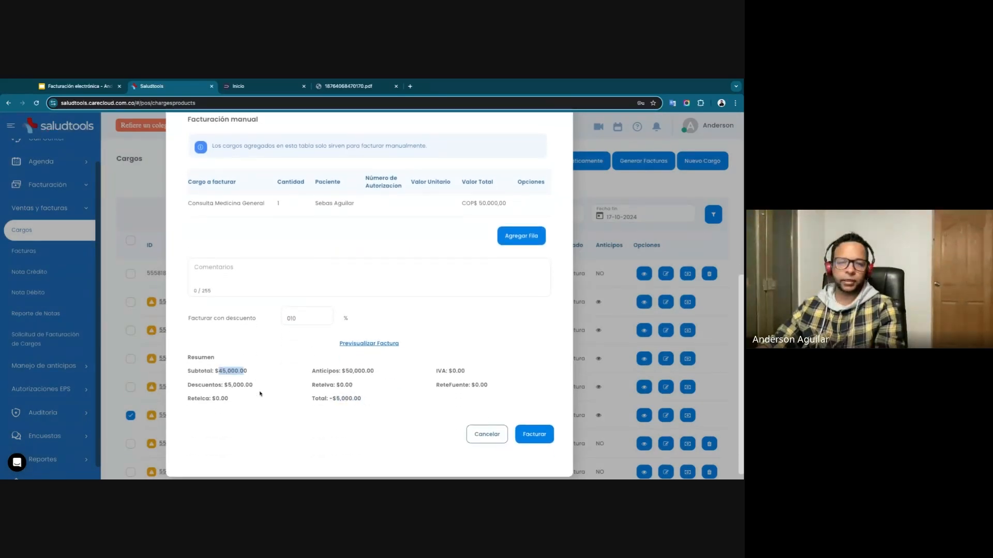
{"action": "scroll", "coordinate": [466, 372], "scroll_direction": "down", "scroll_amount": 1}
{"action": "left_click", "coordinate": [487, 434]}
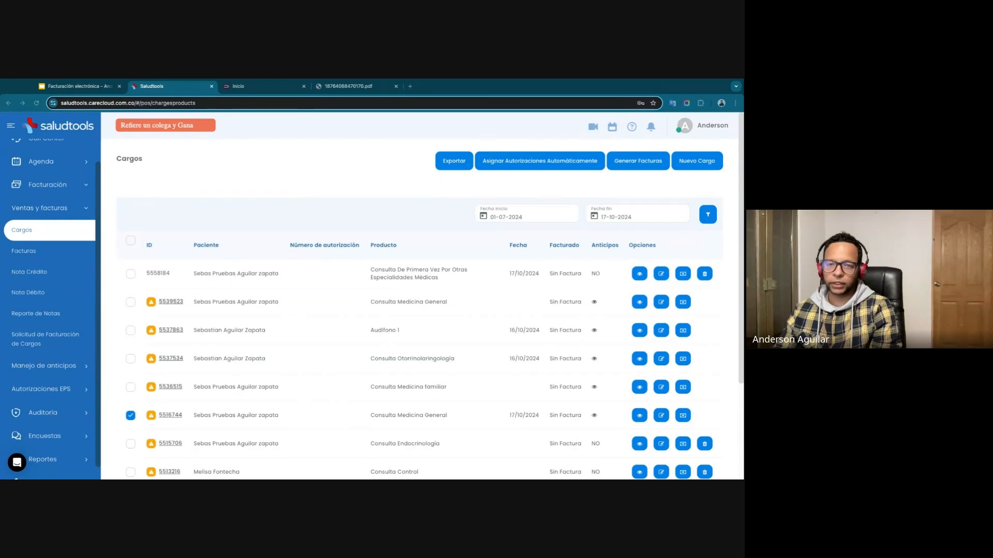
Start an invoice for only the Consulta De Primera Vez Por Otras Especialidades Médicas charge and check the charge's total value.
{"action": "left_click", "coordinate": [131, 273]}
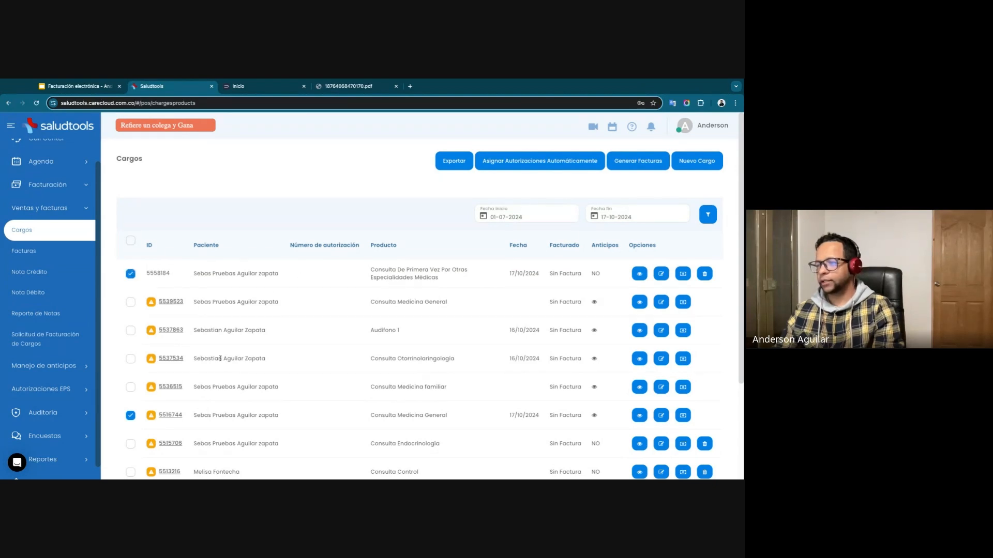
{"action": "left_click", "coordinate": [131, 415]}
{"action": "left_click", "coordinate": [638, 161]}
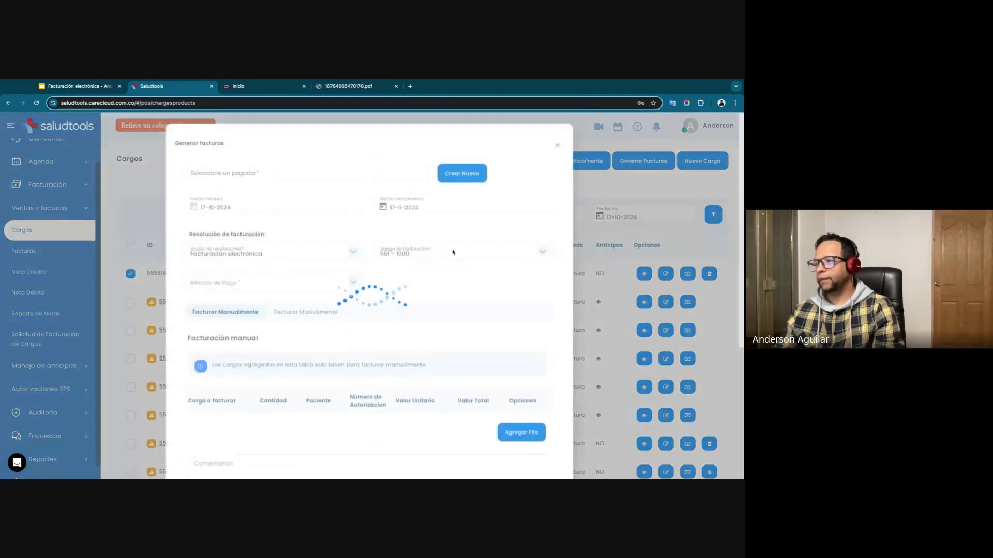
{"action": "scroll", "coordinate": [345, 293], "scroll_direction": "down", "scroll_amount": 2}
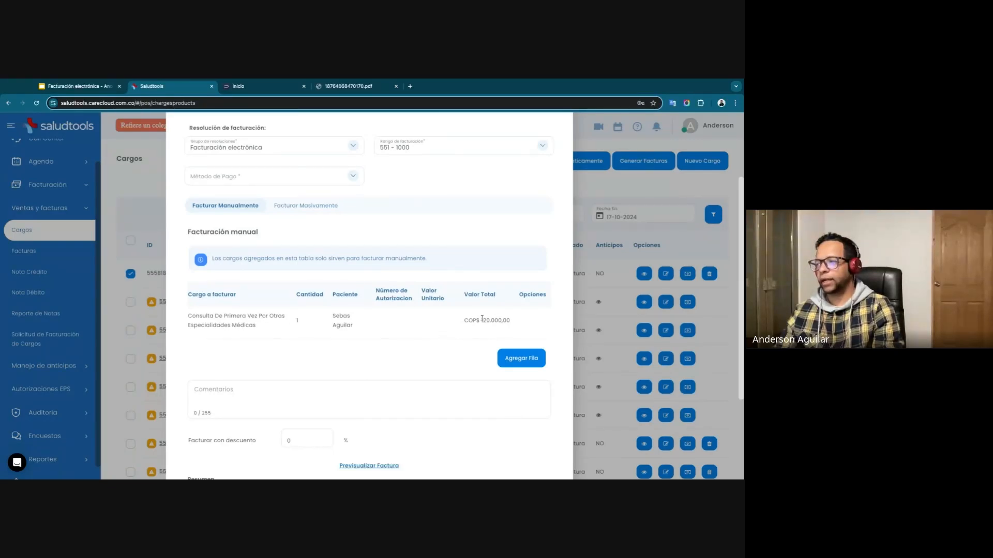
{"action": "left_click_drag", "start_coordinate": [481, 321], "coordinate": [490, 321]}
Add a row to the manual invoice, search the products for "ampo" and select the Ampolletas 10 mg product.
{"action": "left_click", "coordinate": [528, 359]}
{"action": "left_click", "coordinate": [237, 380]}
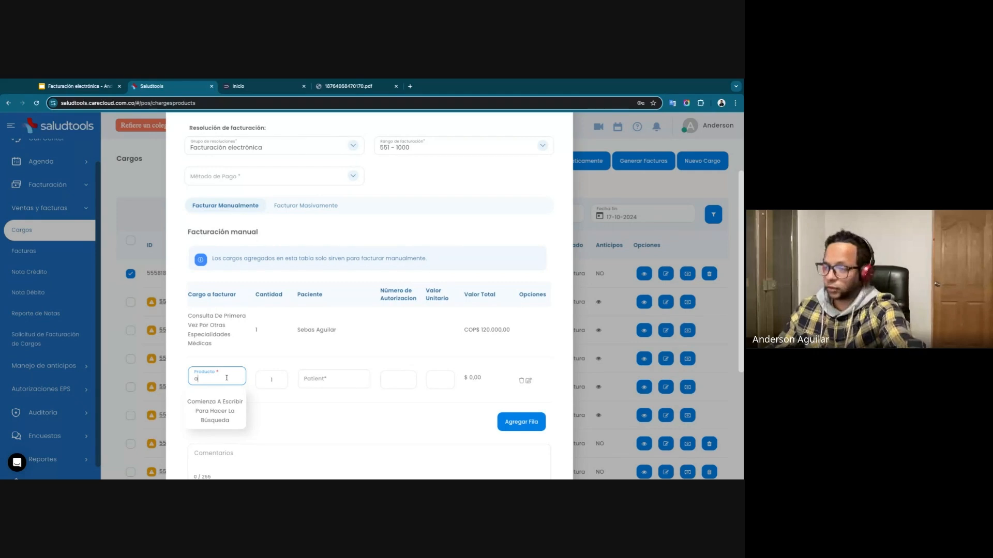
{"action": "type", "text": "amo"}
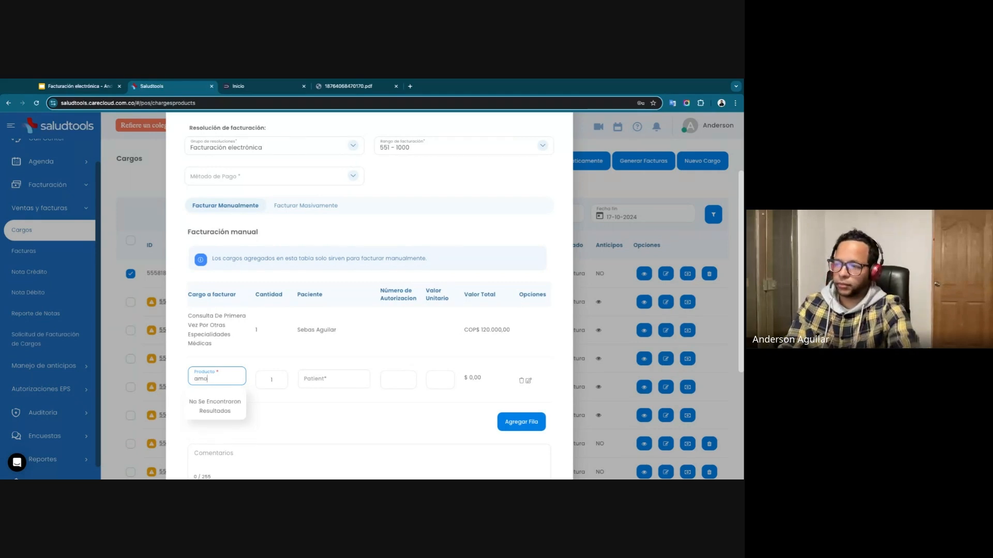
{"action": "type", "text": "po"}
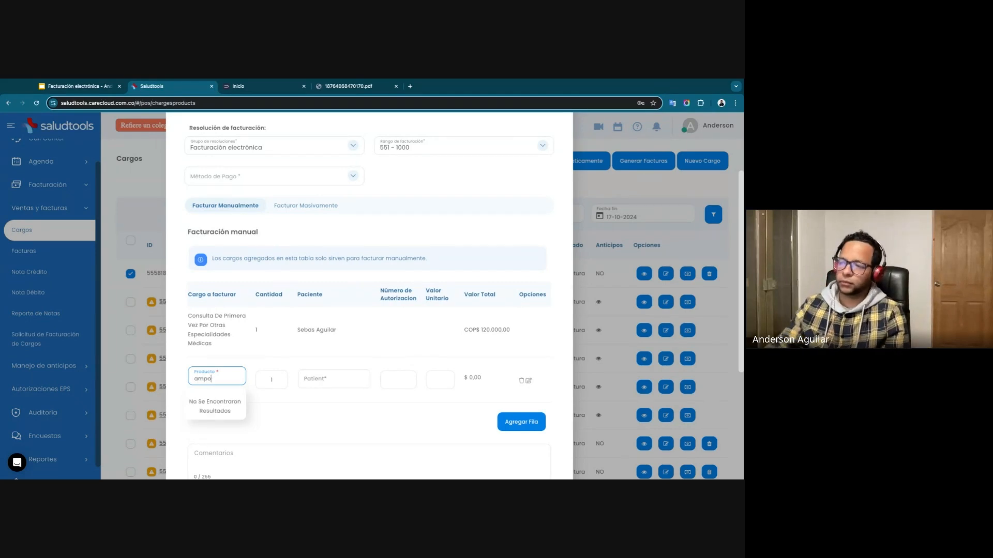
{"action": "left_click", "coordinate": [217, 402]}
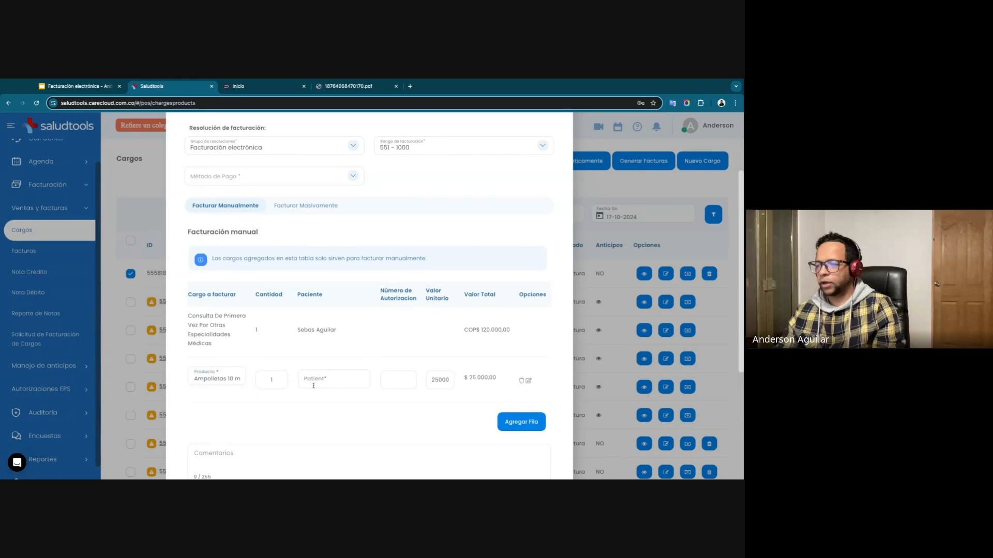
Search the patients by first name and assign the first charge's patient to the Ampolletas row.
{"action": "type", "text": "sea"}
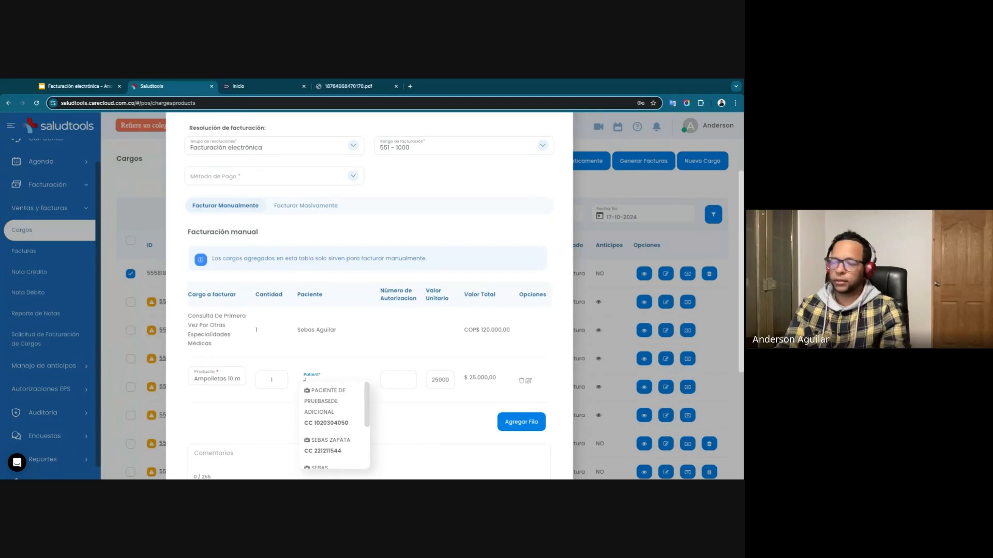
{"action": "type", "text": "e"}
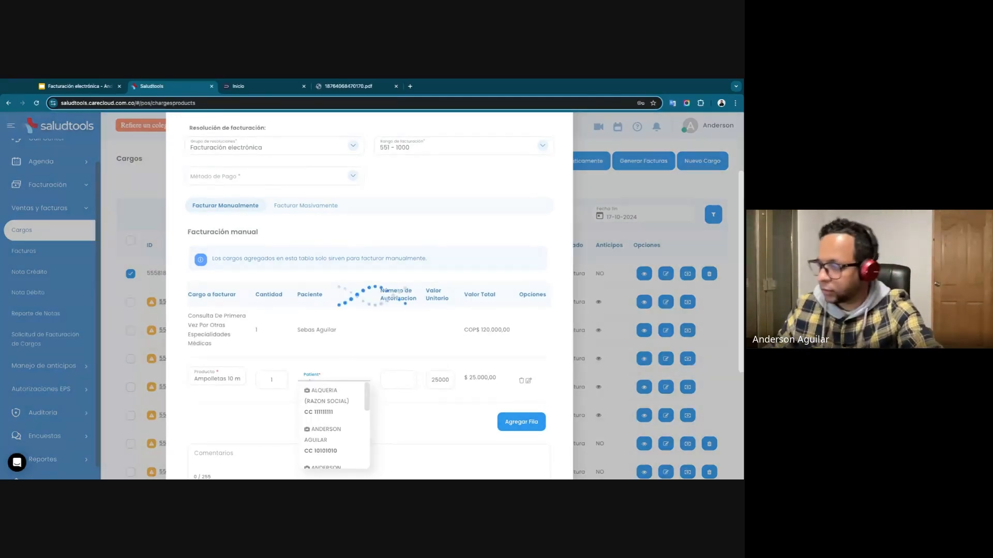
{"action": "scroll", "coordinate": [325, 408], "scroll_direction": "down", "scroll_amount": 3}
{"action": "scroll", "coordinate": [330, 431], "scroll_direction": "down", "scroll_amount": 2}
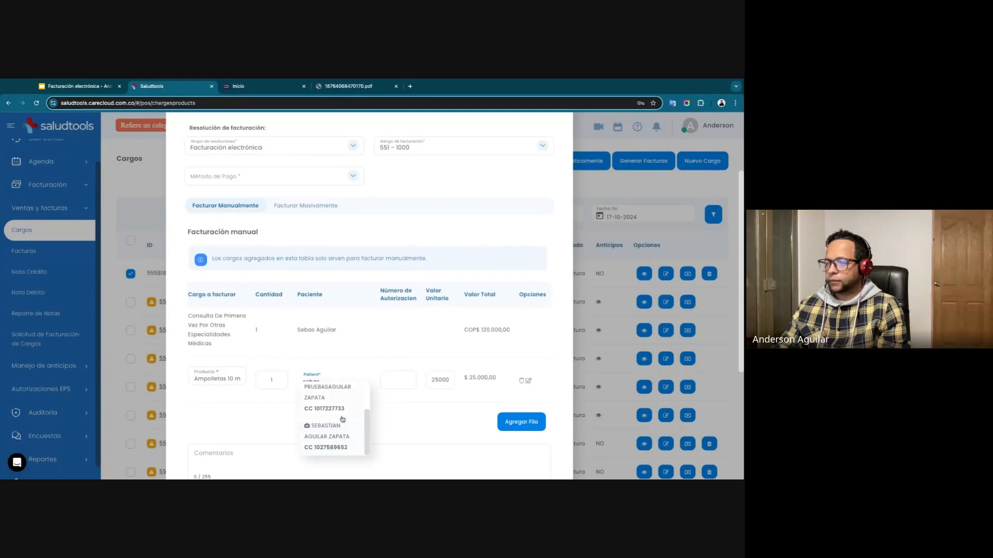
{"action": "scroll", "coordinate": [331, 430], "scroll_direction": "up", "scroll_amount": 2}
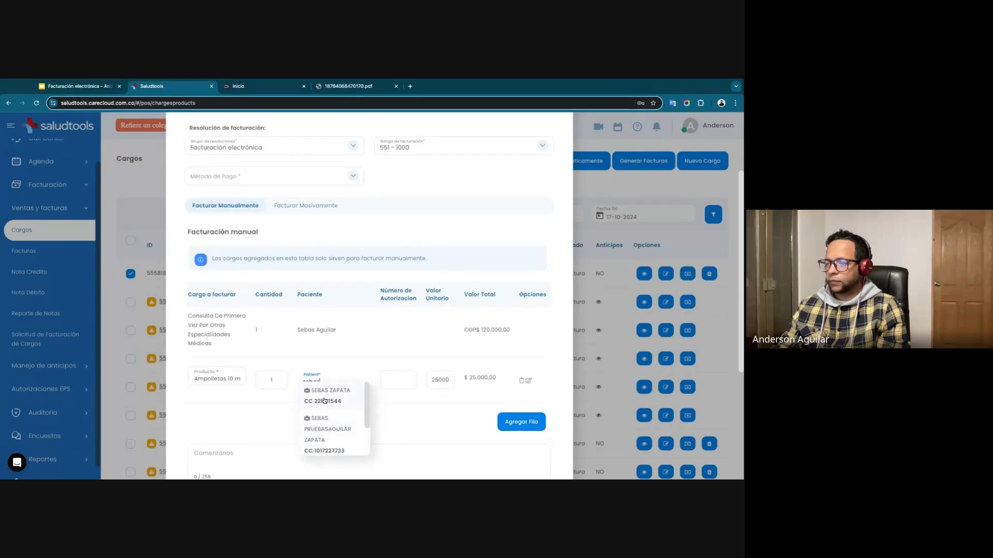
{"action": "left_click", "coordinate": [331, 434]}
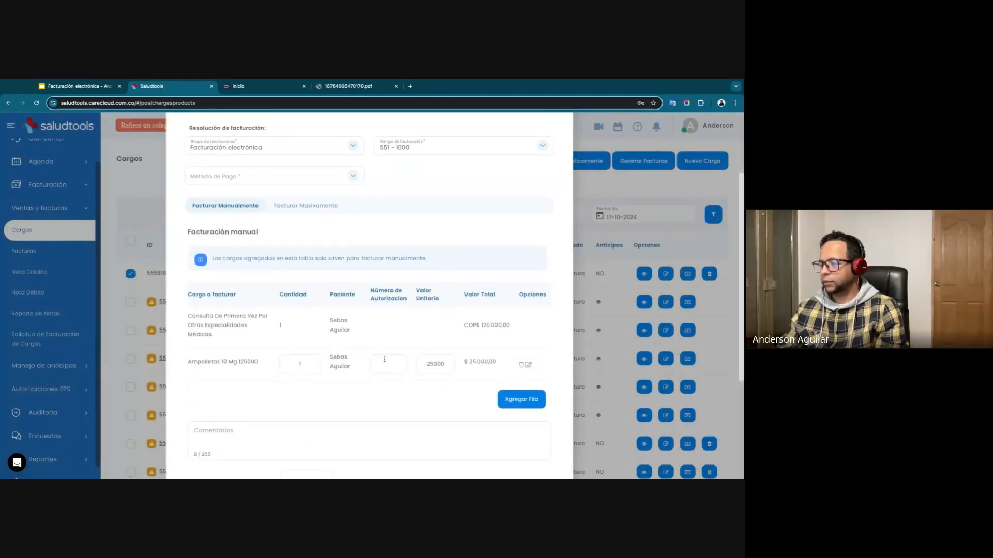
Set the unit value of the Ampolletas 10 mg row to 30000.
{"action": "double_click", "coordinate": [427, 363]}
{"action": "type", "text": "330"}
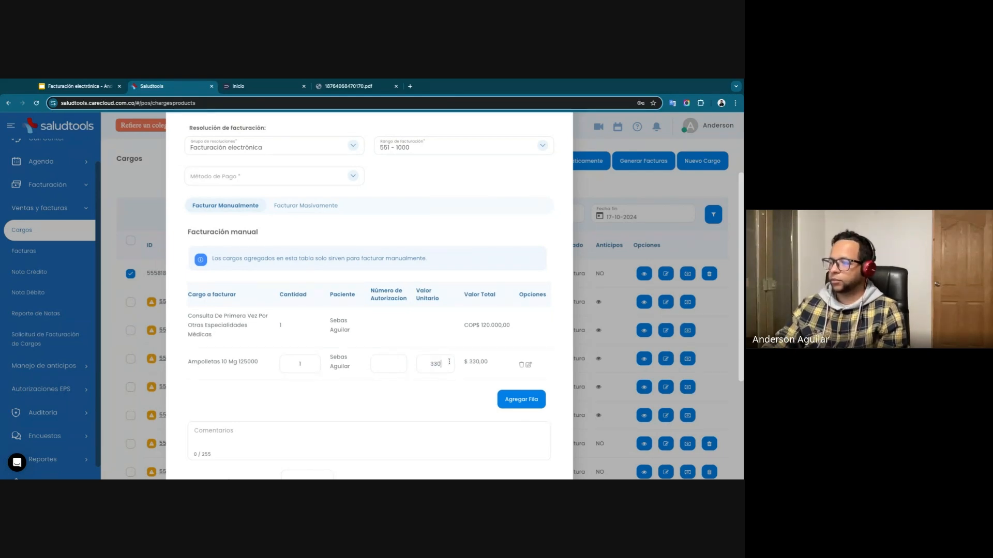
{"action": "key", "text": "BackSpace"}
{"action": "key", "text": "BackSpace"}
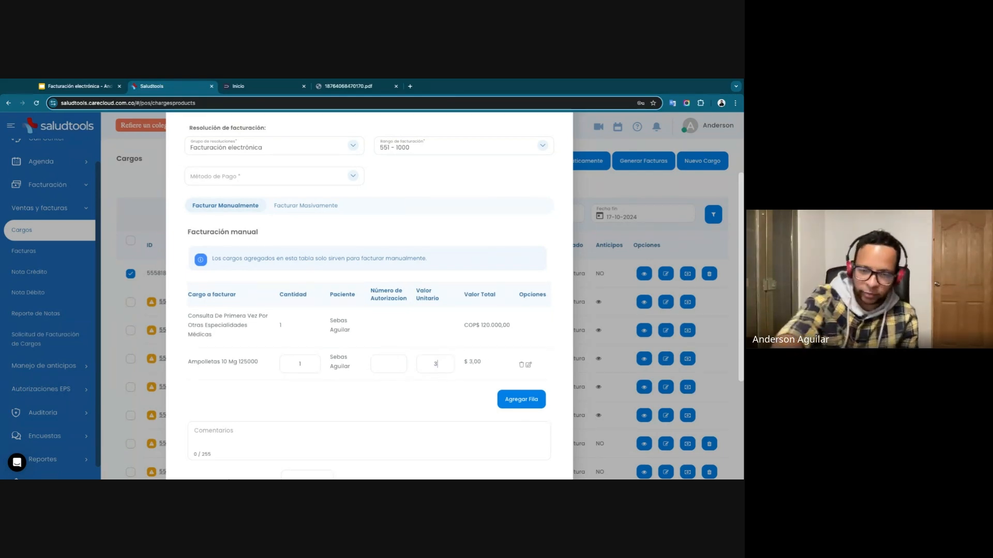
{"action": "type", "text": "0000"}
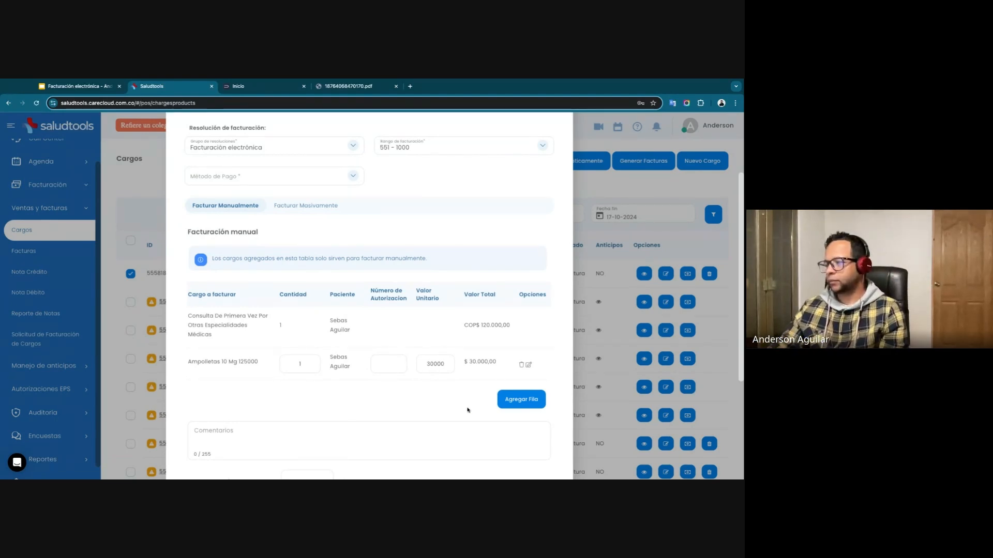
Search the payers by first name and choose the matching person as the invoice's payer.
{"action": "scroll", "coordinate": [453, 353], "scroll_direction": "down", "scroll_amount": 3}
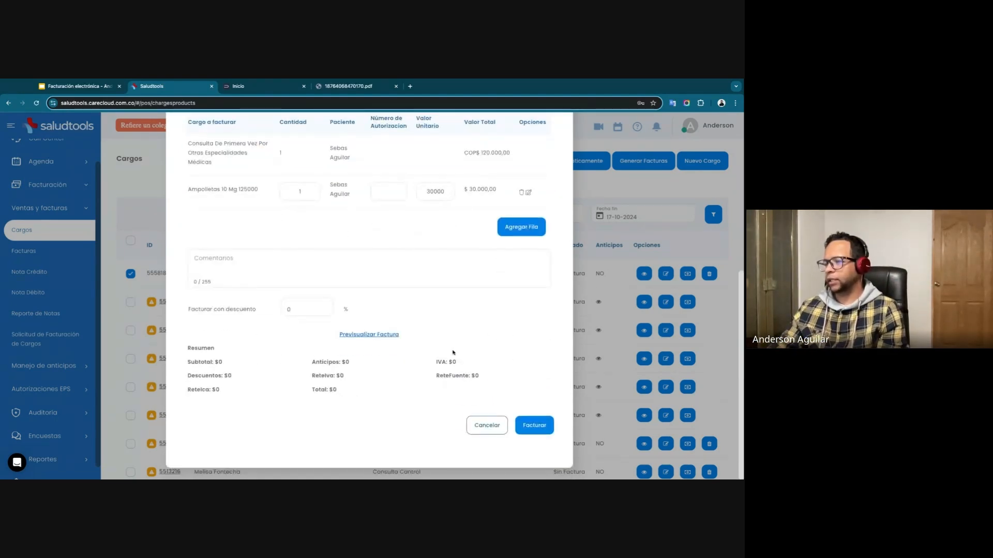
{"action": "scroll", "coordinate": [362, 295], "scroll_direction": "up", "scroll_amount": 5}
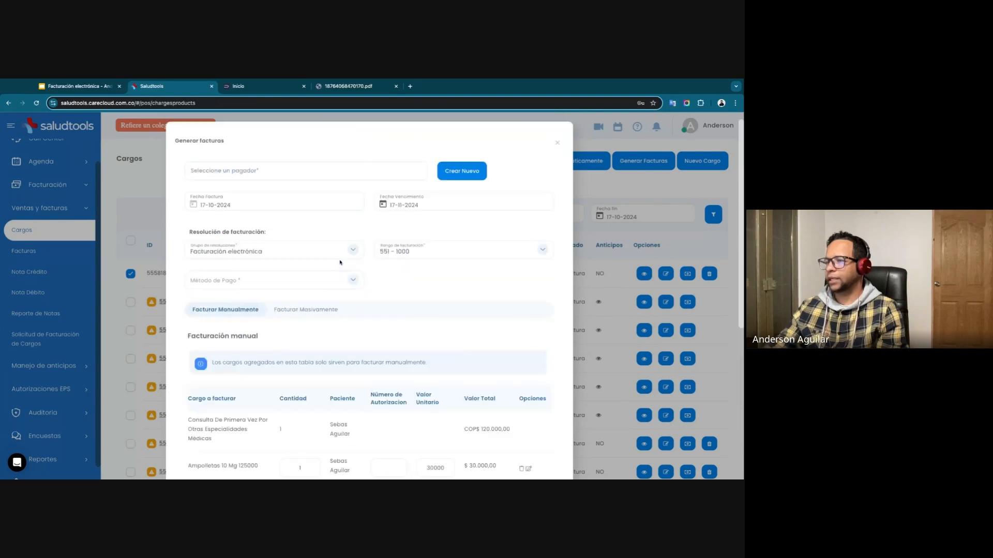
{"action": "left_click", "coordinate": [275, 174]}
{"action": "type", "text": "seb"}
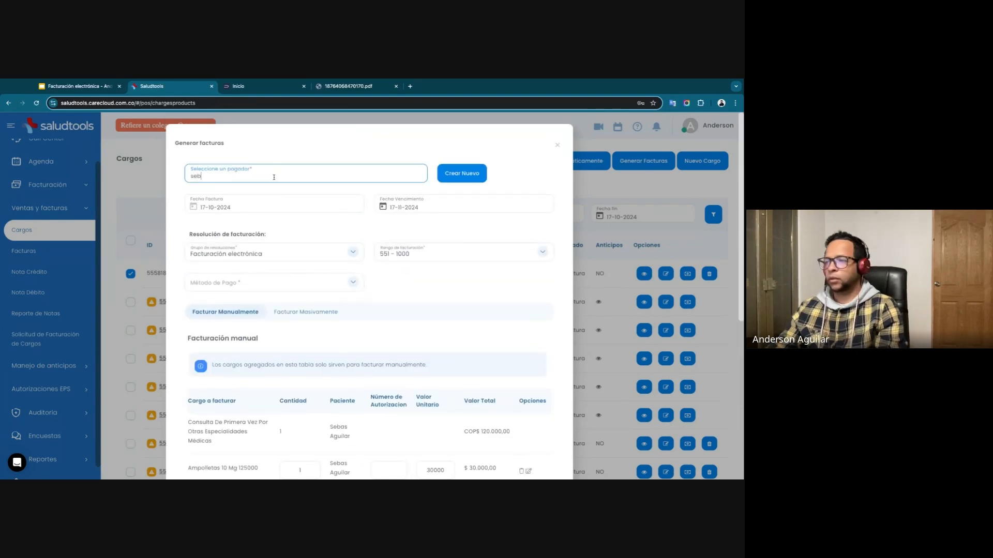
{"action": "left_click", "coordinate": [228, 199]}
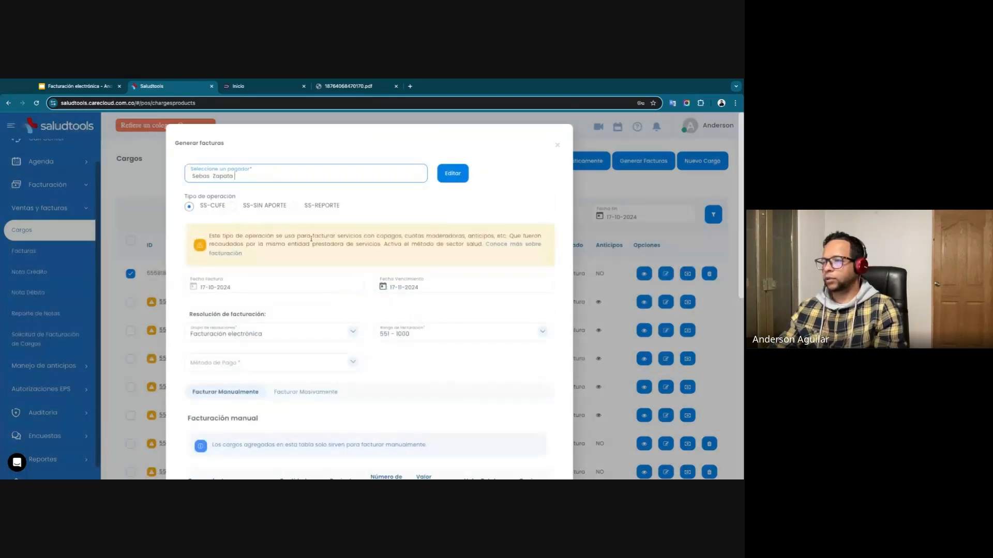
Set the invoice's payment method to EFECTIVO.
{"action": "scroll", "coordinate": [279, 268], "scroll_direction": "down", "scroll_amount": 2}
{"action": "left_click", "coordinate": [333, 269]}
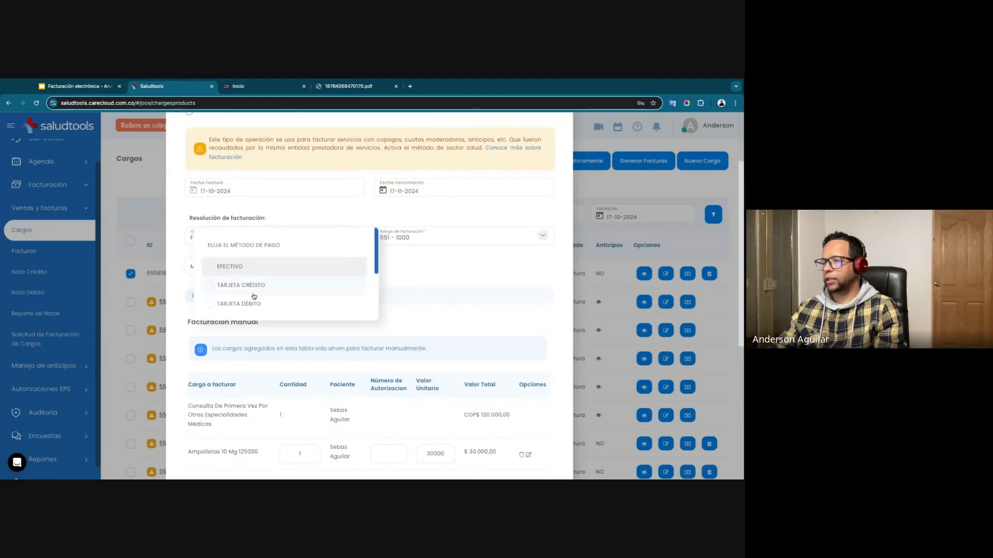
{"action": "left_click", "coordinate": [279, 266]}
{"action": "left_click", "coordinate": [458, 314]}
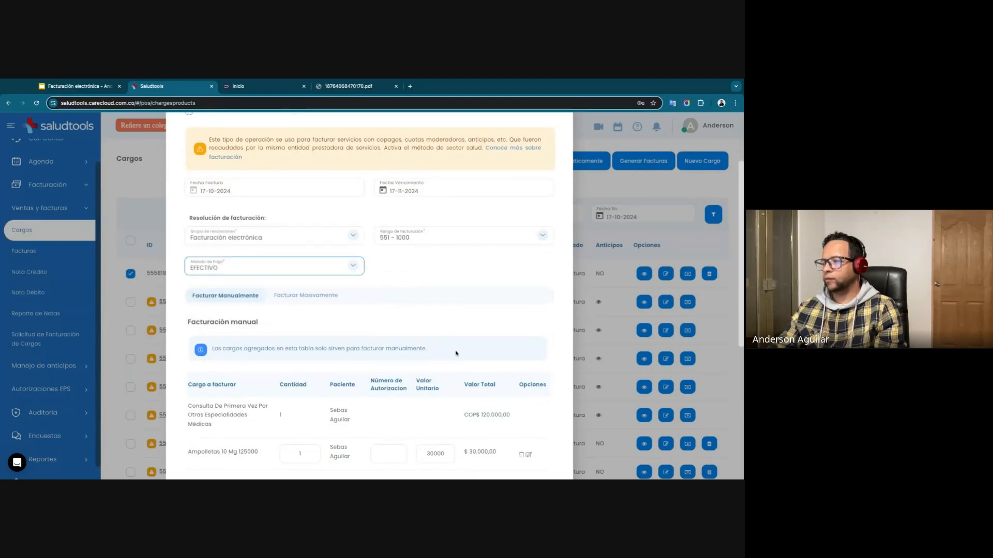
Check the subtotal in the invoice summary against the two charge rows.
{"action": "scroll", "coordinate": [460, 320], "scroll_direction": "down", "scroll_amount": 4}
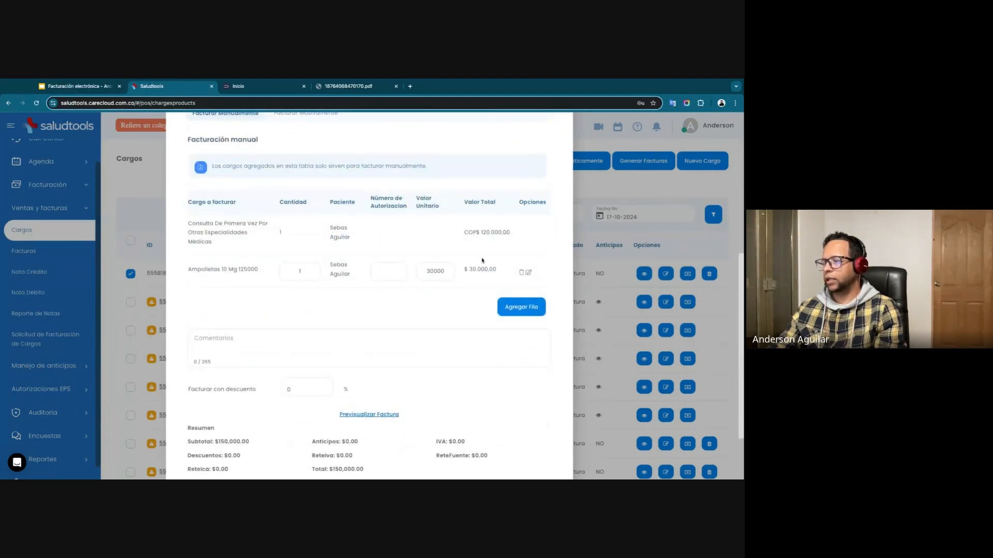
{"action": "scroll", "coordinate": [420, 340], "scroll_direction": "down", "scroll_amount": 2}
{"action": "left_click_drag", "start_coordinate": [247, 362], "coordinate": [219, 362]}
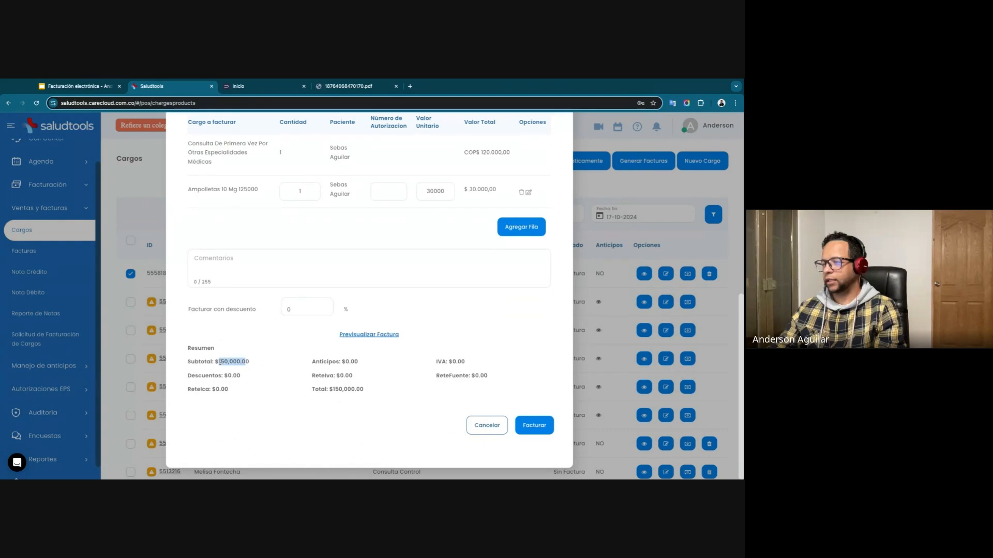
Preview the invoice, review the amount payable and the concepts of both billed charges, and close the preview.
{"action": "left_click", "coordinate": [384, 335]}
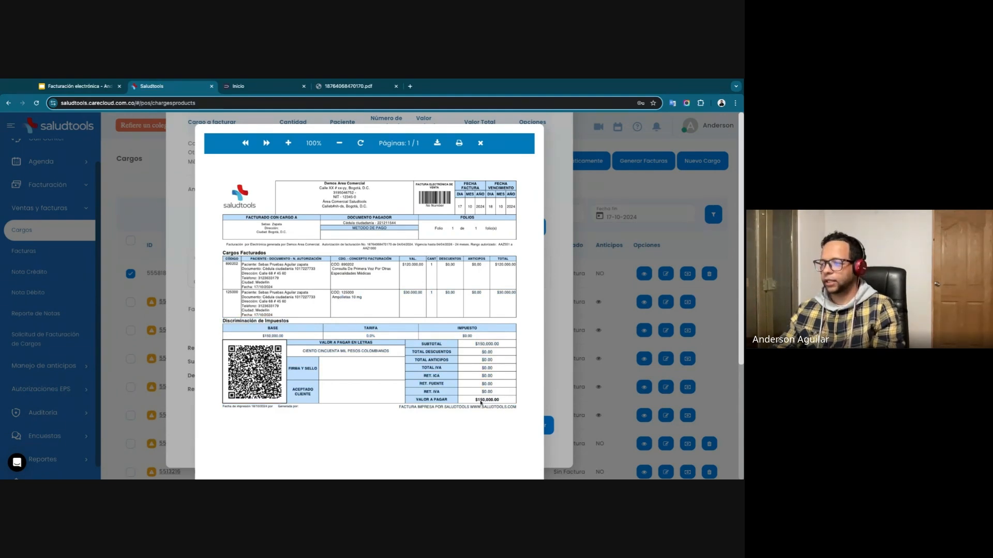
{"action": "left_click_drag", "start_coordinate": [480, 402], "coordinate": [347, 269]}
{"action": "left_click", "coordinate": [347, 268]}
{"action": "triple_click", "coordinate": [347, 265]}
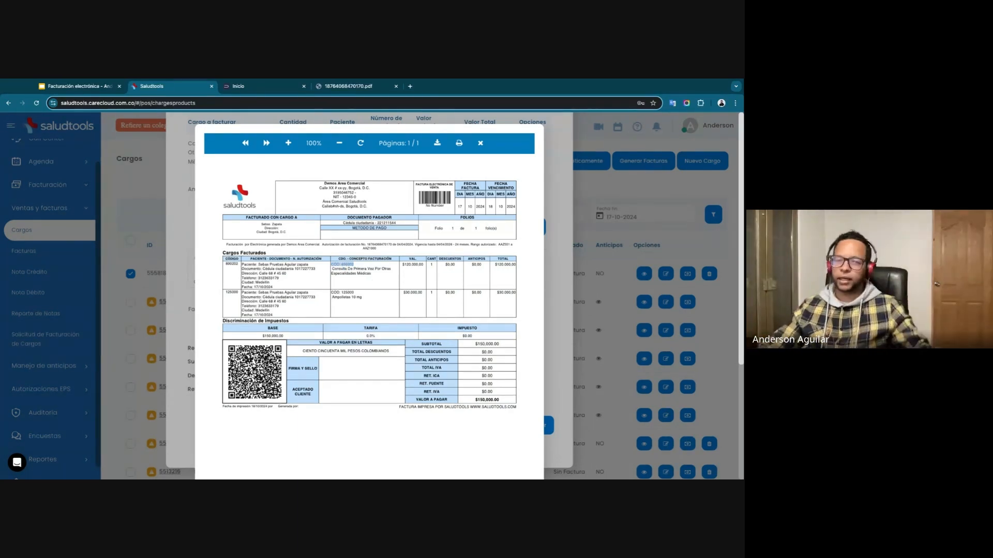
{"action": "left_click_drag", "start_coordinate": [406, 337], "coordinate": [343, 299]}
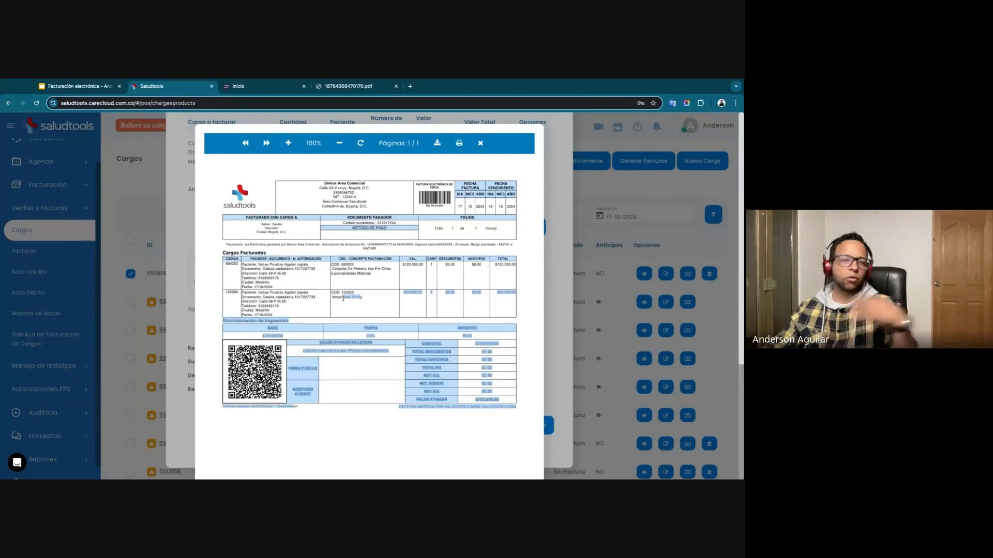
{"action": "left_click", "coordinate": [527, 354]}
{"action": "scroll", "coordinate": [486, 371], "scroll_direction": "down", "scroll_amount": 3}
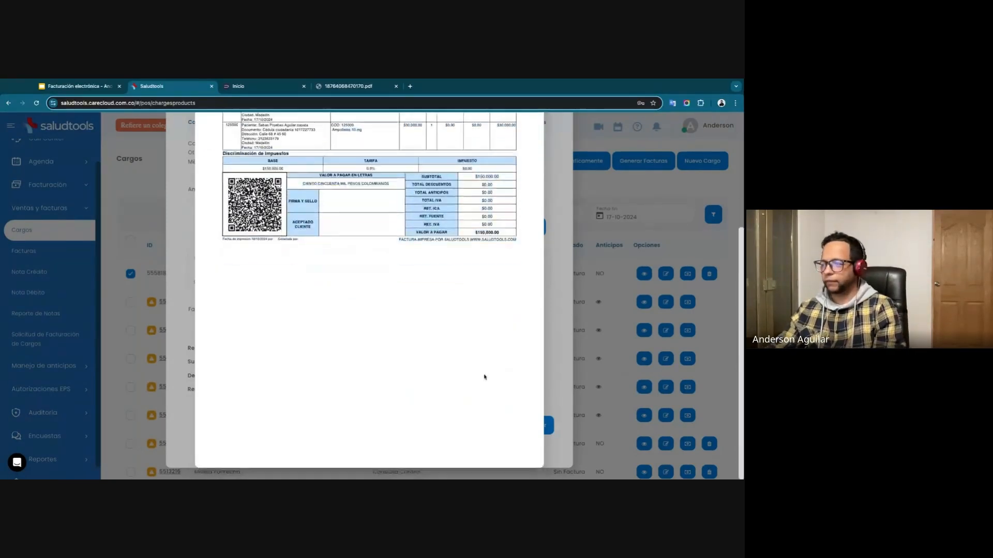
{"action": "scroll", "coordinate": [490, 323], "scroll_direction": "up", "scroll_amount": 3}
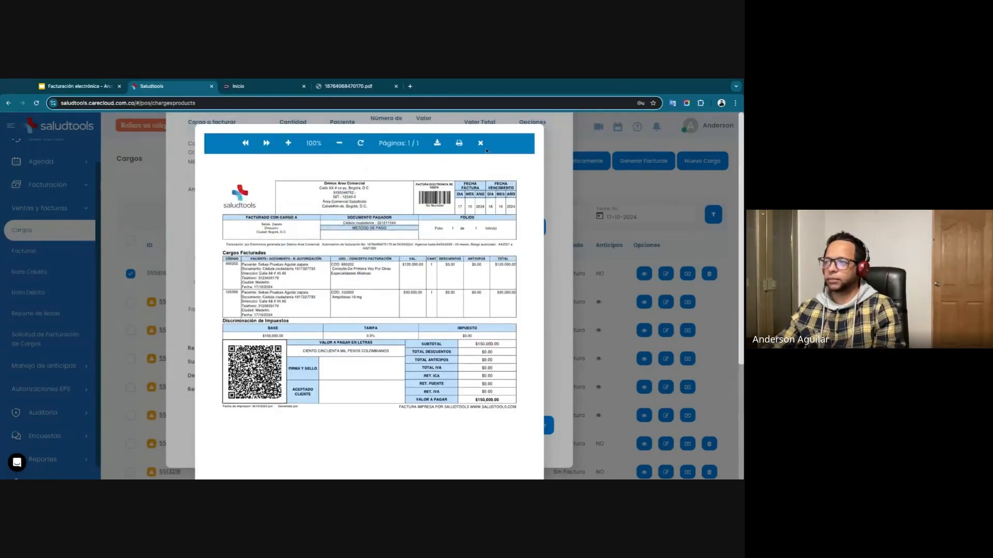
{"action": "left_click", "coordinate": [481, 144]}
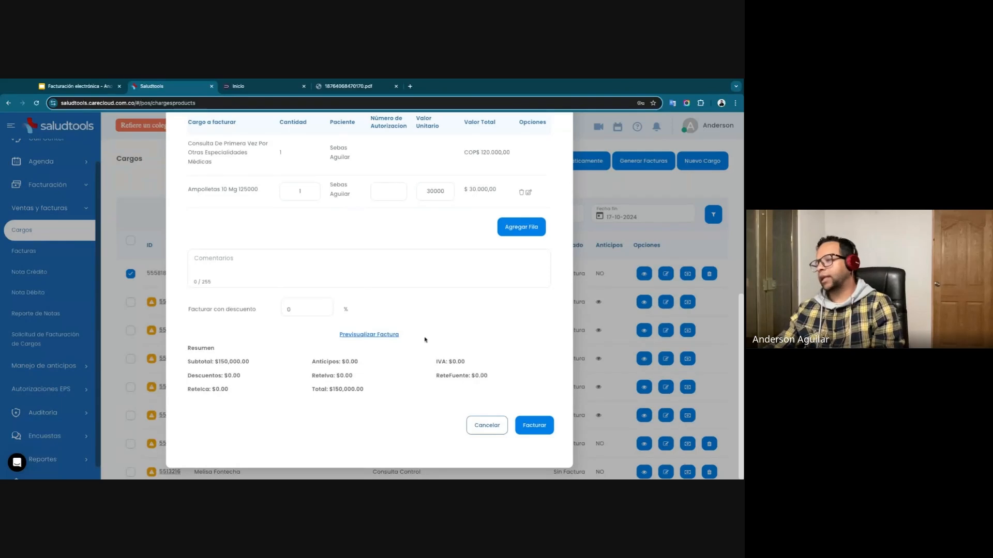
Cancel the invoice and deselect the Consulta De Primera Vez Por Otras Especialidades Médicas charge.
{"action": "left_click", "coordinate": [486, 428]}
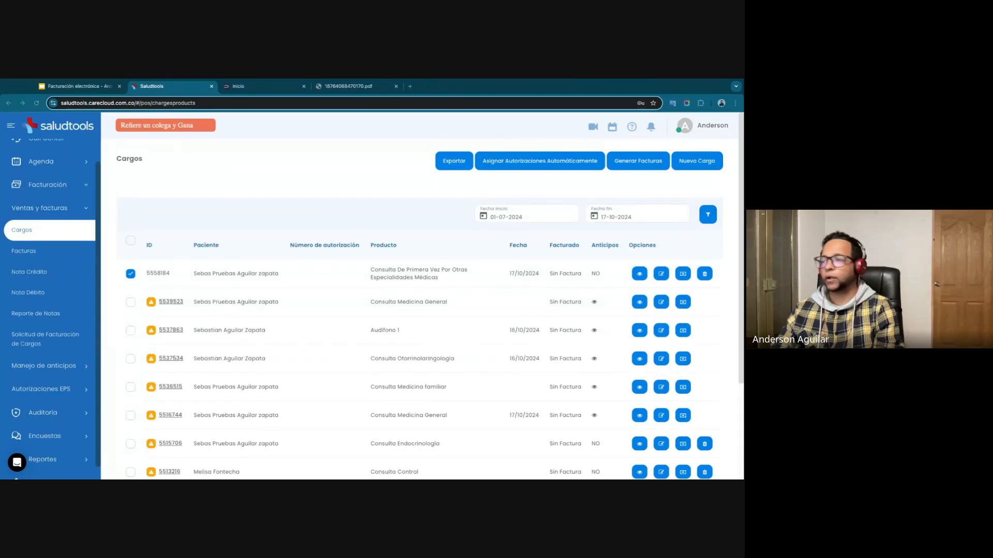
{"action": "scroll", "coordinate": [437, 266], "scroll_direction": "down", "scroll_amount": 1}
{"action": "left_click", "coordinate": [132, 254]}
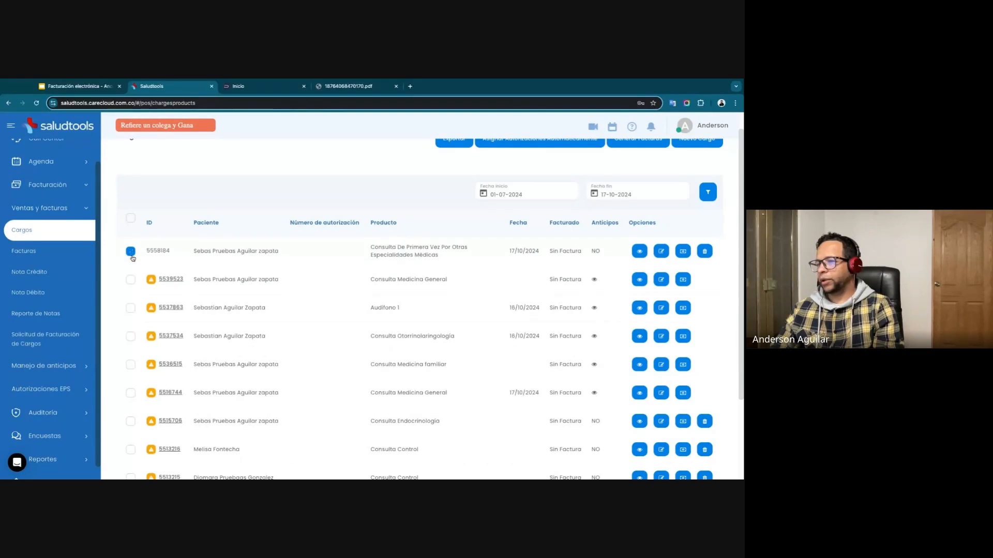
Start a new charge, search for "ander" to select the test patient, and choose the product Honorarios médicos por Cirugía y consulta.
{"action": "scroll", "coordinate": [414, 259], "scroll_direction": "up", "scroll_amount": 1}
{"action": "left_click", "coordinate": [702, 161]}
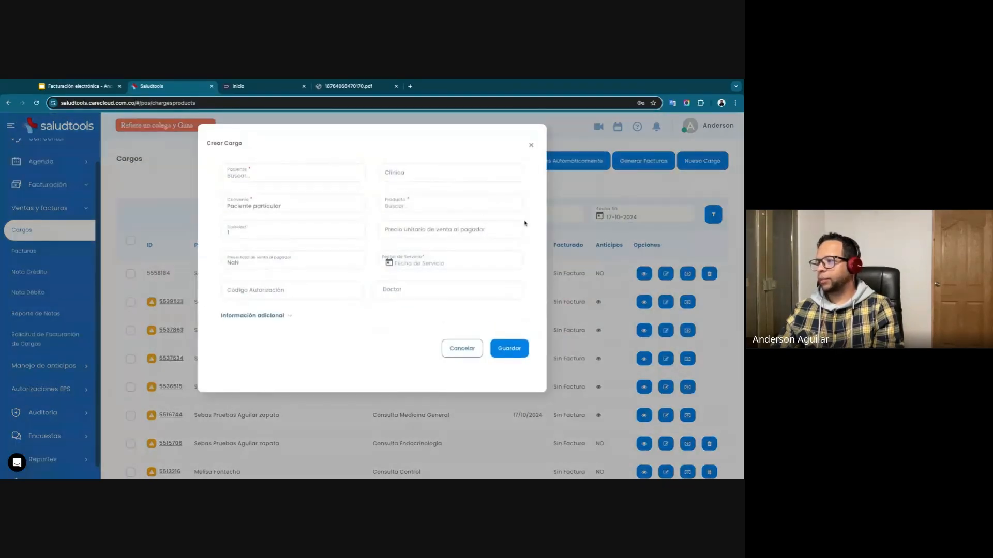
{"action": "left_click", "coordinate": [261, 182]}
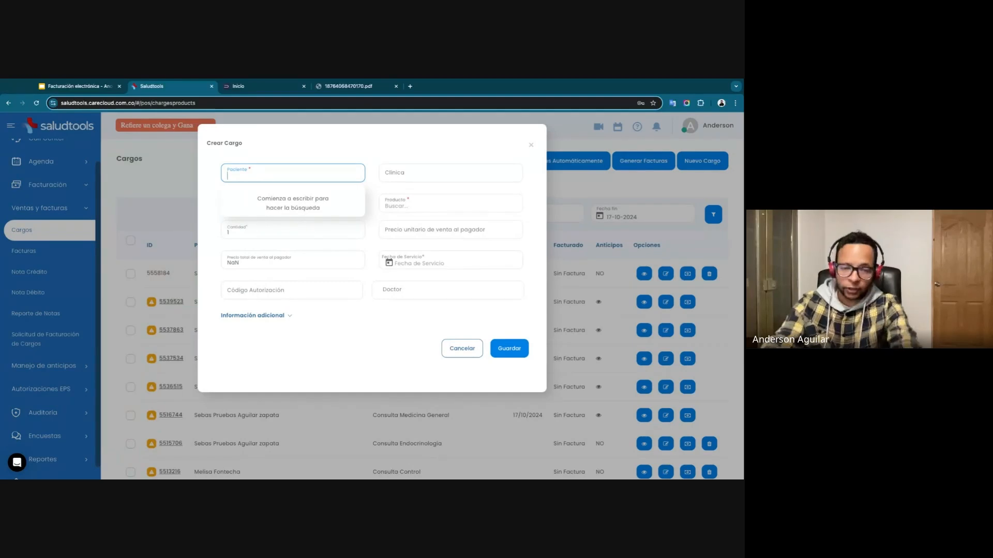
{"action": "type", "text": "ander"}
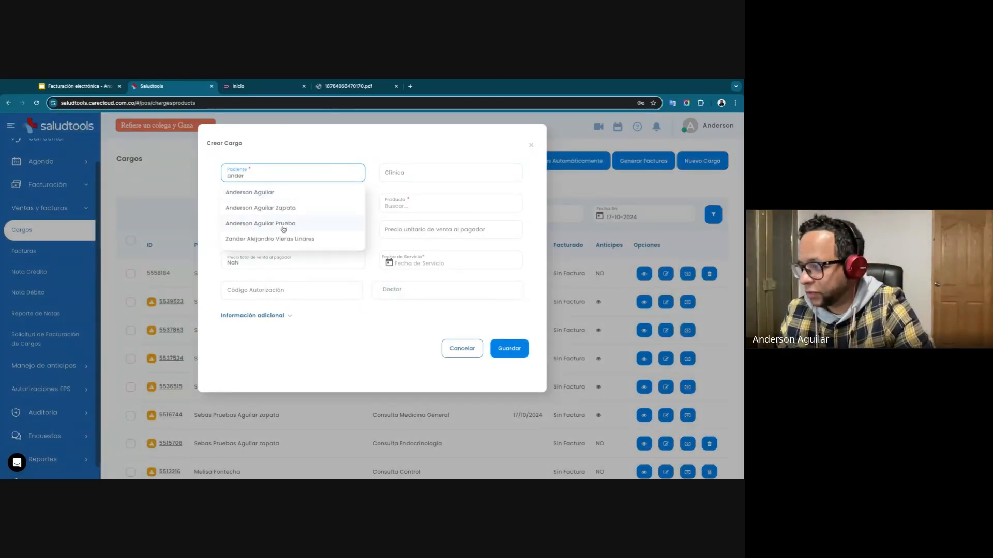
{"action": "left_click", "coordinate": [267, 212]}
{"action": "left_click", "coordinate": [405, 206]}
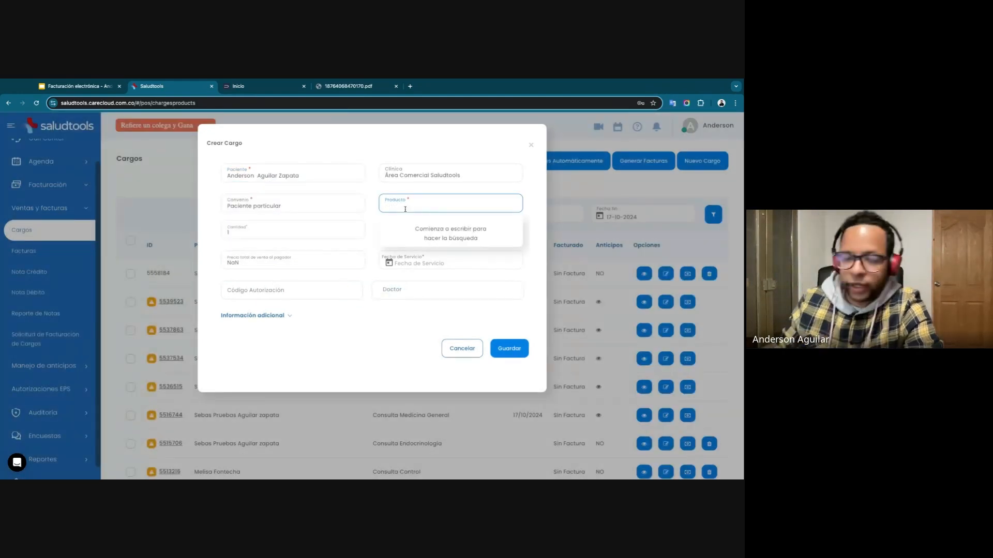
{"action": "type", "text": "honora"}
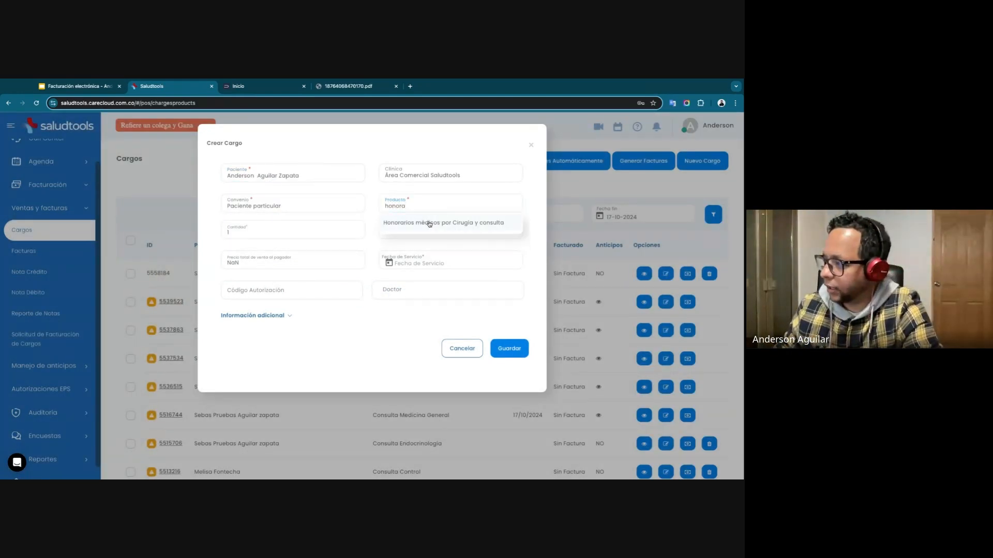
{"action": "left_click", "coordinate": [429, 223]}
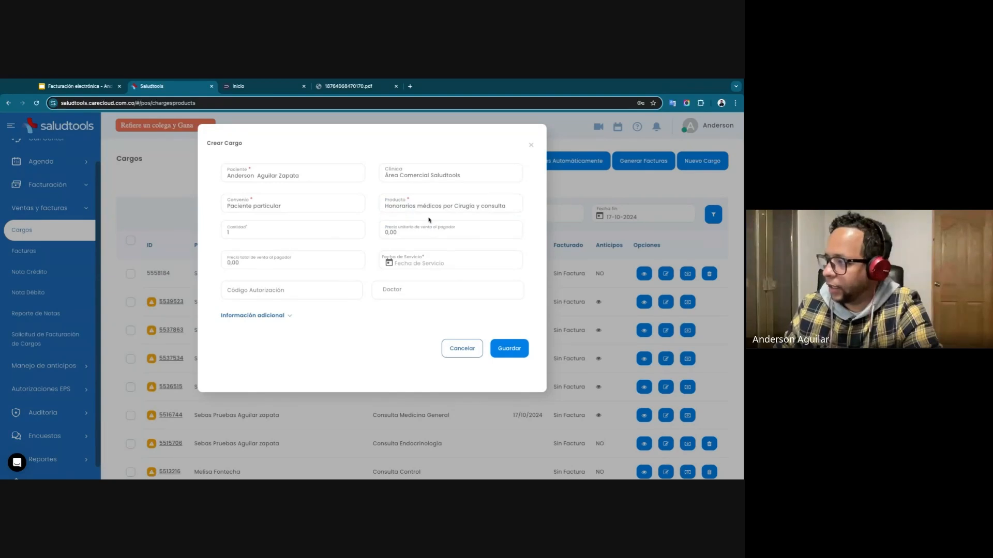
Set the new charge's unit sale price to 1.000.000 and its service date to 17-10-2024.
{"action": "left_click", "coordinate": [412, 233]}
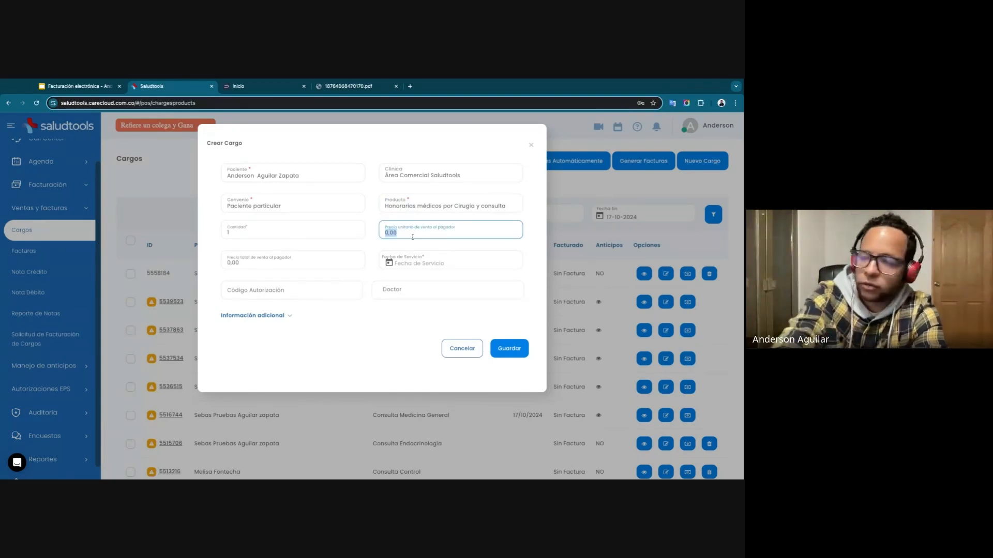
{"action": "type", "text": "1.000.000"}
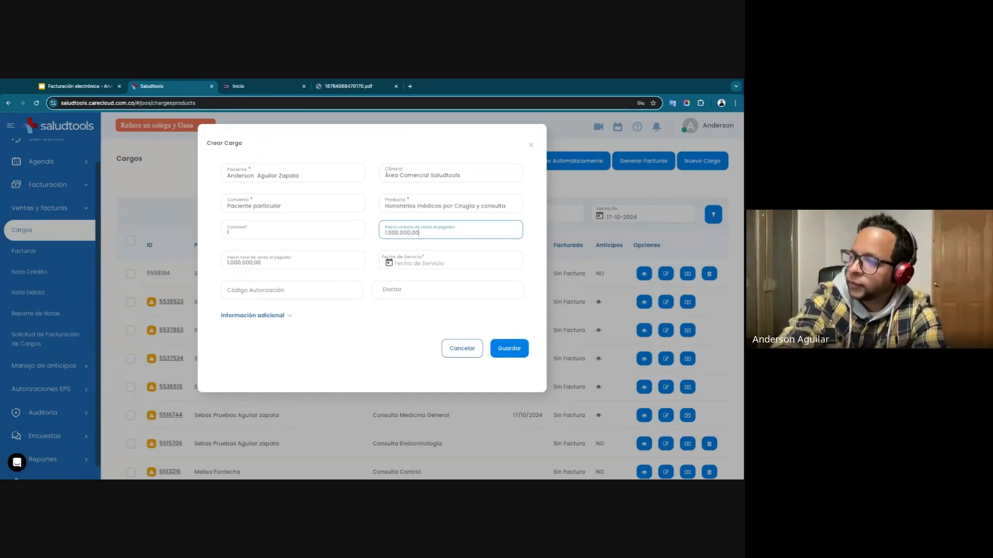
{"action": "left_click", "coordinate": [390, 263]}
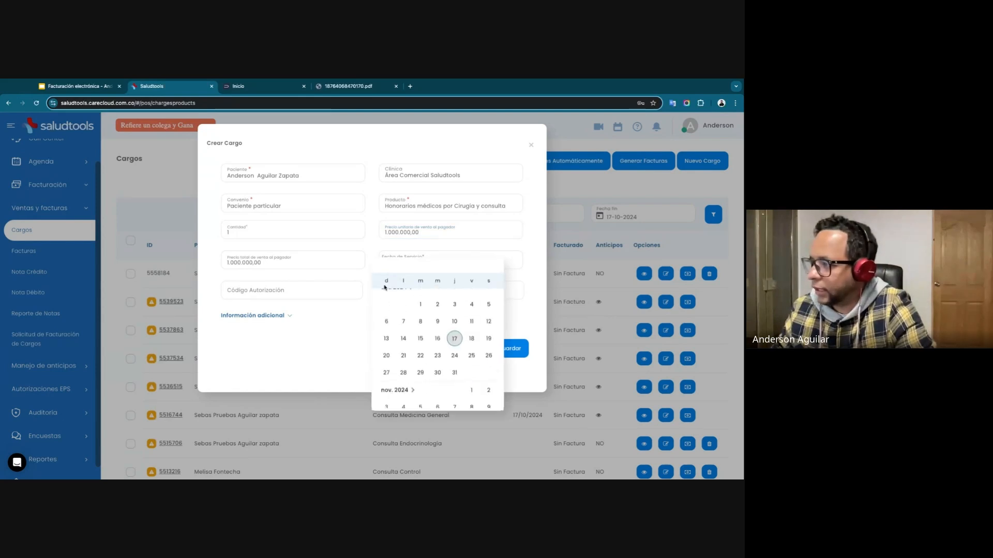
{"action": "left_click", "coordinate": [452, 348]}
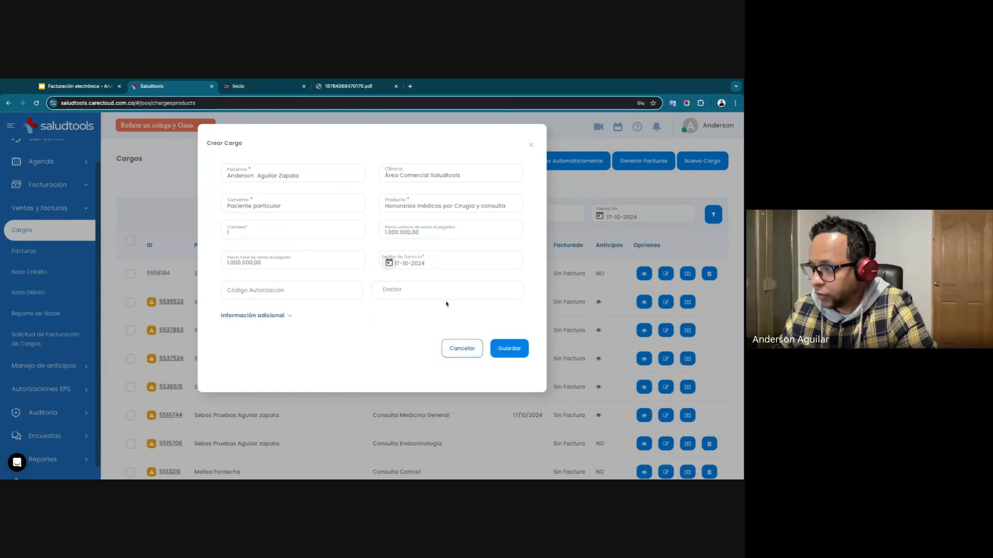
Search for the doctor by first name, assign the matching test doctor, and save the charge.
{"action": "left_click", "coordinate": [414, 287]}
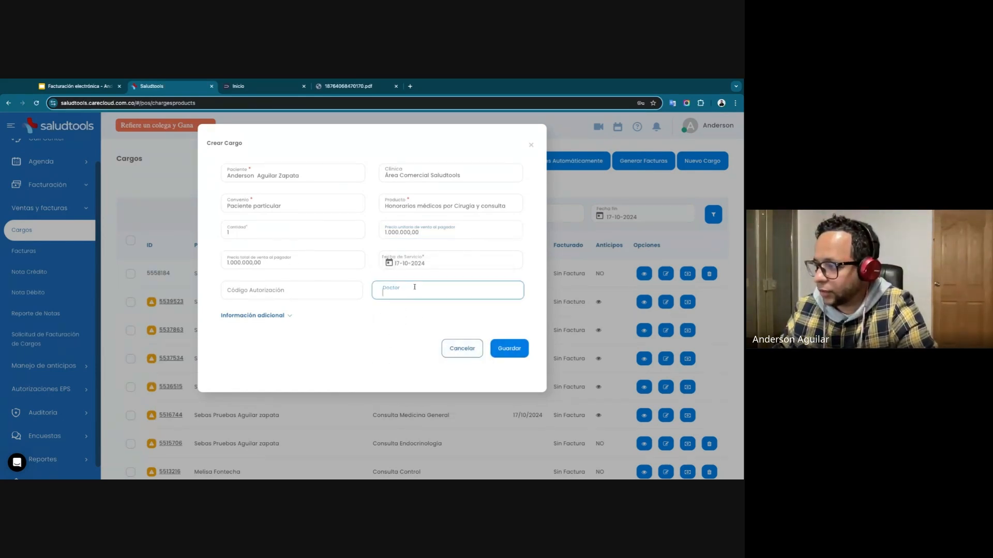
{"action": "type", "text": "ander"}
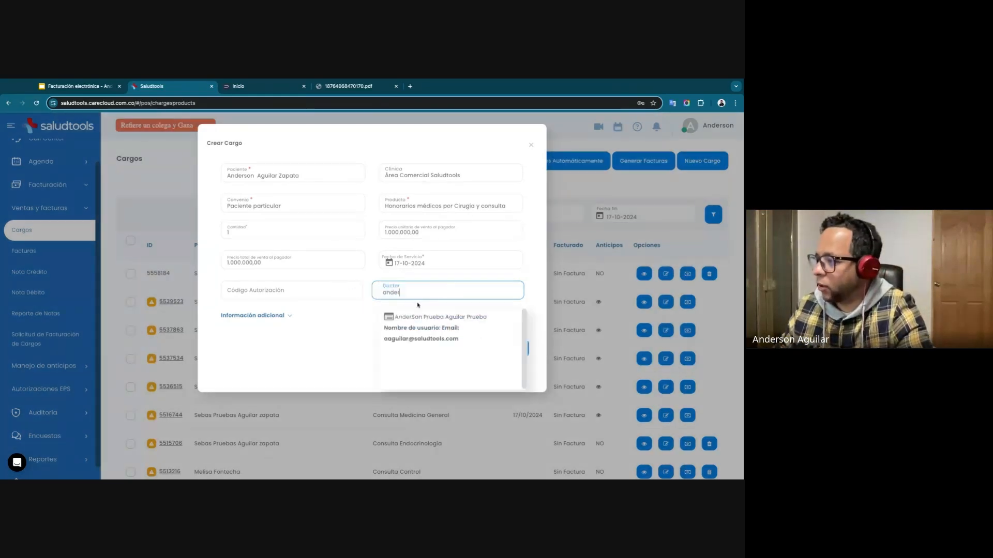
{"action": "left_click", "coordinate": [410, 326]}
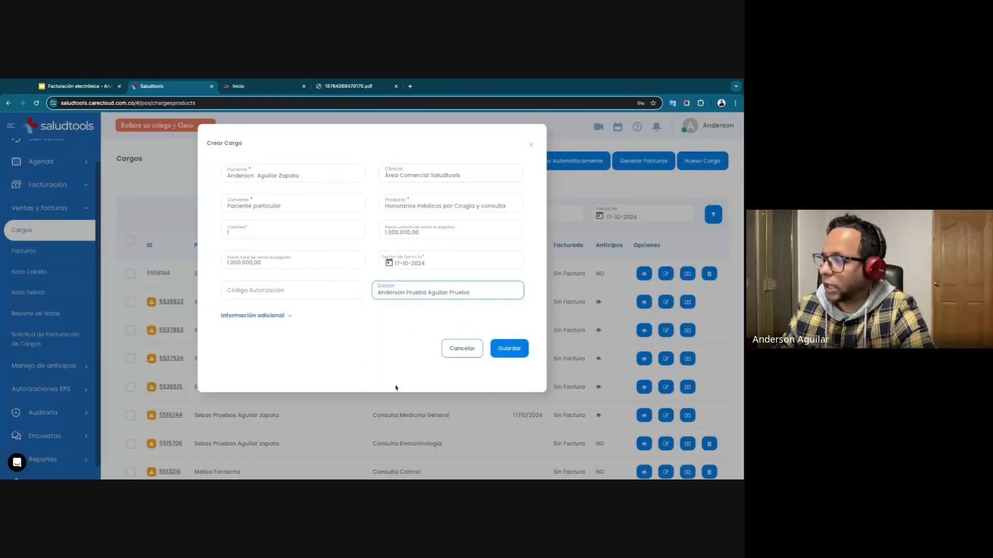
{"action": "left_click", "coordinate": [509, 353]}
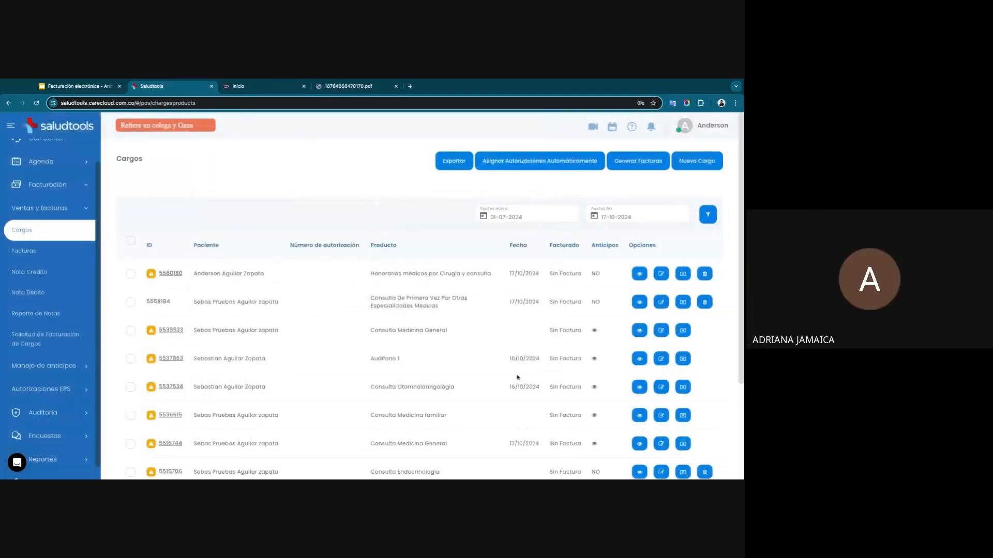
Start an invoice for the Honorarios médicos por Cirugía y consulta charge with SURA Compañía Suramericana De Servicios De Salud as payer and EFECTIVO as payment method.
{"action": "left_click", "coordinate": [131, 273]}
{"action": "left_click", "coordinate": [617, 161]}
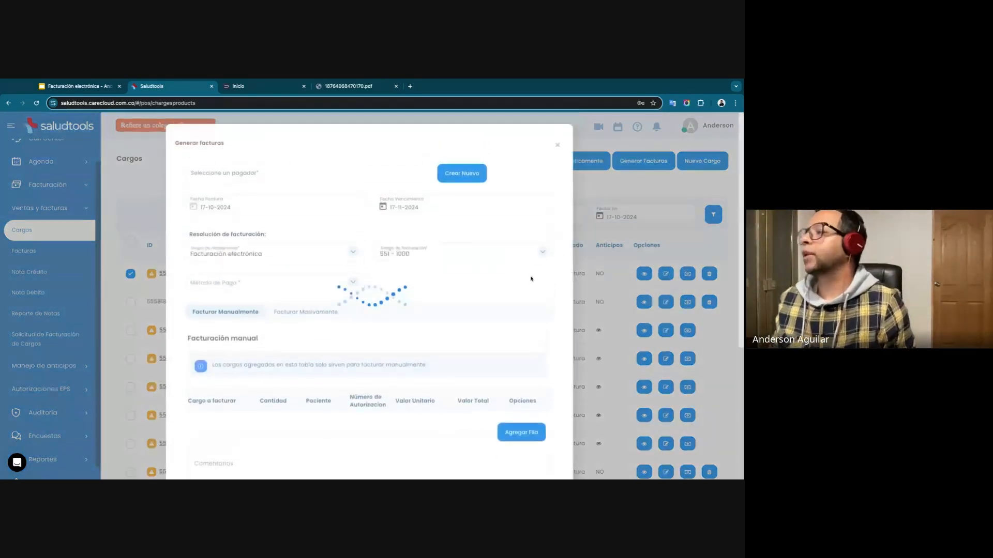
{"action": "left_click", "coordinate": [249, 174]}
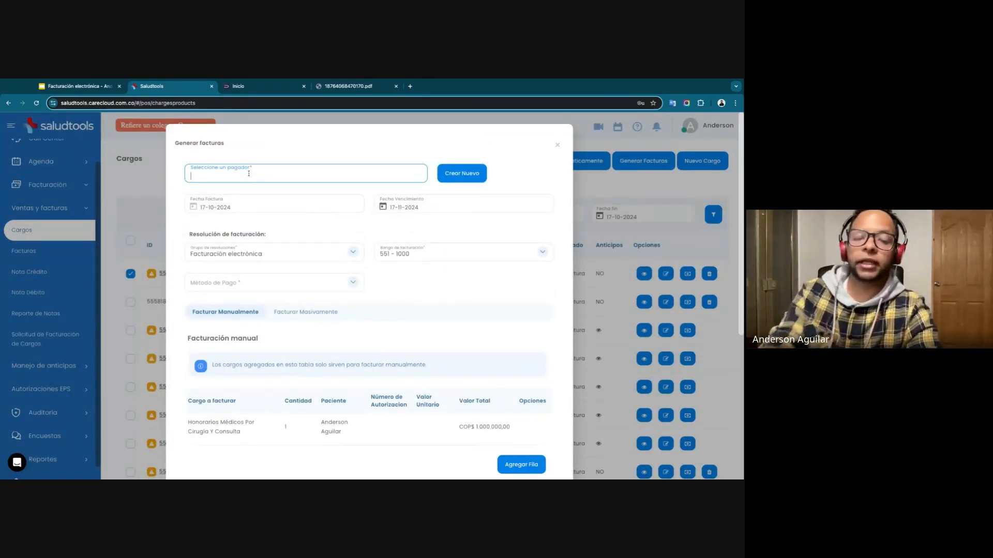
{"action": "type", "text": "sura"}
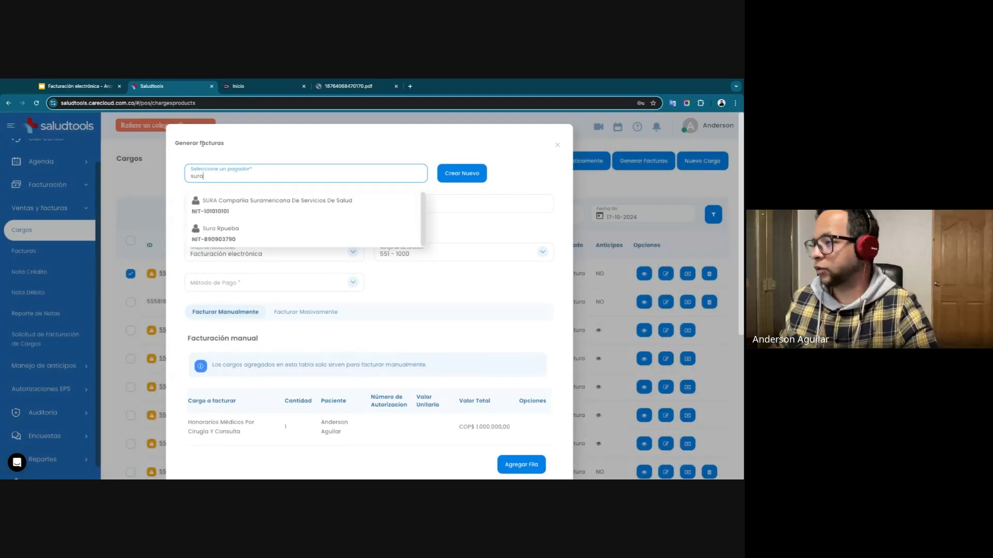
{"action": "left_click", "coordinate": [233, 208]}
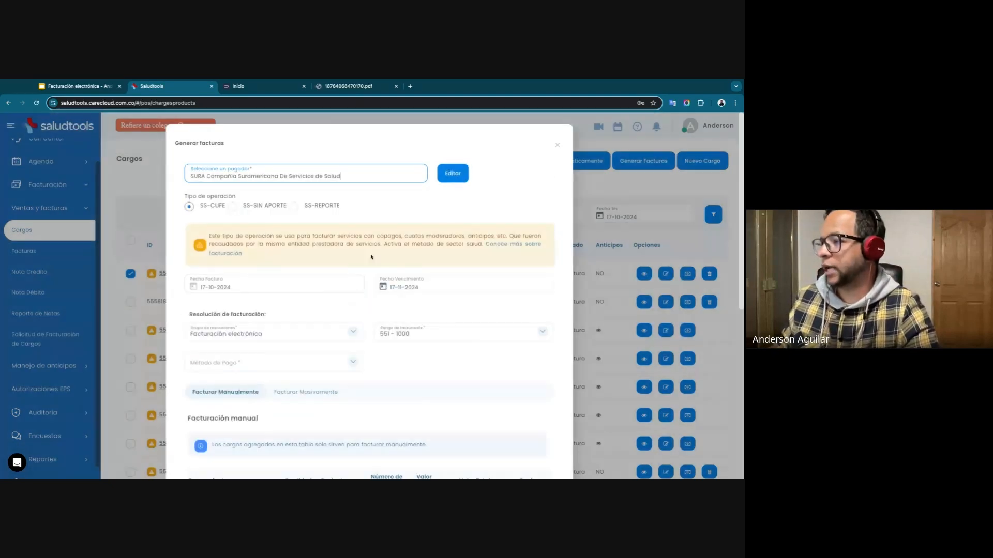
{"action": "left_click", "coordinate": [273, 362]}
{"action": "left_click", "coordinate": [261, 361]}
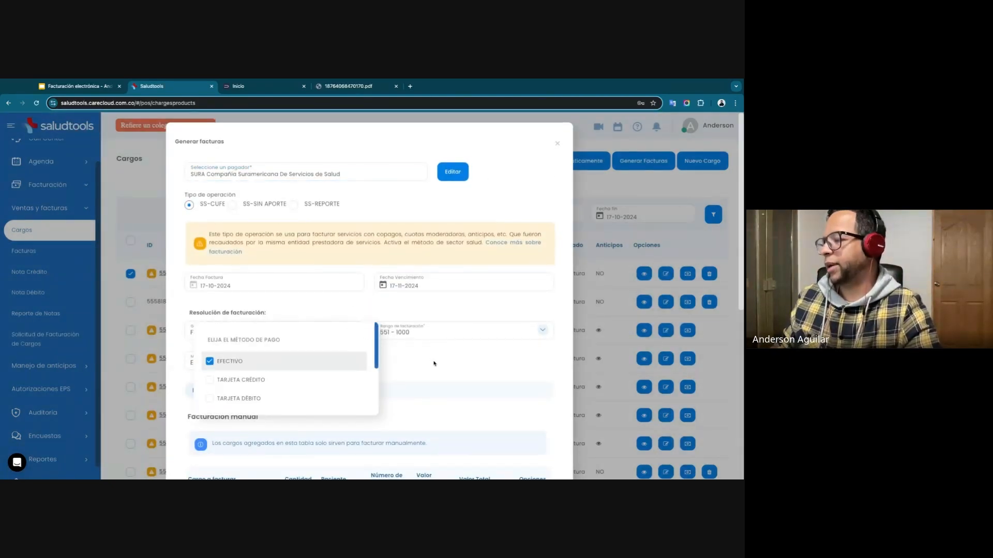
Check the charge description and total value in the manual invoice, and open the invoice preview.
{"action": "left_click", "coordinate": [431, 362]}
{"action": "scroll", "coordinate": [432, 362], "scroll_direction": "down", "scroll_amount": 5}
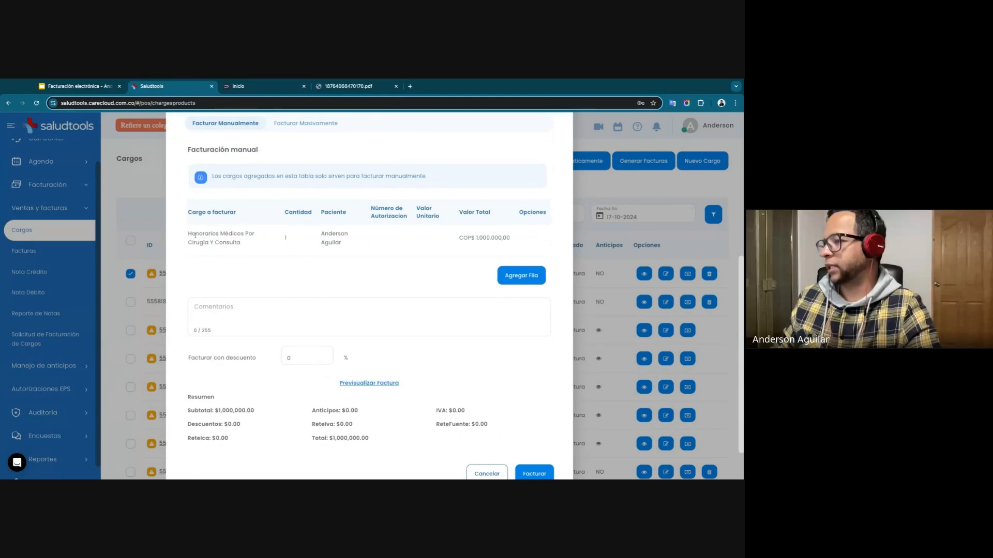
{"action": "left_click_drag", "start_coordinate": [195, 235], "coordinate": [243, 243]}
{"action": "left_click", "coordinate": [267, 253]}
{"action": "left_click_drag", "start_coordinate": [475, 238], "coordinate": [510, 238]}
{"action": "left_click", "coordinate": [379, 384]}
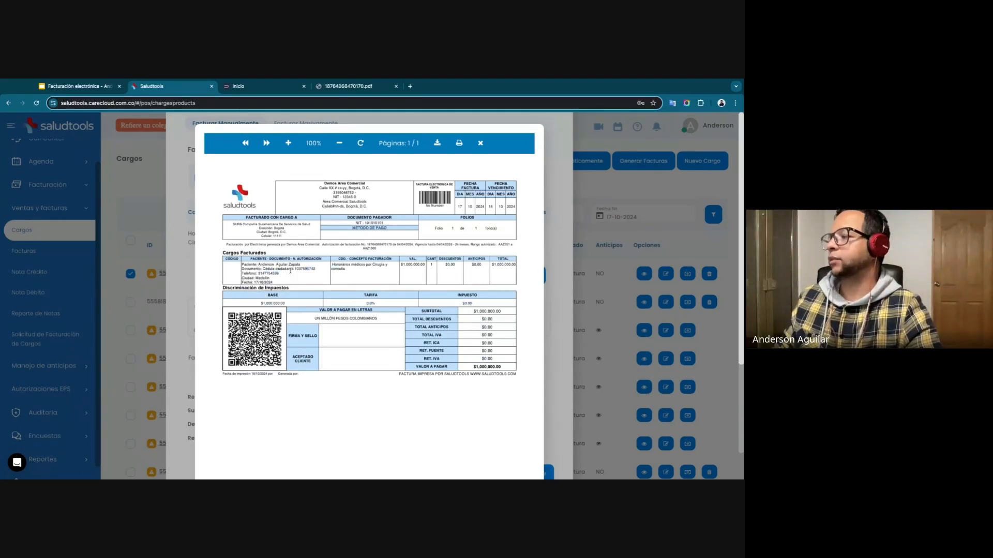
Examine the patient data and billed concept in the invoice preview, close it, and cancel the invoice.
{"action": "triple_click", "coordinate": [291, 270]}
{"action": "left_click", "coordinate": [292, 264]}
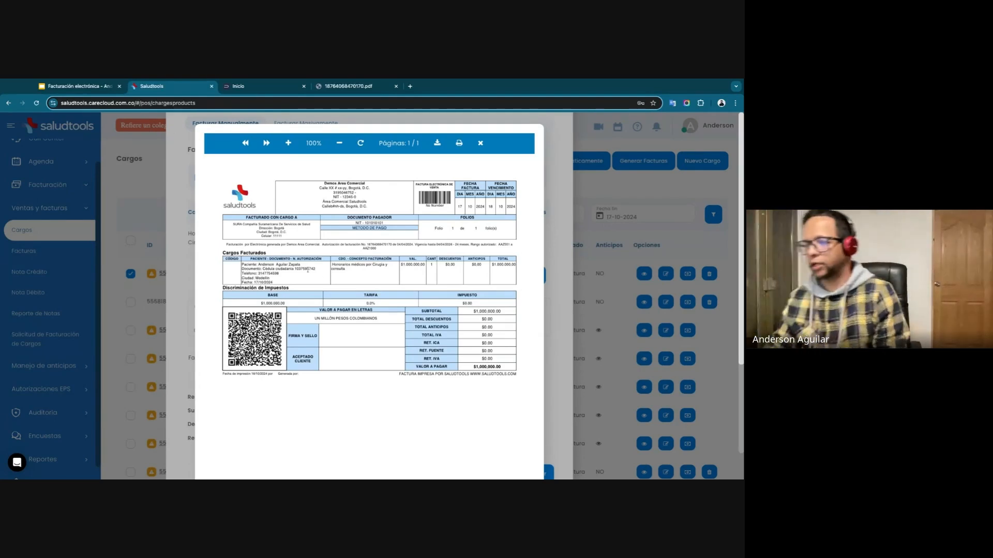
{"action": "triple_click", "coordinate": [307, 270]}
{"action": "left_click", "coordinate": [307, 270]}
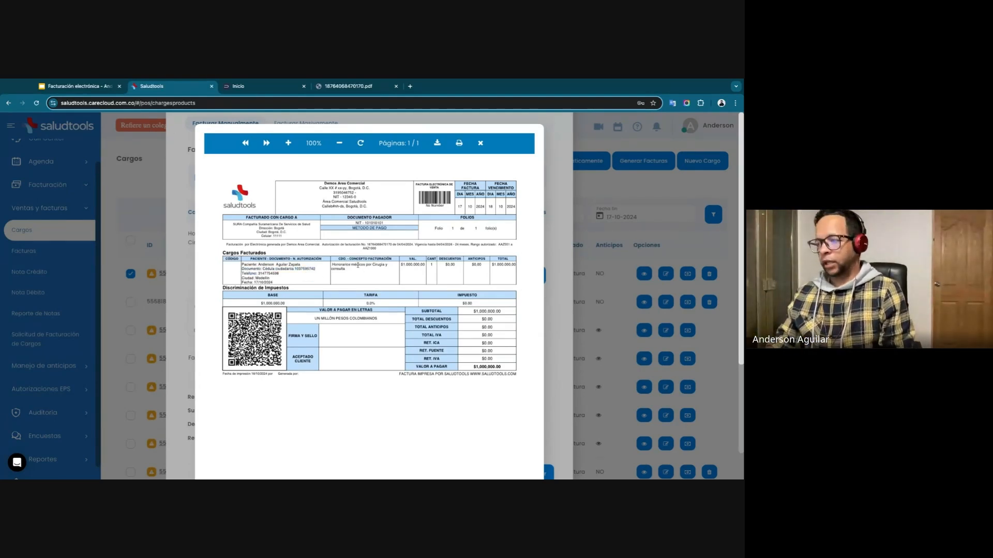
{"action": "triple_click", "coordinate": [358, 266]}
{"action": "left_click", "coordinate": [357, 271]}
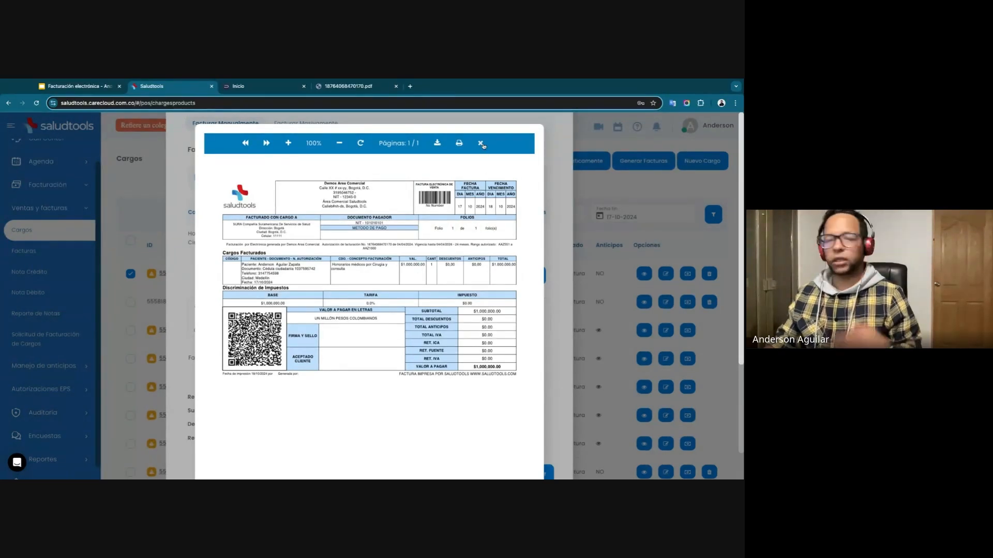
{"action": "left_click", "coordinate": [480, 143]}
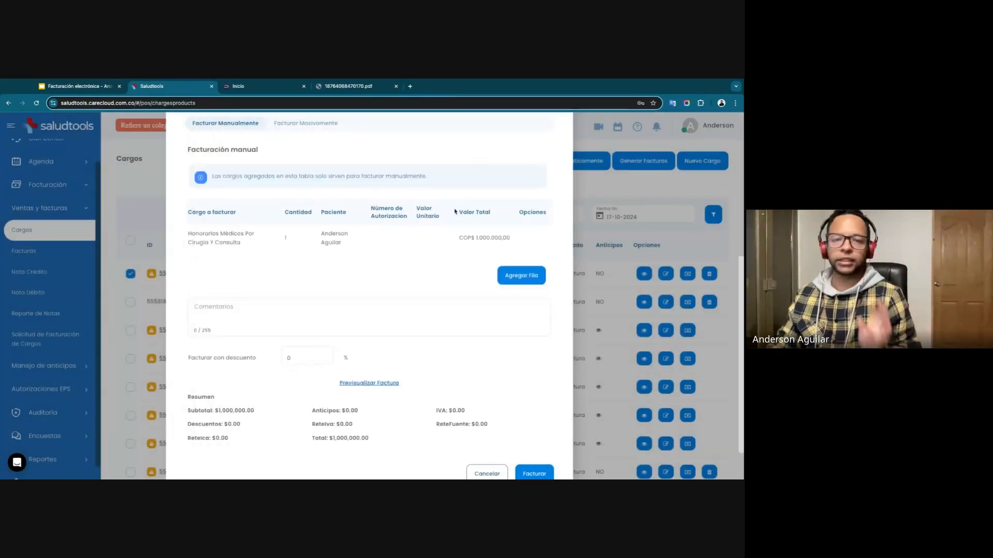
{"action": "left_click", "coordinate": [484, 473]}
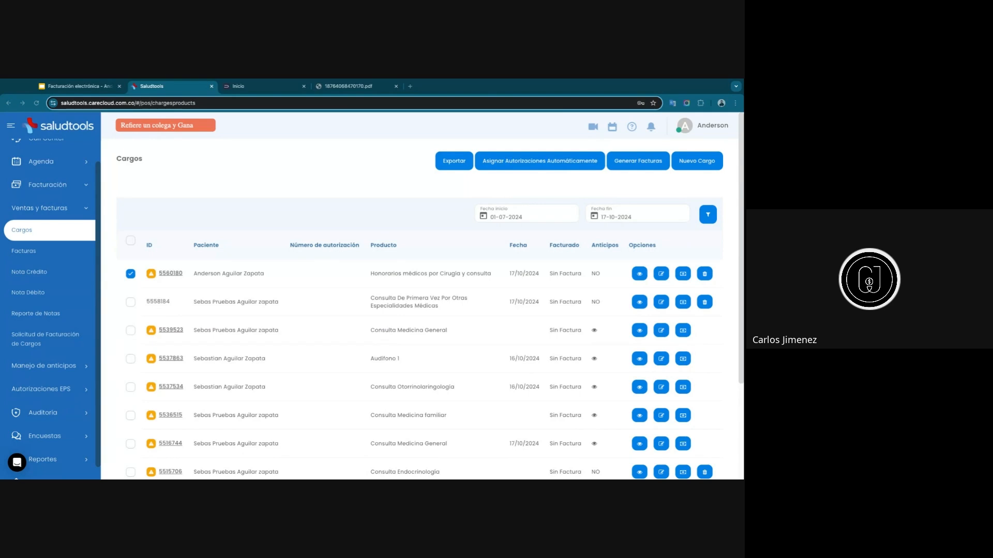
View the invoice list and the agenda, and look at the details of the 16 October 8:30 am appointment.
{"action": "left_click", "coordinate": [24, 251]}
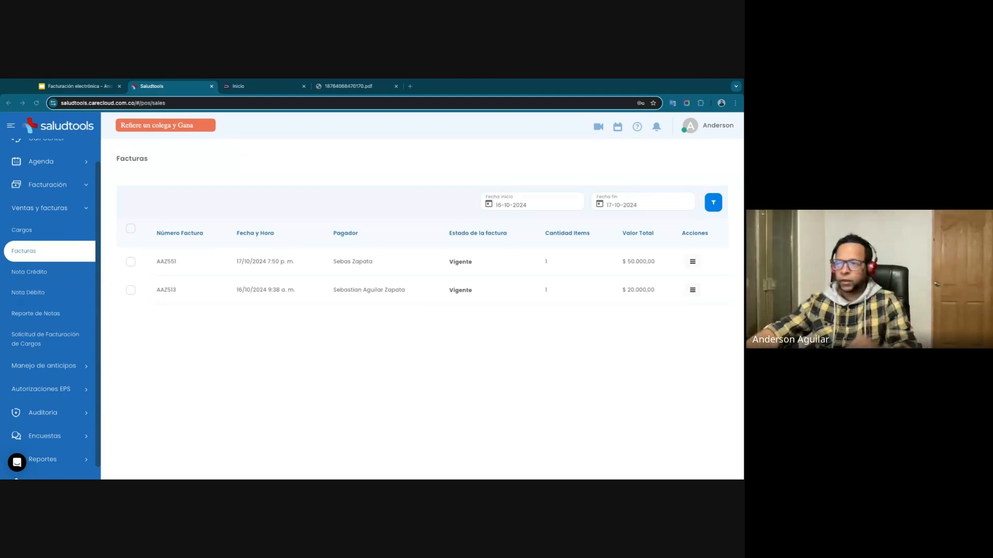
{"action": "scroll", "coordinate": [66, 258], "scroll_direction": "up", "scroll_amount": 2}
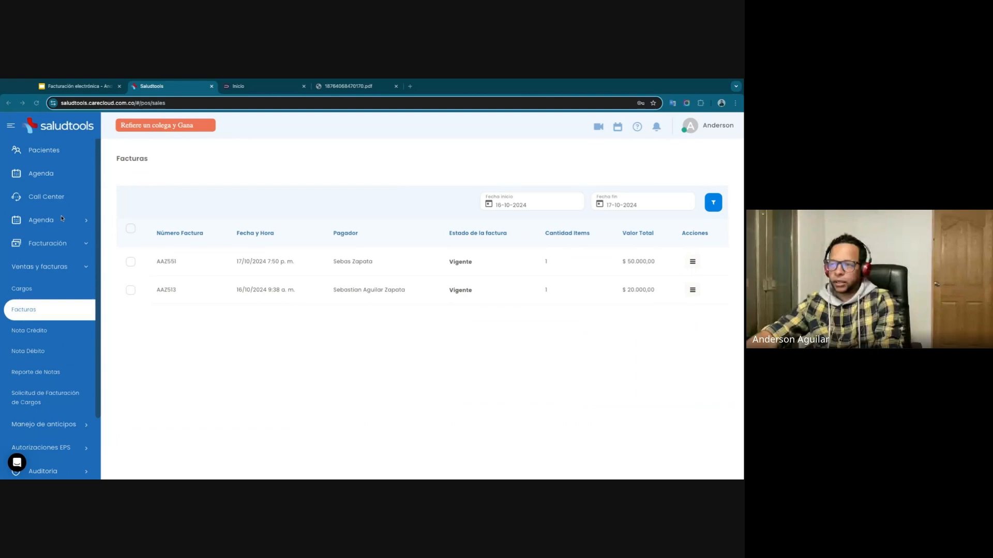
{"action": "left_click", "coordinate": [61, 171]}
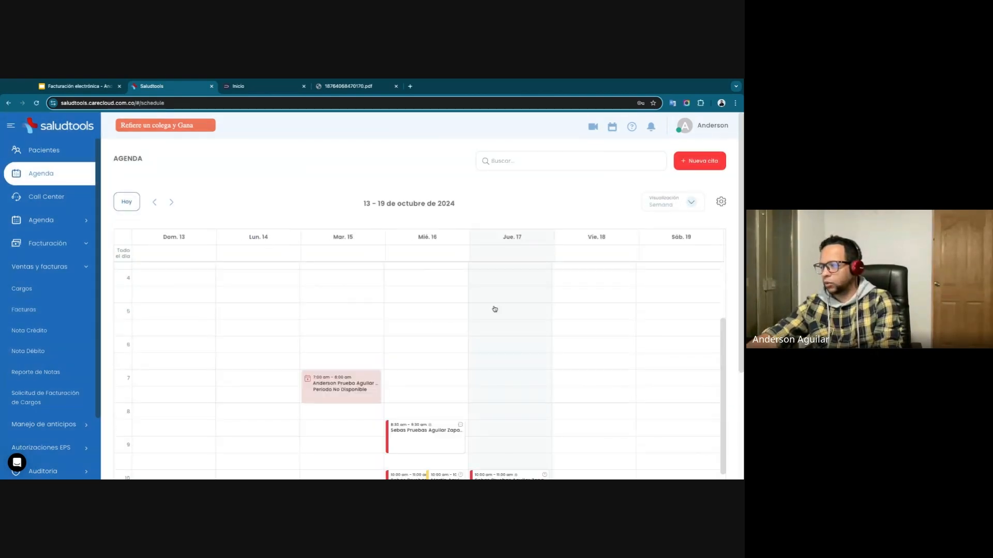
{"action": "left_click", "coordinate": [449, 444]}
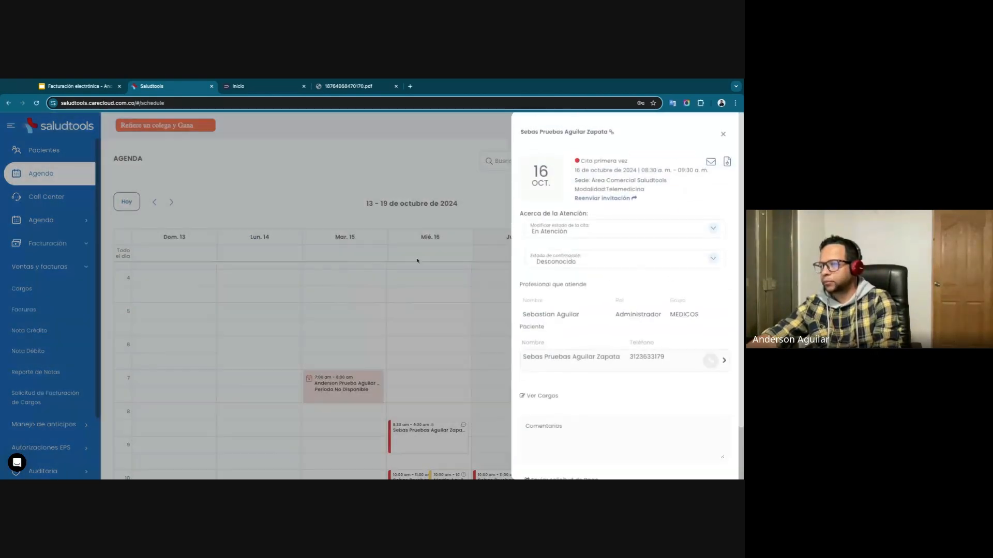
{"action": "left_click", "coordinate": [723, 136]}
Start a new appointment for 17-10-2024 at 07:00 and select a patient by searching for a partial document number.
{"action": "left_click", "coordinate": [516, 381]}
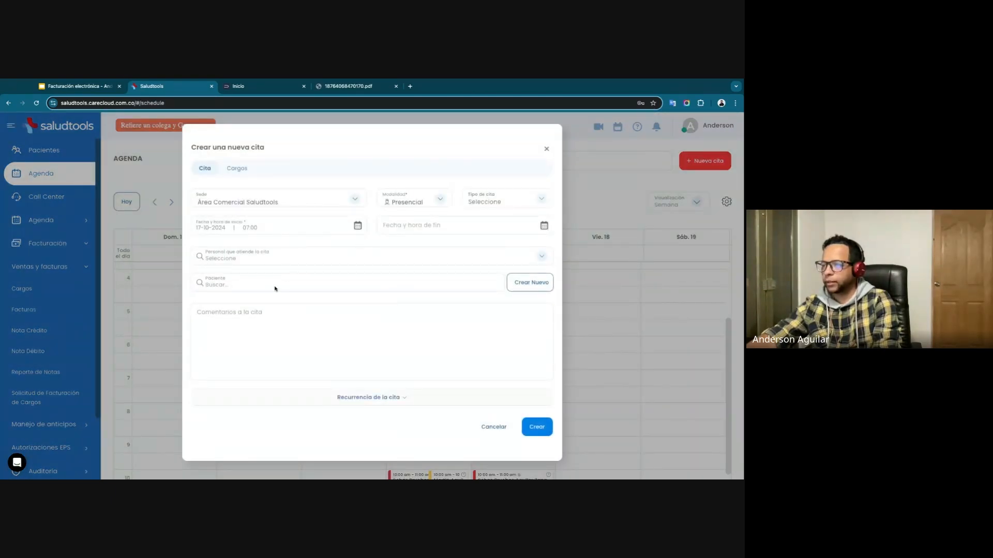
{"action": "left_click", "coordinate": [238, 281]}
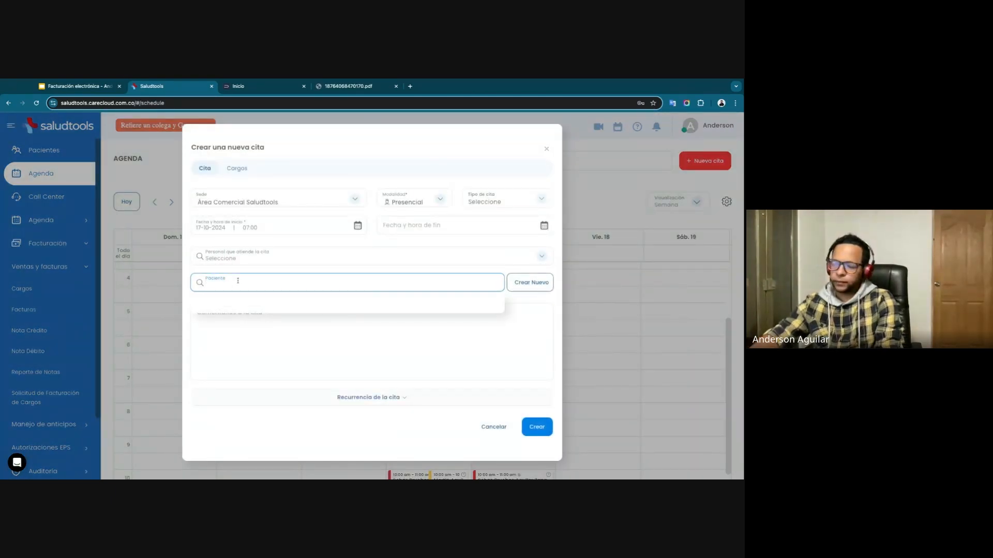
{"action": "type", "text": "1031"}
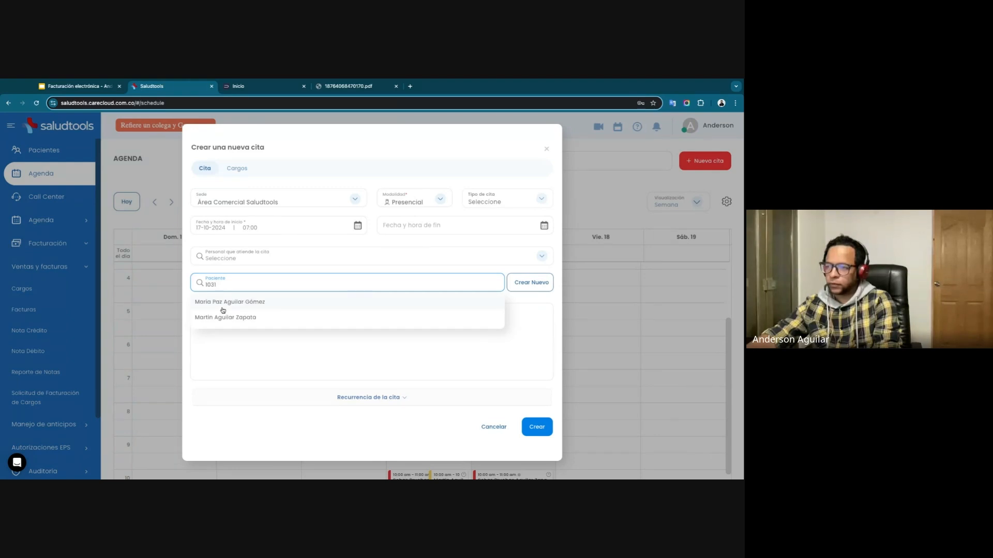
{"action": "left_click", "coordinate": [223, 309]}
In the appointment's charges, set the agreement to Paciente particular and search for "prime" to choose a Consulta De Primera Vez product.
{"action": "left_click", "coordinate": [239, 173]}
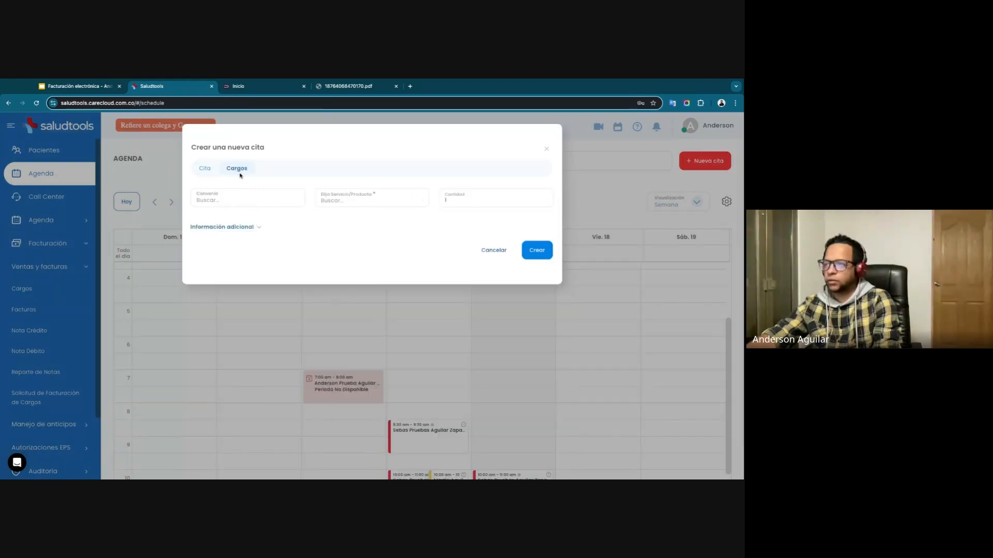
{"action": "left_click", "coordinate": [346, 201]}
{"action": "left_click", "coordinate": [265, 204]}
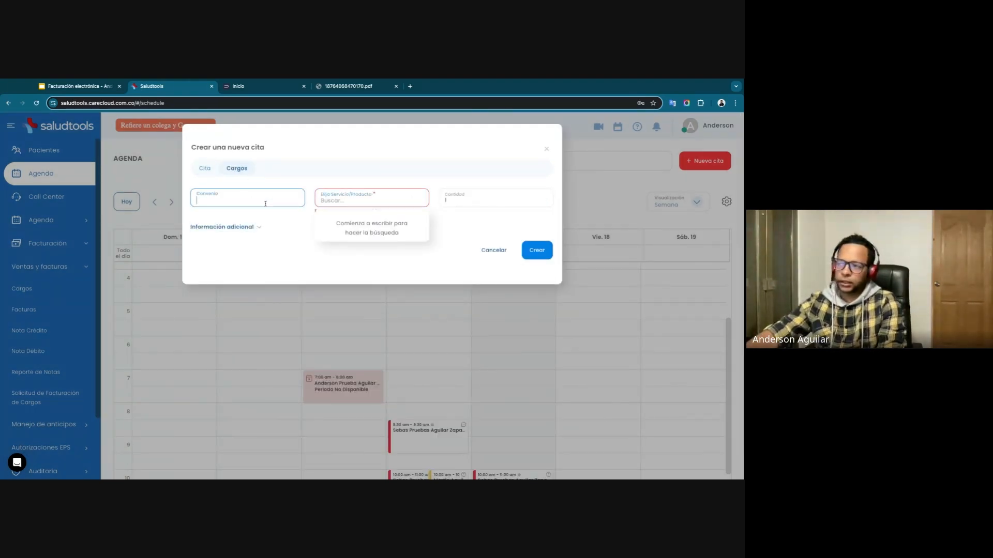
{"action": "left_click", "coordinate": [268, 215]}
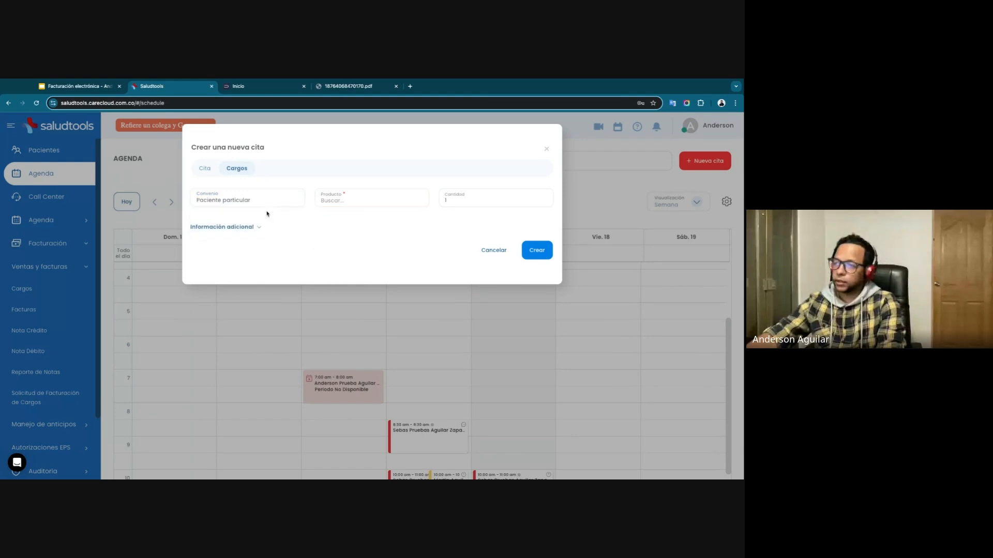
{"action": "left_click", "coordinate": [335, 200]}
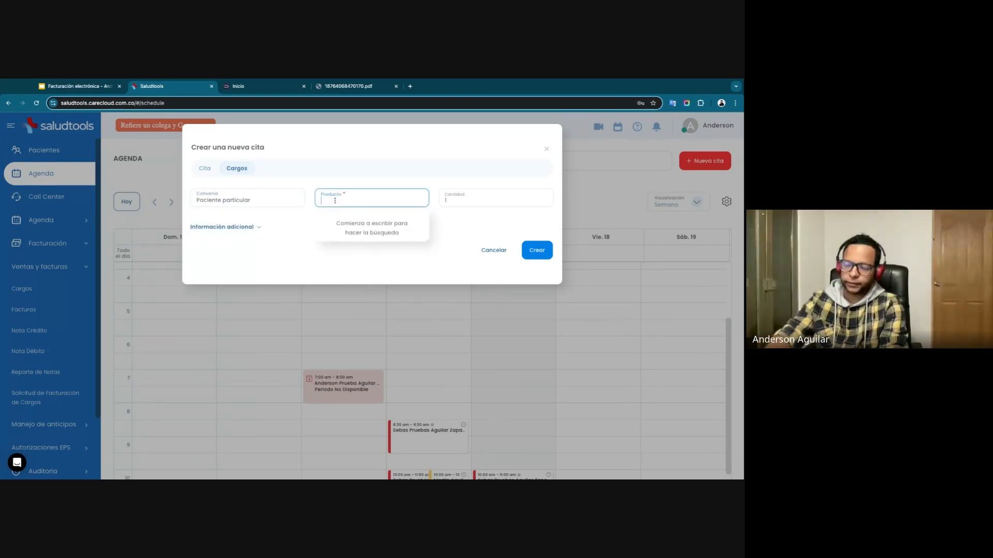
{"action": "type", "text": "prime"}
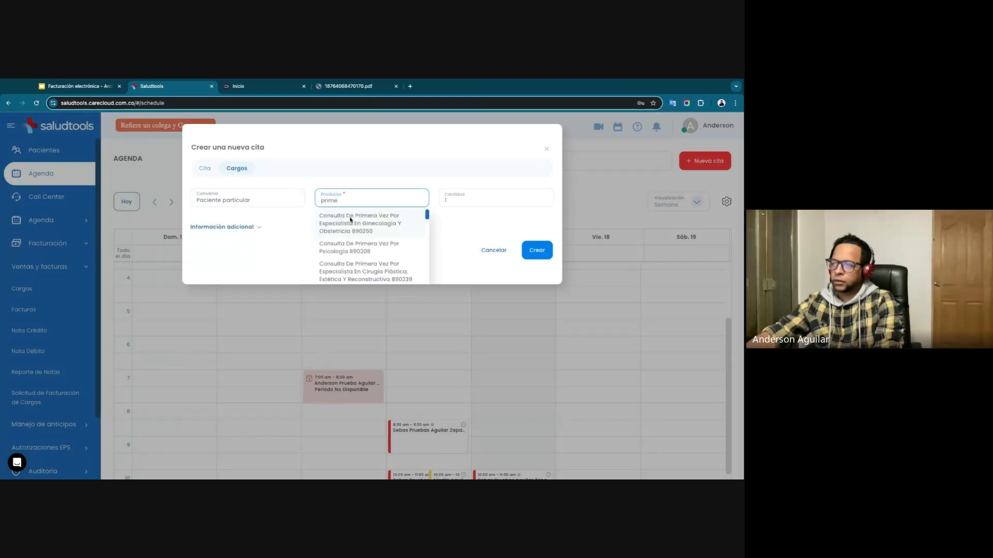
{"action": "left_click", "coordinate": [350, 220]}
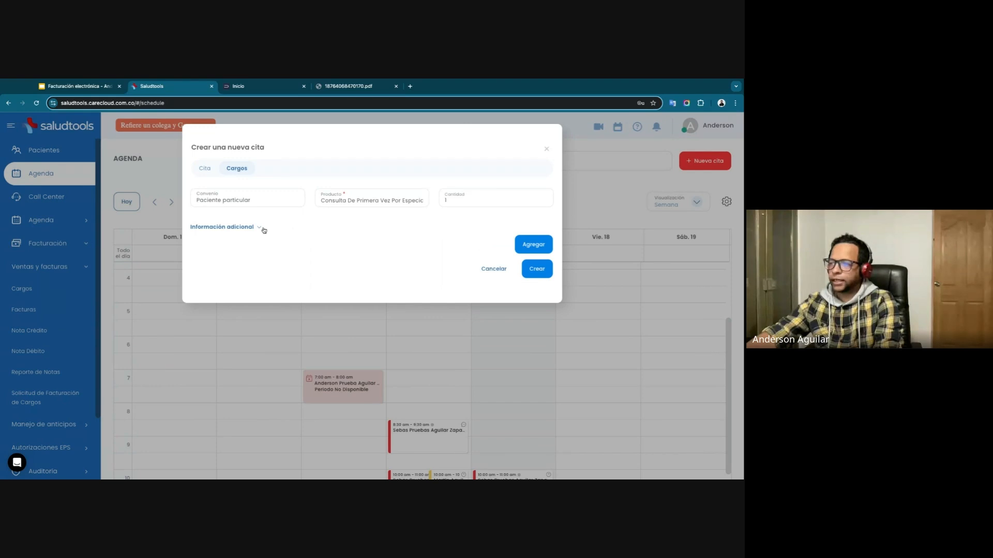
Review the charge's additional information, including the authorization and file upload fields, and close the appointment without creating it.
{"action": "left_click", "coordinate": [258, 228]}
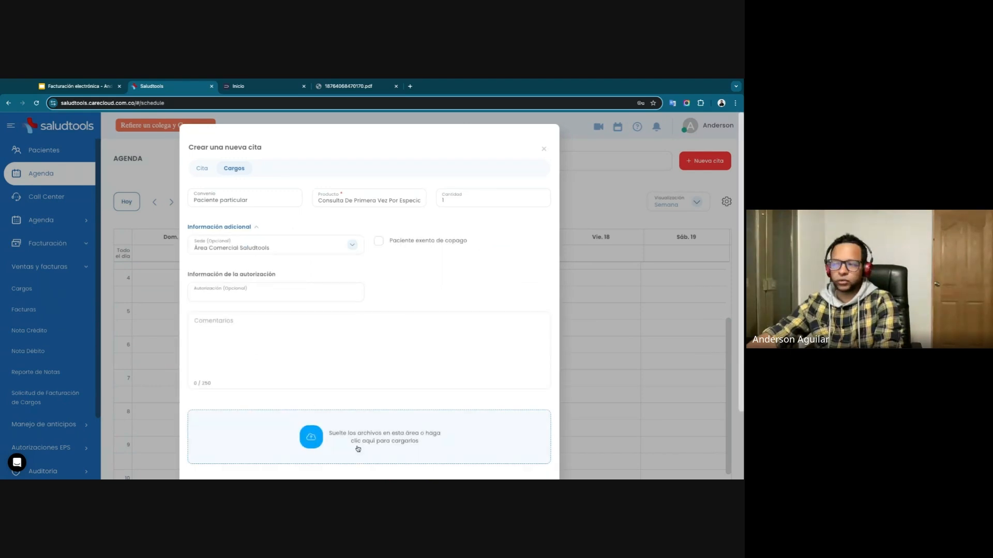
{"action": "left_click_drag", "start_coordinate": [213, 276], "coordinate": [273, 275]}
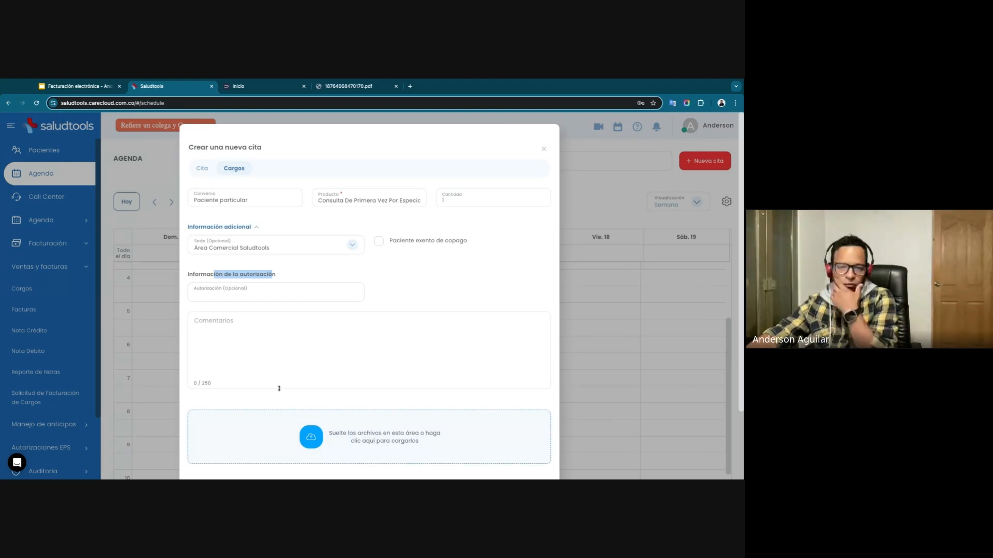
{"action": "scroll", "coordinate": [374, 402], "scroll_direction": "down", "scroll_amount": 1}
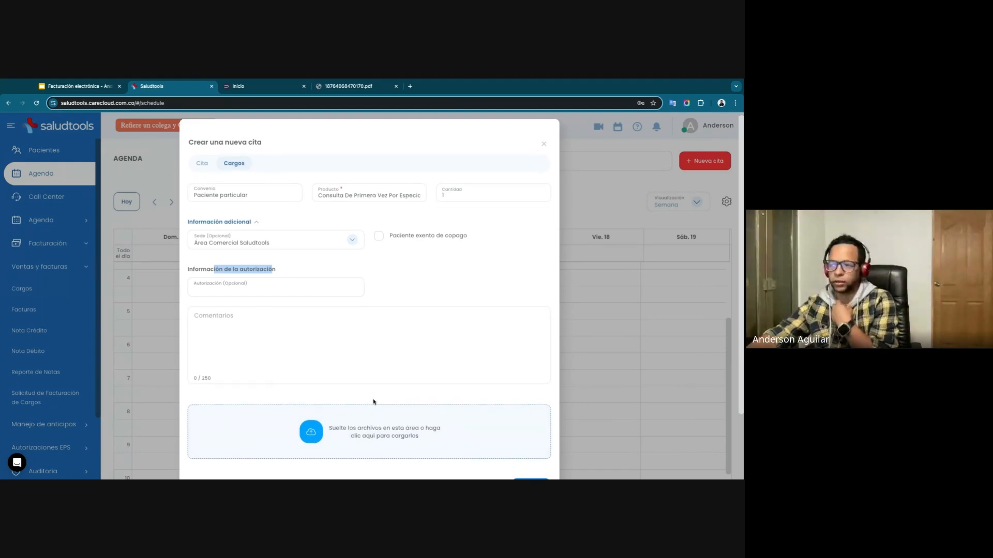
{"action": "scroll", "coordinate": [373, 402], "scroll_direction": "down", "scroll_amount": 3}
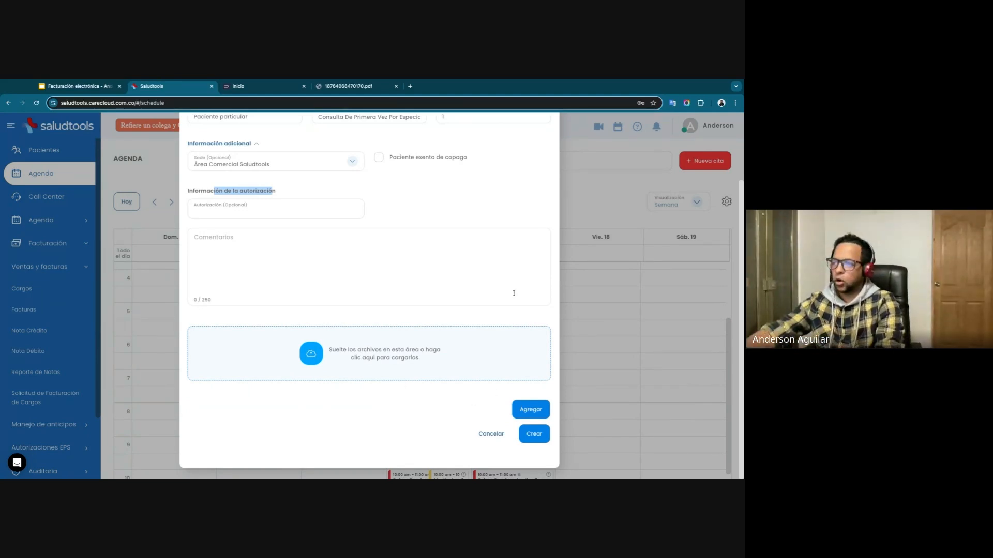
{"action": "scroll", "coordinate": [490, 262], "scroll_direction": "up", "scroll_amount": 3}
{"action": "left_click", "coordinate": [543, 149]}
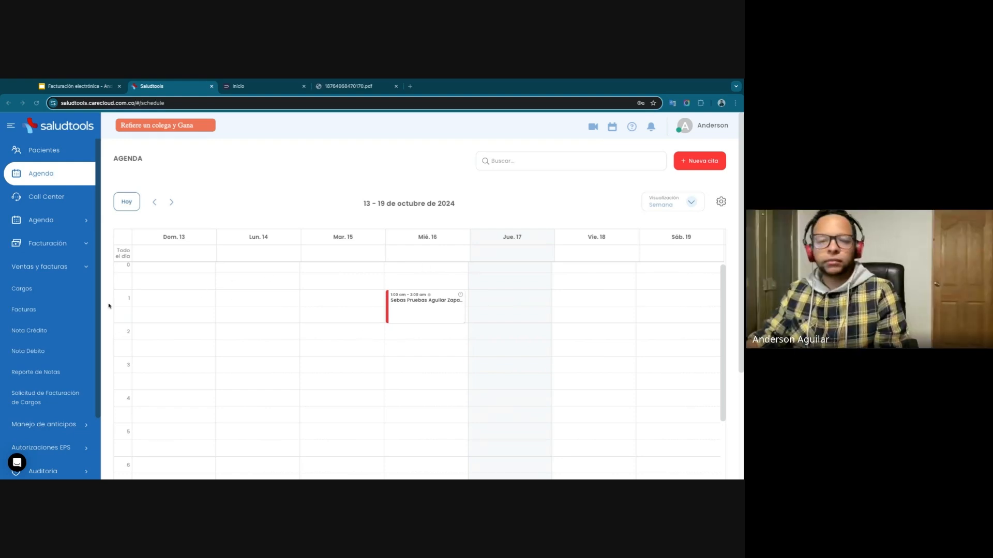
Return to the charges list and check the Honorarios médicos por Cirugía y consulta charge.
{"action": "scroll", "coordinate": [151, 262], "scroll_direction": "down", "scroll_amount": 1}
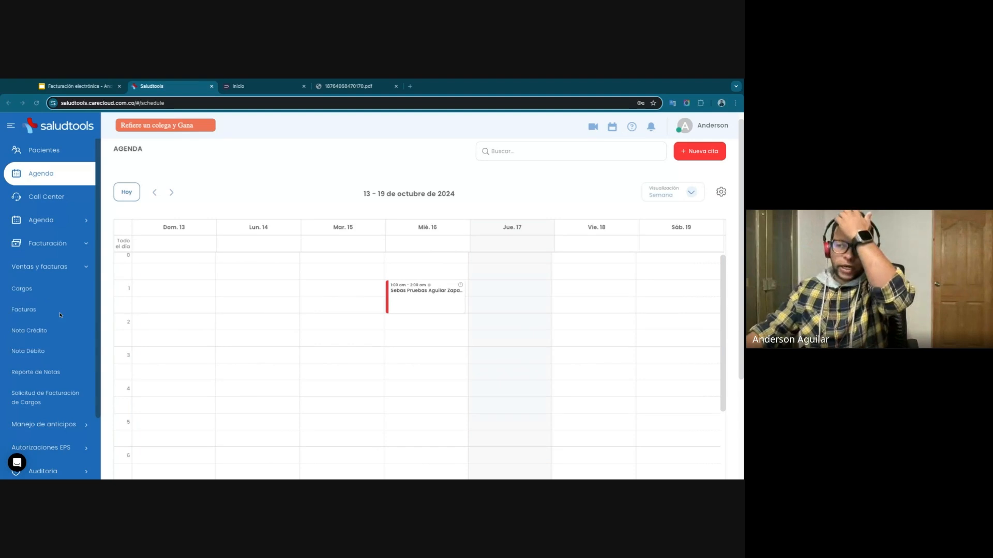
{"action": "left_click", "coordinate": [37, 291]}
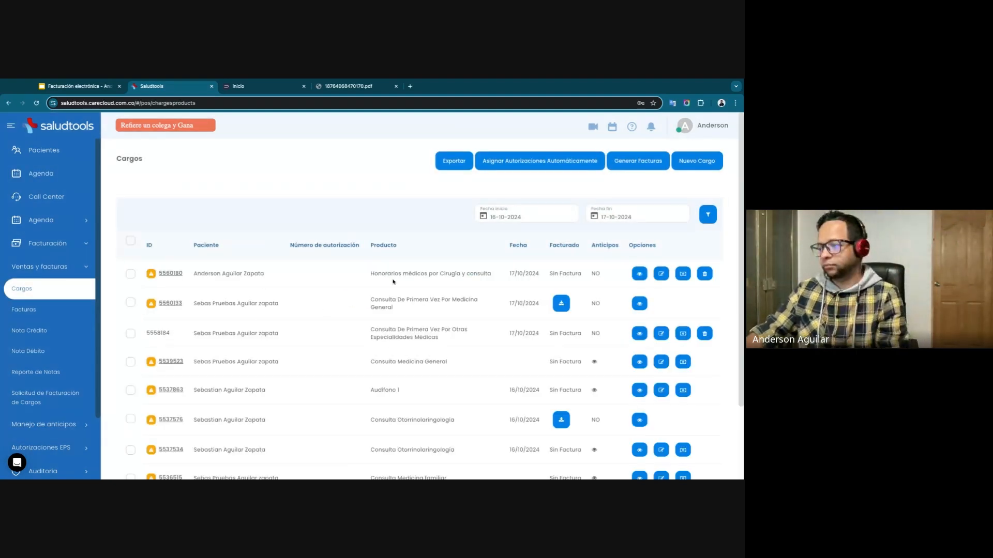
{"action": "left_click_drag", "start_coordinate": [374, 273], "coordinate": [475, 273]}
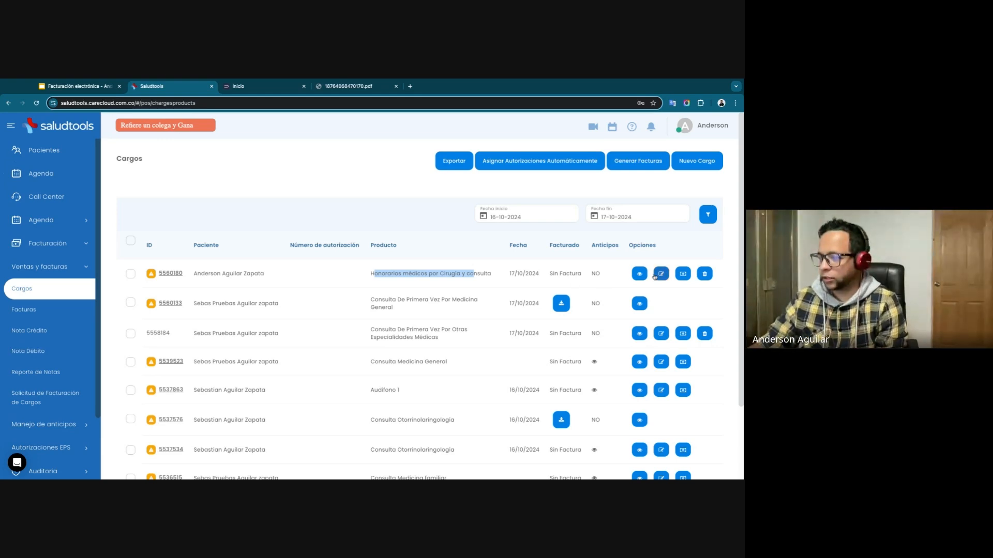
{"action": "left_click", "coordinate": [544, 276]}
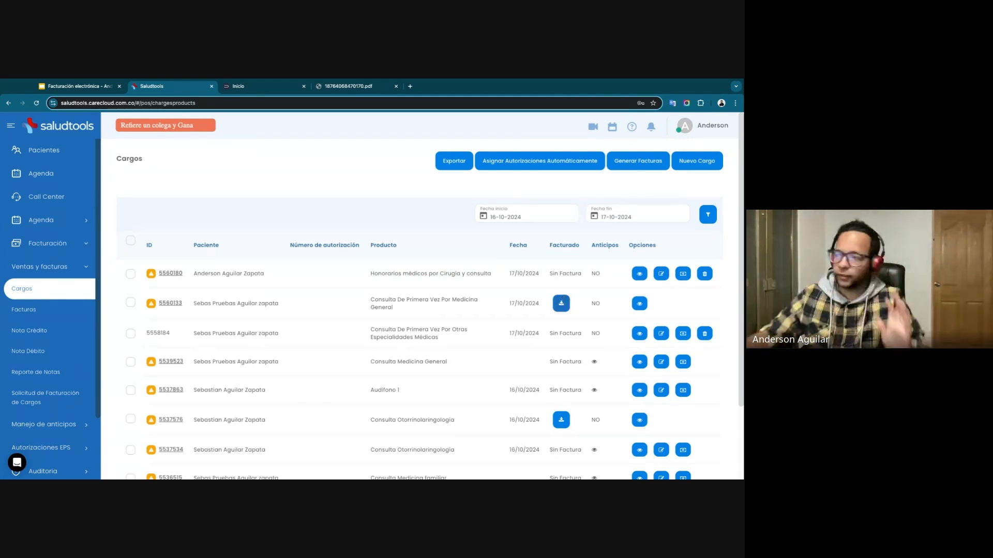
Start an invoice for the unbilled Honorarios médicos por Cirugía y consulta charge with SURA Compañía Suramericana De Servicios de Salud as payer.
{"action": "left_click", "coordinate": [131, 273]}
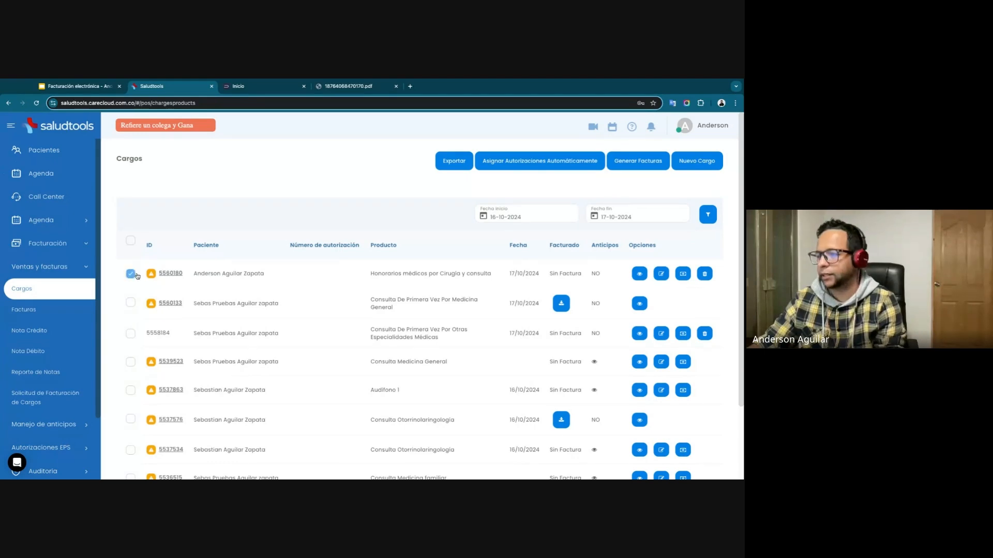
{"action": "left_click", "coordinate": [638, 161]}
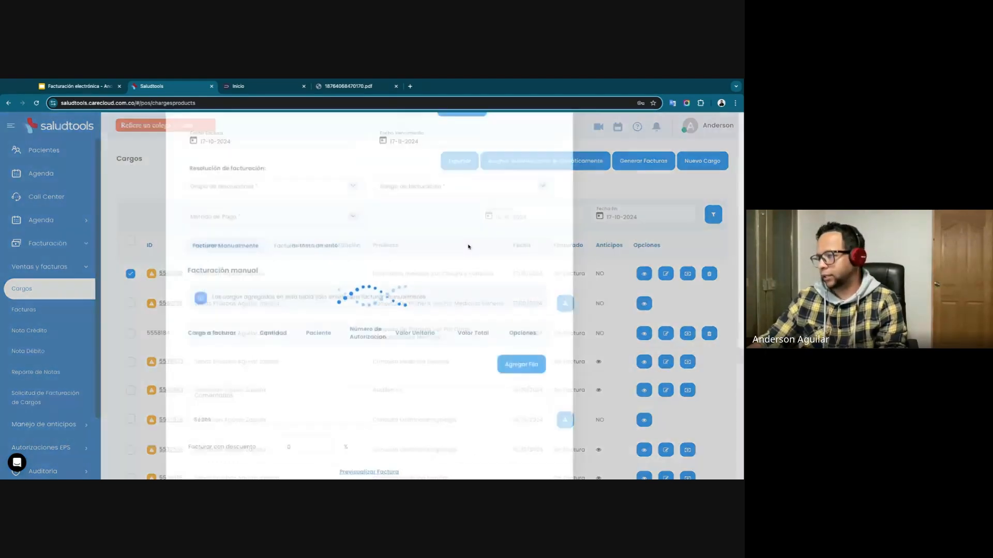
{"action": "left_click", "coordinate": [277, 176]}
{"action": "type", "text": "sura"}
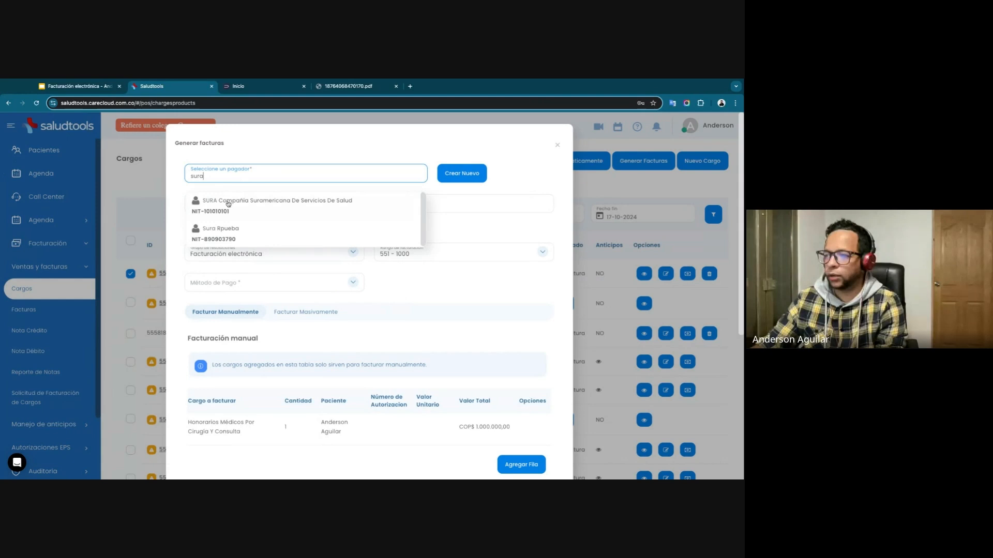
{"action": "left_click", "coordinate": [230, 203]}
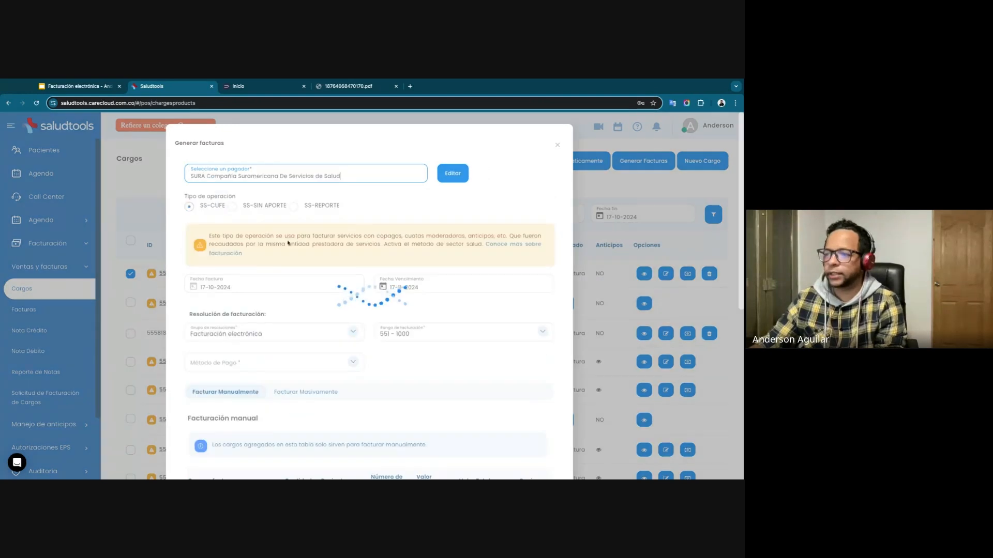
Preview the insurer's invoice, then close the preview and cancel the invoice generation.
{"action": "scroll", "coordinate": [339, 311], "scroll_direction": "down", "scroll_amount": 3}
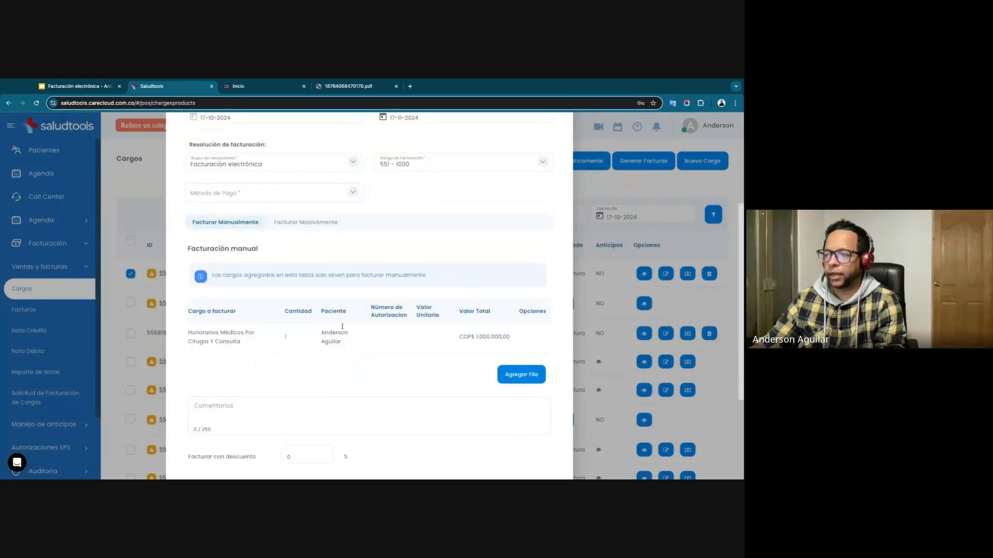
{"action": "scroll", "coordinate": [414, 372], "scroll_direction": "down", "scroll_amount": 3}
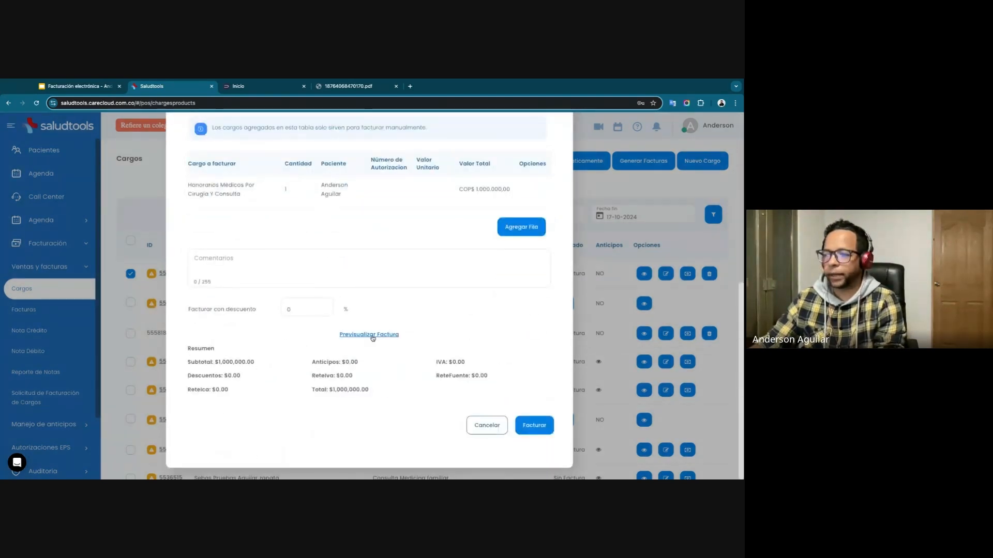
{"action": "left_click", "coordinate": [371, 336]}
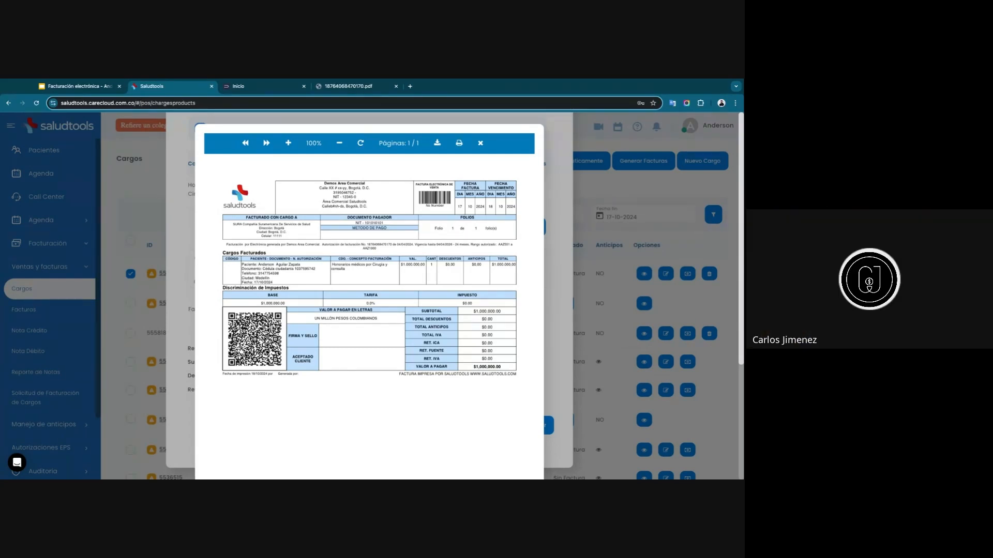
{"action": "left_click", "coordinate": [481, 147]}
{"action": "left_click", "coordinate": [495, 425]}
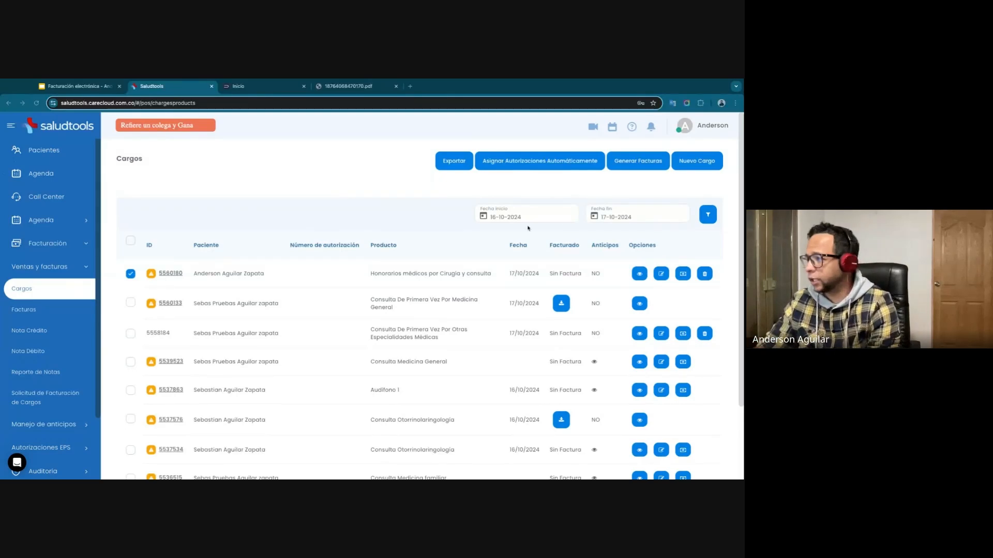
Open the Saludtools help center, dismiss the habilitación pop-up and look through the topic categories.
{"action": "left_click", "coordinate": [632, 126]}
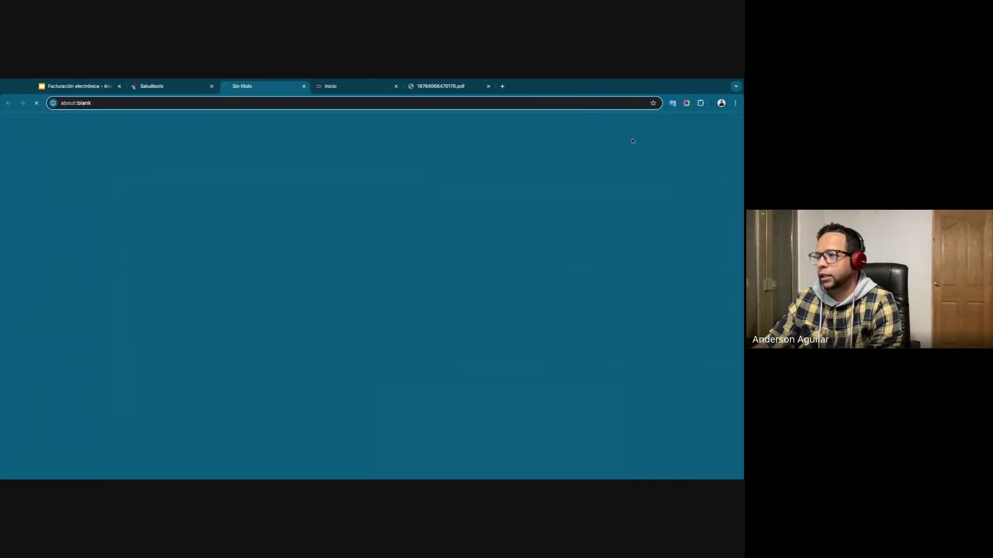
{"action": "left_click", "coordinate": [173, 87]}
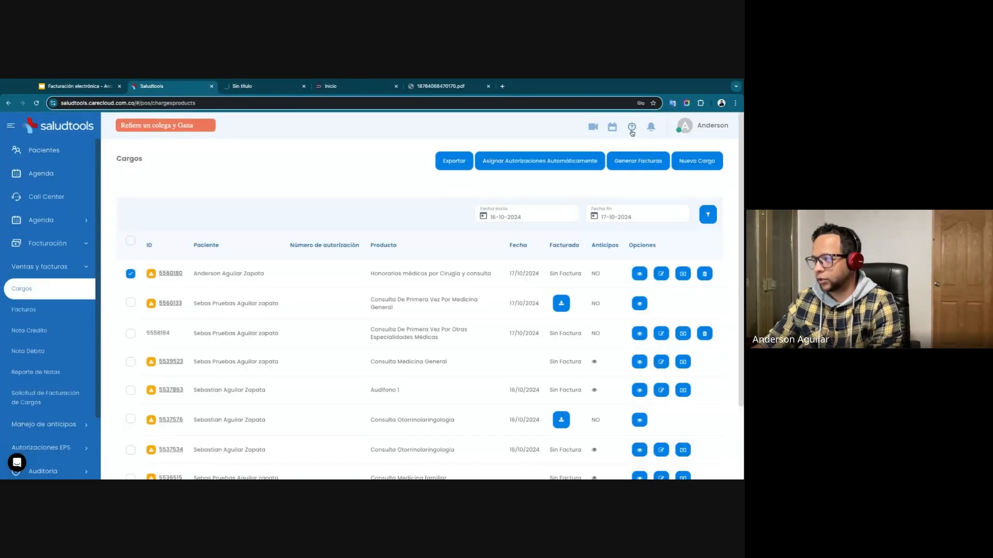
{"action": "left_click", "coordinate": [634, 128]}
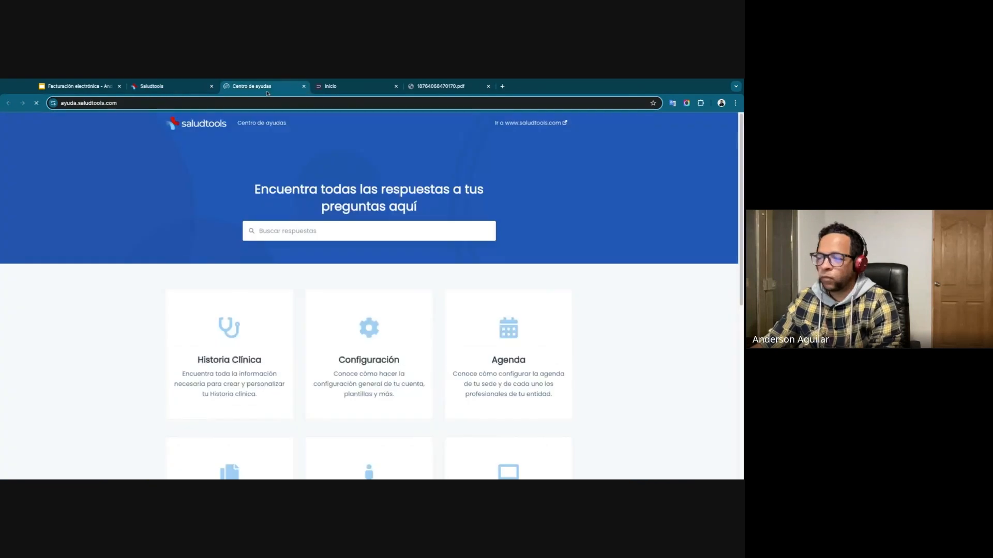
{"action": "scroll", "coordinate": [181, 336], "scroll_direction": "down", "scroll_amount": 5}
{"action": "scroll", "coordinate": [186, 331], "scroll_direction": "up", "scroll_amount": 5}
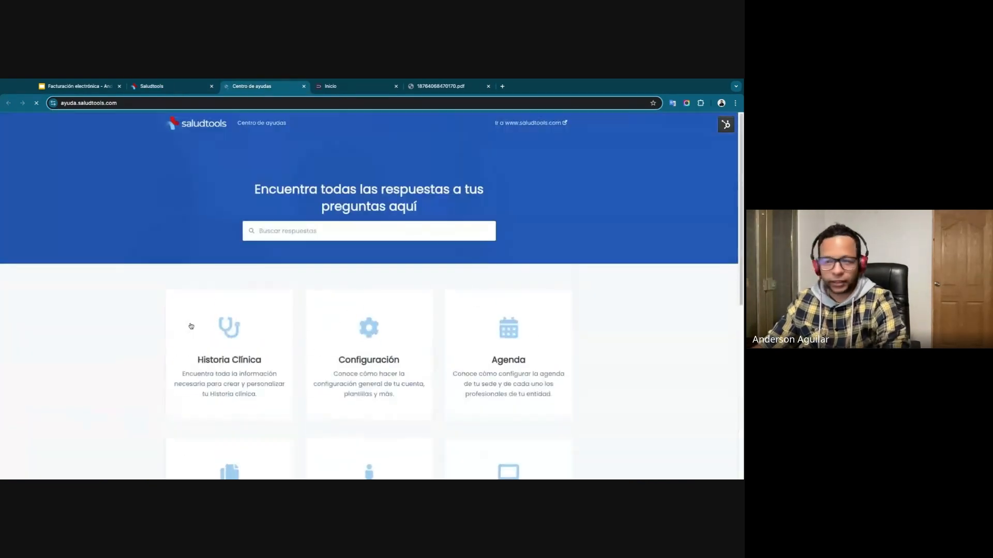
{"action": "scroll", "coordinate": [191, 326], "scroll_direction": "down", "scroll_amount": 2}
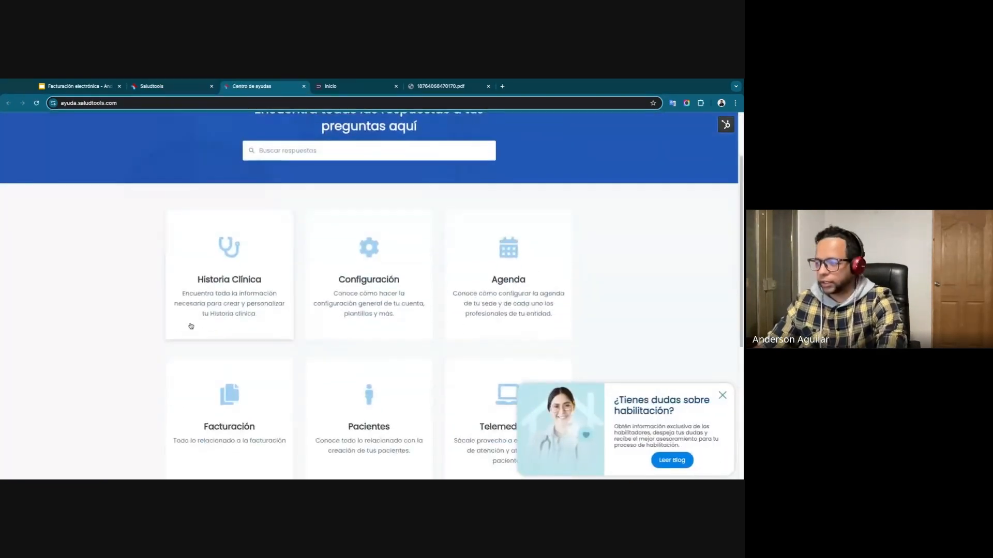
{"action": "left_click", "coordinate": [724, 399]}
{"action": "scroll", "coordinate": [383, 328], "scroll_direction": "down", "scroll_amount": 1}
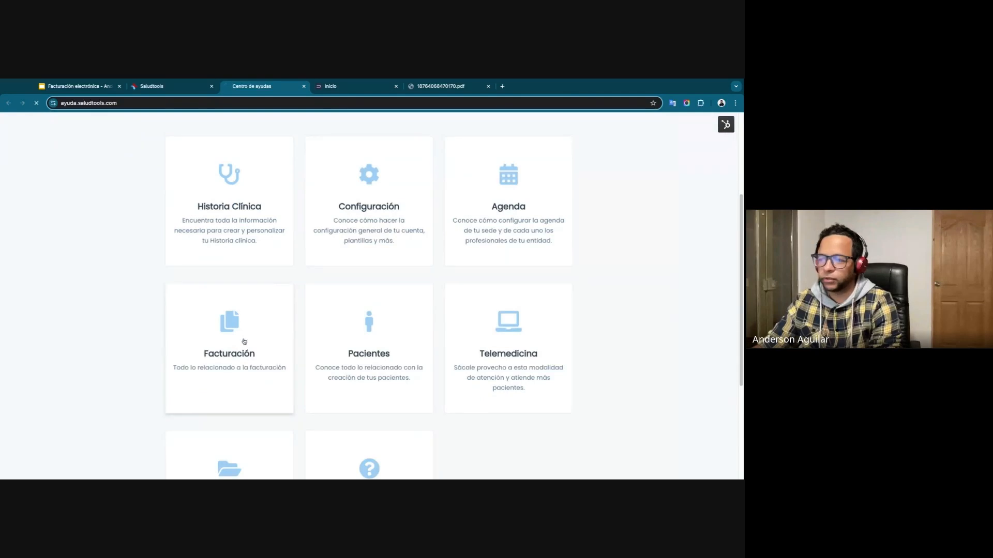
Open the help center's Facturación section and view the article Crea tu primera factura en Saludtools.
{"action": "left_click", "coordinate": [244, 341]}
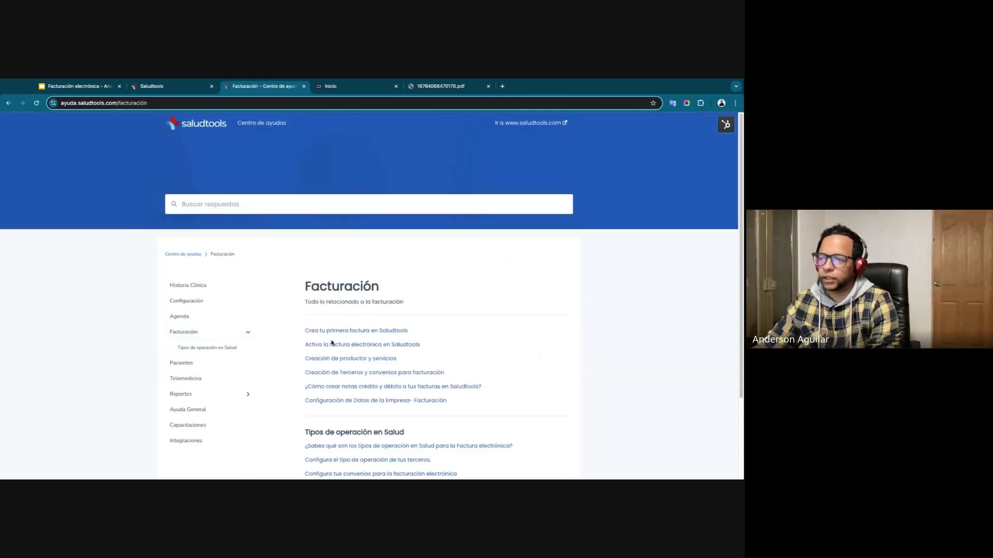
{"action": "left_click", "coordinate": [349, 331]}
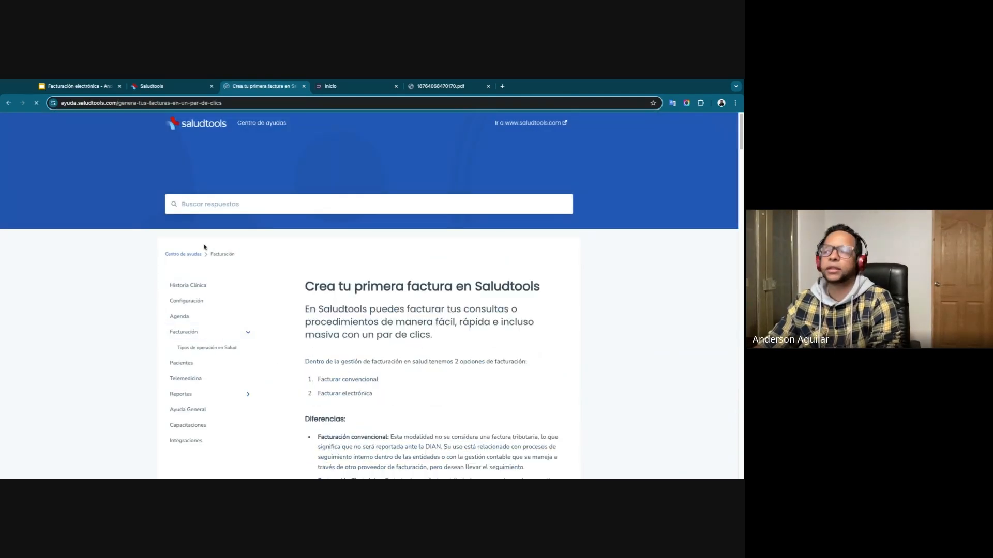
{"action": "scroll", "coordinate": [405, 320], "scroll_direction": "down", "scroll_amount": 3}
{"action": "scroll", "coordinate": [383, 277], "scroll_direction": "up", "scroll_amount": 4}
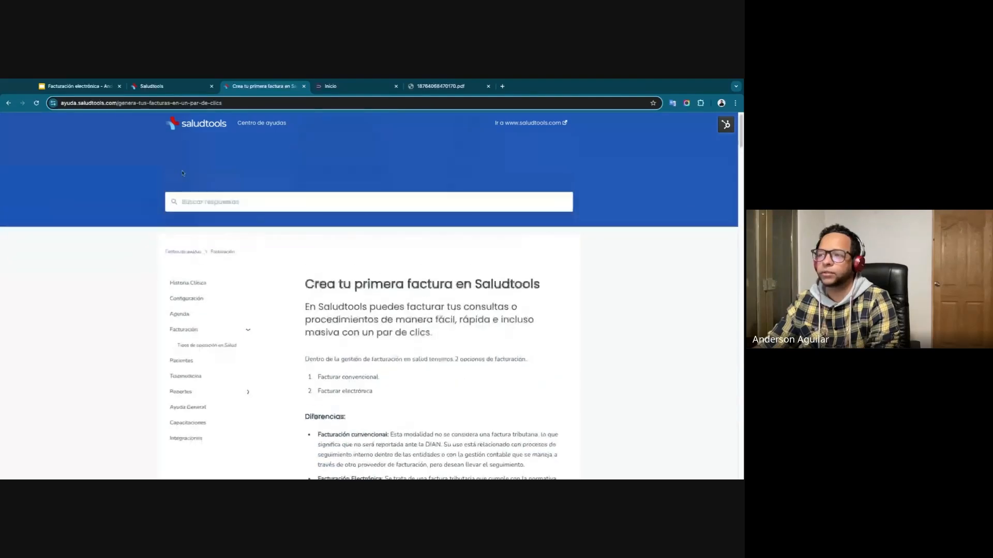
Open the Historia Clínica help section and read through the article Crea tus consentimientos informados personalizados.
{"action": "left_click", "coordinate": [191, 300]}
{"action": "scroll", "coordinate": [350, 328], "scroll_direction": "down", "scroll_amount": 3}
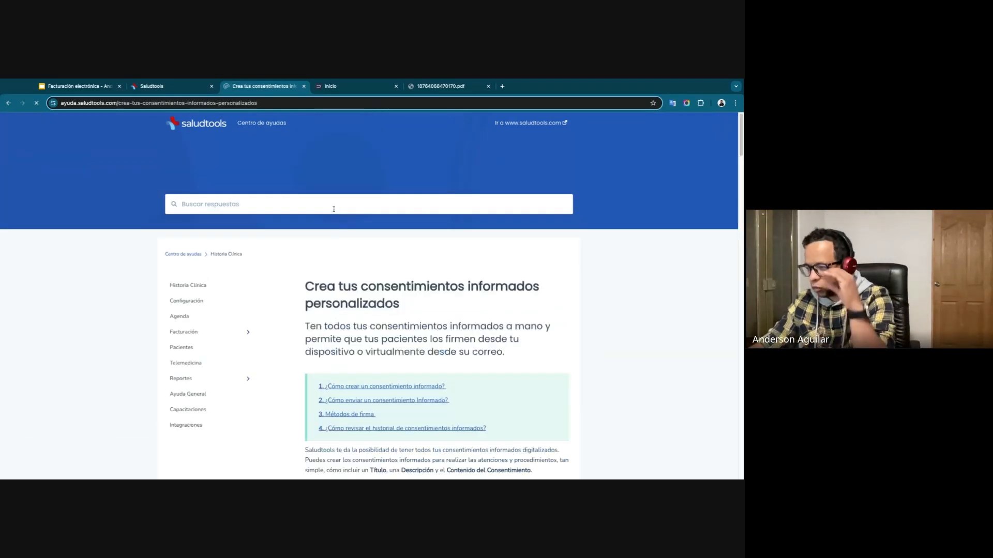
{"action": "scroll", "coordinate": [398, 324], "scroll_direction": "down", "scroll_amount": 3}
{"action": "scroll", "coordinate": [398, 324], "scroll_direction": "down", "scroll_amount": 10}
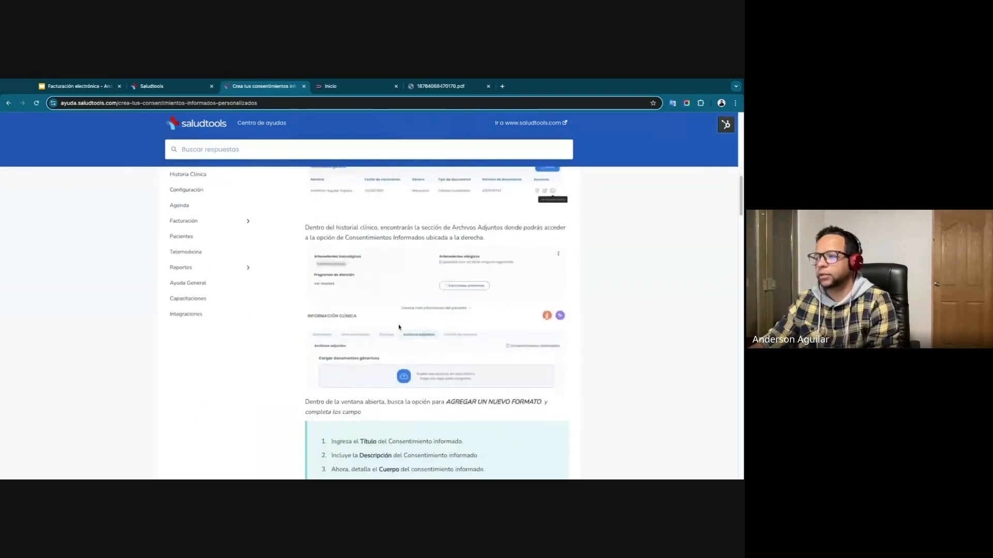
{"action": "scroll", "coordinate": [438, 291], "scroll_direction": "down", "scroll_amount": 5}
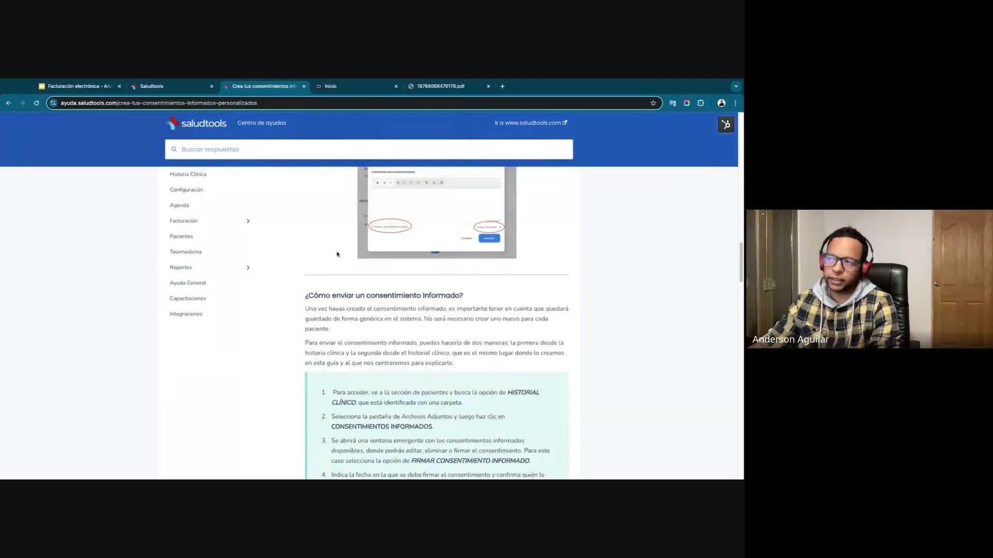
Open saludtools.com in a new browser tab and go to the Curso starter page from its resources.
{"action": "key", "text": "ctrl+shift+Tab"}
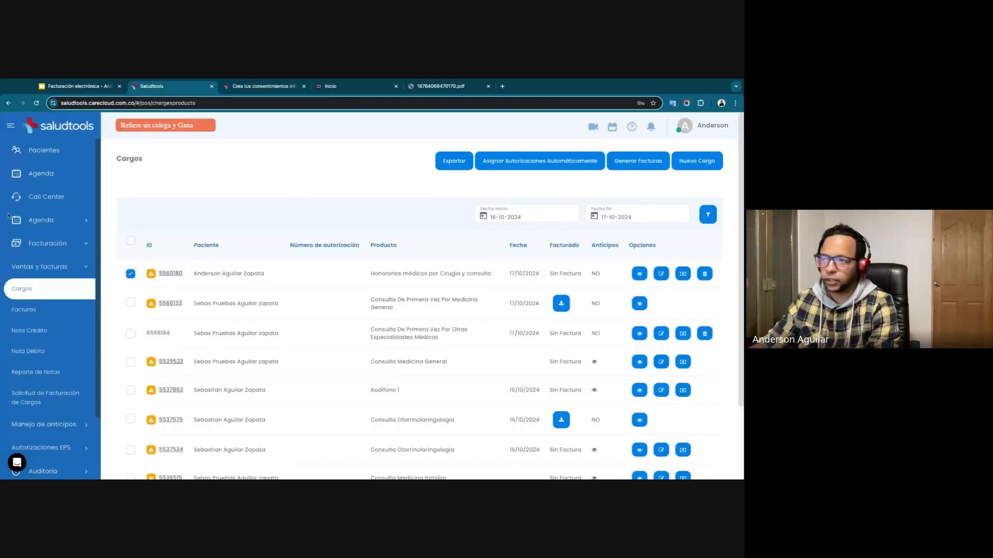
{"action": "left_click", "coordinate": [502, 86]}
{"action": "type", "text": "s"}
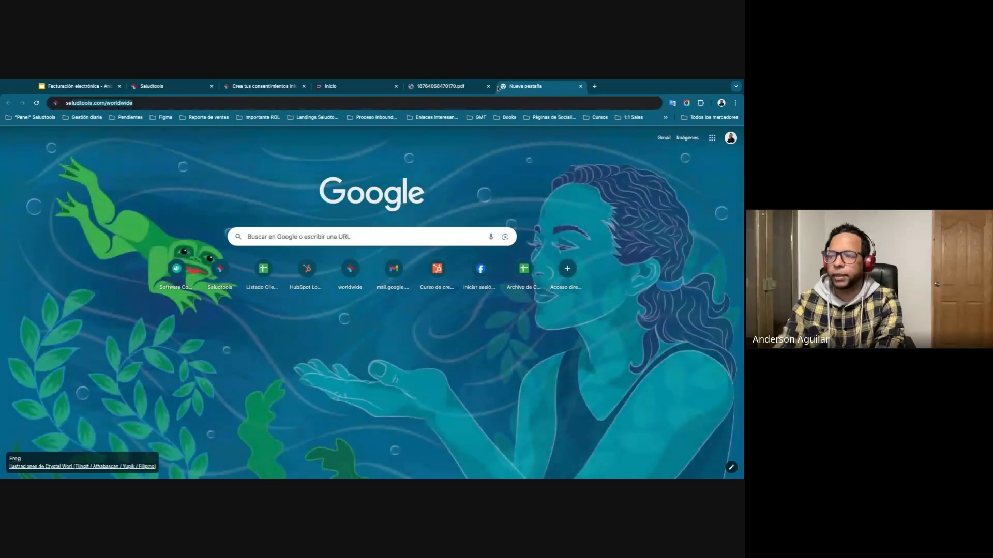
{"action": "type", "text": "aludtools.com"}
{"action": "key", "text": "BackSpace"}
{"action": "key", "text": "Return"}
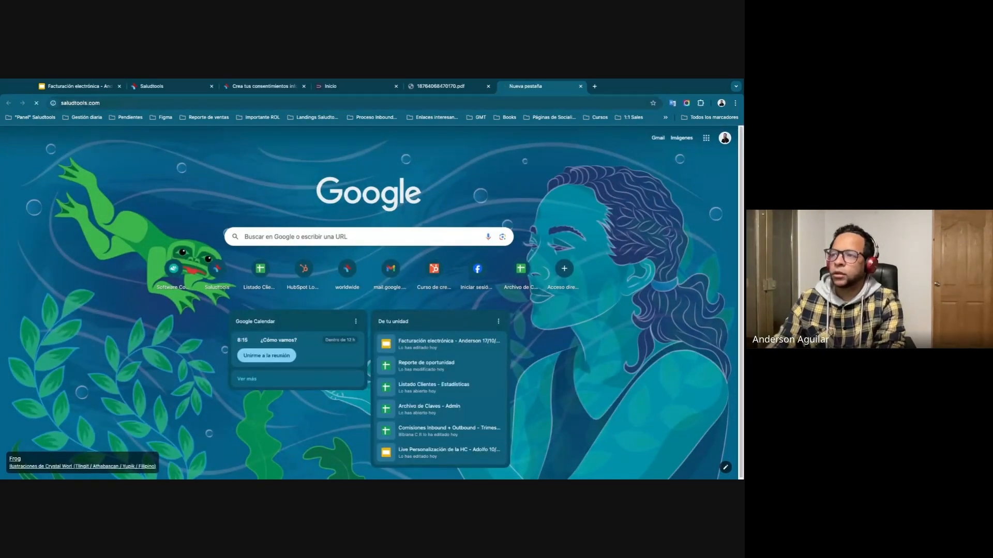
{"action": "mouse_move", "coordinate": [214, 161]}
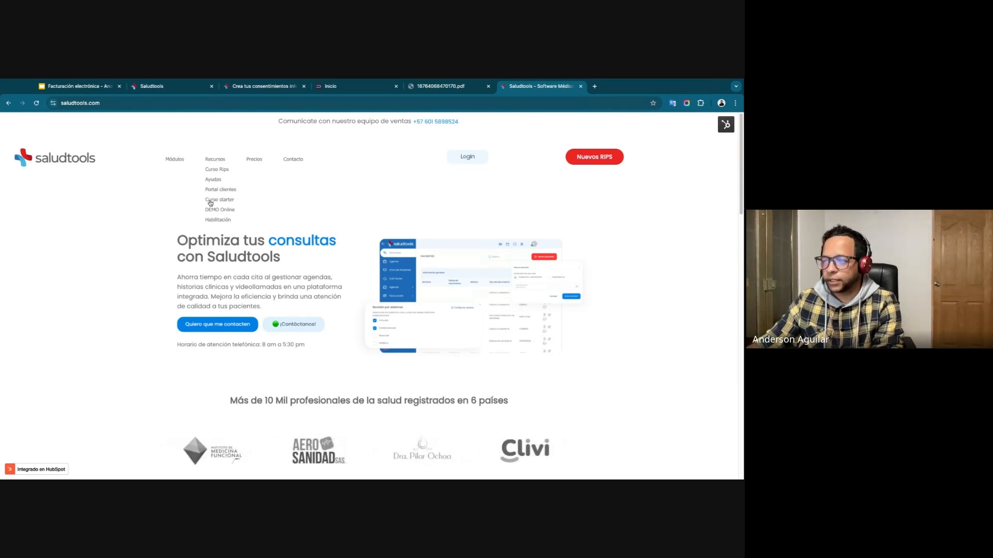
{"action": "left_click", "coordinate": [211, 202]}
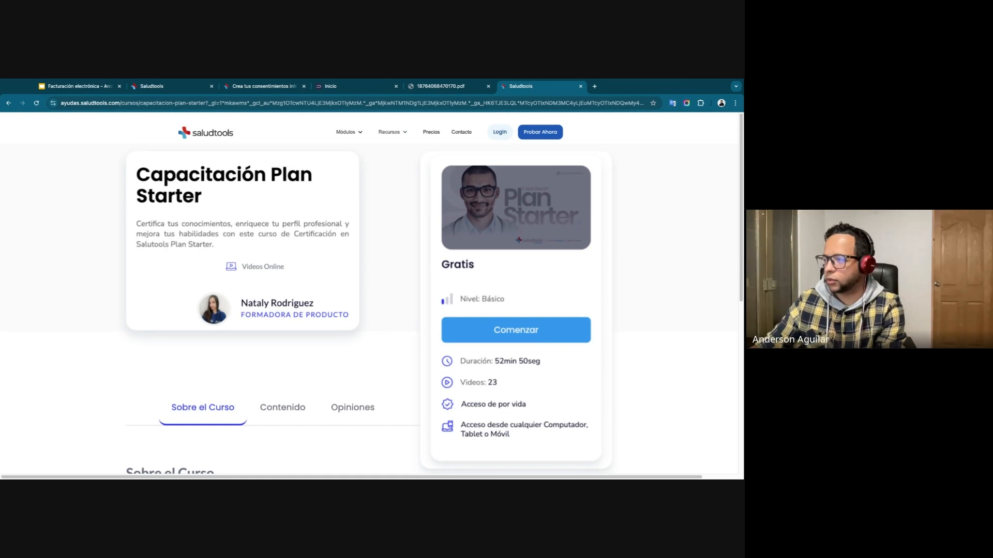
Start the Capacitación Plan Starter course and examine the lessons in its Configuración and Historia Clínica modules.
{"action": "left_click", "coordinate": [492, 339]}
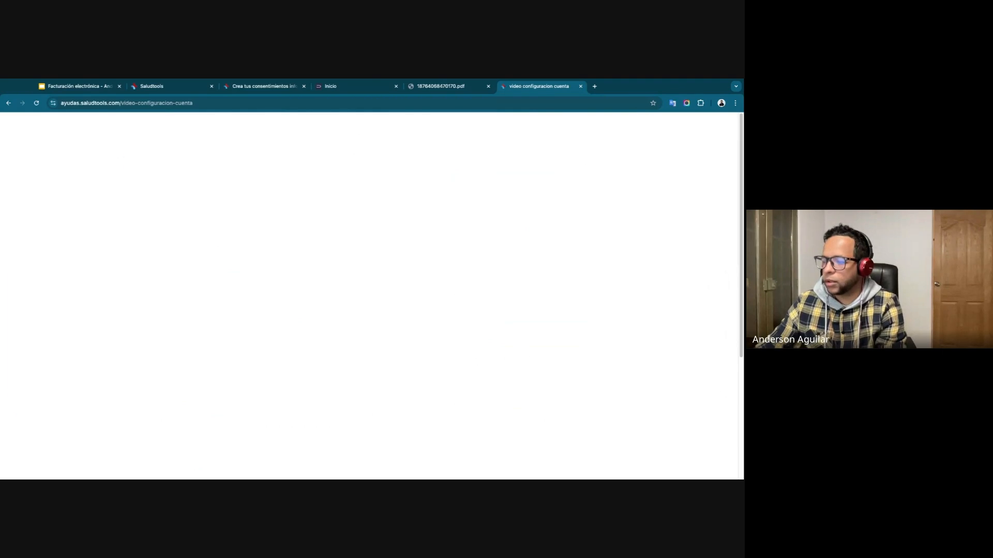
{"action": "left_click", "coordinate": [549, 231]}
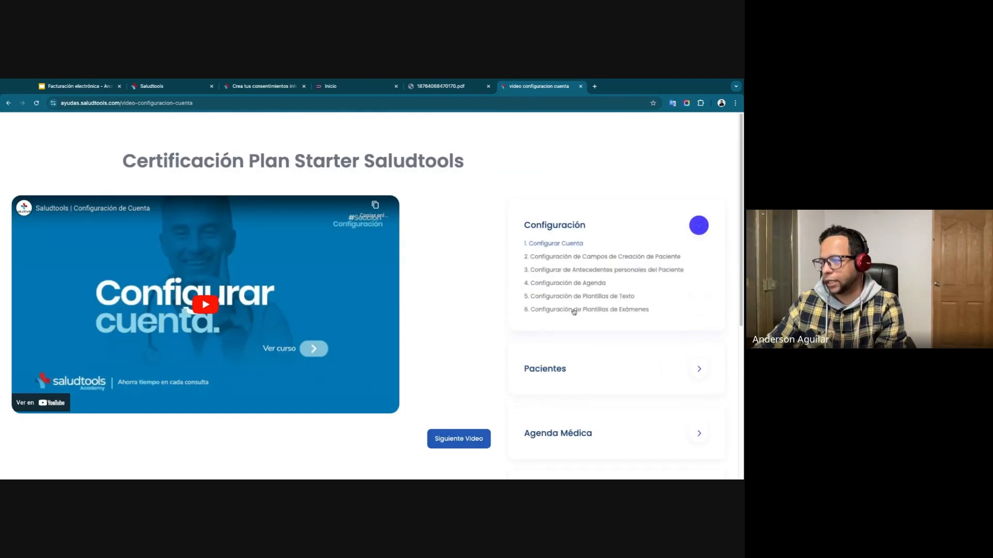
{"action": "scroll", "coordinate": [573, 311], "scroll_direction": "down", "scroll_amount": 4}
{"action": "left_click", "coordinate": [572, 308]}
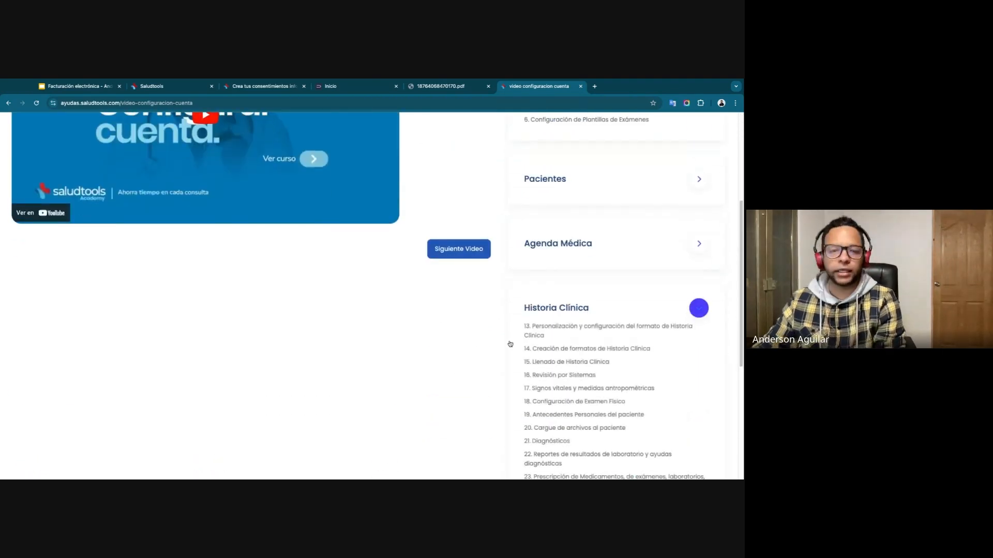
{"action": "scroll", "coordinate": [576, 316], "scroll_direction": "up", "scroll_amount": 4}
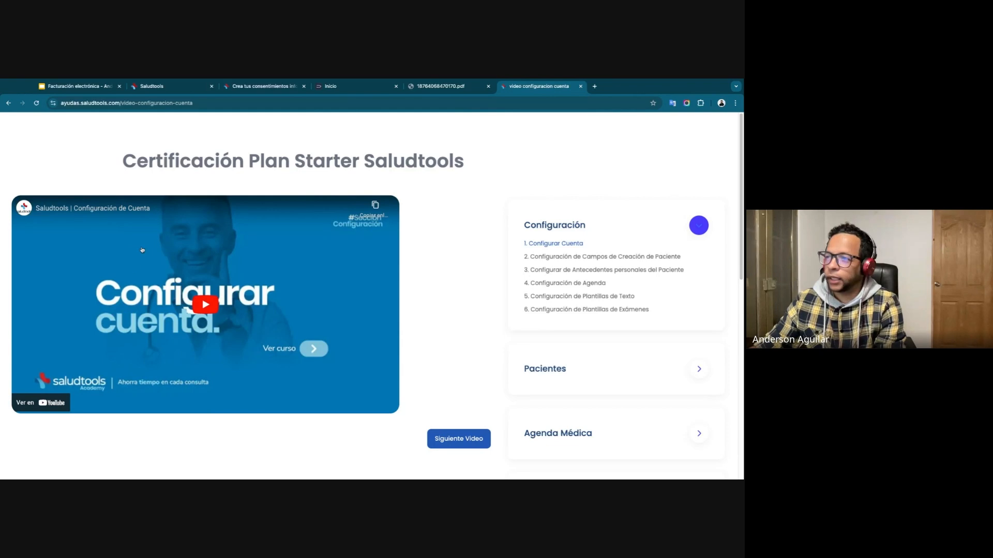
Load saludtools.com in another tab to show the Recursos options, and return to the course's Configurar cuenta video page.
{"action": "left_click", "coordinate": [595, 86]}
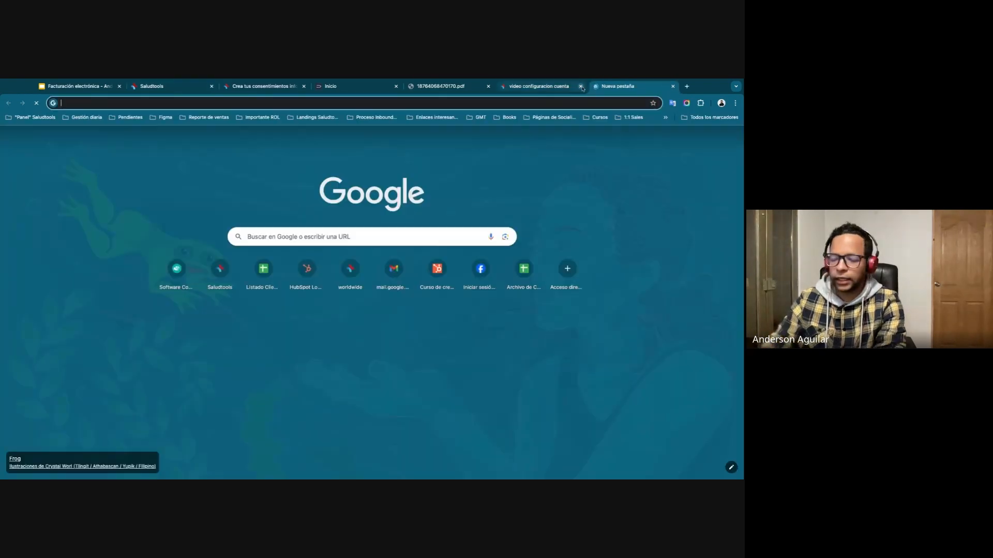
{"action": "type", "text": "saludtools.com"}
{"action": "key", "text": "Return"}
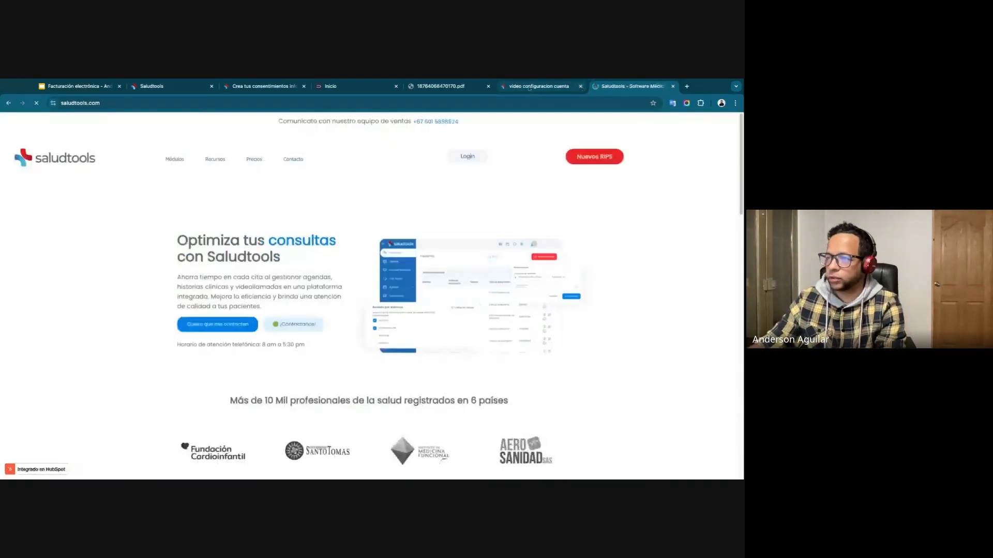
{"action": "mouse_move", "coordinate": [215, 159]}
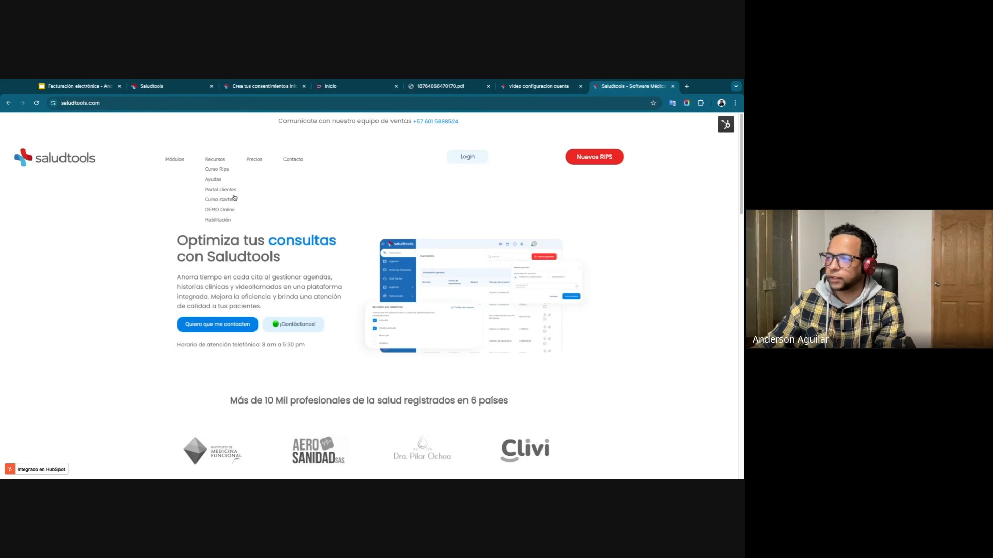
{"action": "left_click", "coordinate": [543, 87]}
{"action": "scroll", "coordinate": [358, 275], "scroll_direction": "down", "scroll_amount": 3}
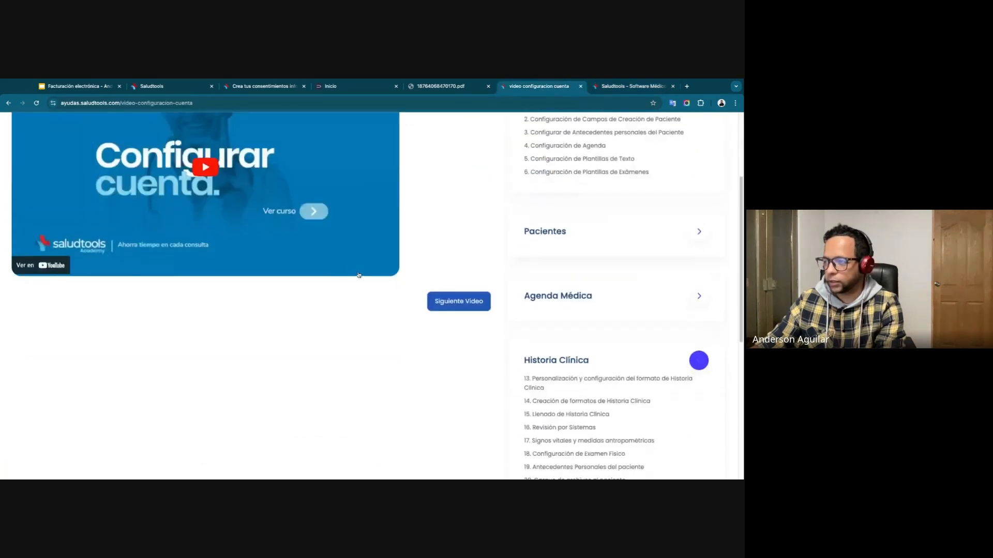
{"action": "scroll", "coordinate": [359, 275], "scroll_direction": "up", "scroll_amount": 3}
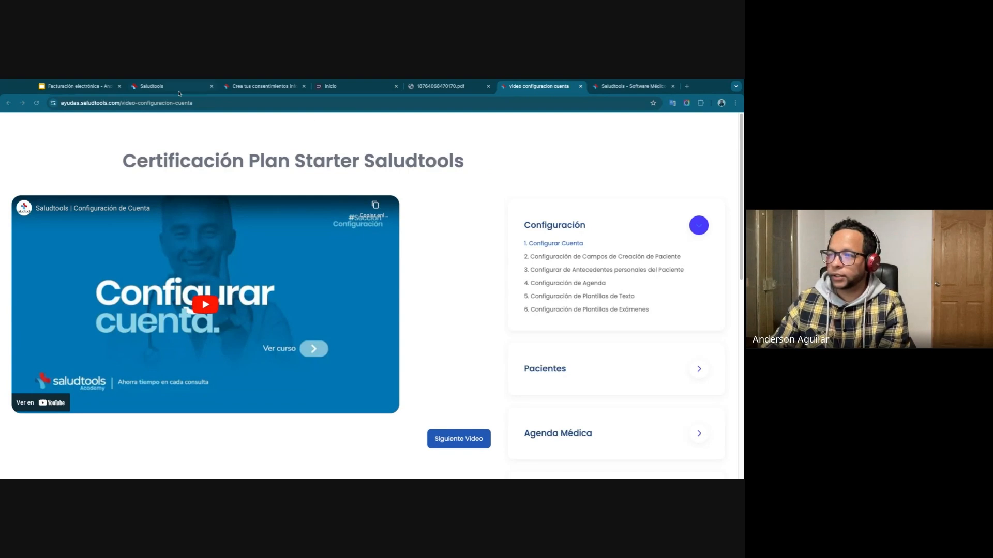
Switch to the Facturación electrónica presentation in Google Slides and show the closing Gracias slide.
{"action": "left_click", "coordinate": [78, 86]}
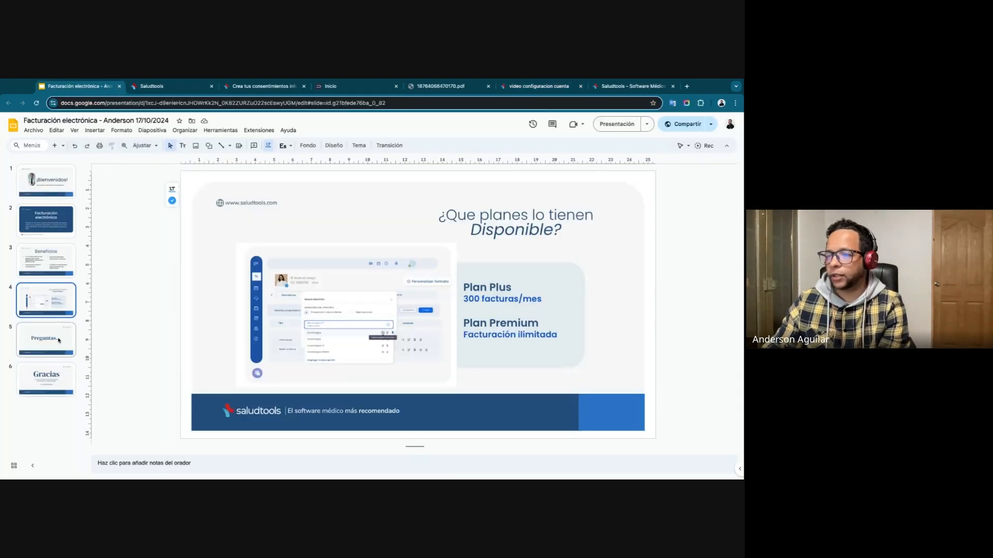
{"action": "left_click", "coordinate": [48, 388]}
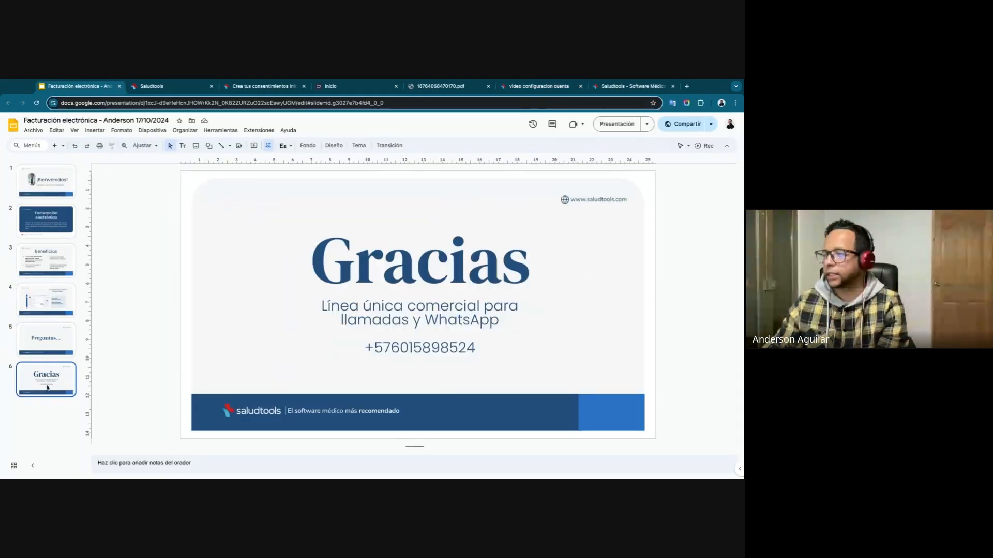